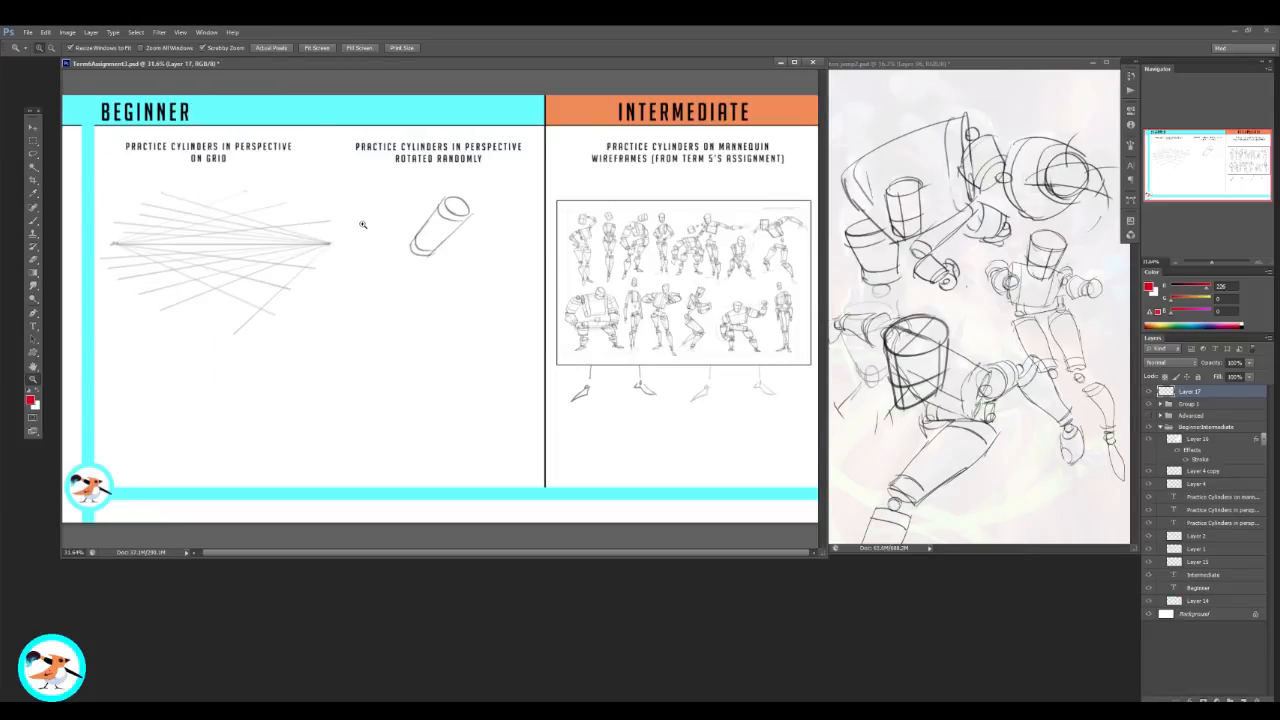
Step: Examine the mannequin wireframes in the Intermediate section and both Beginner cylinder exercises, on grid and rotated randomly
drag(762, 300, 838, 294)
drag(705, 306, 643, 376)
drag(724, 354, 705, 358)
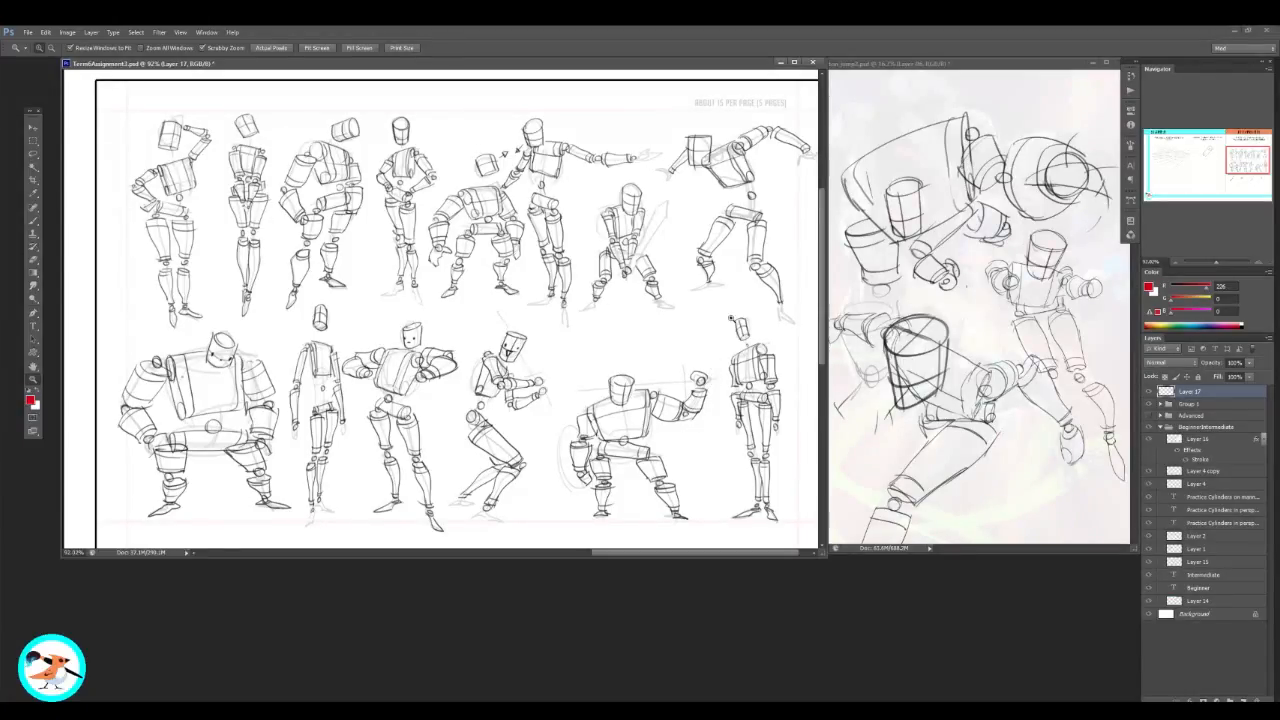
drag(737, 317, 680, 312)
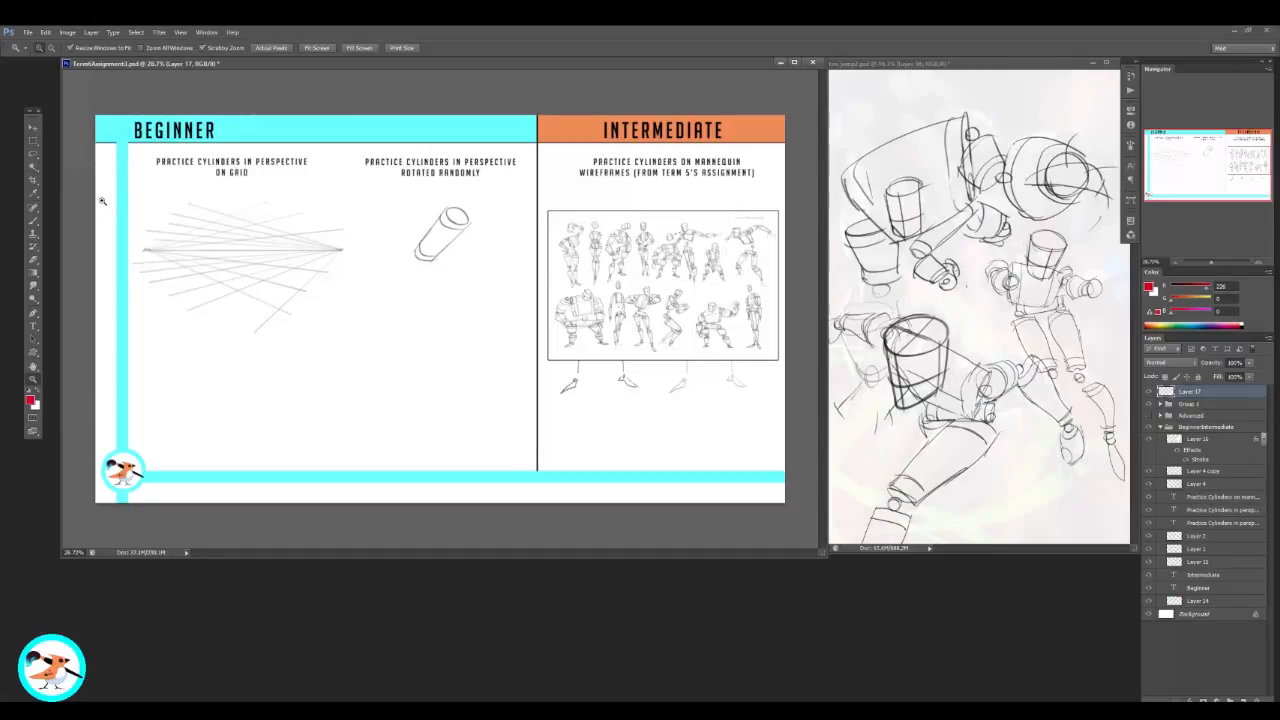
drag(105, 197, 130, 198)
drag(203, 255, 203, 281)
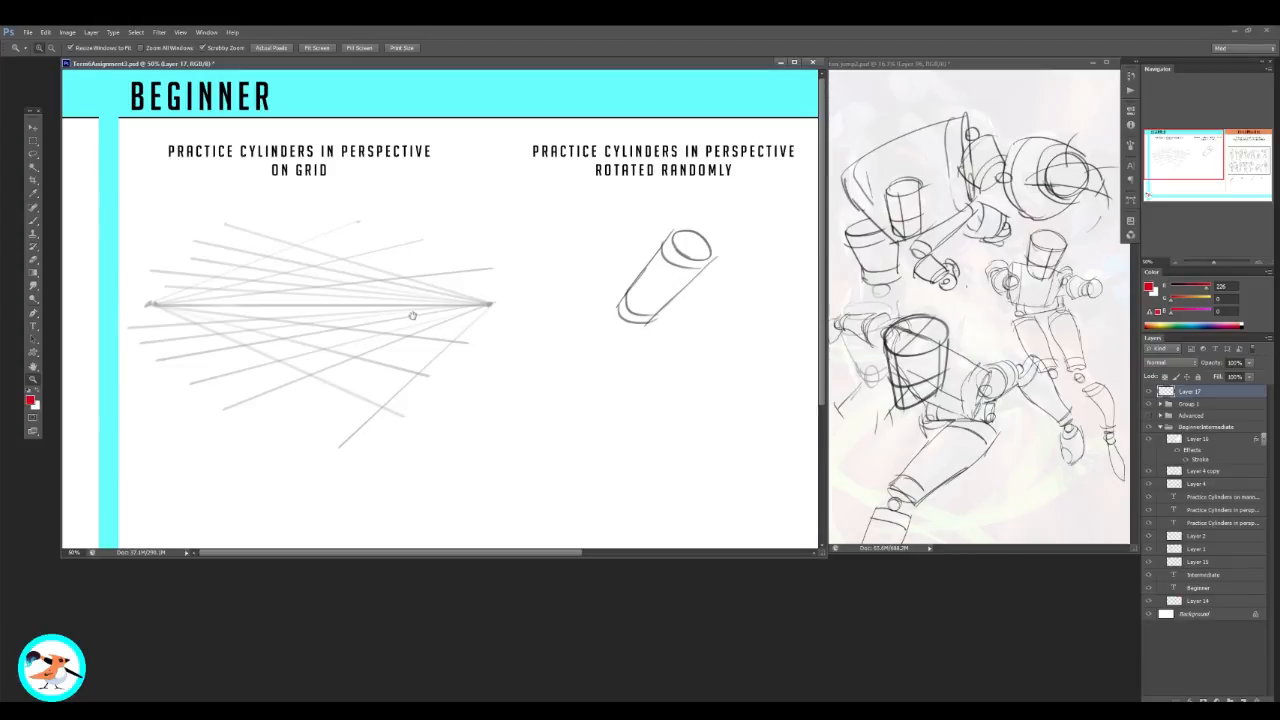
drag(742, 293, 517, 297)
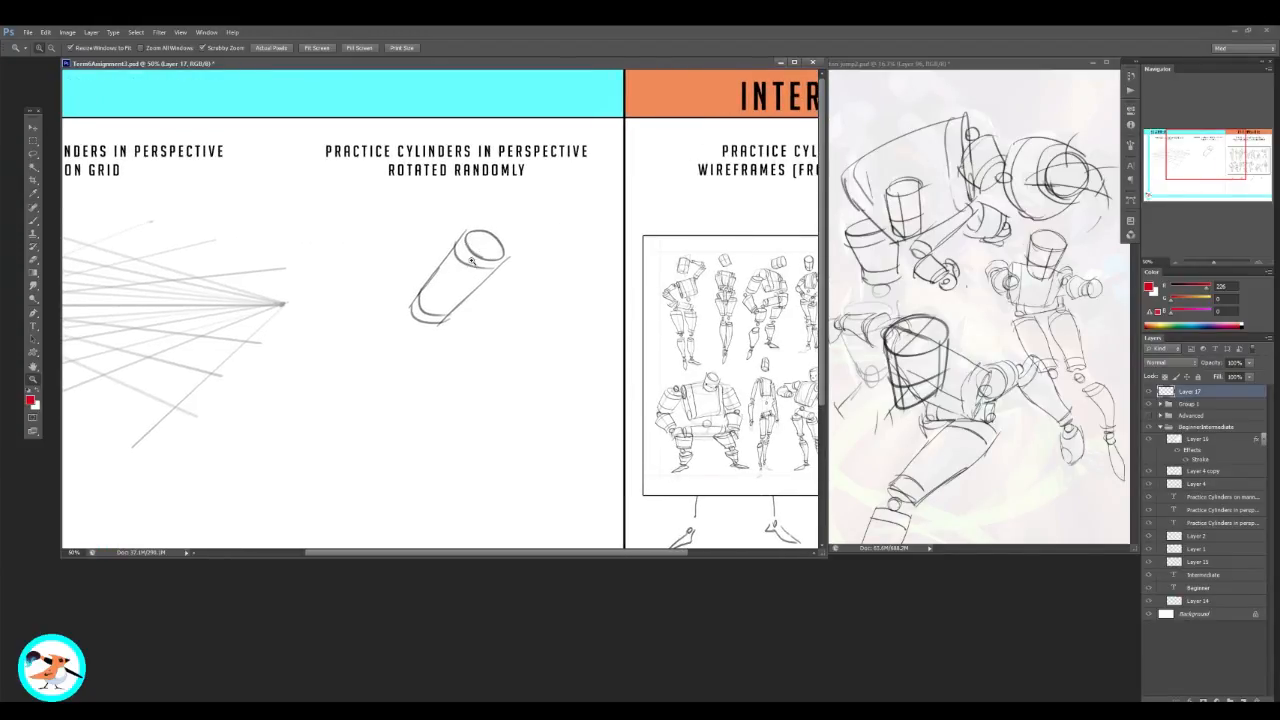
drag(405, 350, 441, 356)
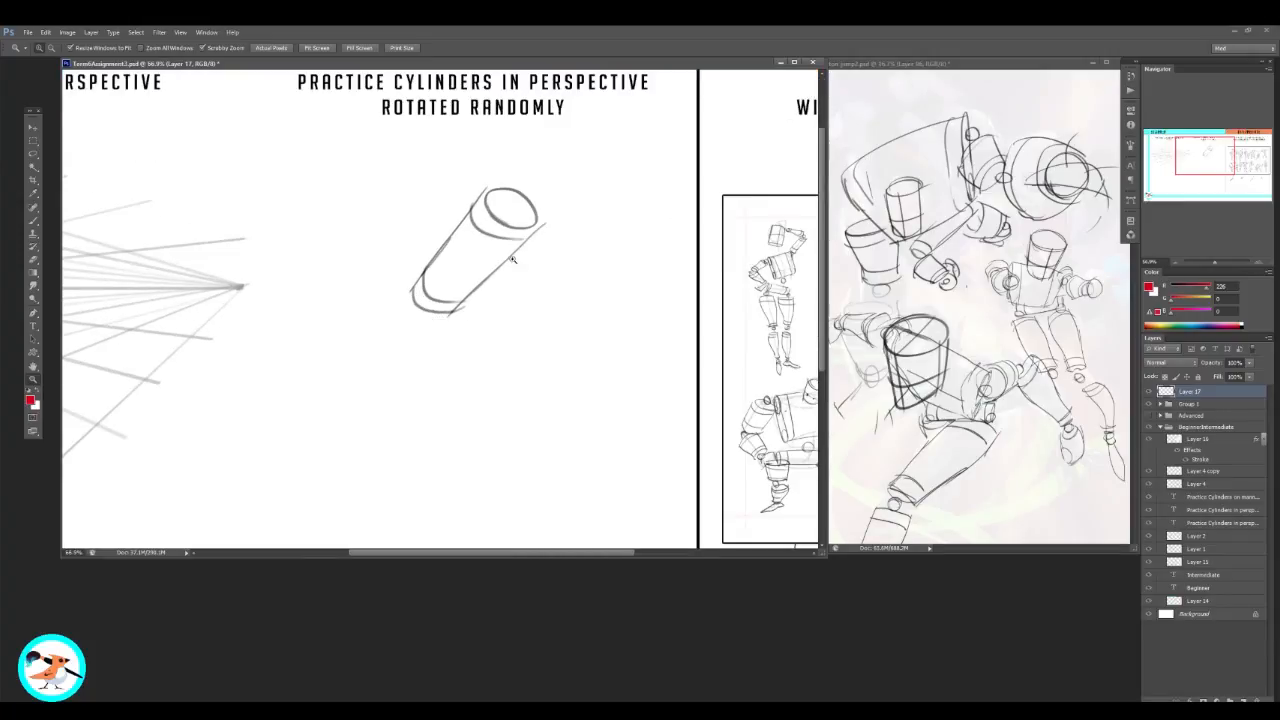
drag(538, 281, 530, 247)
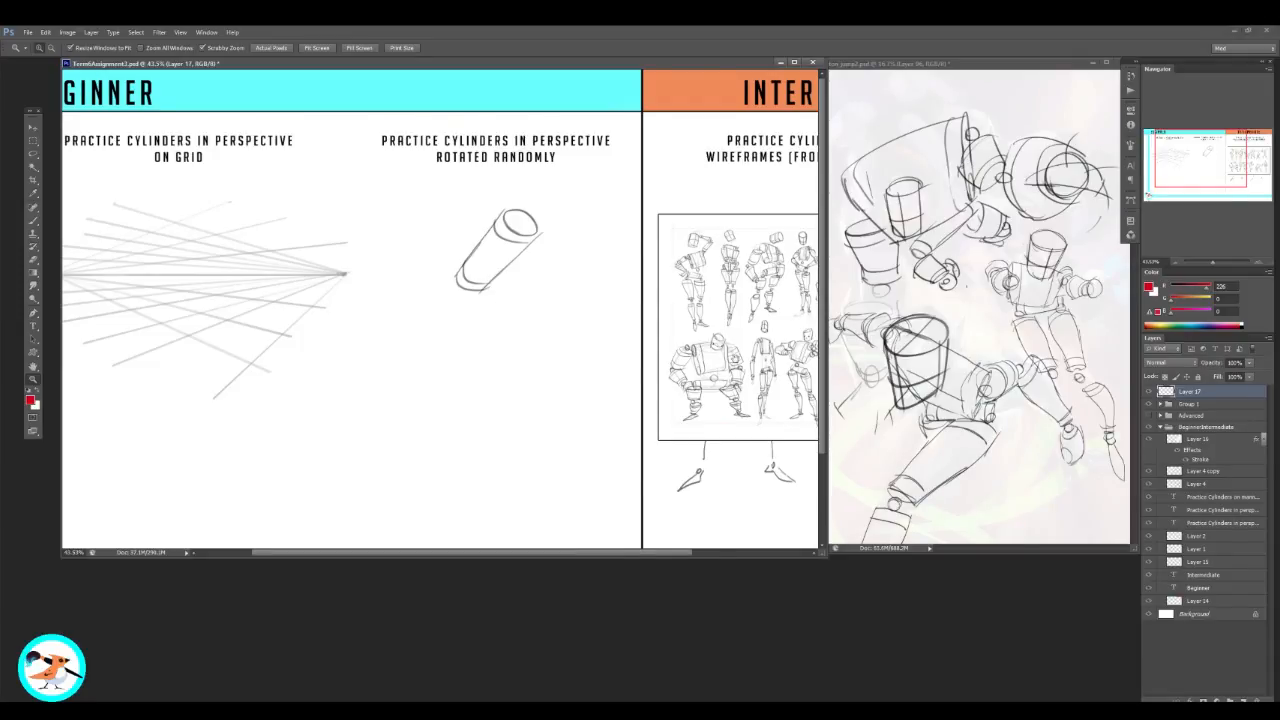
Step: Examine the Intermediate mannequin sheet up close and compare it with the character sketch in the second document
drag(526, 361, 327, 361)
drag(787, 335, 810, 331)
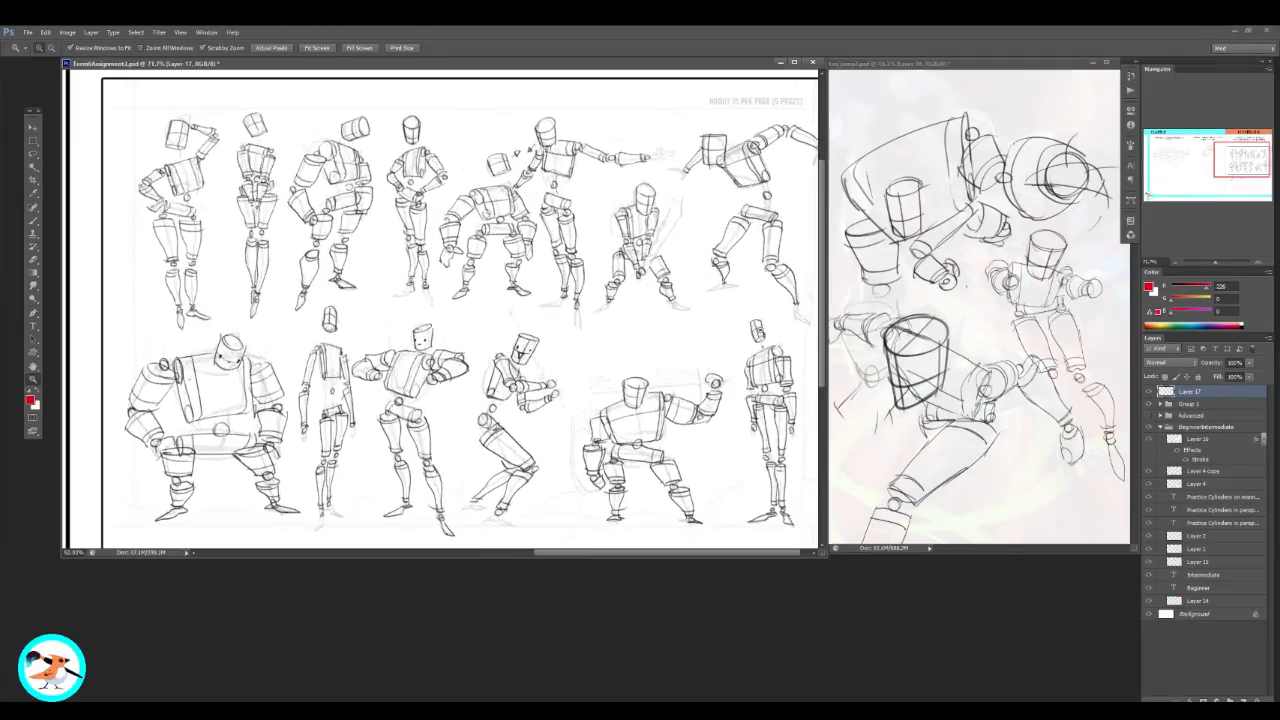
click(751, 330)
mouse_move(739, 414)
mouse_down()
mouse_move(689, 400)
mouse_move(709, 410)
mouse_up()
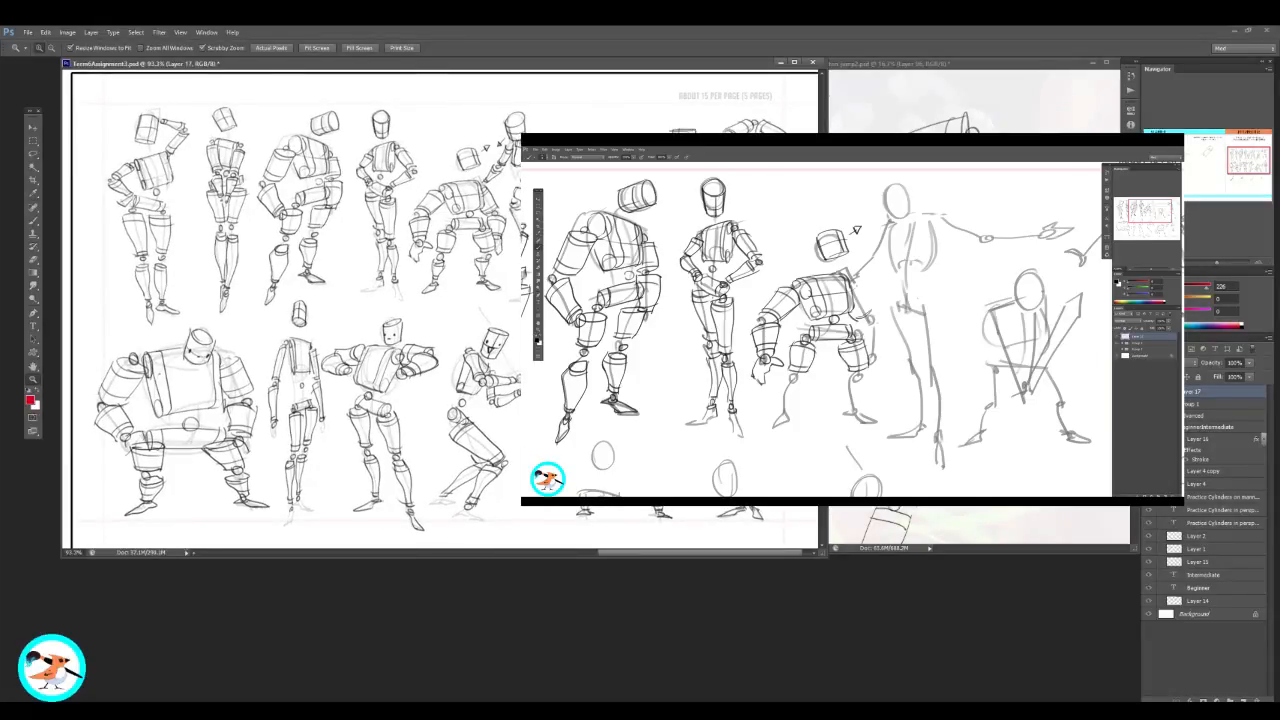
drag(800, 318, 703, 352)
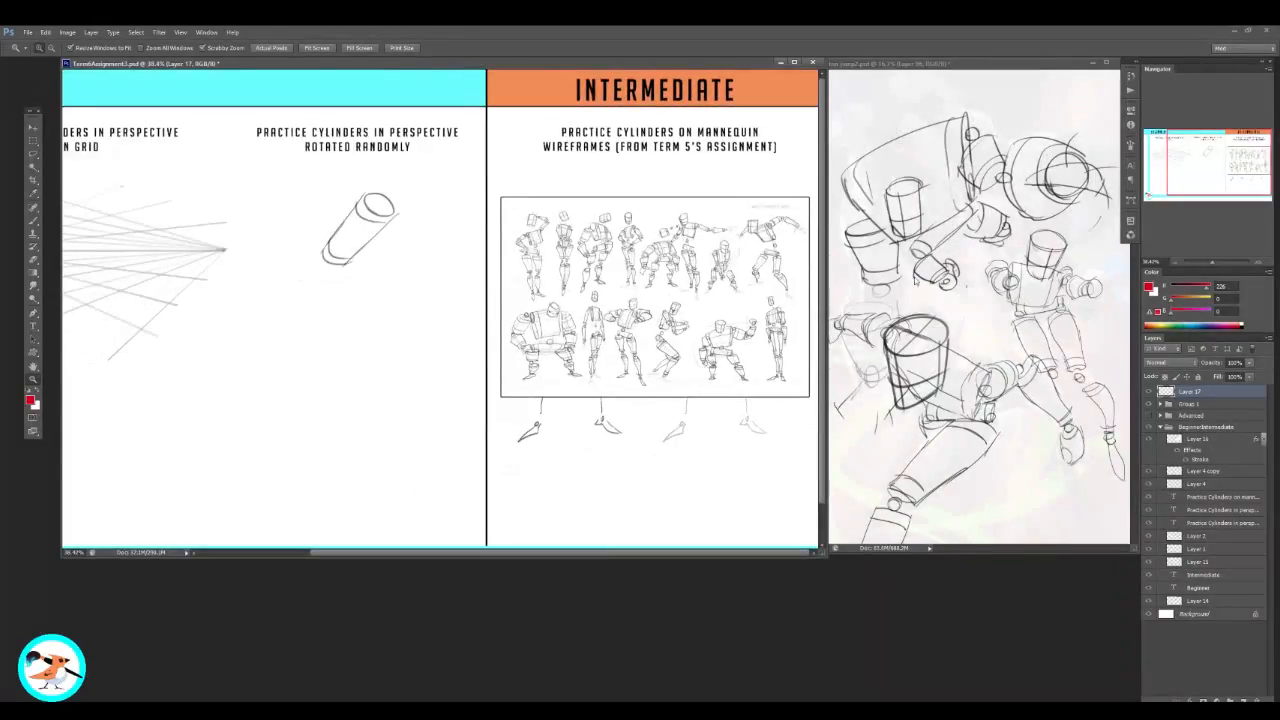
click(948, 267)
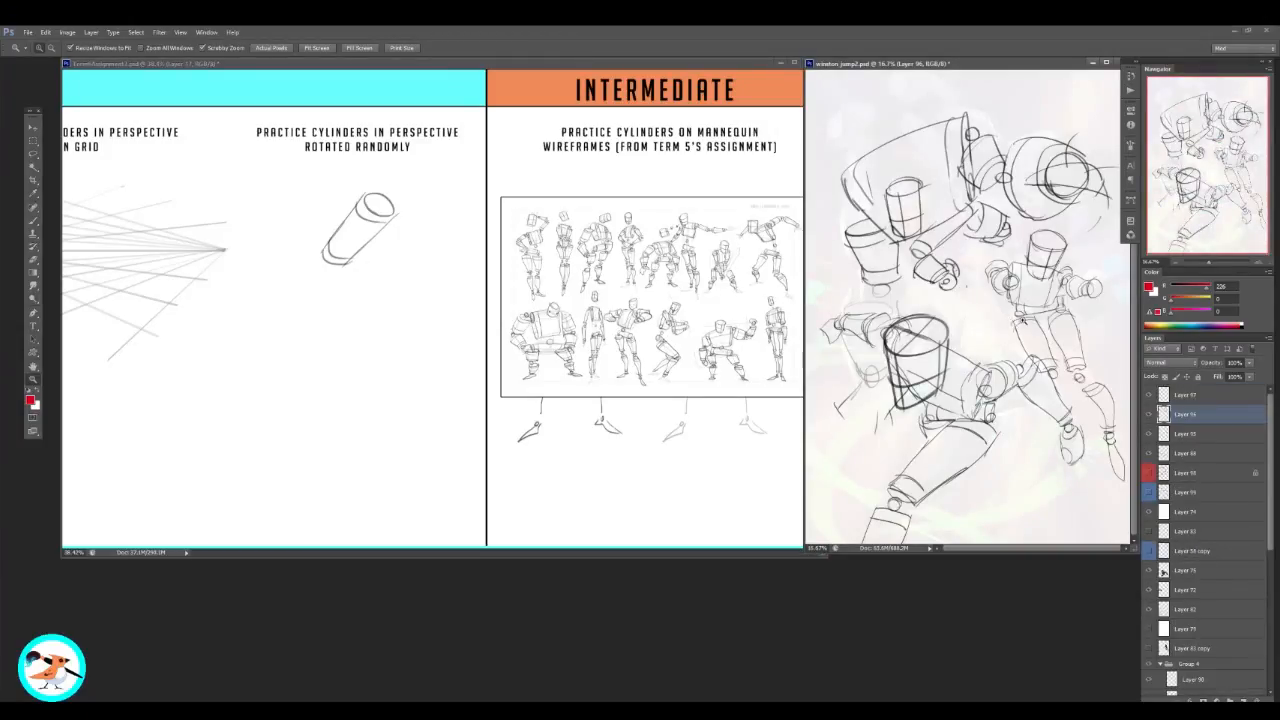
click(698, 342)
drag(726, 330, 682, 340)
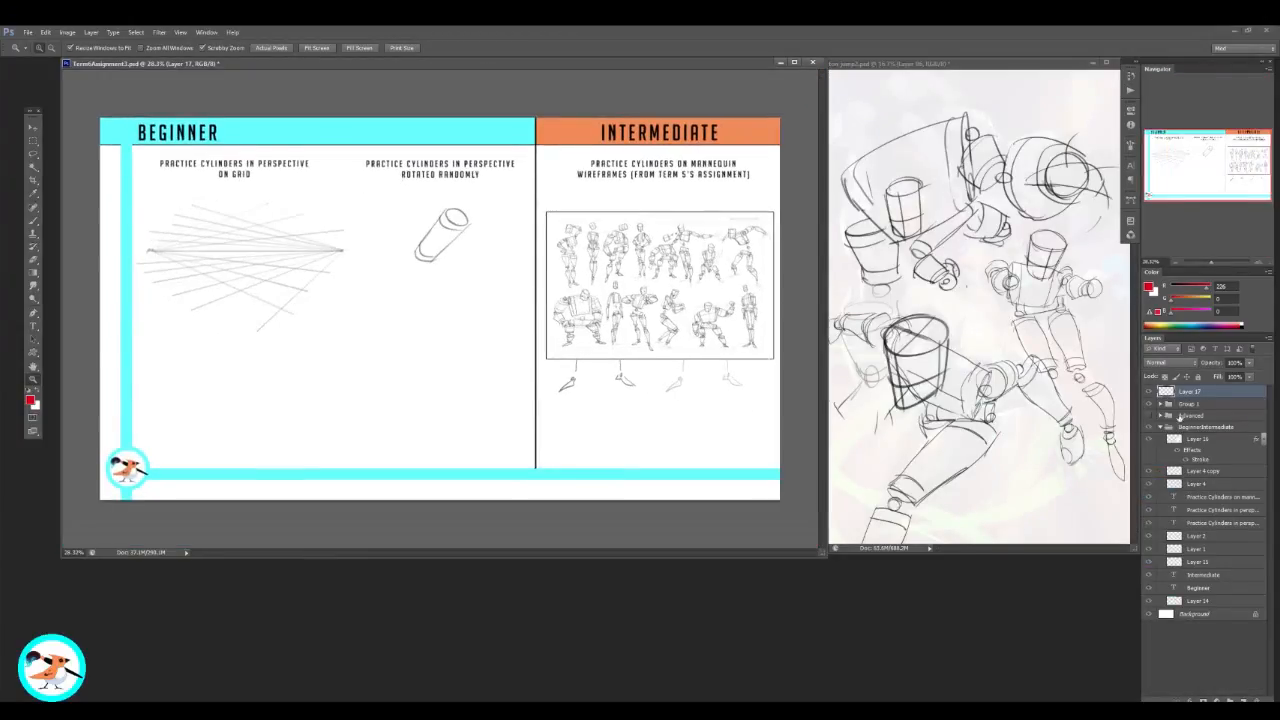
Step: Hide the Beginner/Intermediate group, show the Advanced group, and examine its first two sketch panels
click(1149, 427)
click(1148, 415)
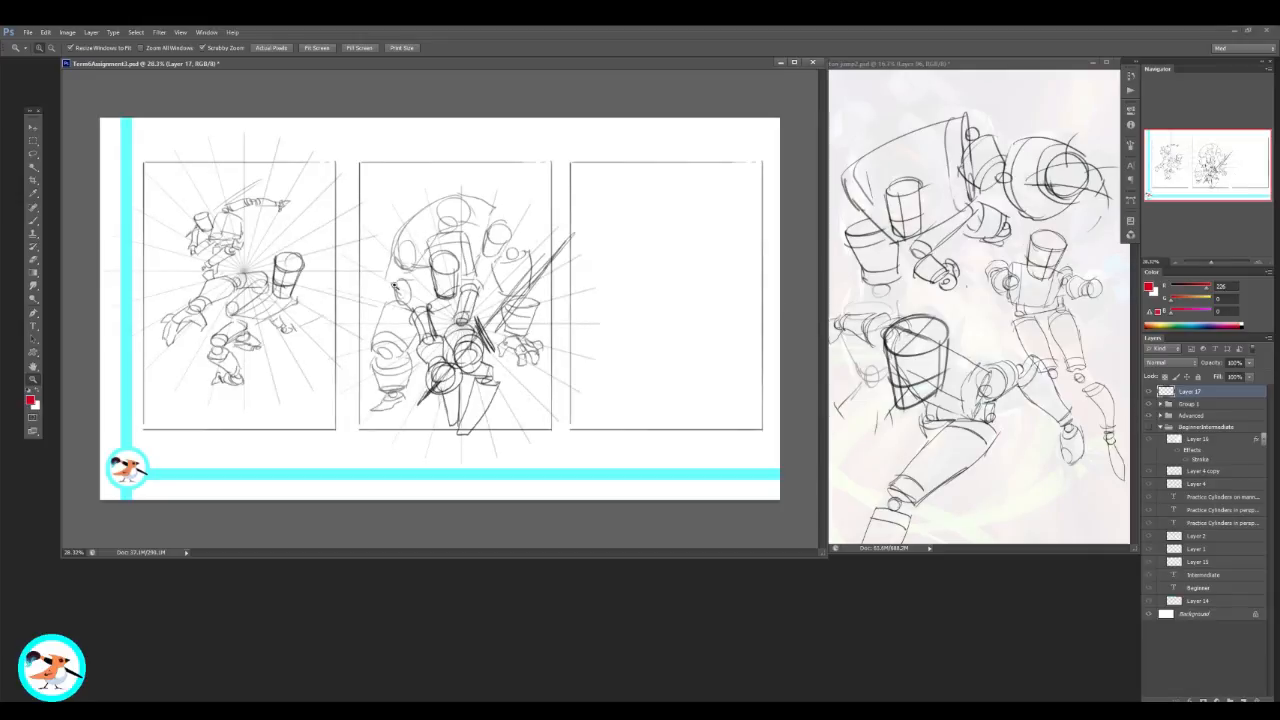
drag(151, 284, 175, 285)
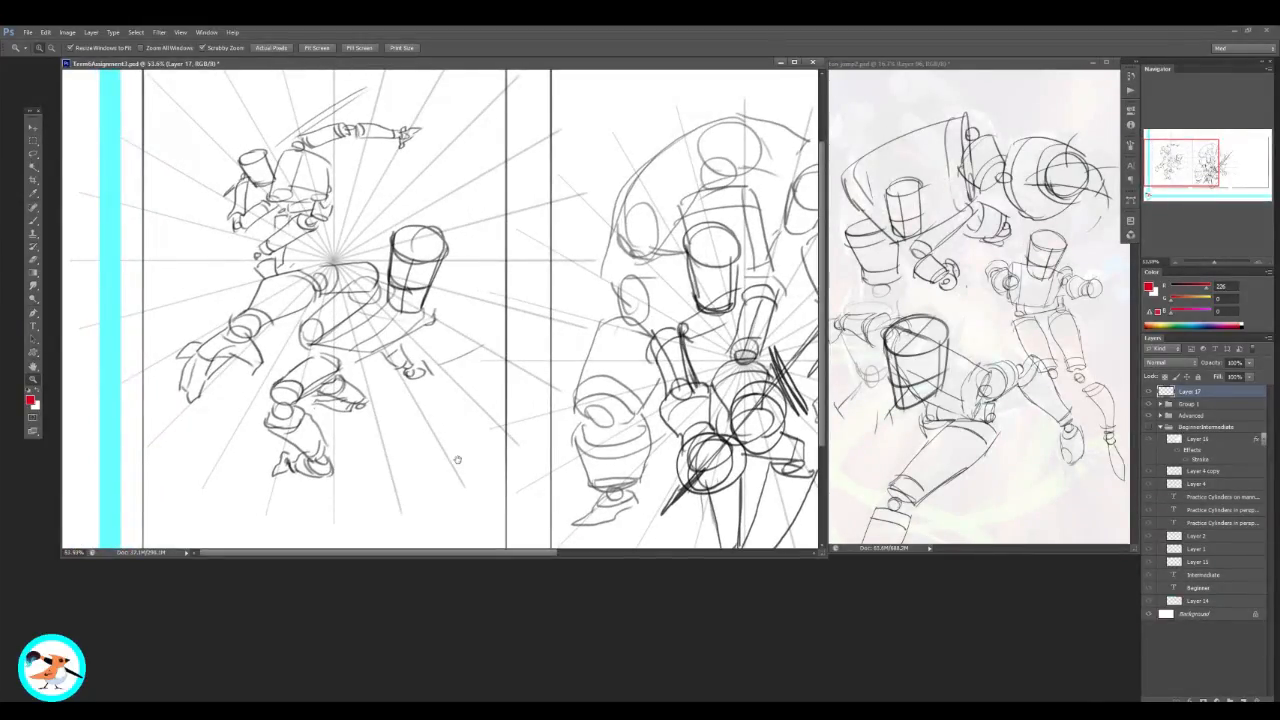
drag(509, 470, 511, 462)
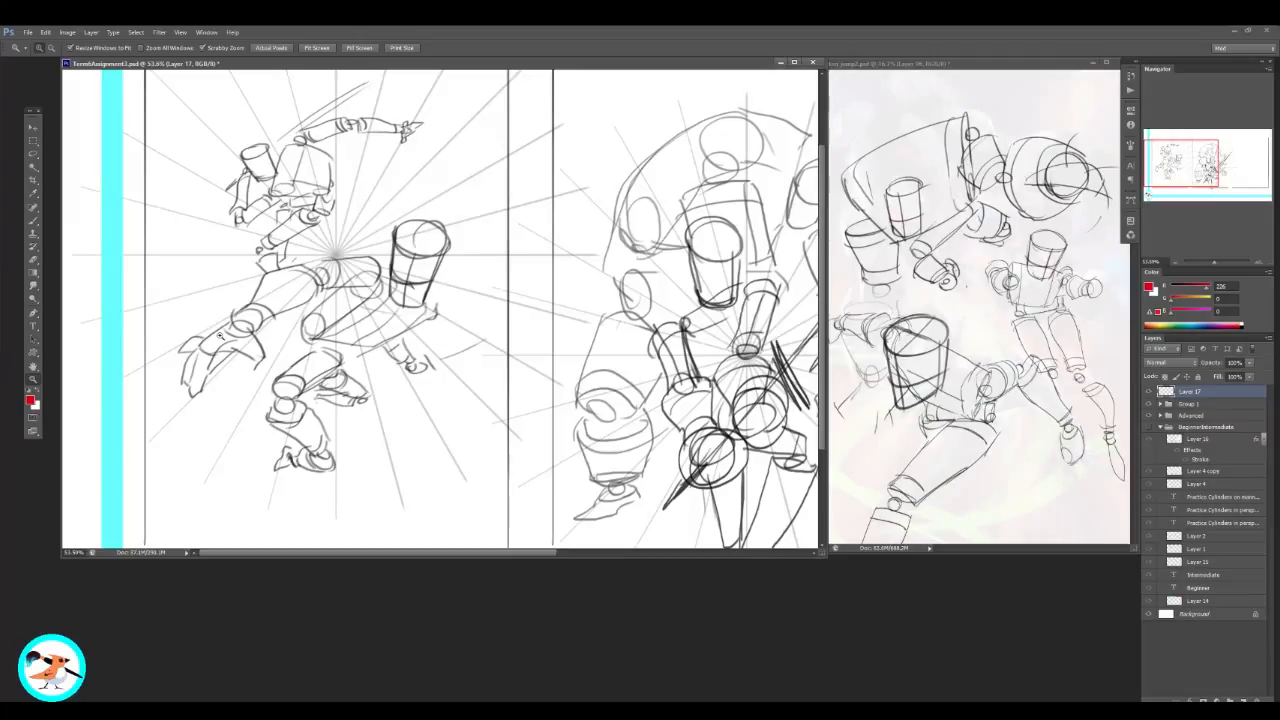
drag(688, 405, 416, 384)
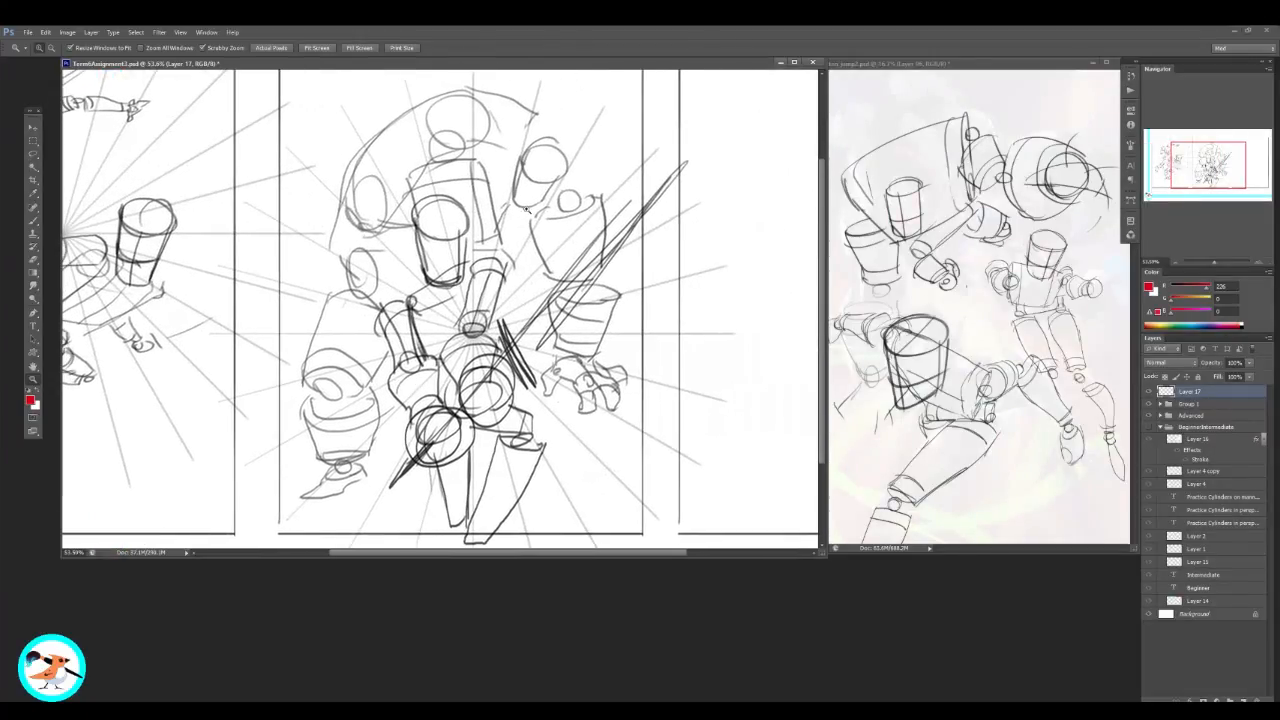
key(v)
drag(467, 237, 461, 236)
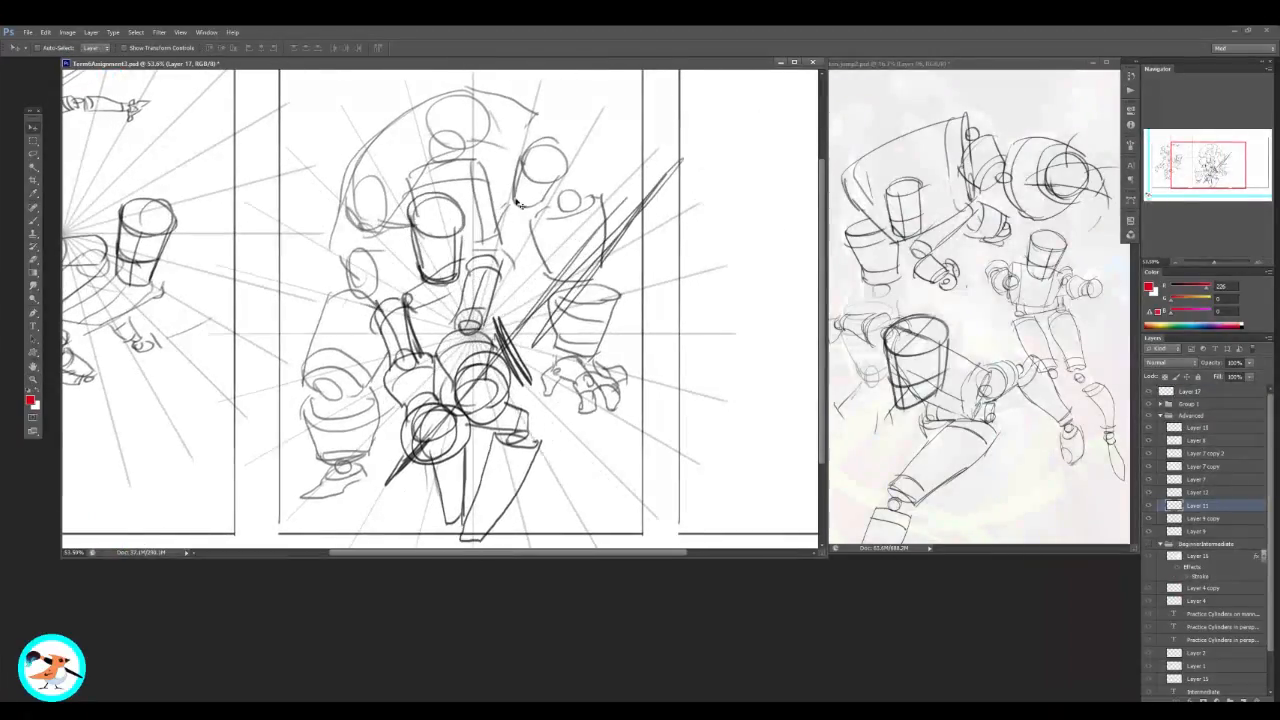
key(ctrl+z)
drag(529, 171, 525, 172)
key(ctrl+z)
key(z)
drag(692, 158, 625, 170)
key(b)
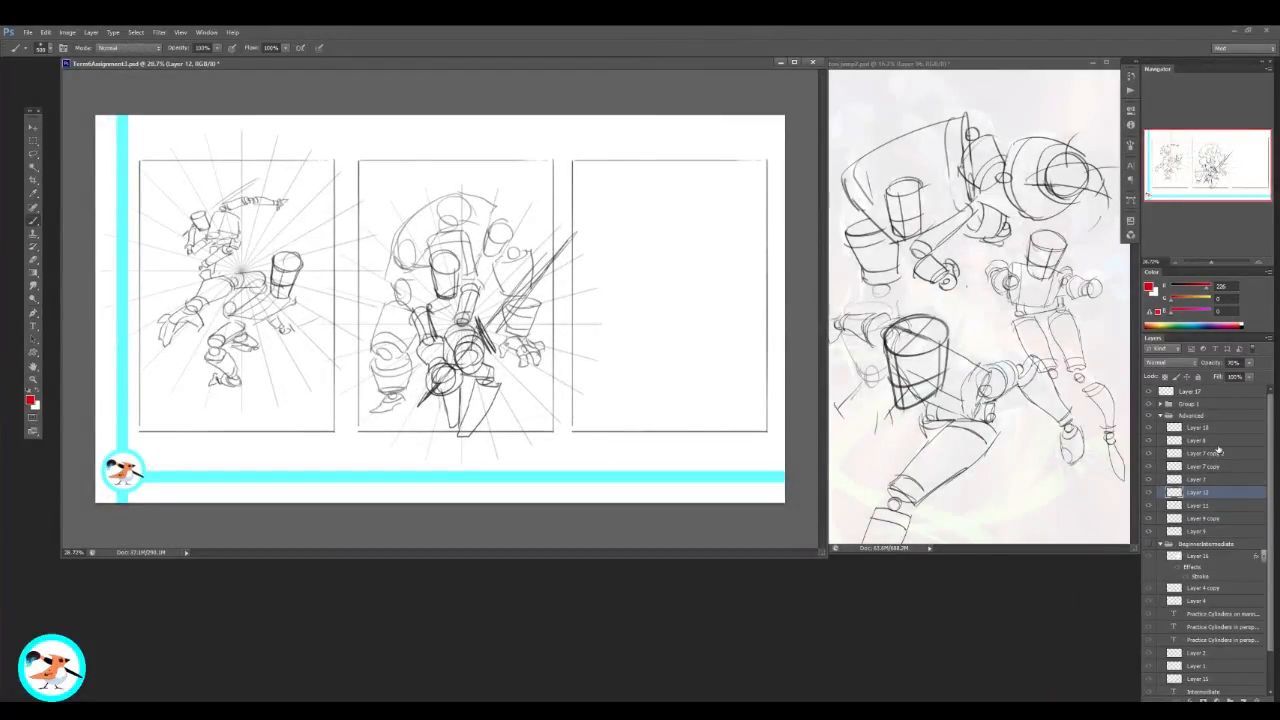
Step: In the character sketch document, lower the white overlay layer's opacity to reveal the painting, and compare it with the overlay off and on
click(1055, 352)
drag(1066, 68, 973, 70)
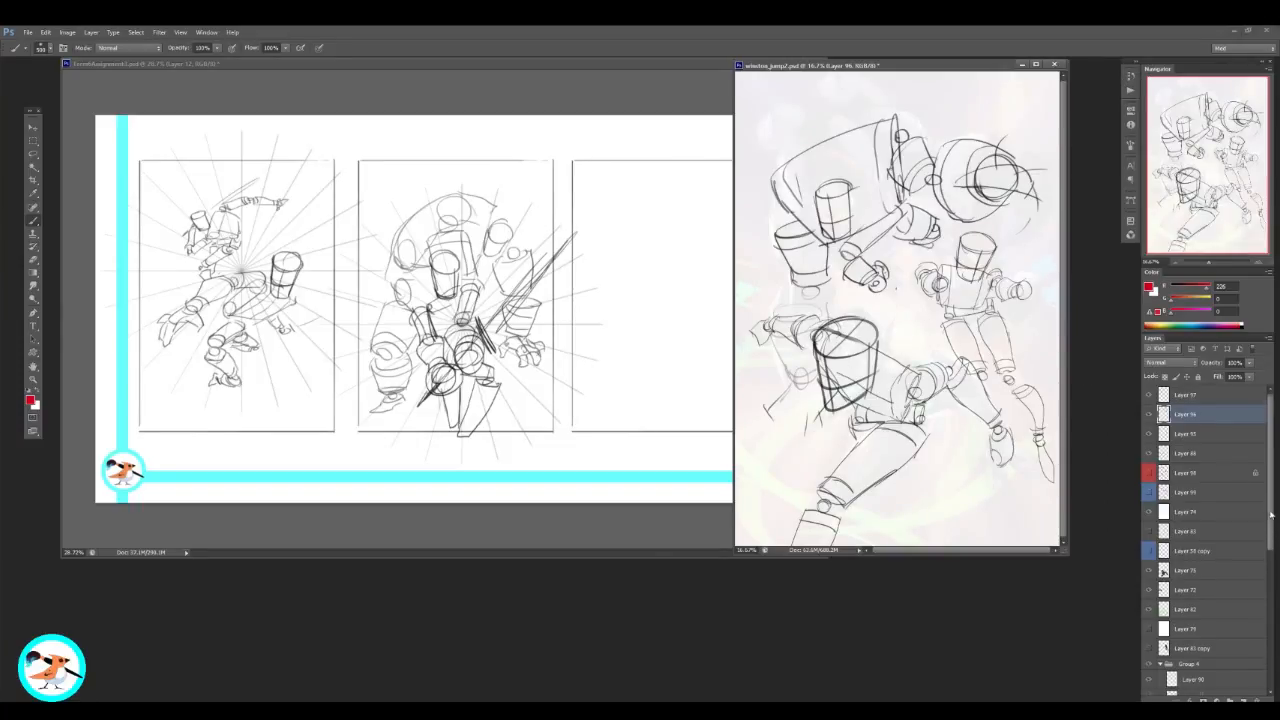
drag(1271, 514, 1271, 545)
click(1195, 531)
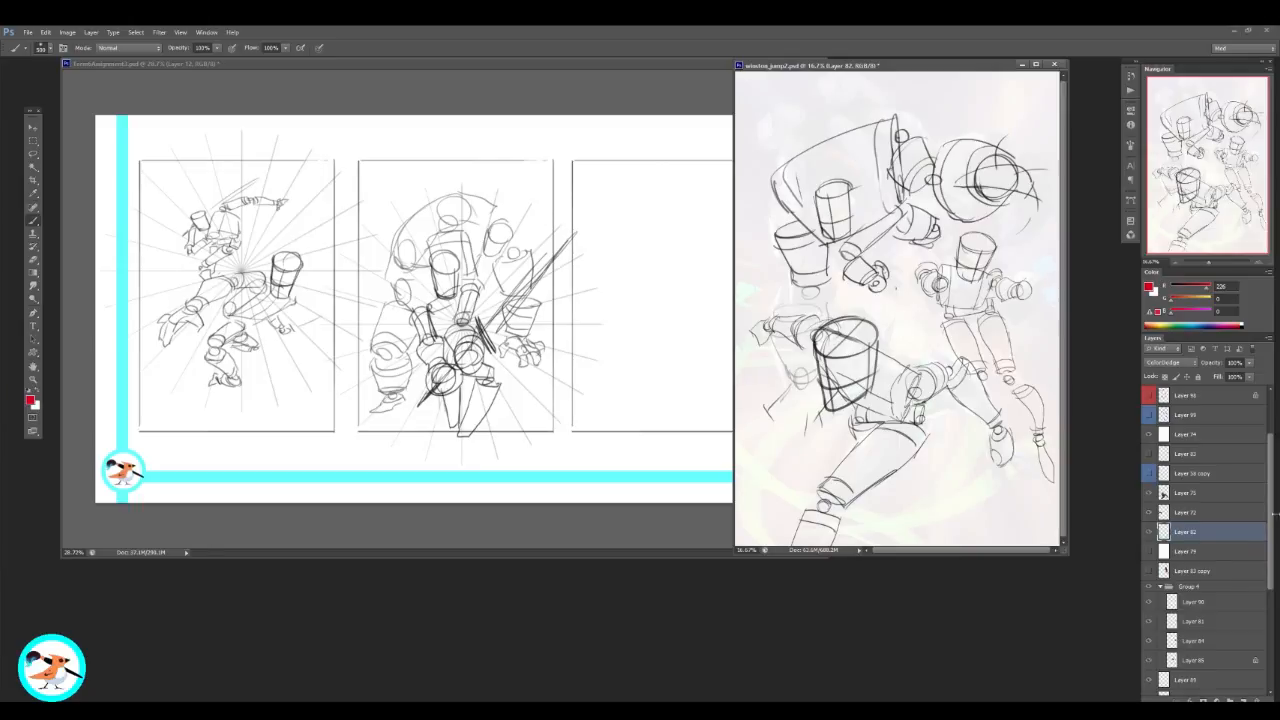
click(1185, 438)
drag(1221, 366, 1207, 366)
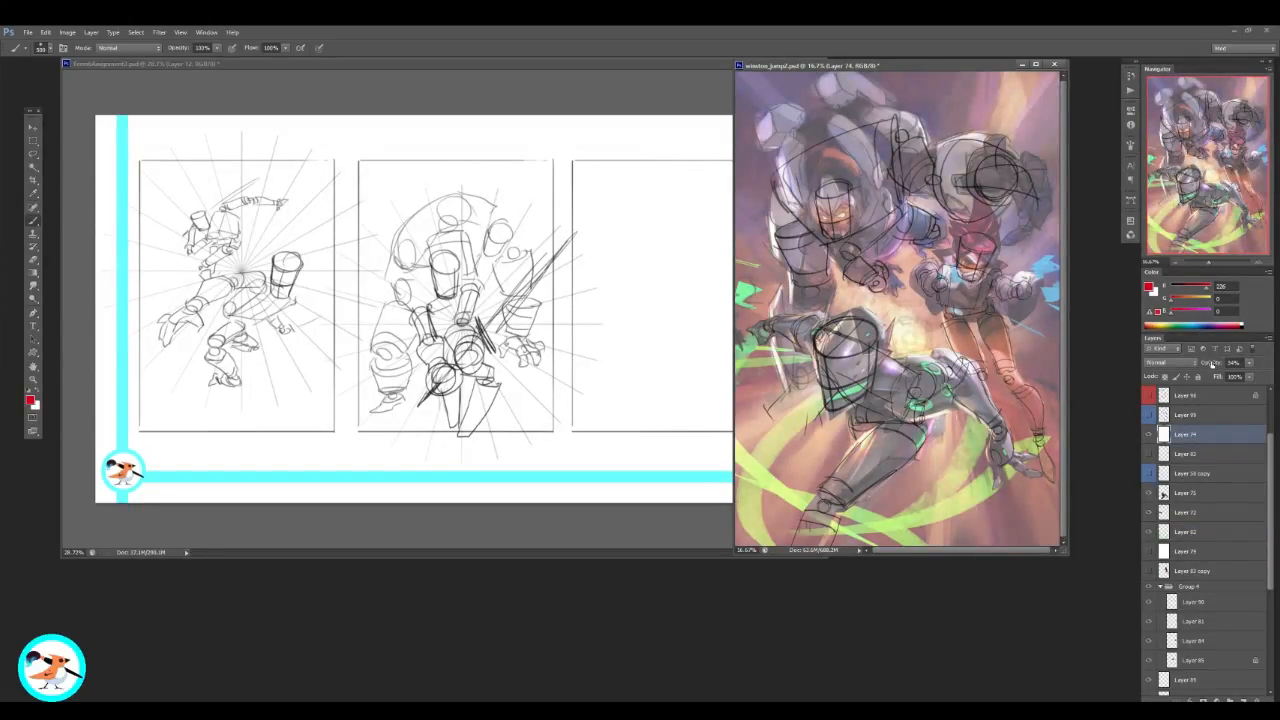
click(1149, 435)
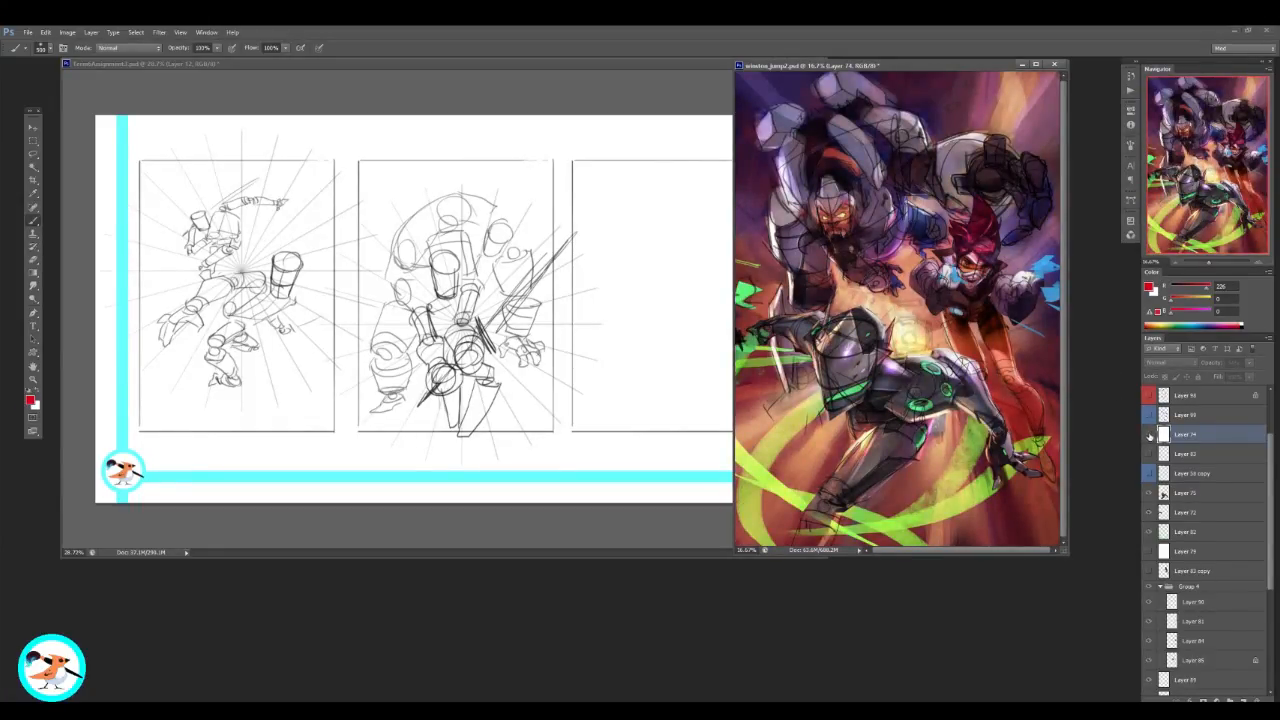
click(1149, 435)
Step: Return to the assignment document, hide the Advanced group, show the Beginner/Intermediate group, and switch to full-screen view
key(ctrl+Tab)
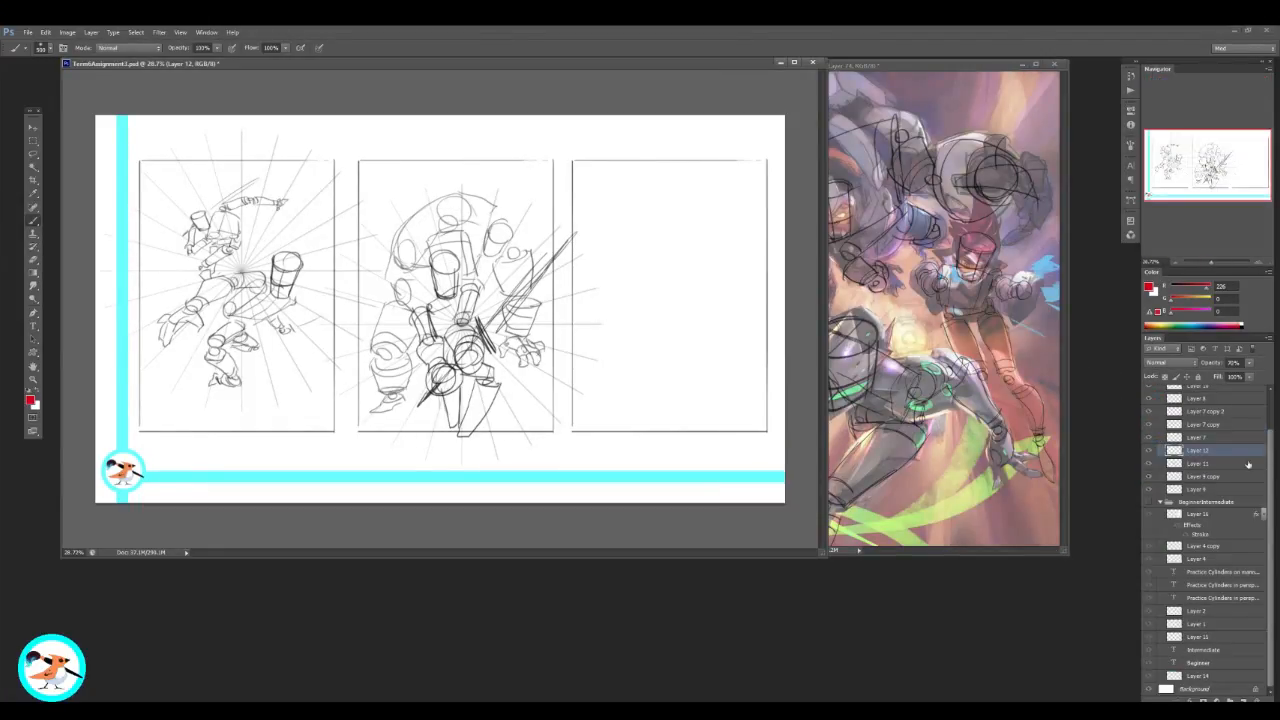
scroll(1248, 460, up, 1)
click(1157, 416)
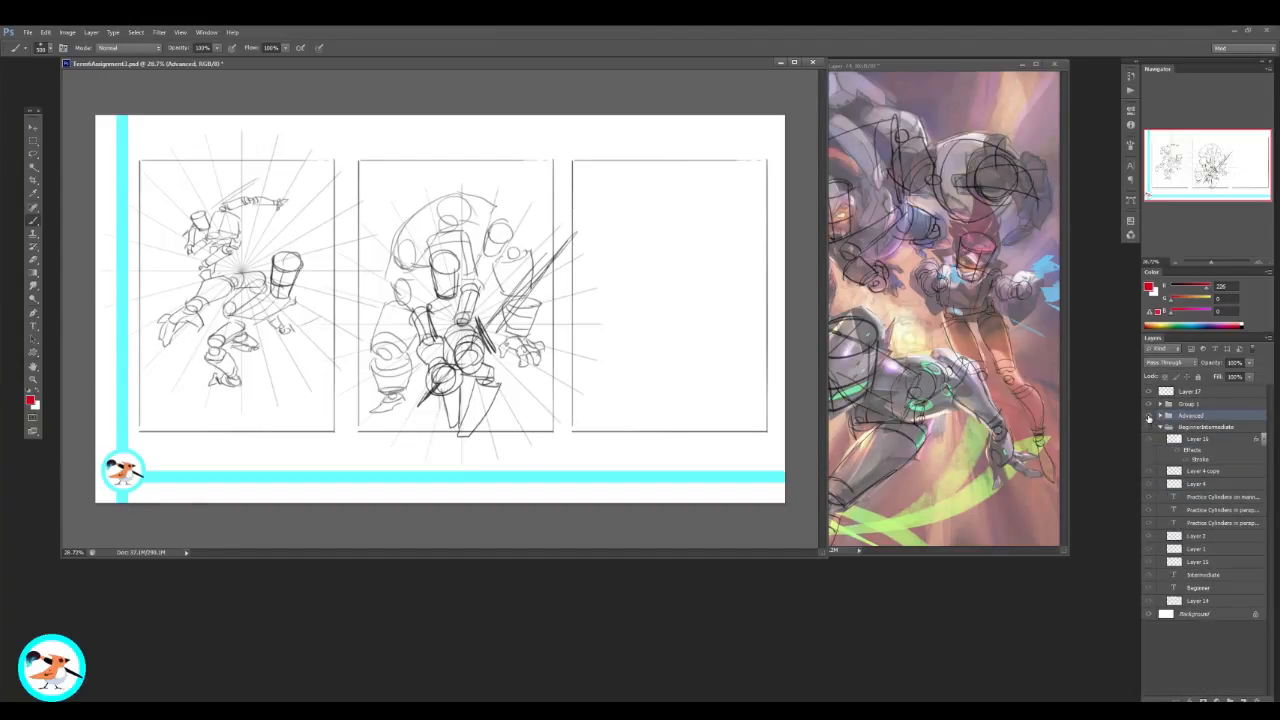
click(1149, 416)
click(1149, 428)
key(f)
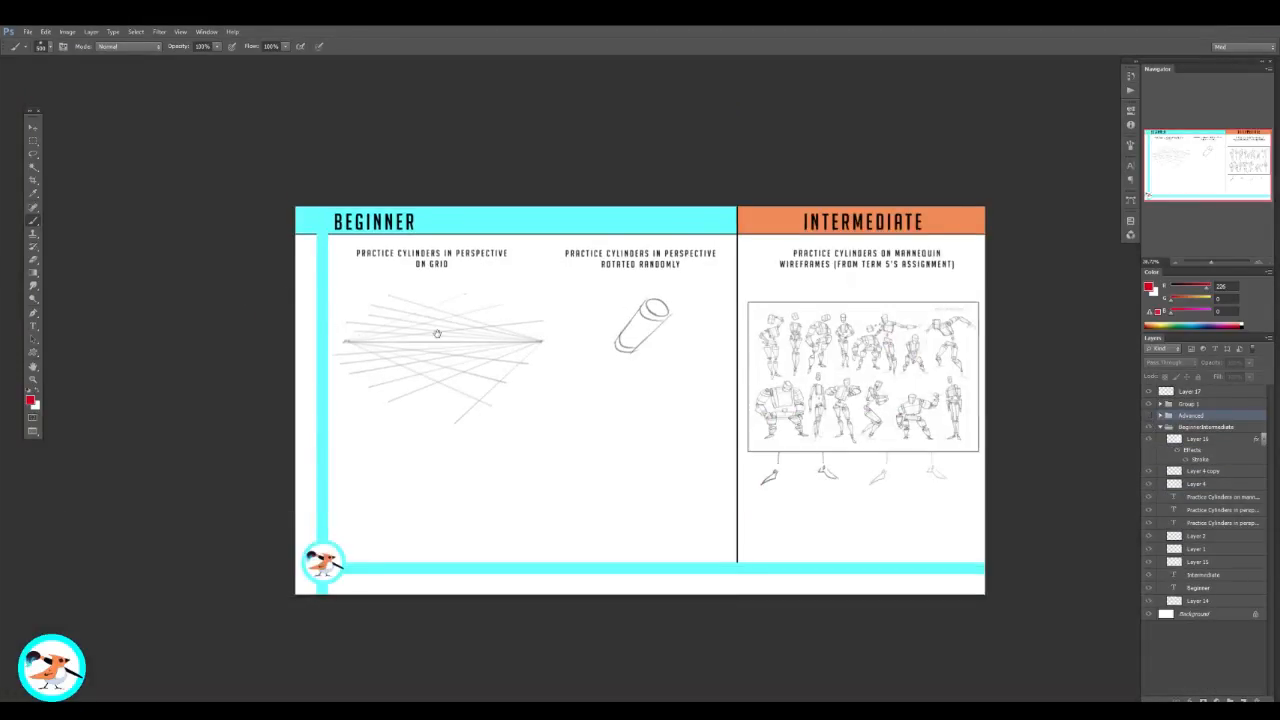
Step: Reset the colors to default black and white and move the faint perspective grid down to free space below the heading
drag(467, 338, 529, 349)
ctrl+click(531, 372)
key(d)
drag(672, 331, 682, 533)
Step: On a new layer, draw a horizontal horizon line above the old grid with a small hard brush, labelling its ends VP1 and VP2
key(ctrl+shift+alt+n)
key(b)
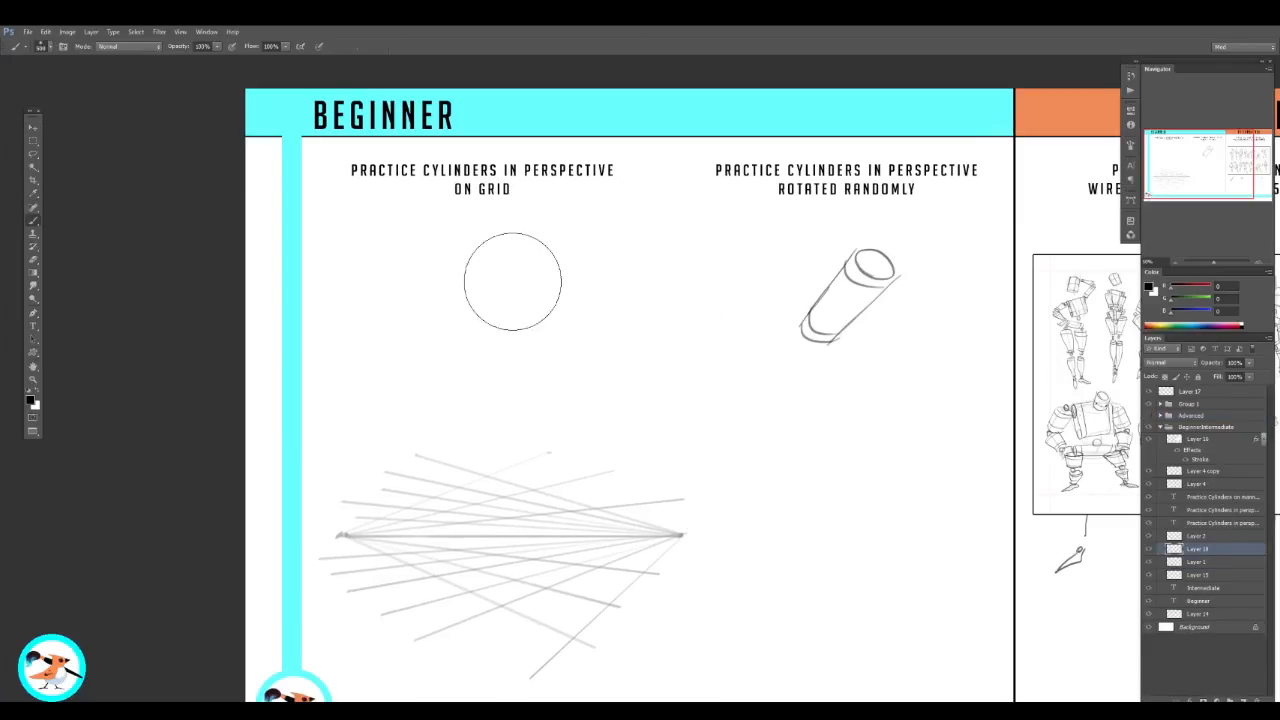
right_click(512, 281)
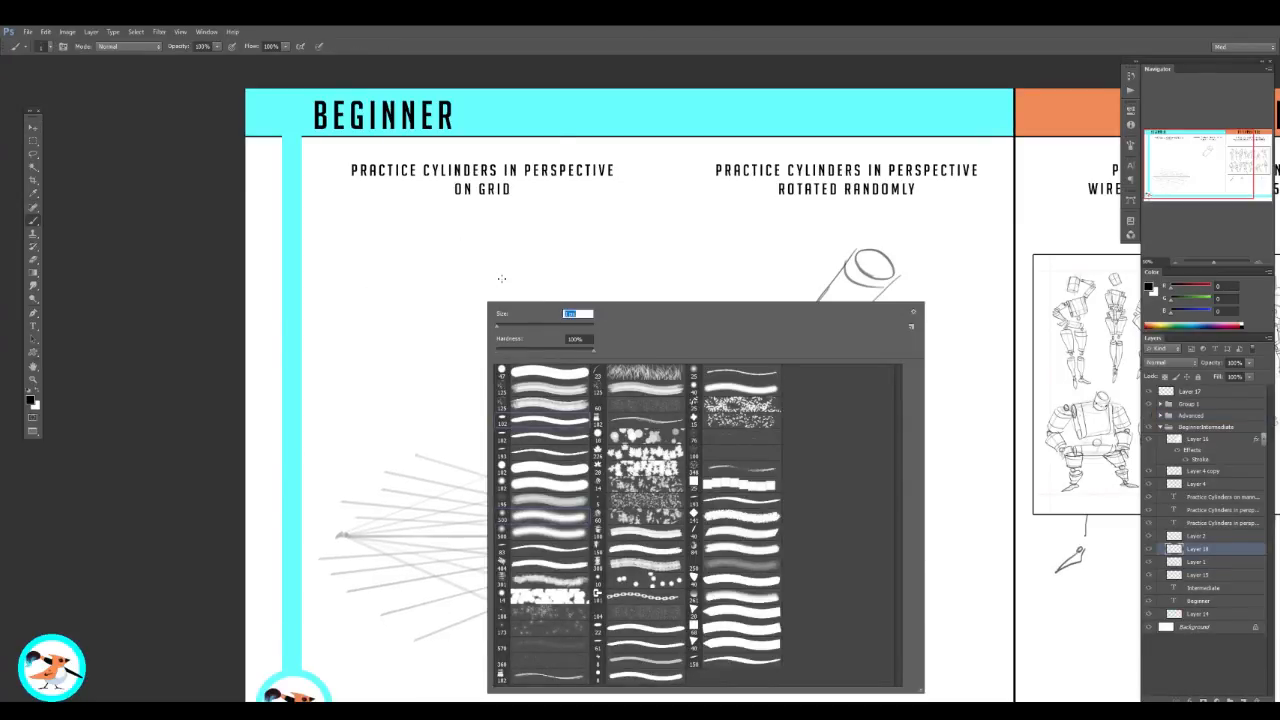
key(Escape)
right_click(425, 326)
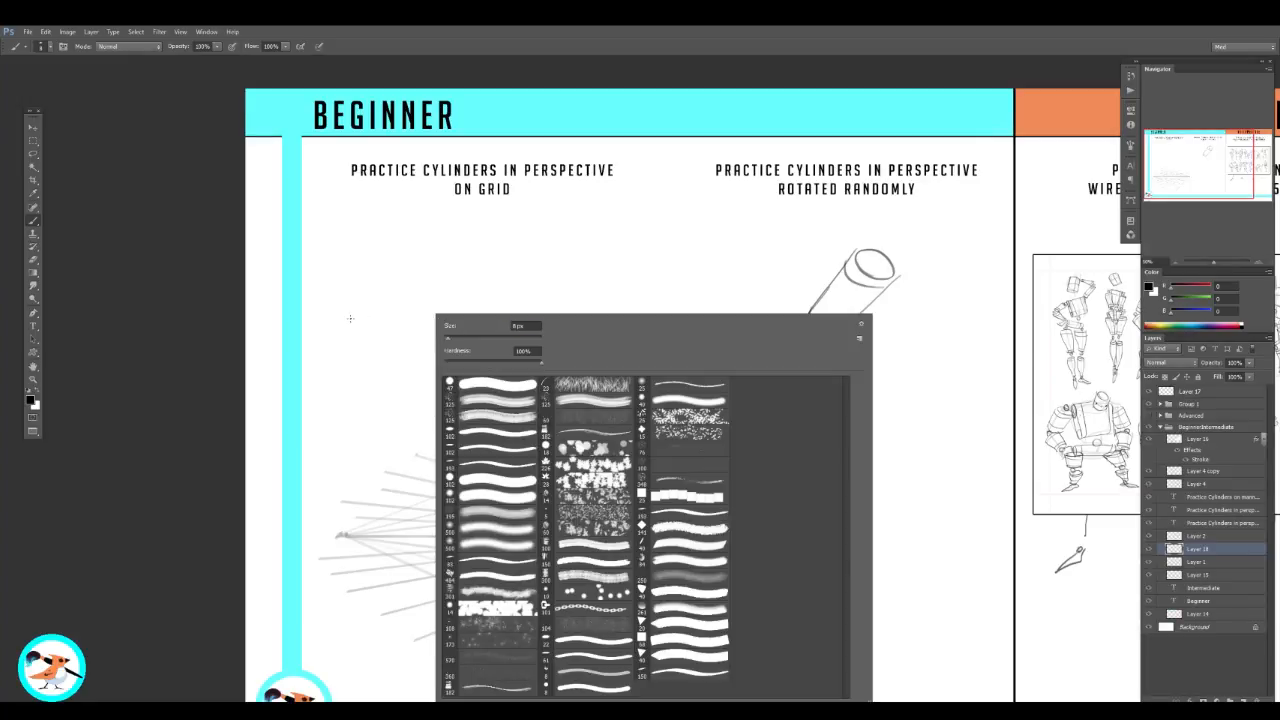
click(350, 318)
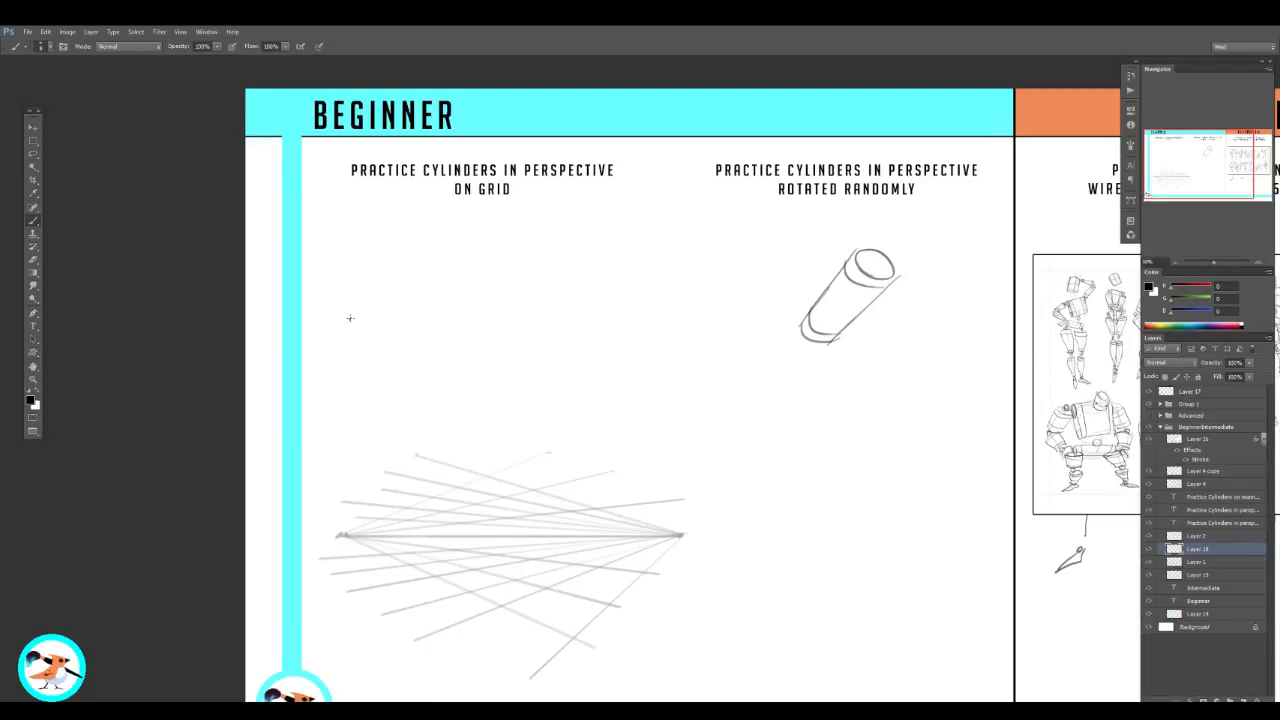
drag(352, 318, 677, 318)
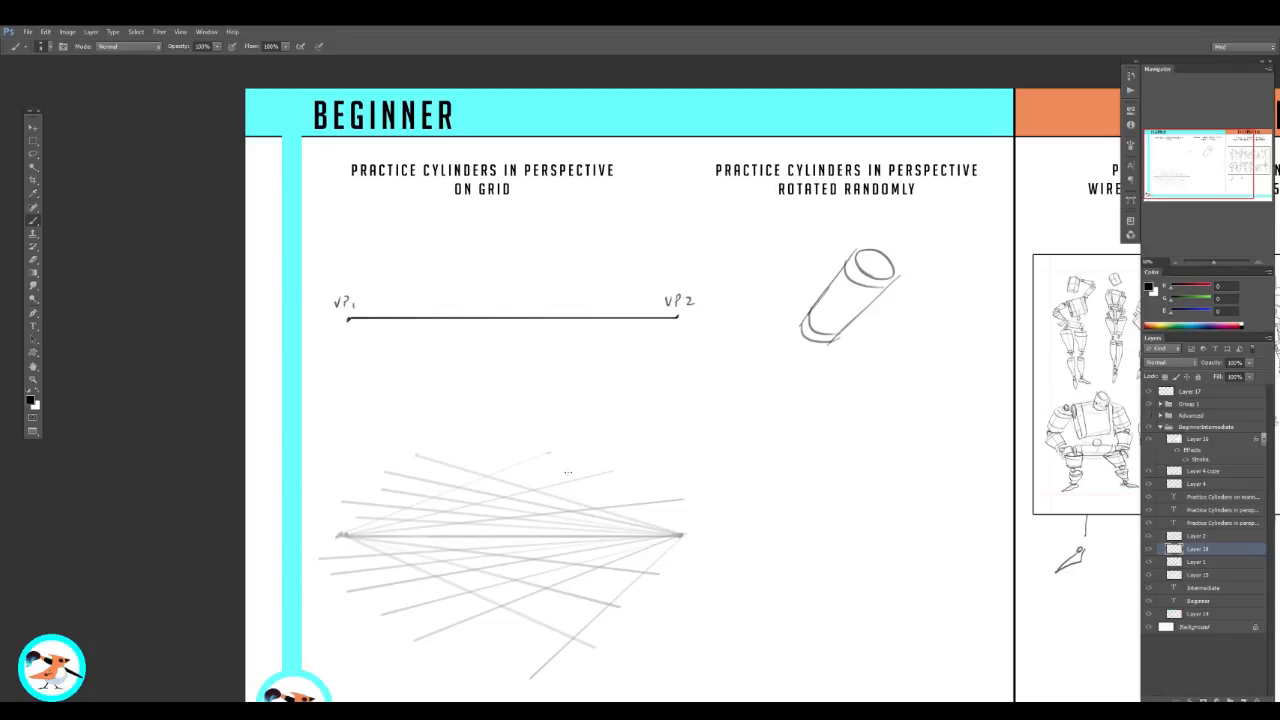
Step: On a new layer, draw five straight perspective lines fanning out from VP1 above the horizon line
key(ctrl+alt+shift+n)
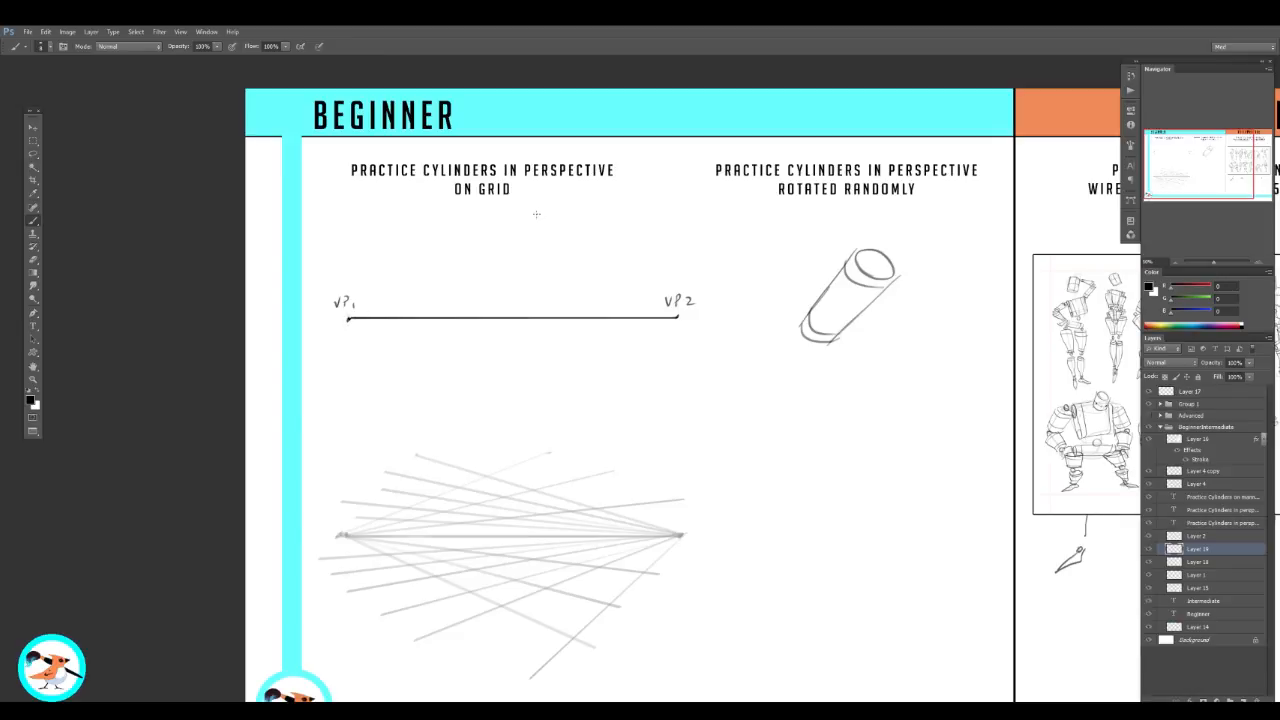
shift+click(564, 190)
click(595, 198)
shift+click(348, 318)
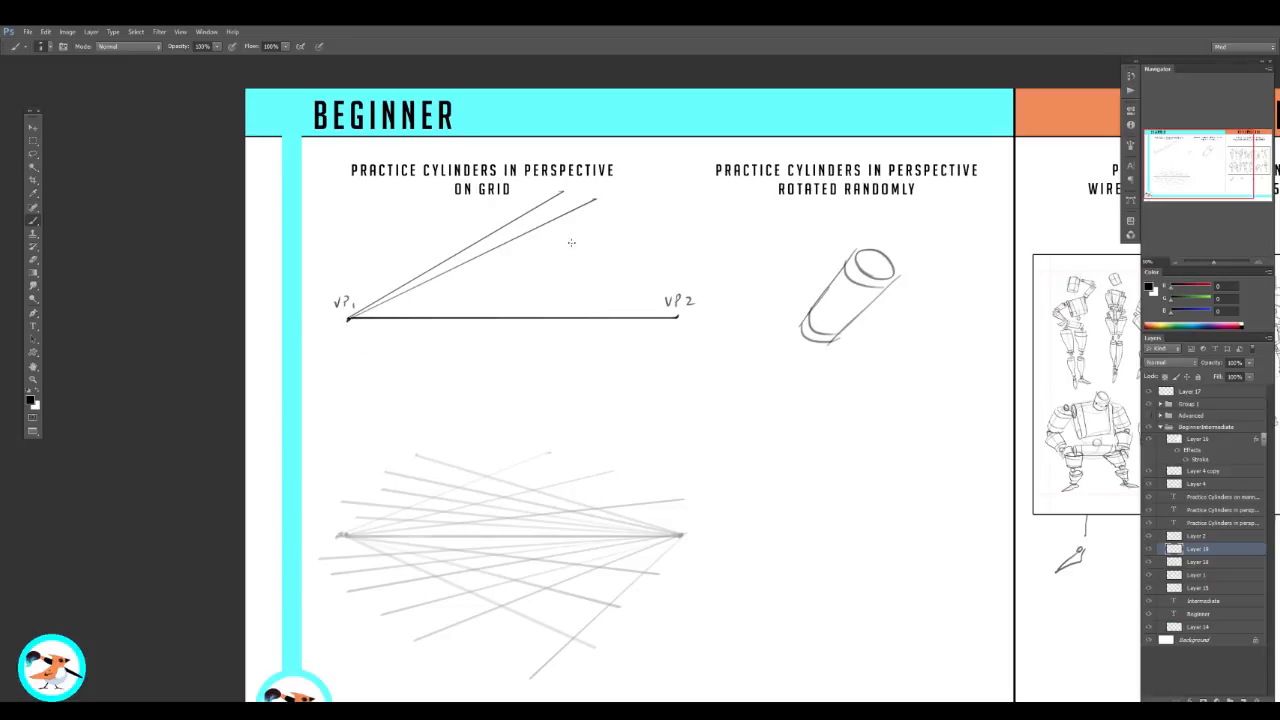
shift+click(633, 222)
shift+click(678, 244)
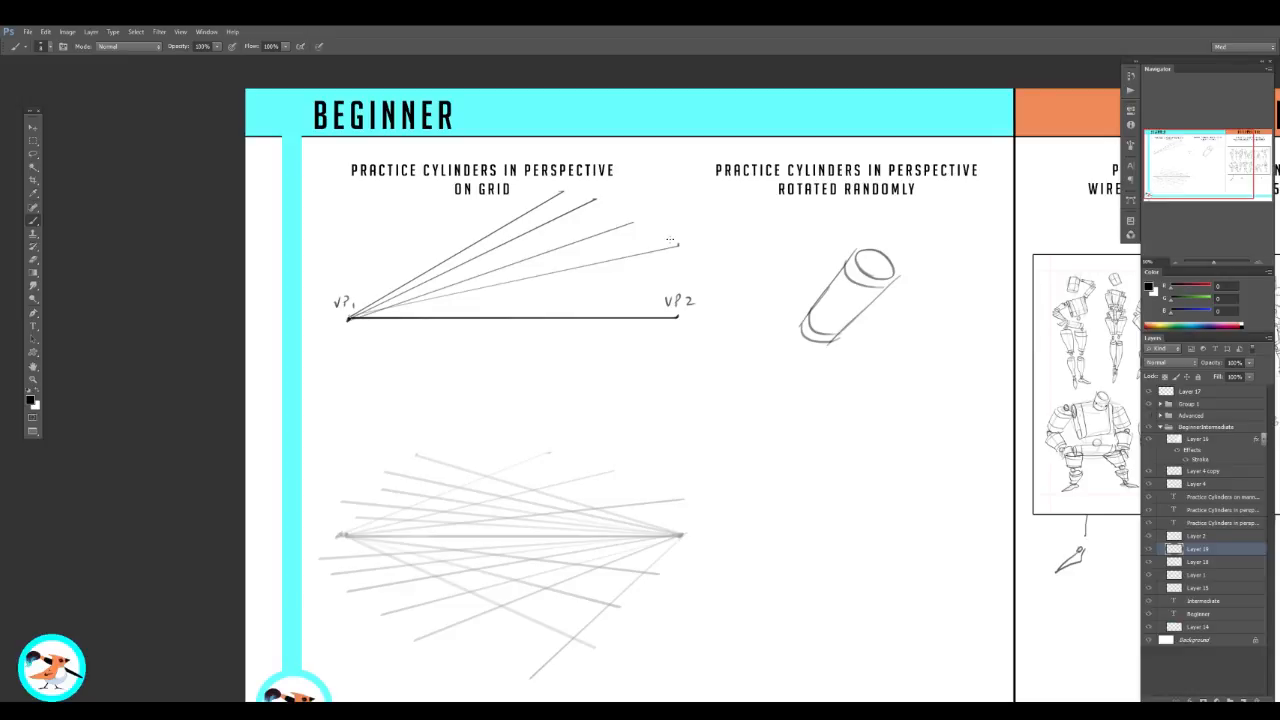
click(348, 318)
shift+click(721, 279)
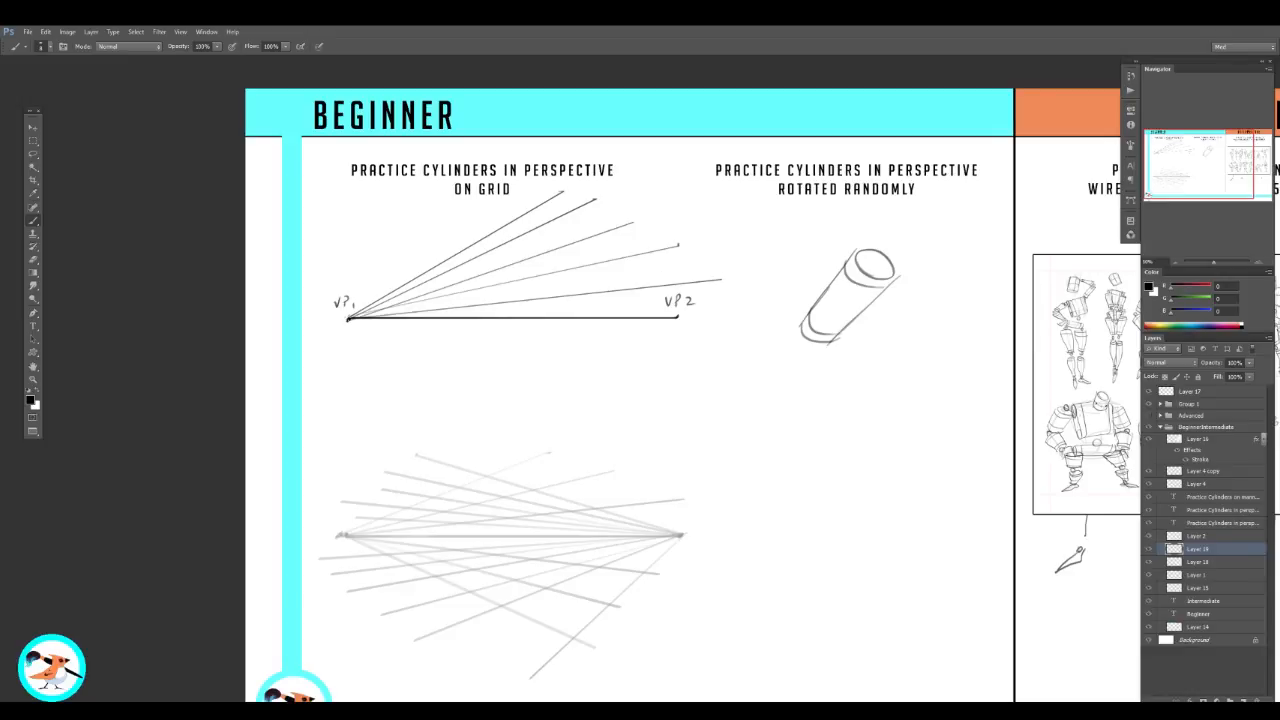
Step: Draw five more straight lines fanning out from VP1 below the horizon, spreading from shallow to nearly vertical
shift+click(682, 375)
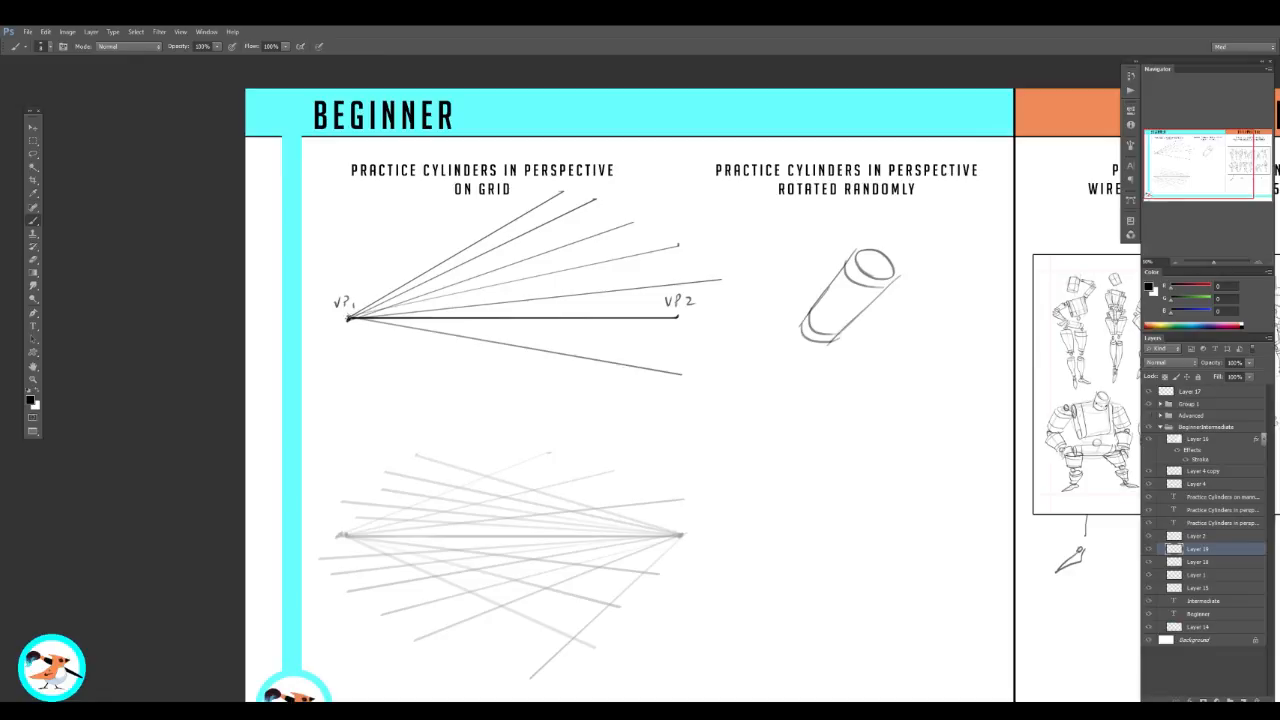
shift+click(659, 440)
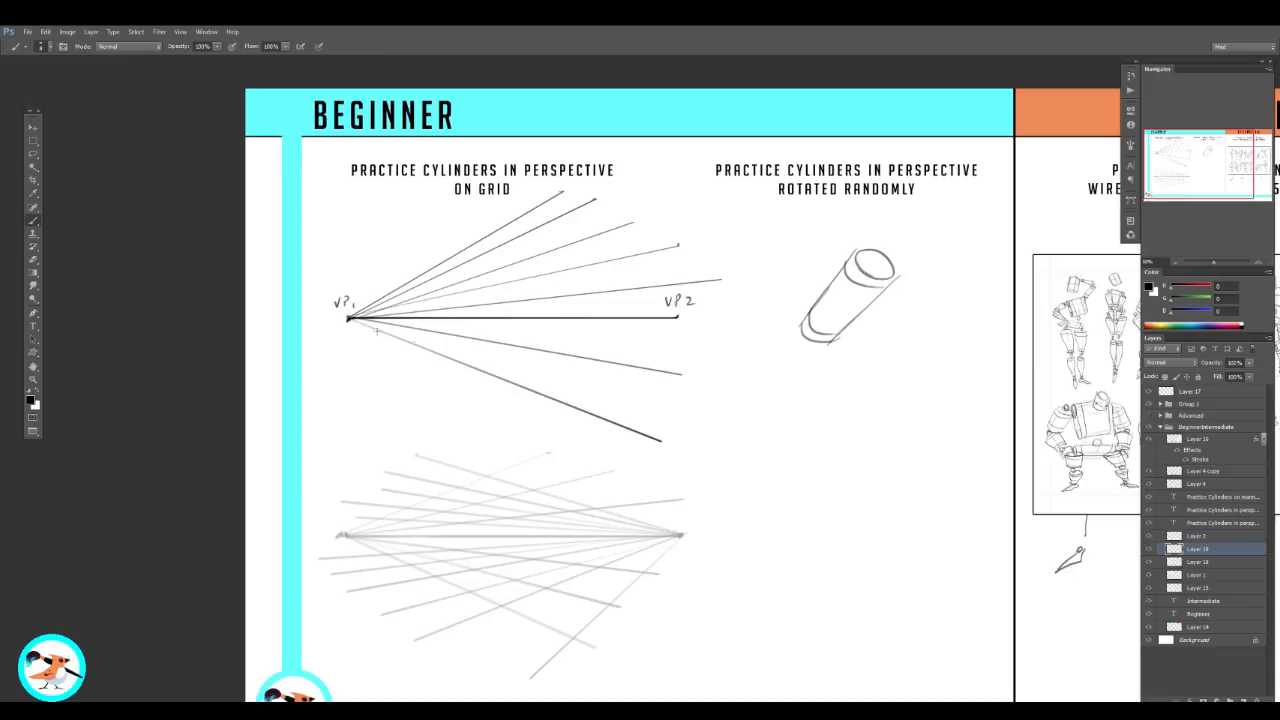
shift+click(559, 466)
shift+click(460, 491)
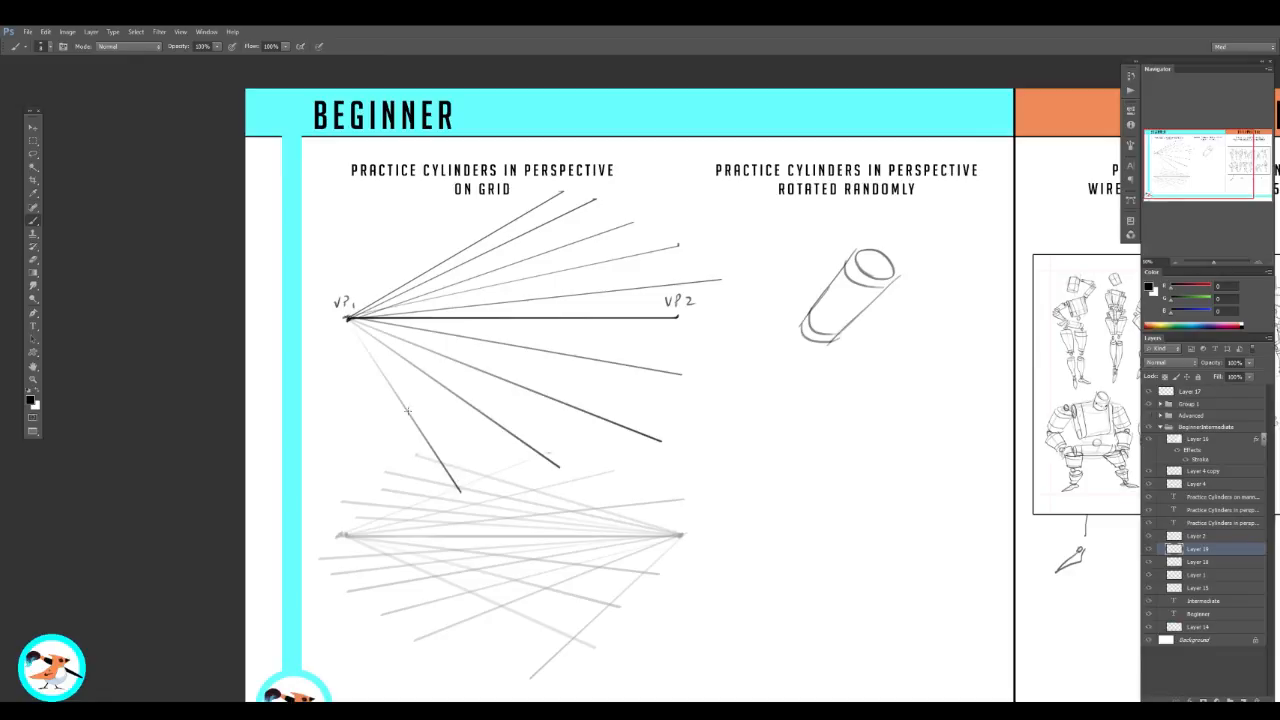
shift+click(382, 495)
Step: Draw six straight lines above the horizon converging on VP2, crossing the upper VP1 lines
click(401, 206)
shift+click(678, 318)
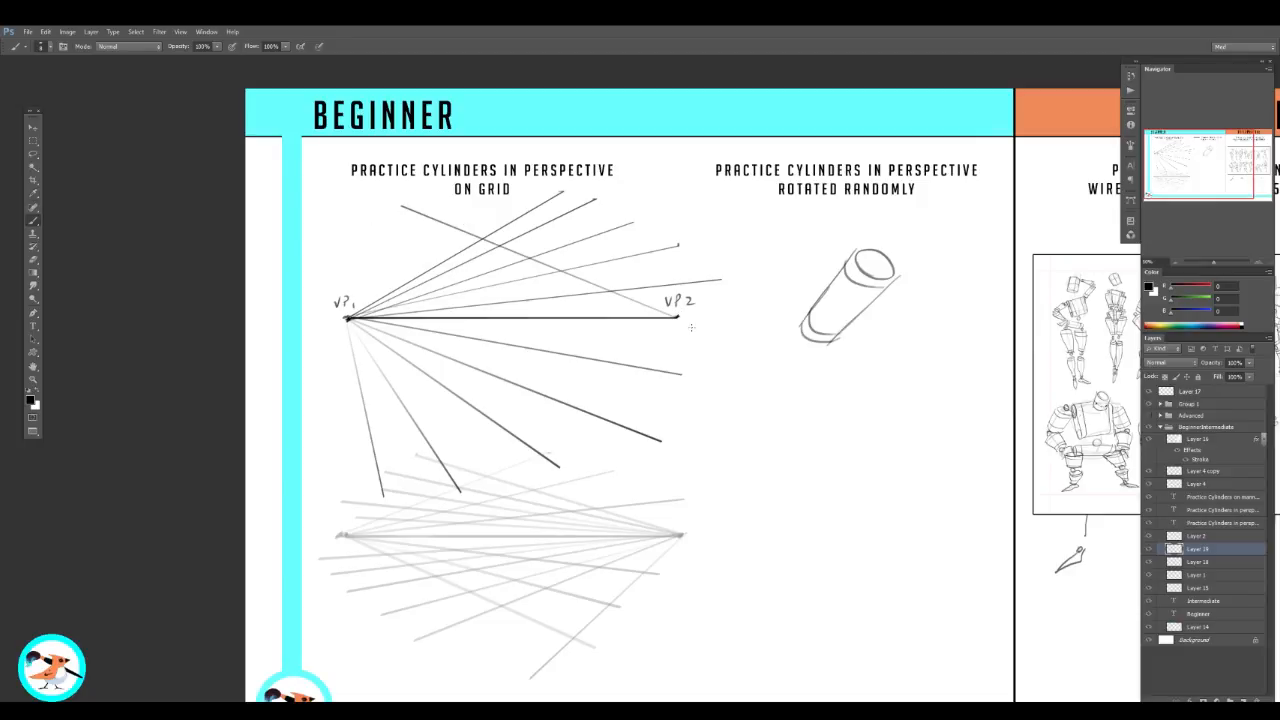
click(369, 236)
shift+click(677, 318)
shift+click(350, 259)
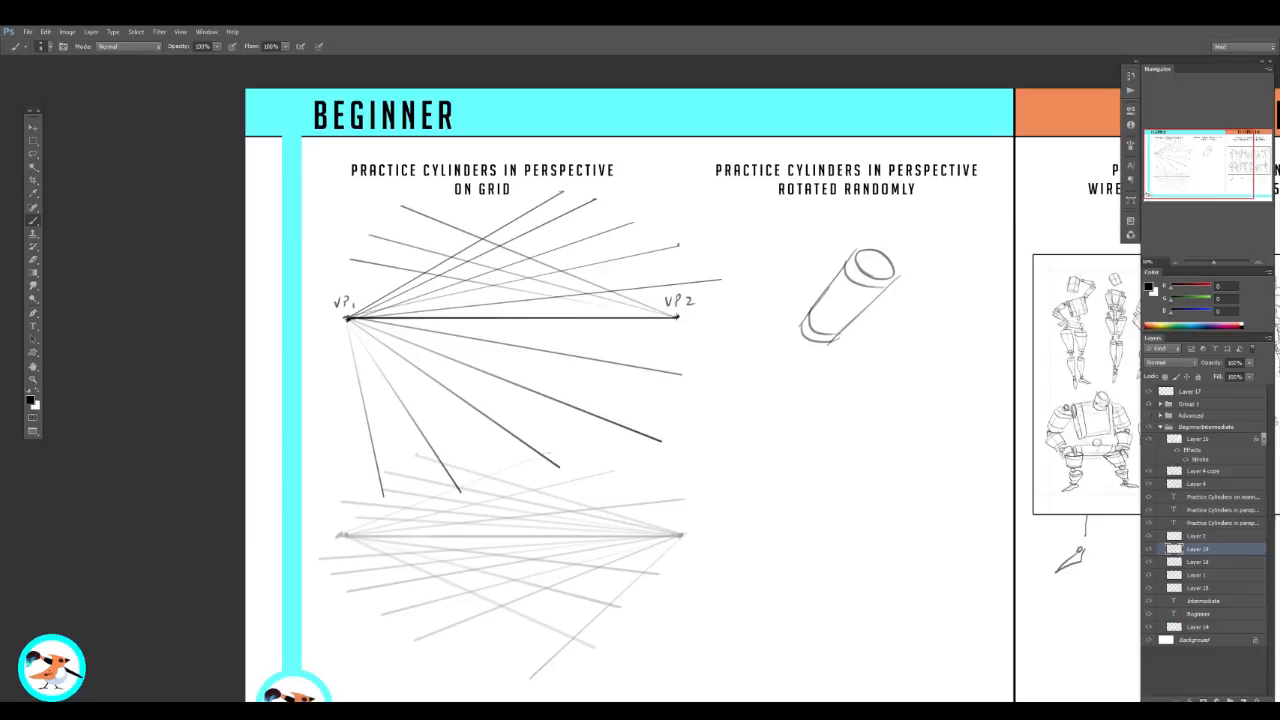
shift+click(342, 284)
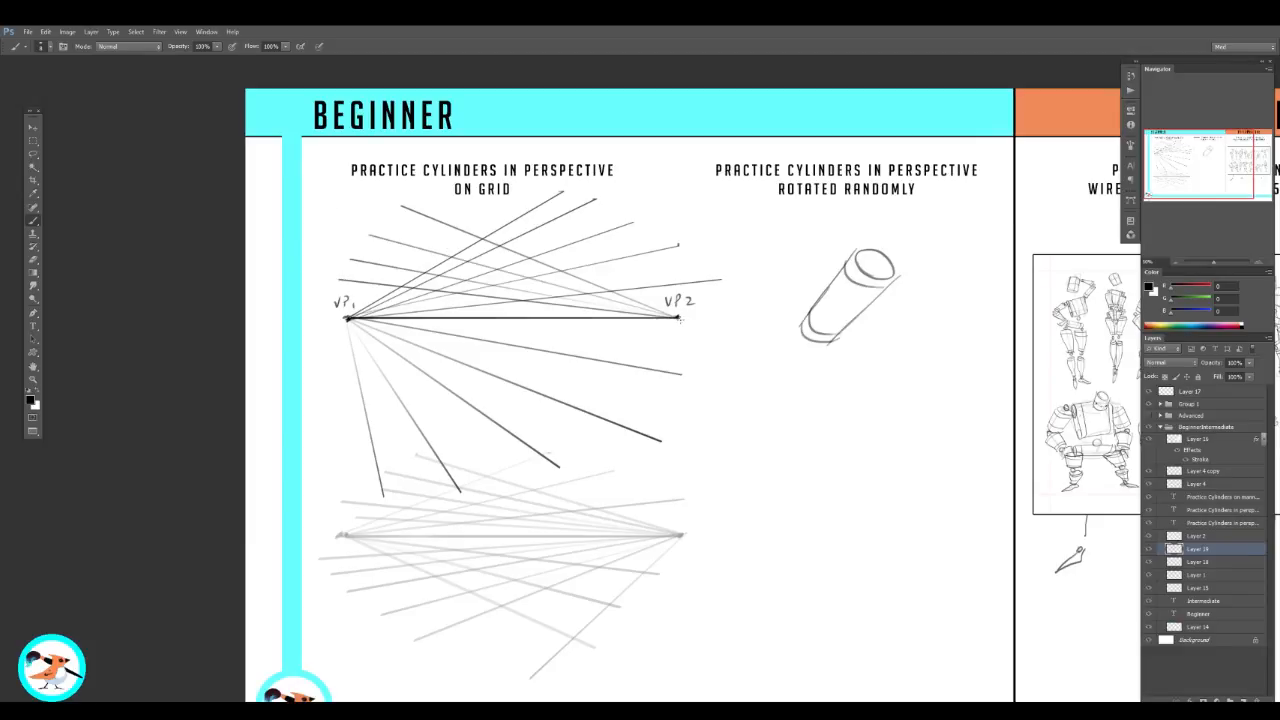
shift+click(335, 290)
shift+click(337, 294)
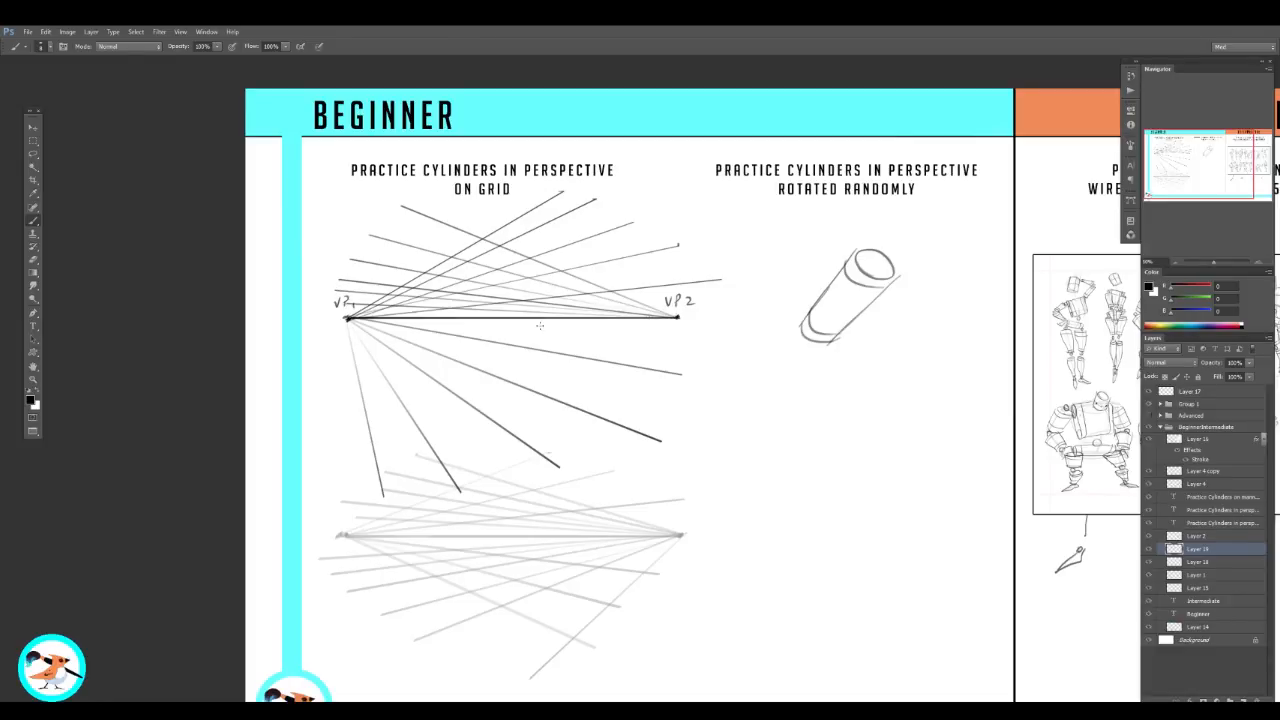
Step: Draw five straight lines fanning out from VP2 below the horizon, crossing the lower VP1 lines
shift+click(309, 337)
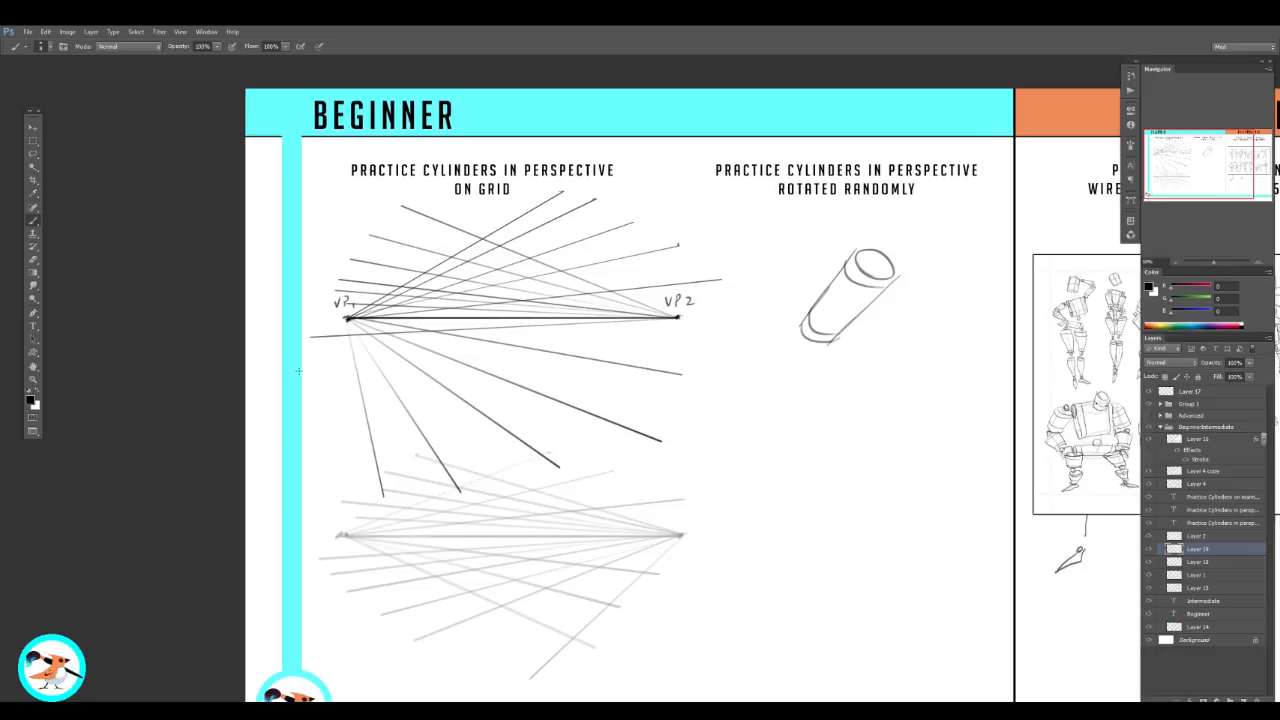
shift+click(298, 371)
shift+click(356, 444)
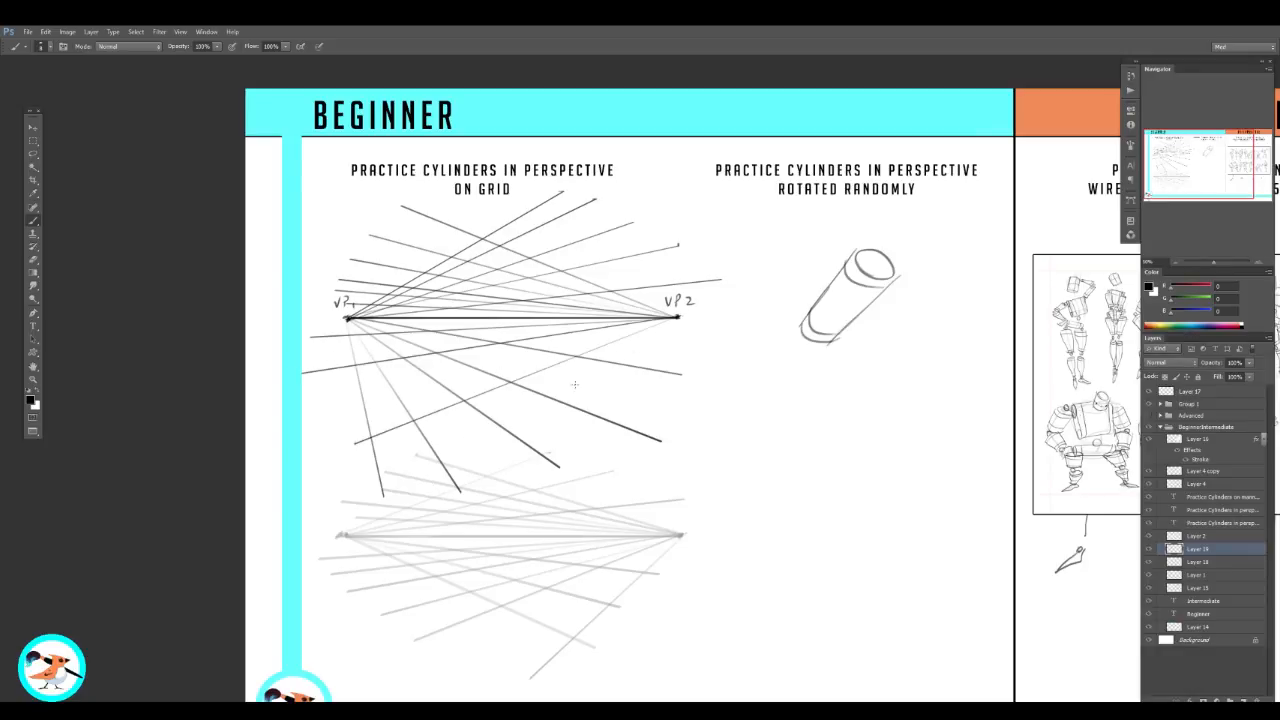
shift+click(494, 455)
shift+click(616, 450)
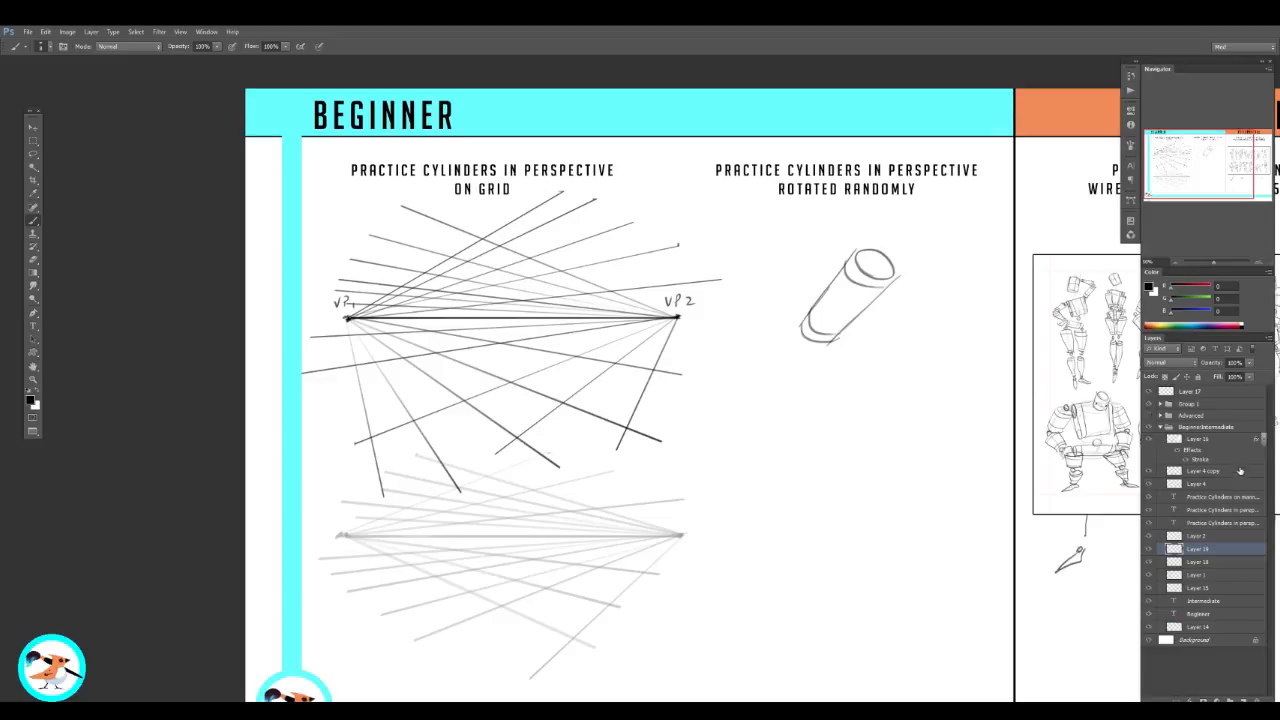
Step: Merge the new grid lines with the horizon line, fade them to light grey, and have this grid replace the old one
click(1216, 363)
key(ctrl+e)
drag(1219, 366, 1190, 366)
drag(687, 551, 697, 326)
key(v)
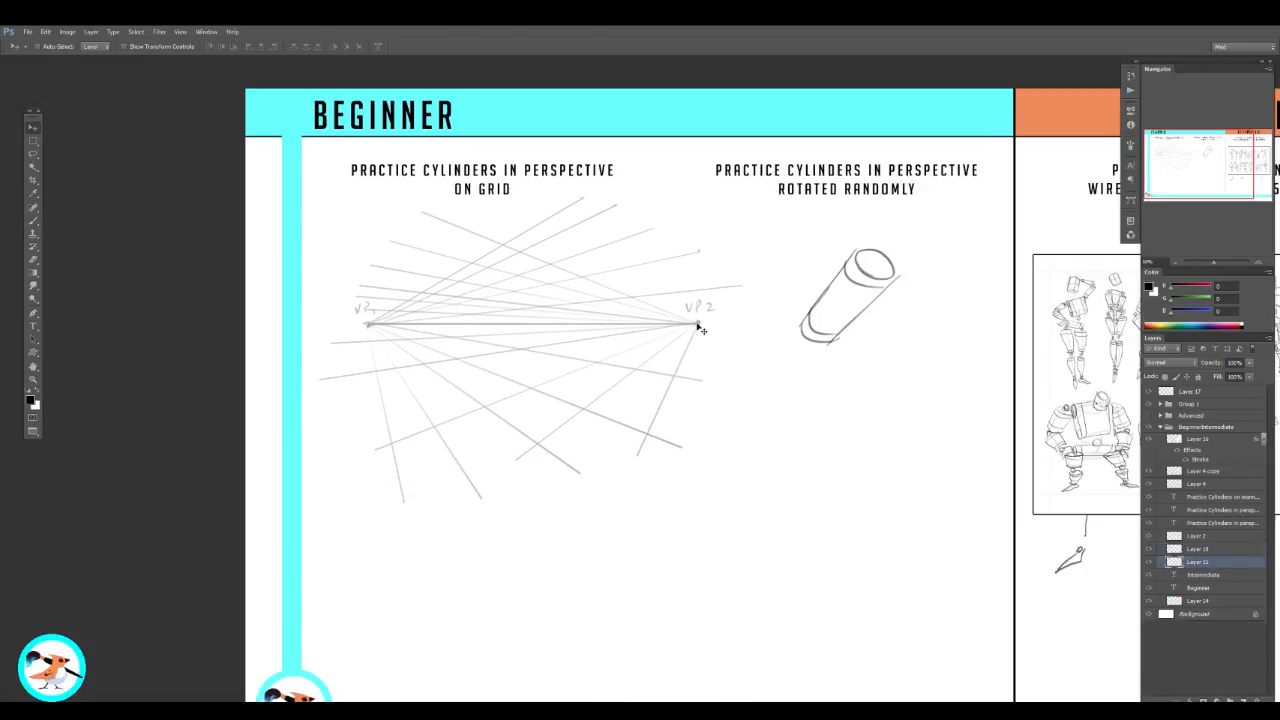
key(ctrl+e)
Step: On a new layer, sketch a large ellipse near the middle of the horizon and a smaller ellipse closer to VP2
key(z)
click(446, 291)
key(ctrl+shift+alt+n)
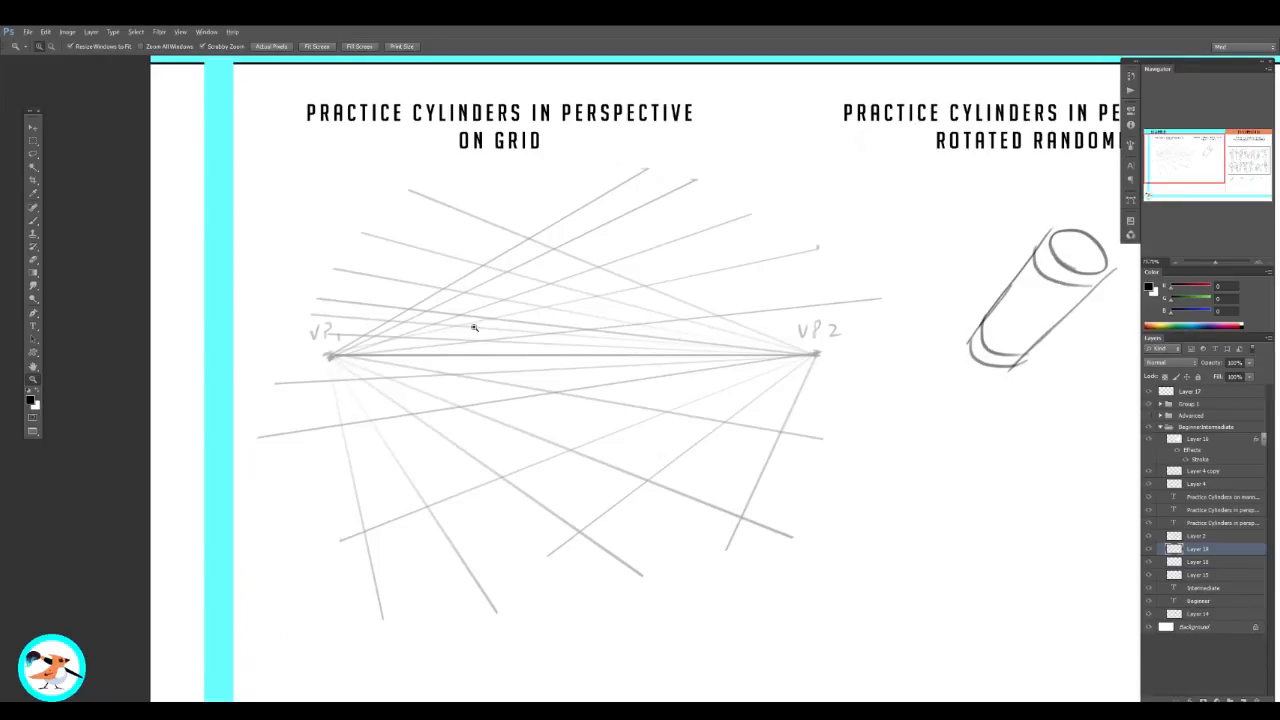
key(b)
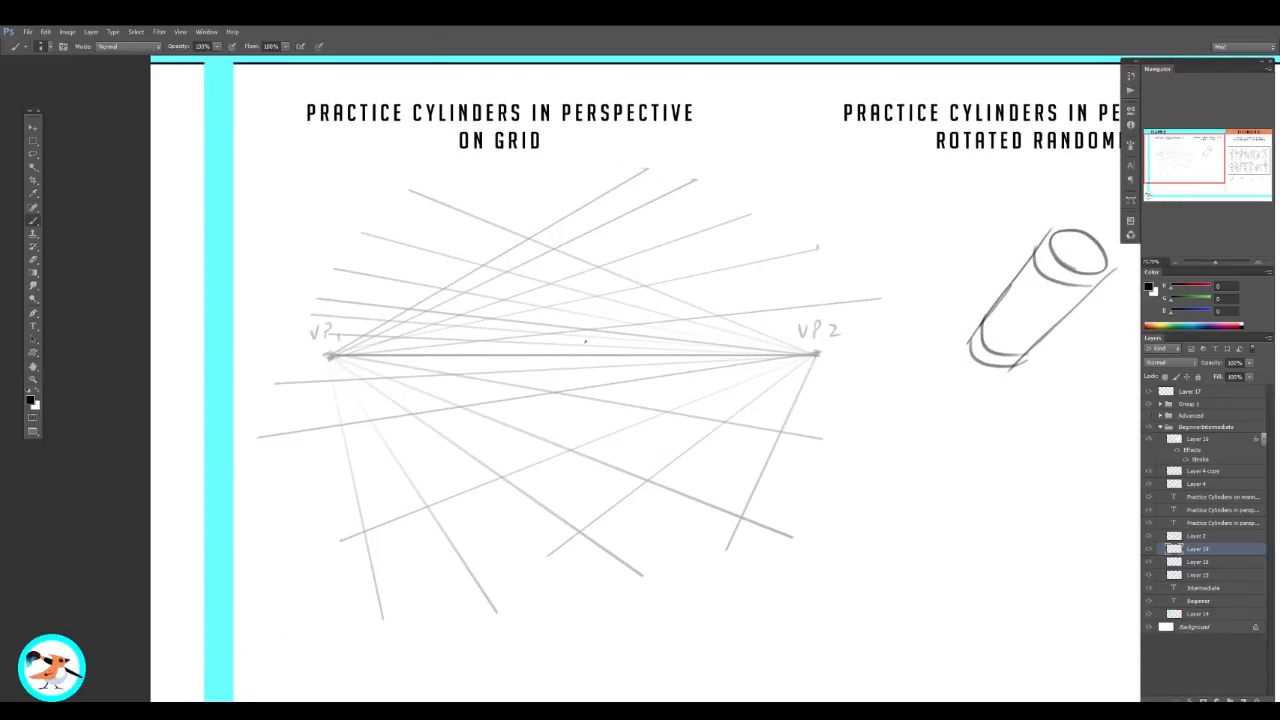
mouse_move(599, 345)
mouse_down()
mouse_move(595, 369)
mouse_move(628, 396)
mouse_up()
key(z)
key(b)
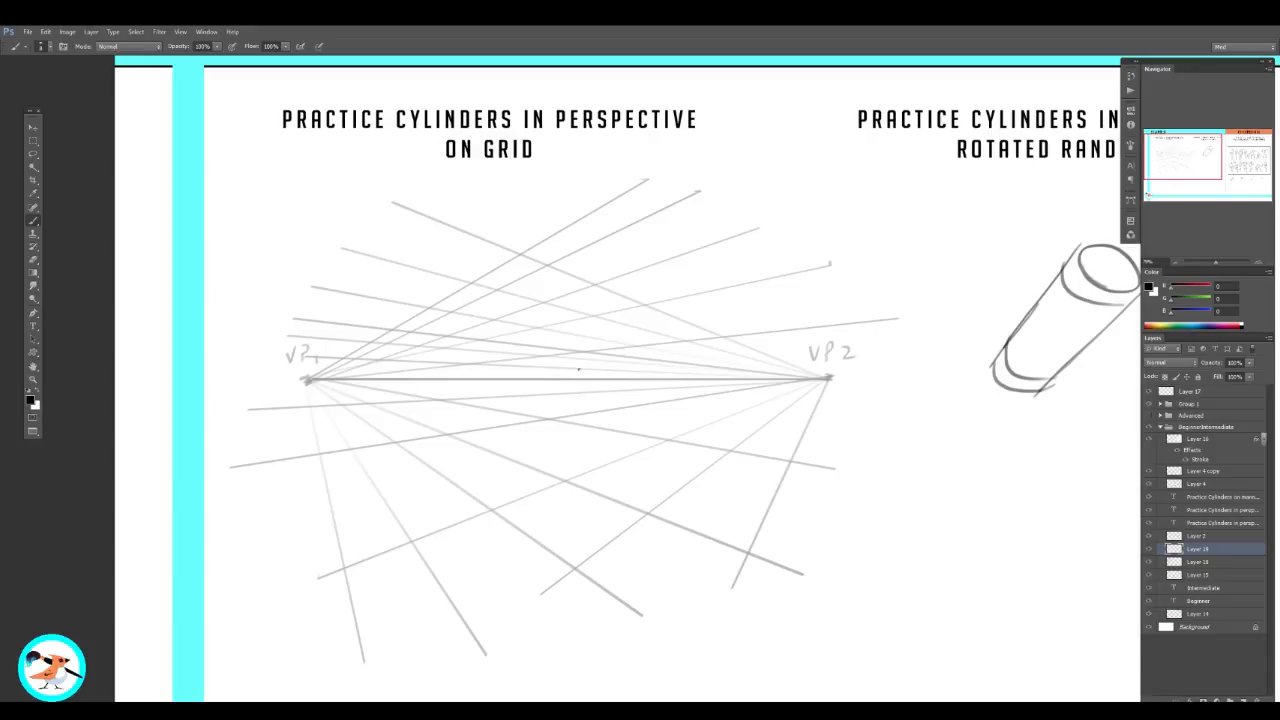
mouse_move(594, 441)
mouse_down()
mouse_move(625, 431)
mouse_move(616, 379)
mouse_up()
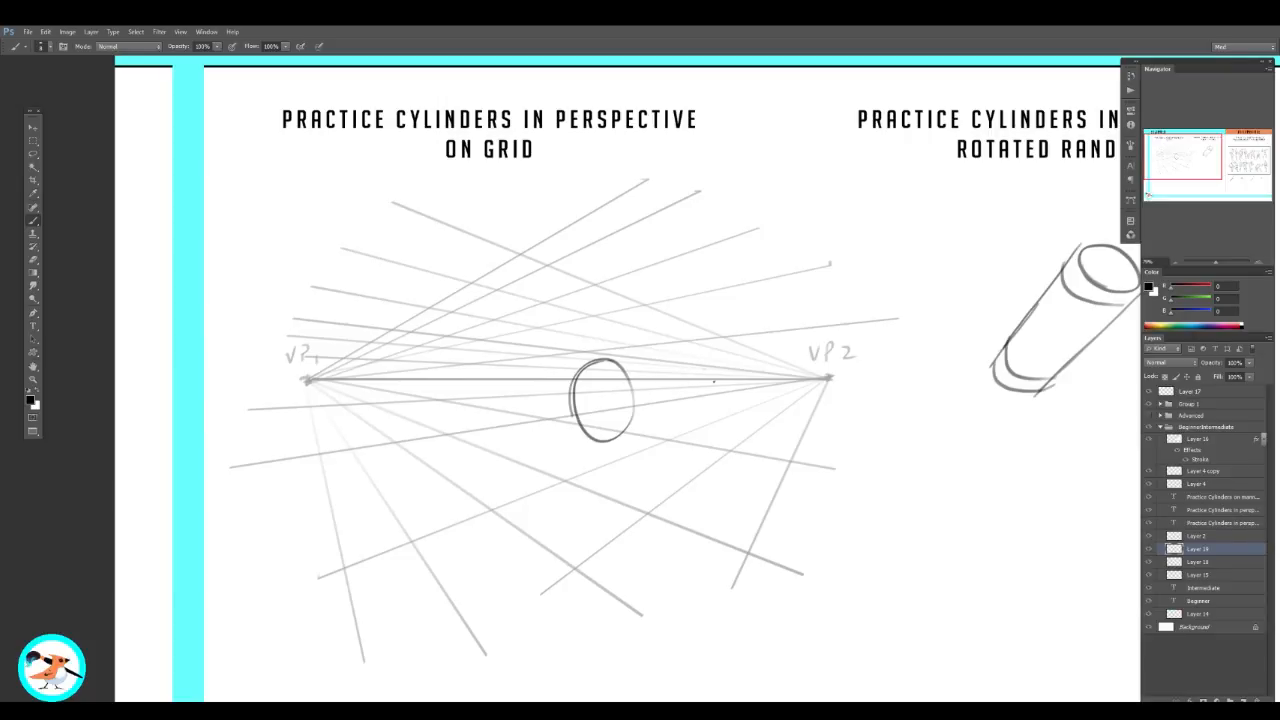
mouse_move(713, 381)
mouse_down()
mouse_move(697, 398)
mouse_move(716, 375)
mouse_up()
key(ctrl+space)
mouse_move(616, 357)
mouse_down()
mouse_move(663, 357)
mouse_move(604, 360)
mouse_move(774, 380)
mouse_up()
key(ctrl+alt+z)
key(ctrl+alt+z)
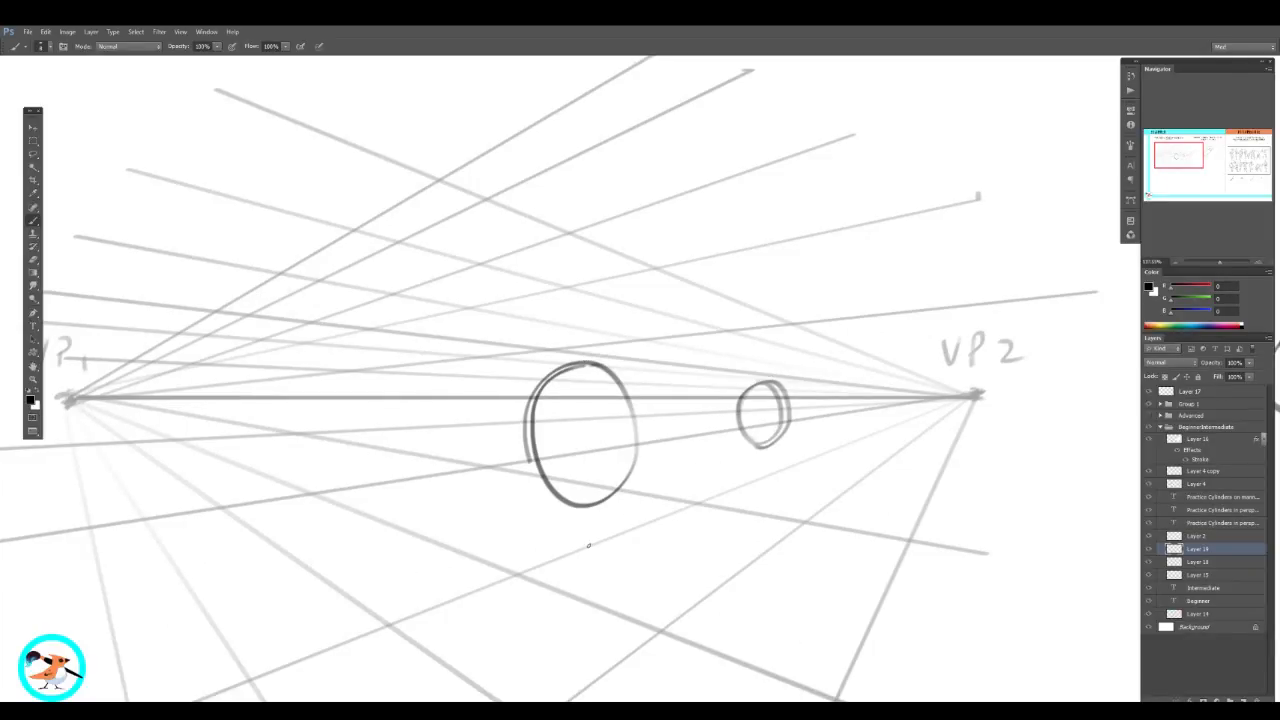
Step: Draw a straight guide line from below the large ellipse to VP2 and rework the small ellipse to meet it
drag(588, 545, 652, 517)
key(ctrl+alt+z)
shift+click(975, 396)
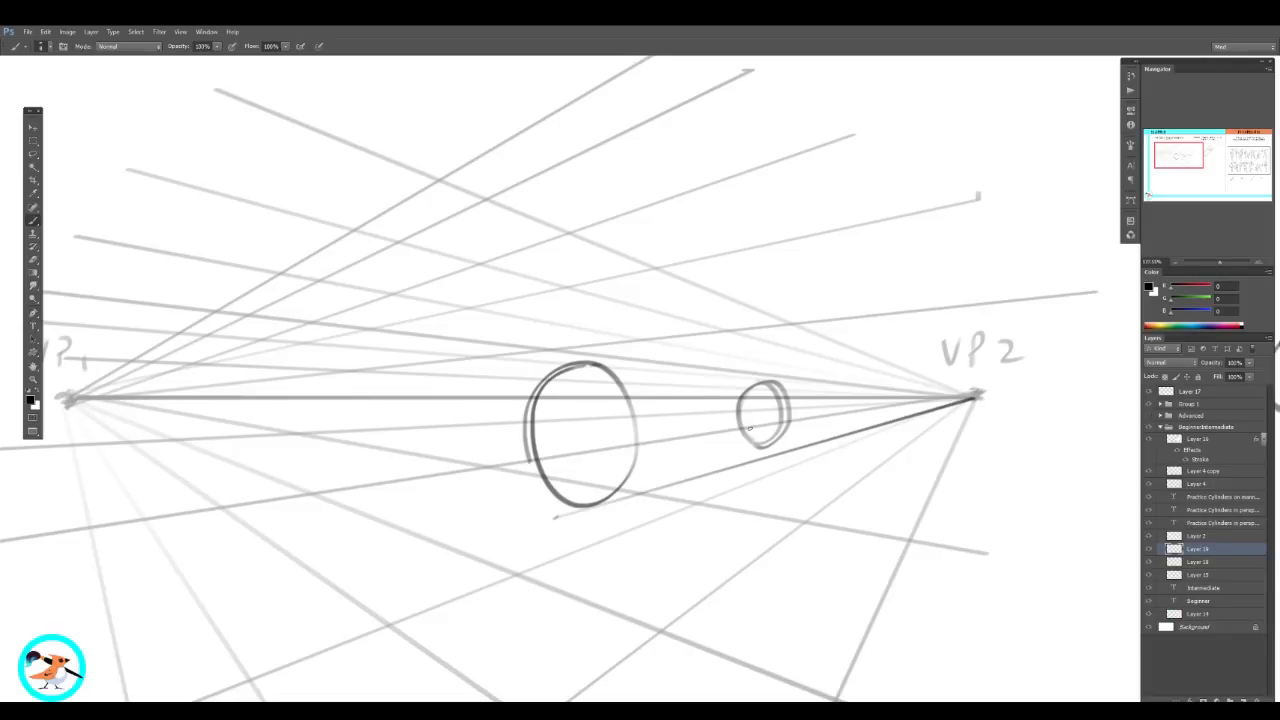
key(e)
right_click(786, 390)
click(824, 392)
mouse_move(756, 446)
mouse_down()
mouse_move(788, 412)
mouse_move(752, 386)
mouse_move(797, 432)
mouse_move(757, 447)
mouse_move(782, 446)
mouse_up()
key(b)
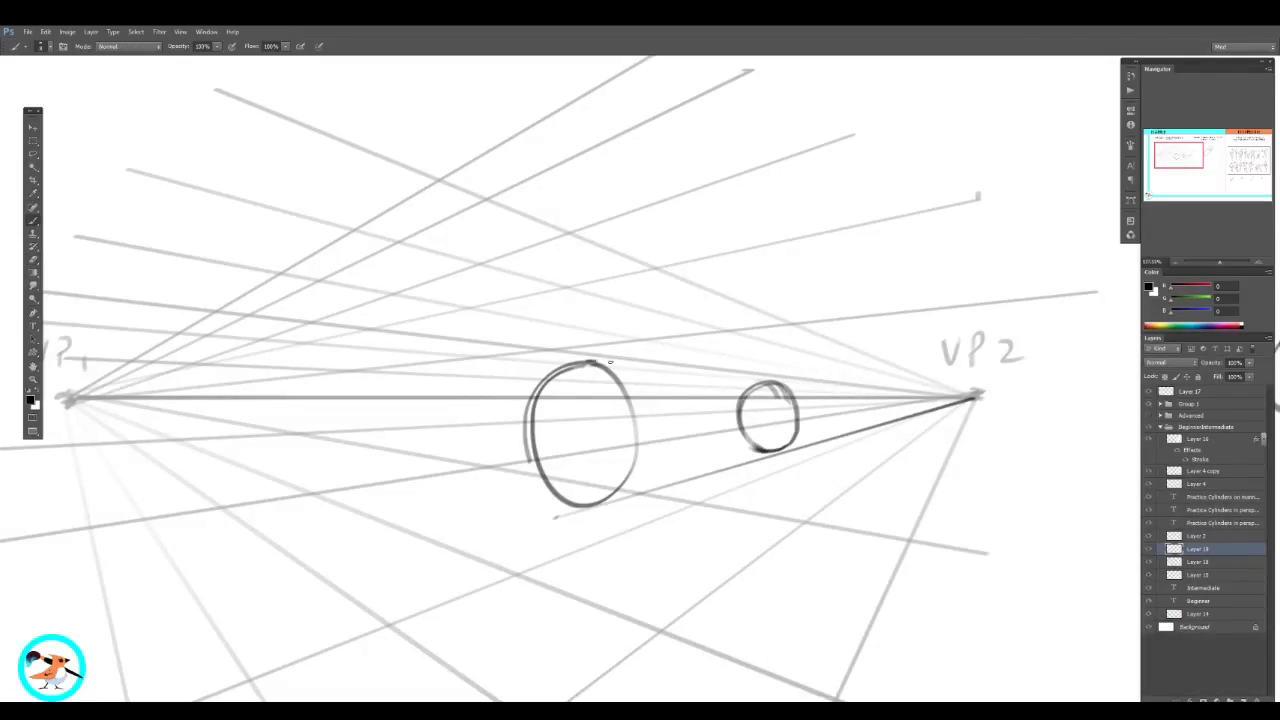
Step: Join the two ellipses with tapering sides, erase the far end's hidden edge, and add curved cross-contours to the cylinder
drag(592, 361, 772, 380)
drag(595, 503, 766, 456)
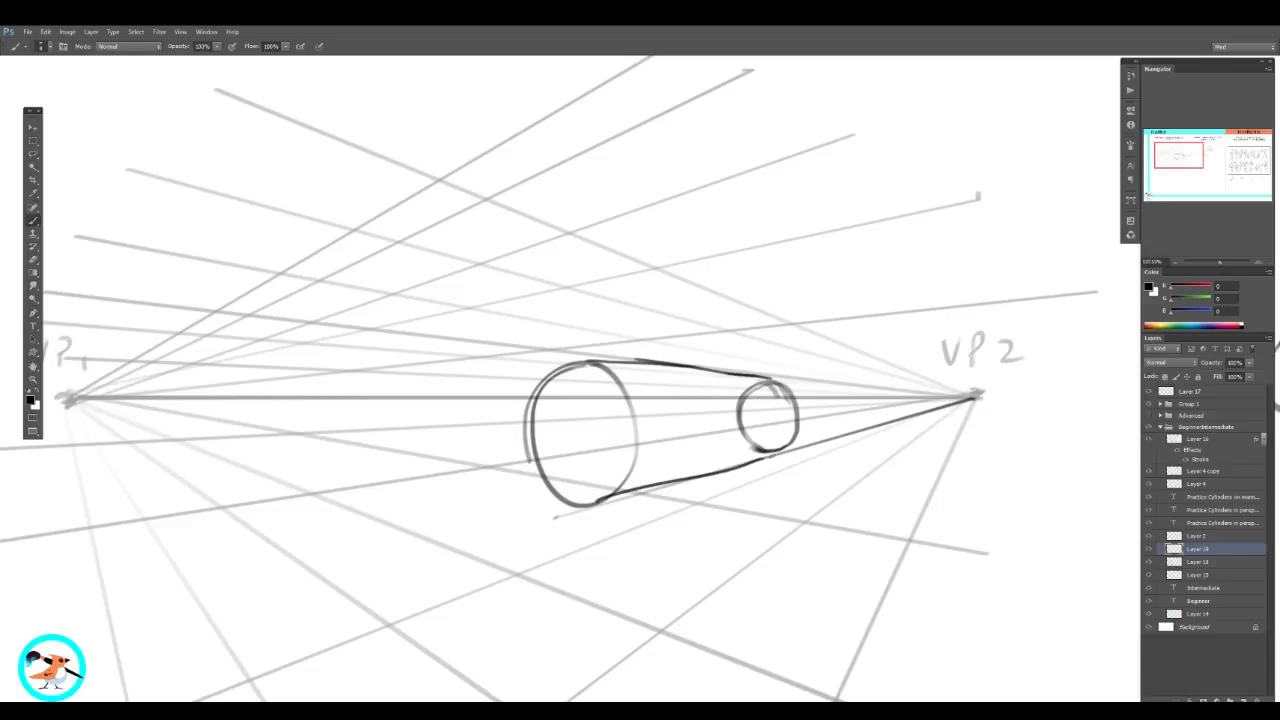
key(e)
mouse_move(758, 405)
mouse_down()
mouse_move(771, 423)
mouse_move(760, 420)
mouse_up()
key(b)
mouse_move(628, 360)
mouse_down()
mouse_move(668, 385)
mouse_move(662, 478)
mouse_move(636, 494)
mouse_up()
mouse_move(752, 377)
mouse_down()
mouse_move(772, 383)
mouse_move(778, 456)
mouse_move(766, 458)
mouse_up()
Step: Point a small arrow at VP2, and erase it together with the guide line beyond the cylinder's far end
key(z)
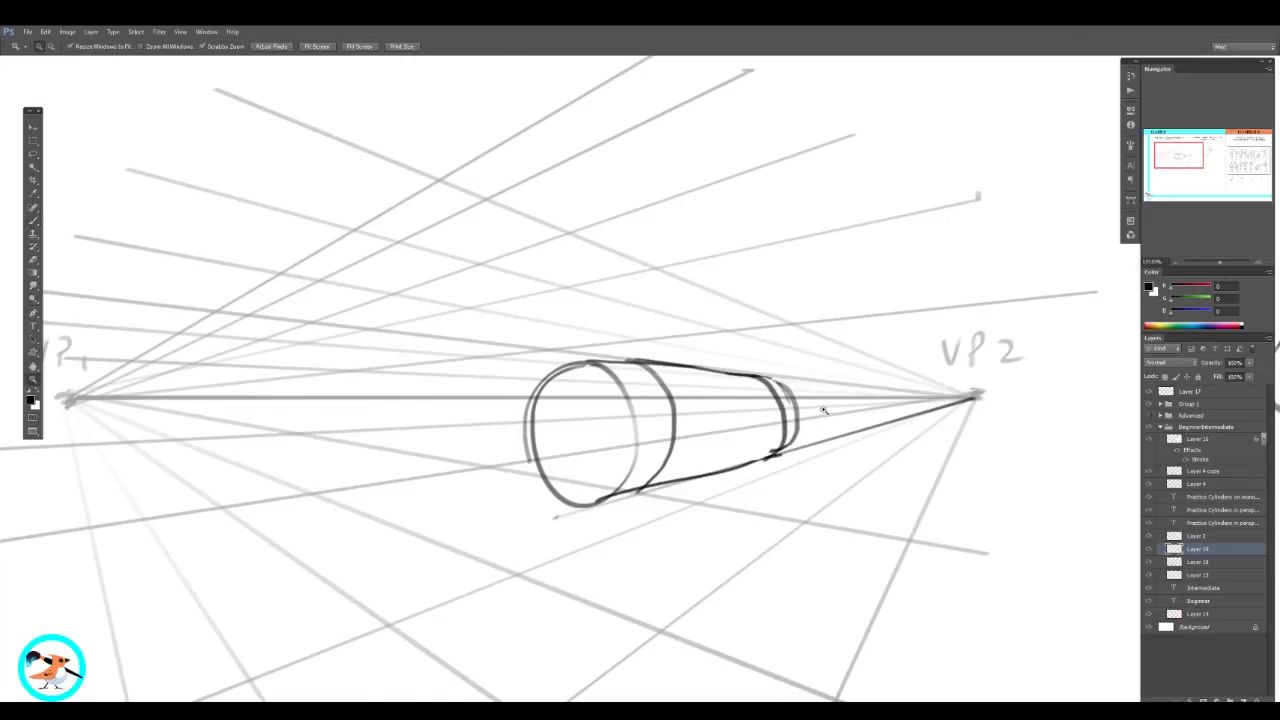
drag(826, 409, 797, 432)
key(b)
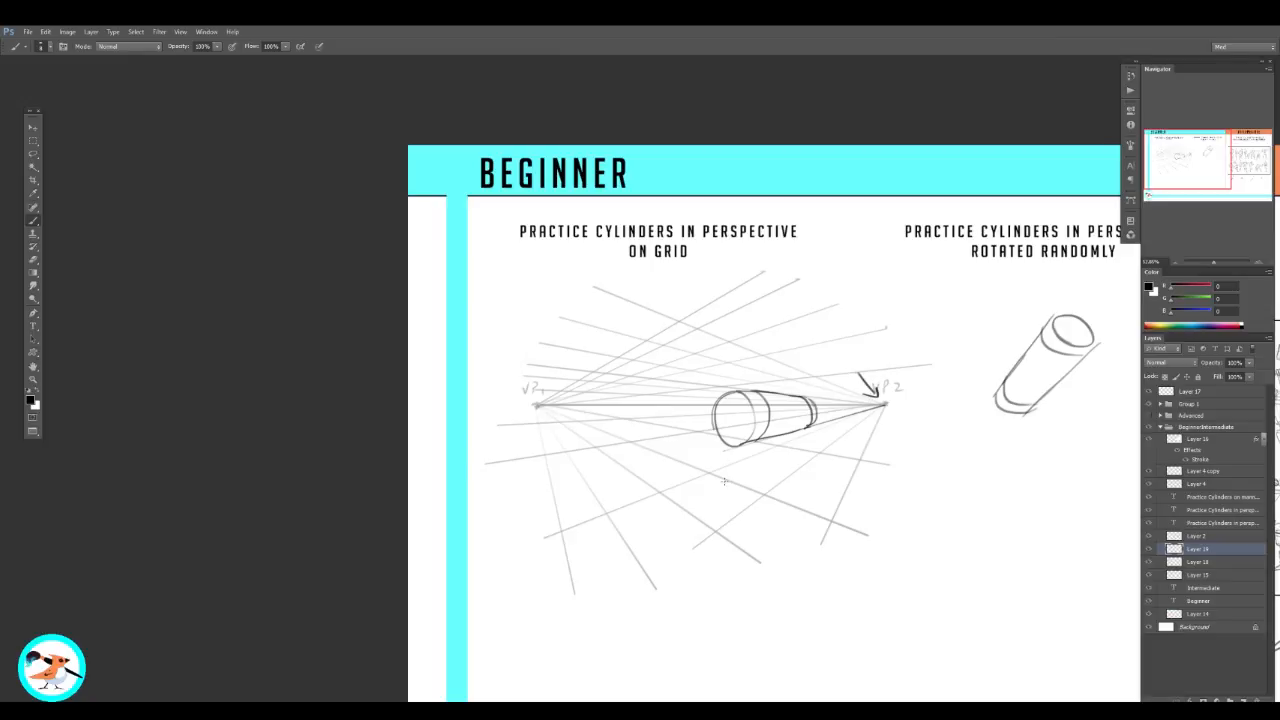
key(e)
drag(877, 407, 825, 424)
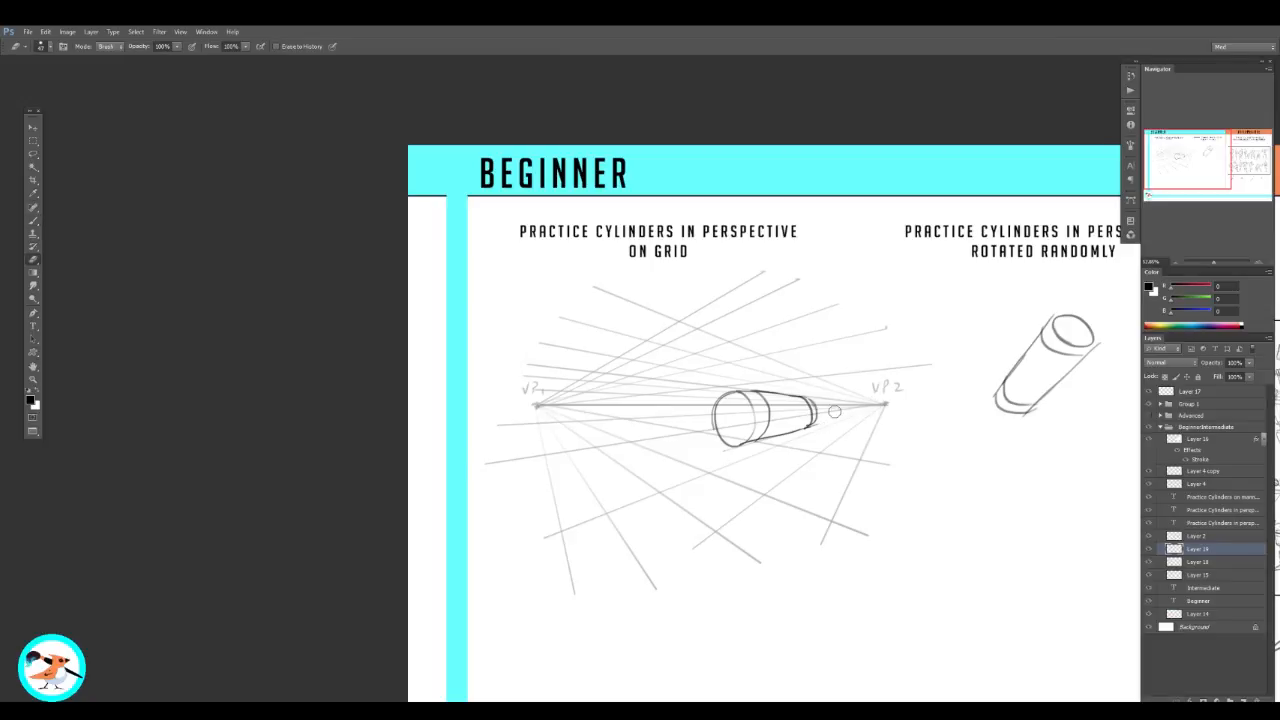
Step: Draw two vertical box edges across the horizon between VP1 and the cylinder, the one nearer VP1 taller
key(z)
drag(600, 350, 632, 352)
key(b)
key(z)
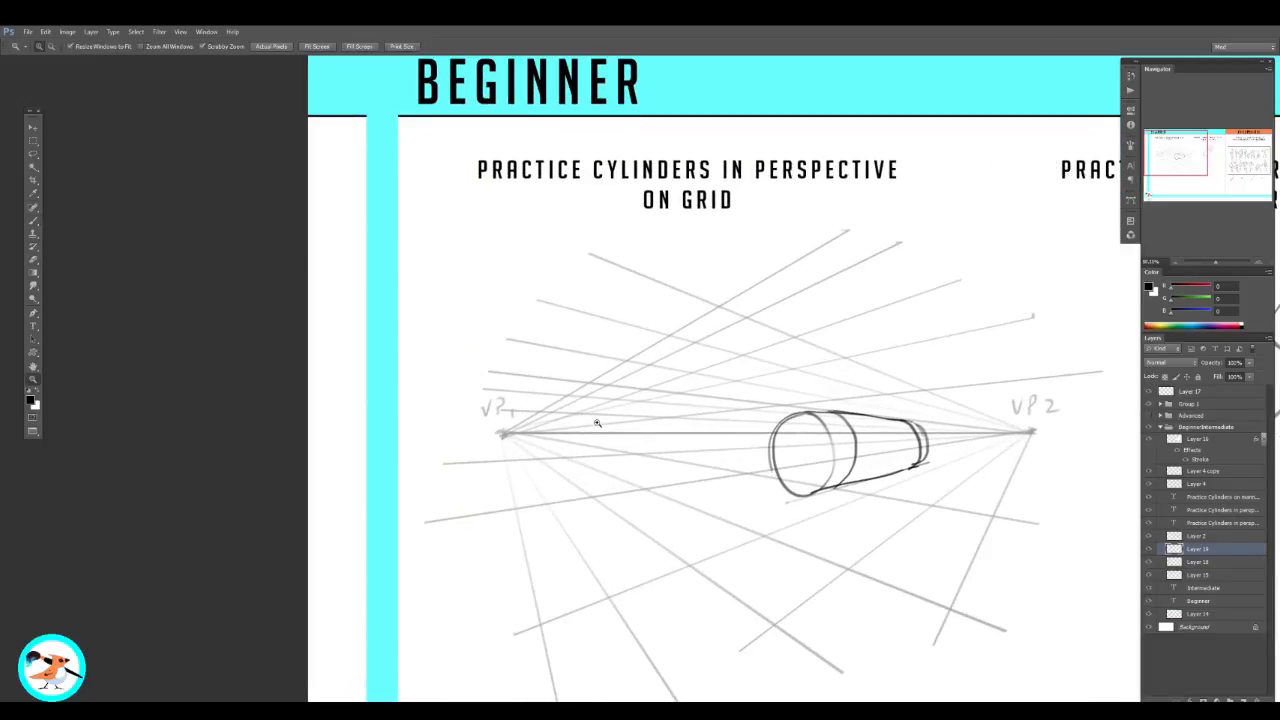
drag(597, 422, 612, 420)
key(b)
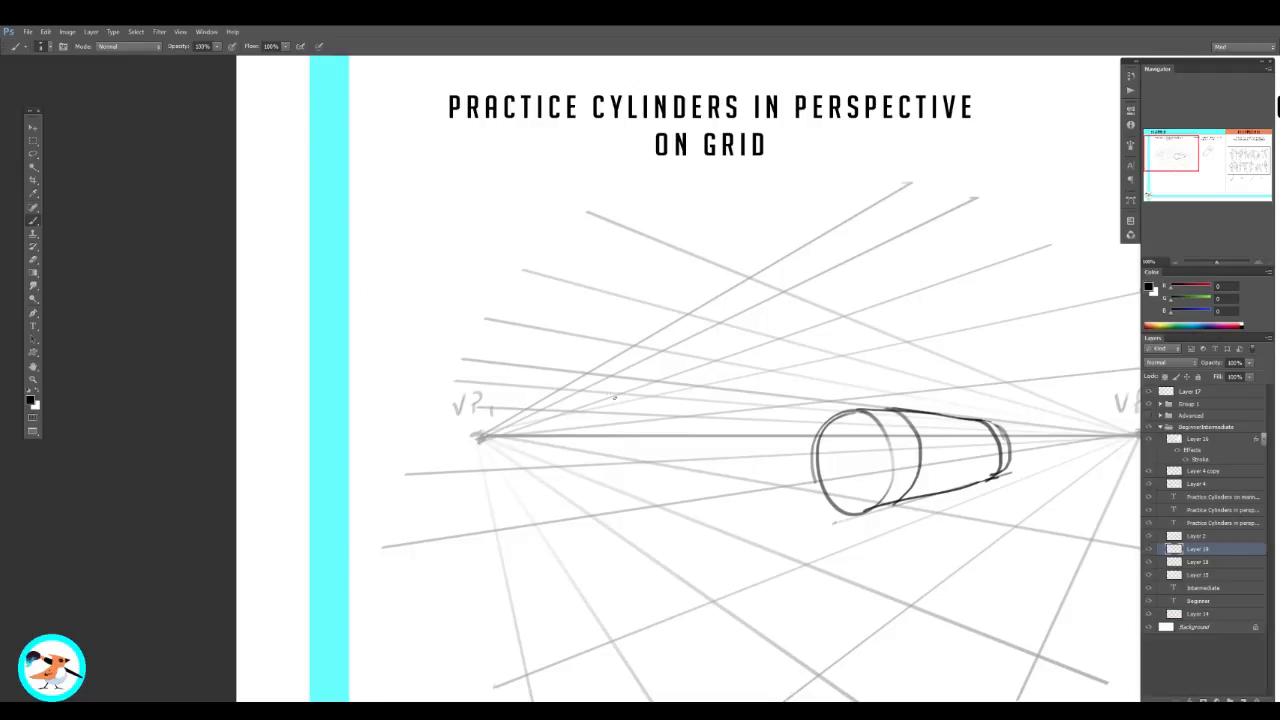
drag(617, 379, 615, 466)
mouse_move(701, 390)
mouse_down()
mouse_move(702, 459)
mouse_move(660, 464)
mouse_up()
Step: Close the box's front face with straight bottom and top edges that follow the grid lines toward VP2
key(z)
key(b)
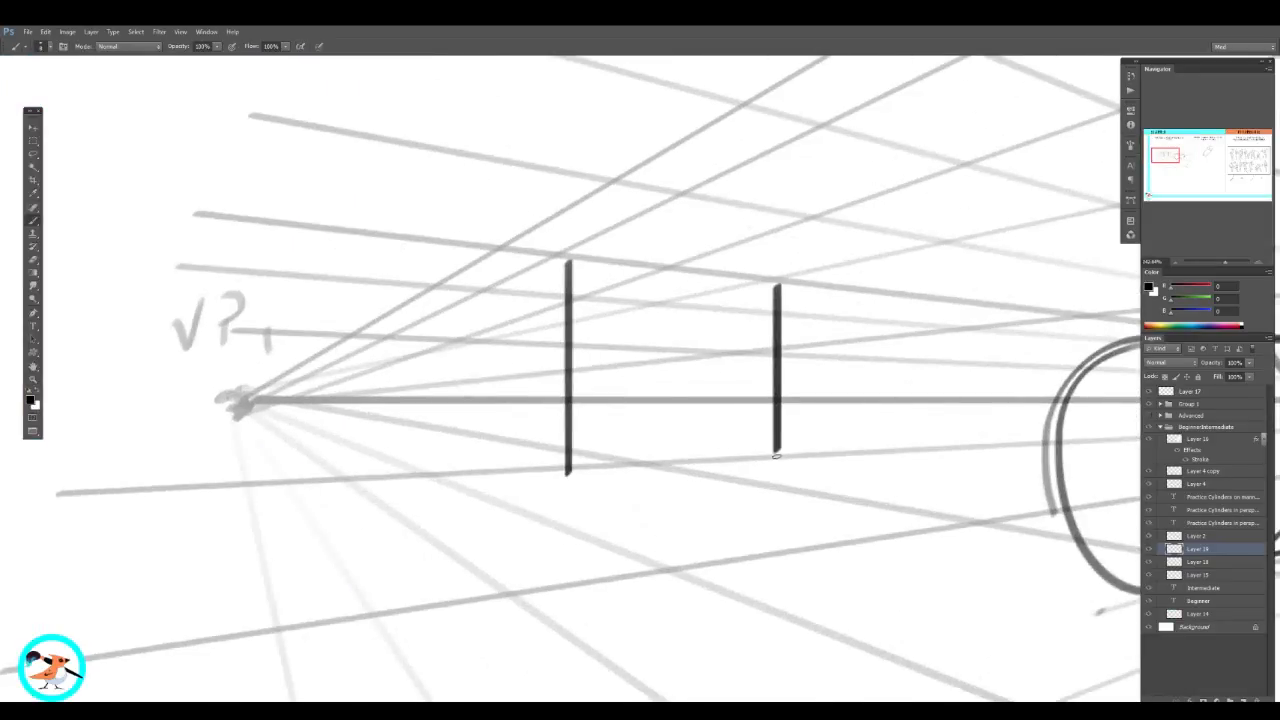
click(774, 456)
shift+click(568, 470)
click(566, 256)
shift+click(776, 282)
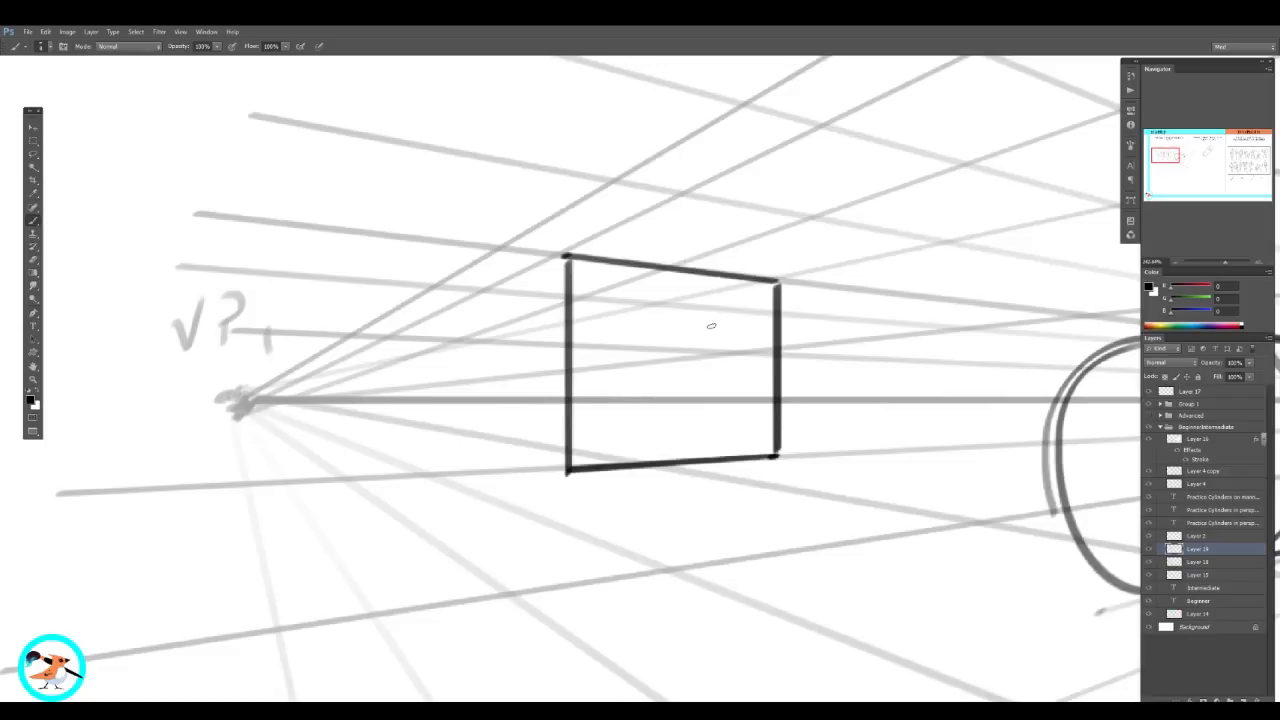
Step: Draw two dot eyes and a small smiling mouth on the box's front face
click(629, 324)
click(729, 327)
click(729, 327)
drag(636, 325, 630, 322)
drag(662, 350, 702, 346)
Step: Draw the box's receding top and bottom edges from the front face's VP1-side corners toward VP1
drag(583, 333, 774, 357)
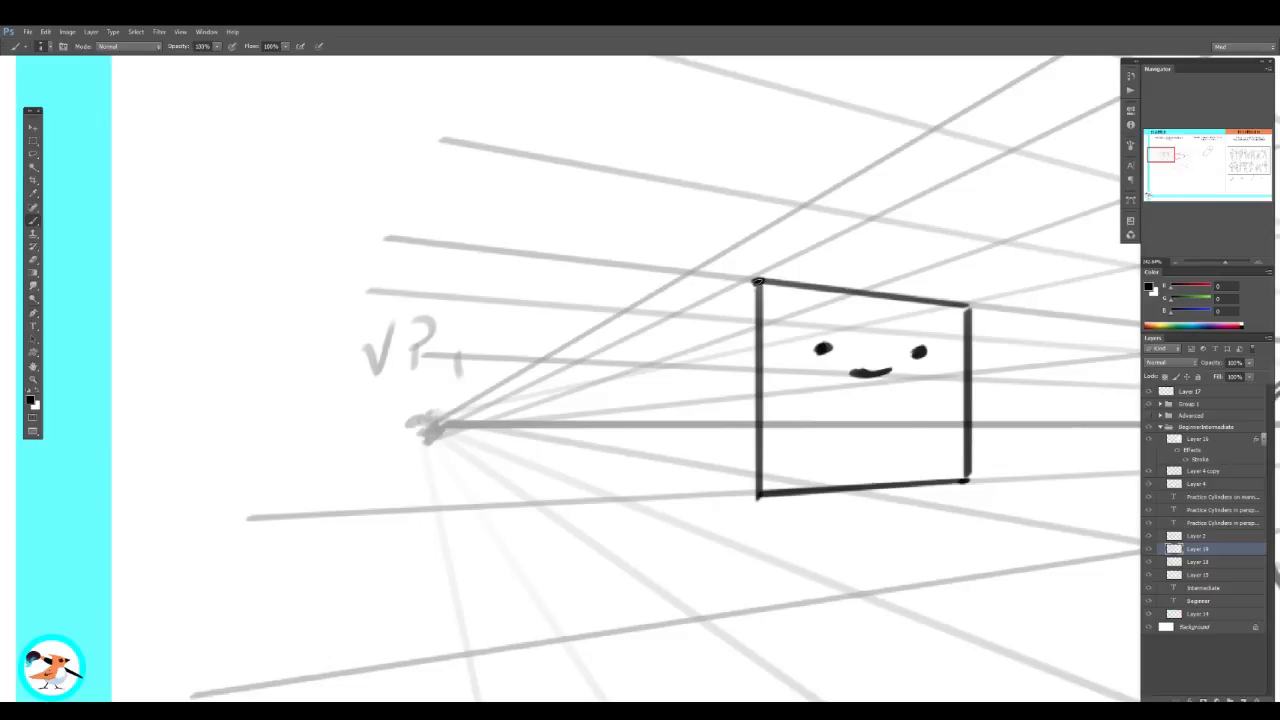
shift+click(611, 348)
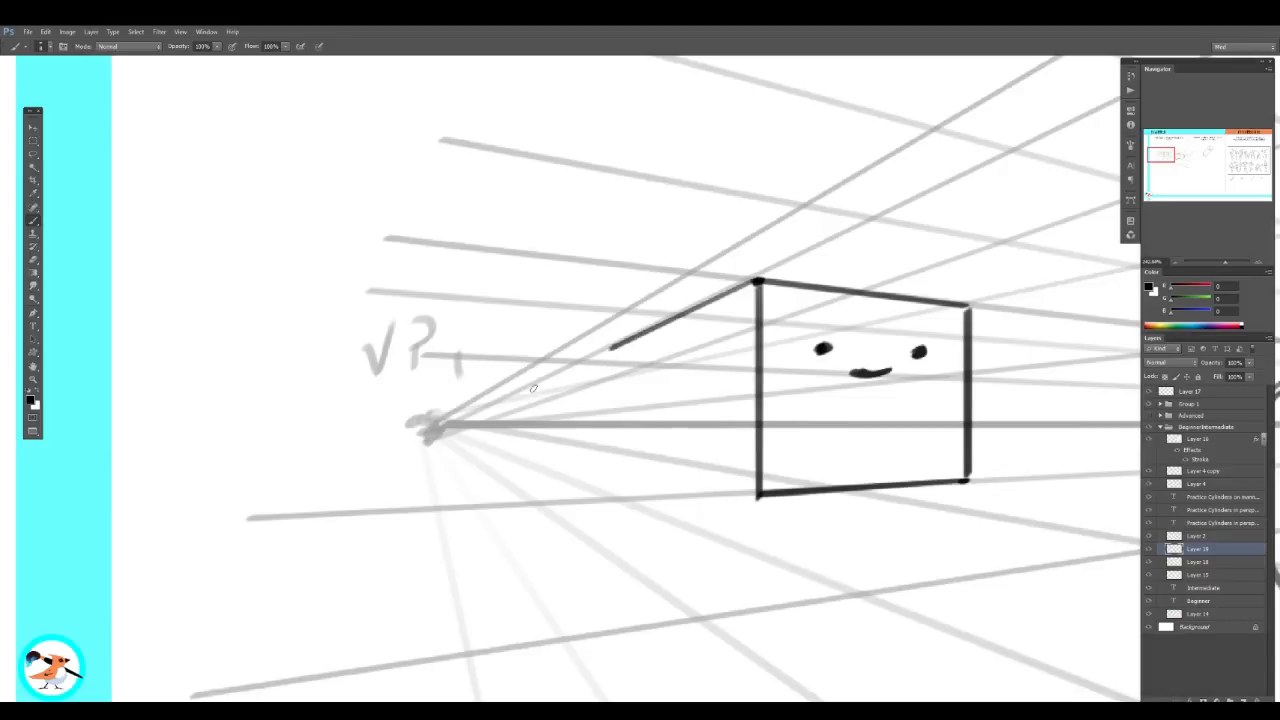
drag(610, 348, 545, 382)
click(755, 496)
shift+click(430, 422)
Step: Erase the bottom edge's excess near VP1 and close the box's side face with a short vertical back edge
key(e)
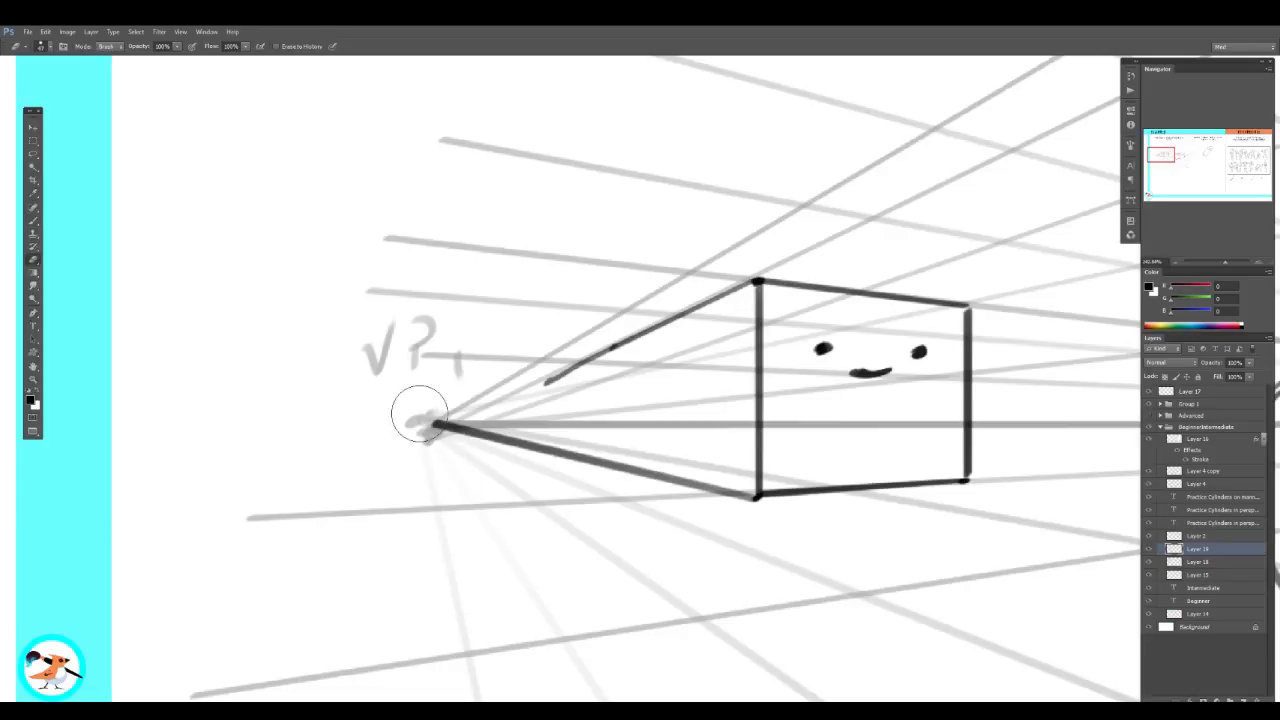
mouse_move(420, 414)
mouse_down()
mouse_move(484, 391)
mouse_move(514, 446)
mouse_move(523, 430)
mouse_up()
key(b)
drag(548, 382, 549, 451)
key(z)
drag(677, 428, 628, 434)
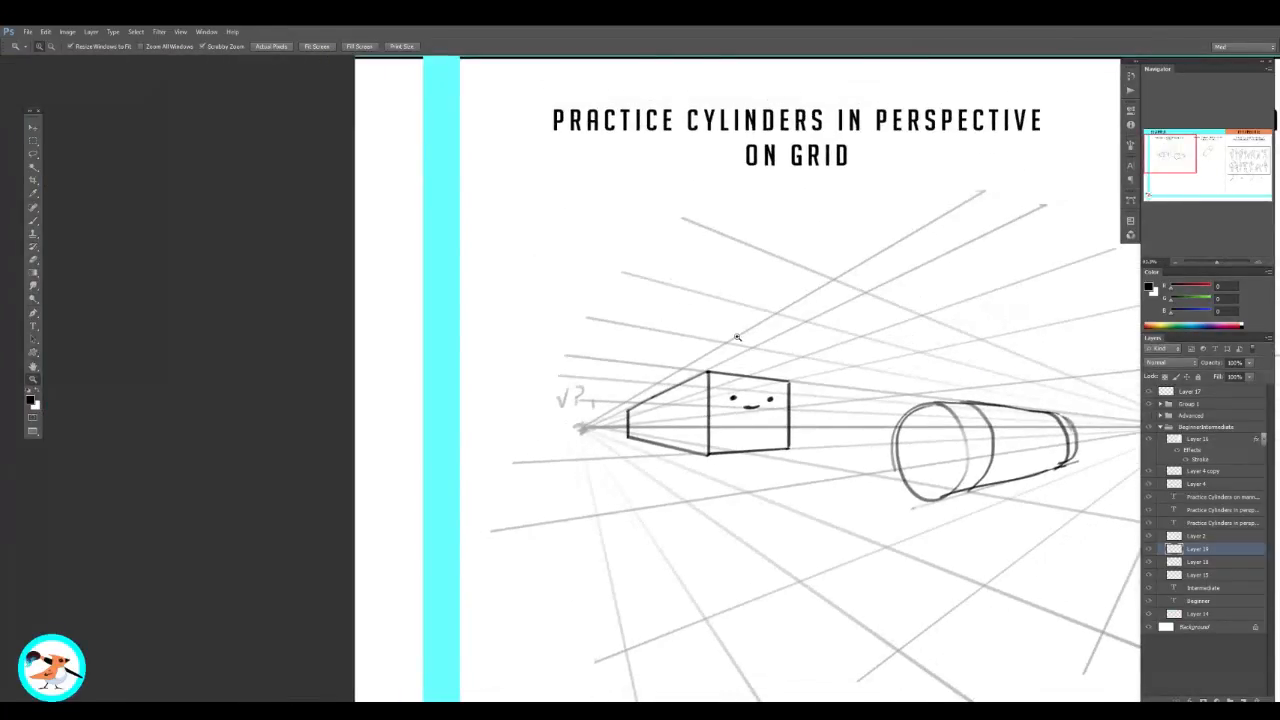
drag(823, 370, 740, 335)
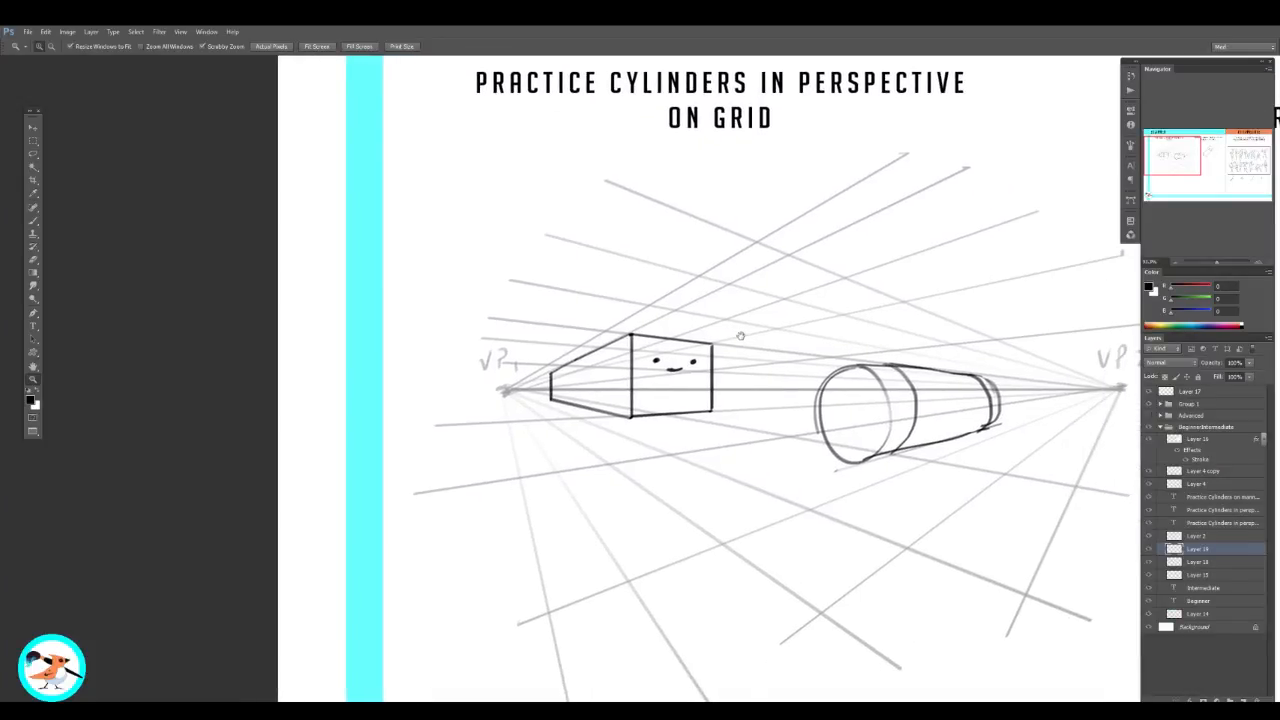
Step: Draw two dot eyes and a small frowning mouth on the cylinder's near end face
click(883, 386)
key(b)
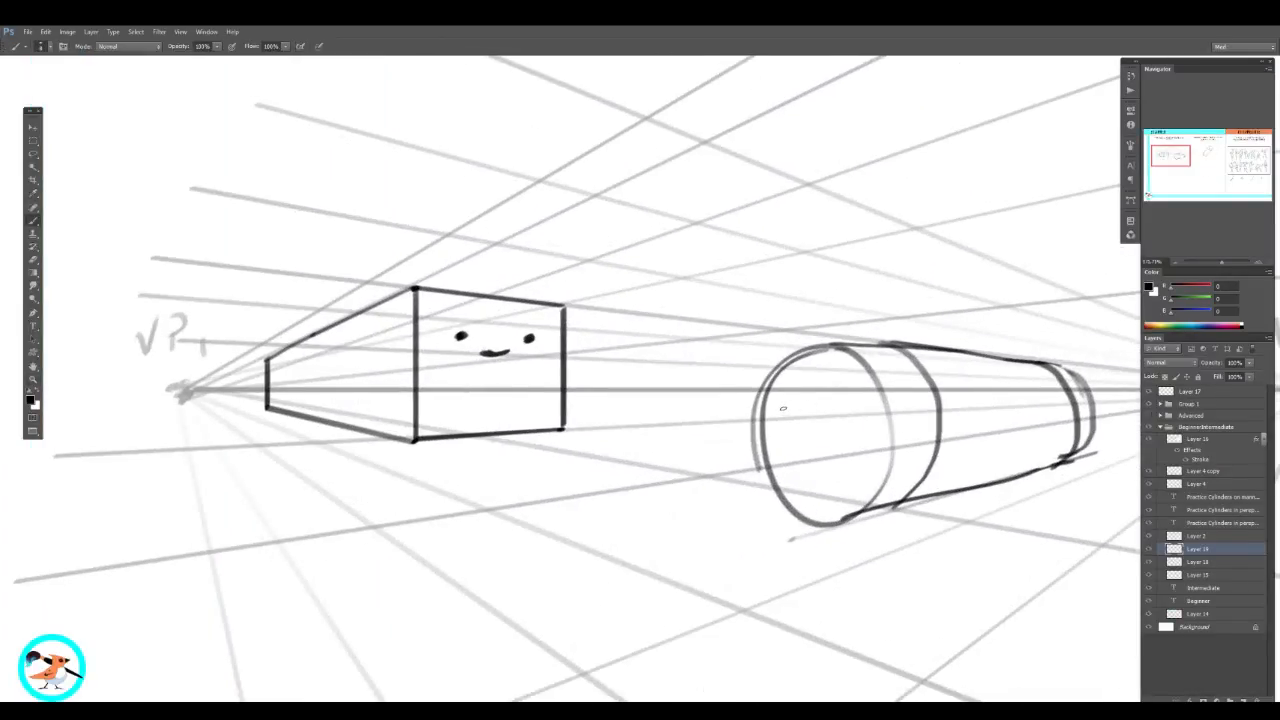
click(782, 410)
drag(804, 422, 847, 415)
key(z)
key(v)
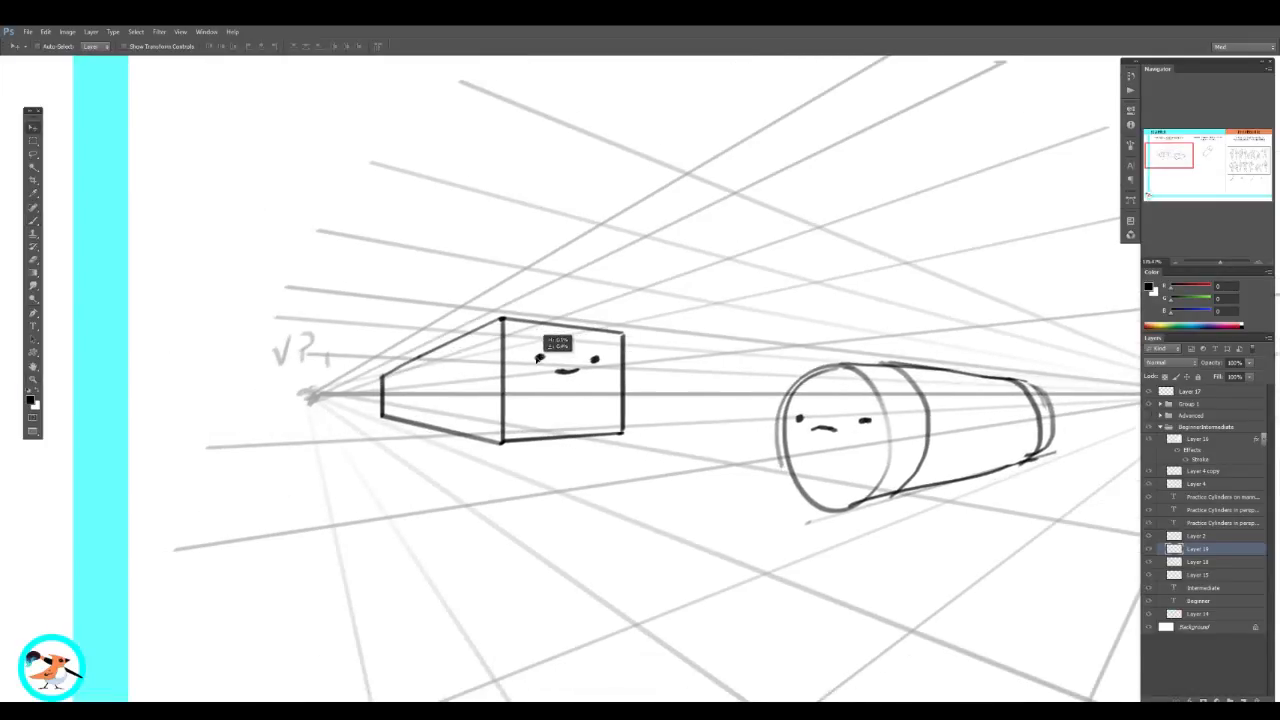
Step: On a new layer, draw thin straight construction lines from the box front face's VP2-side corners to VP1
key(z)
drag(438, 376, 470, 375)
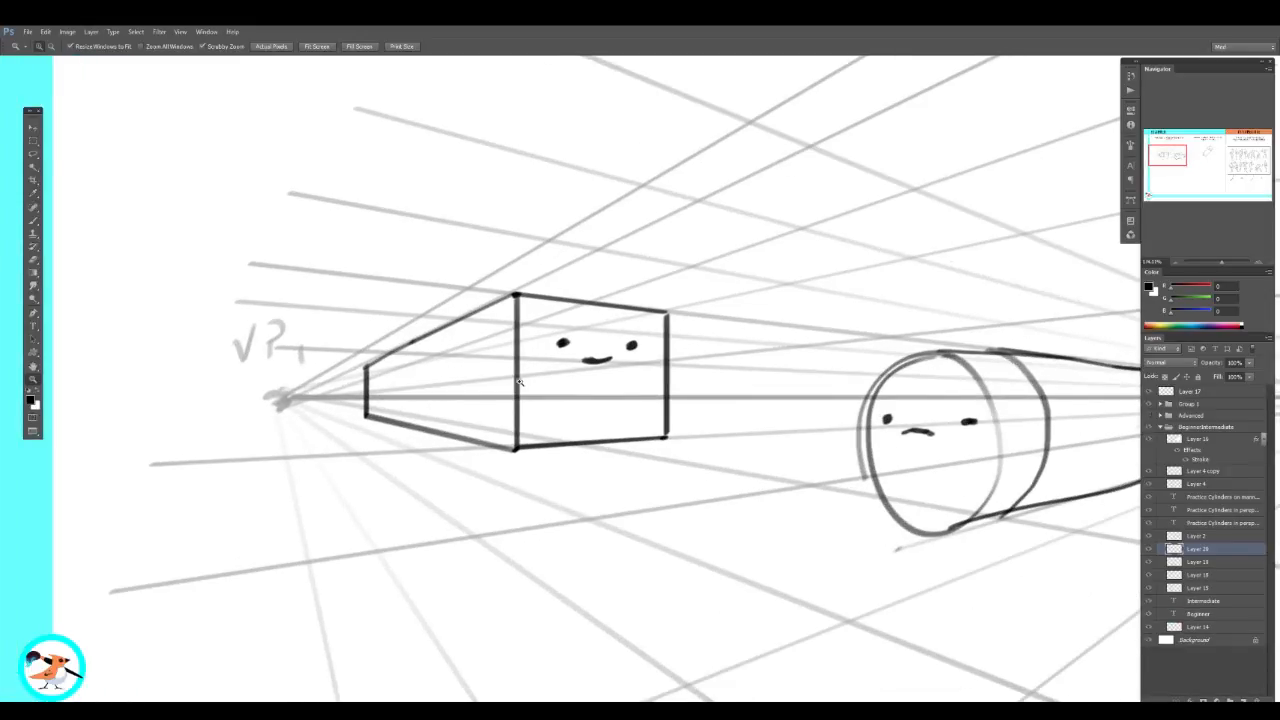
key(b)
right_click(520, 376)
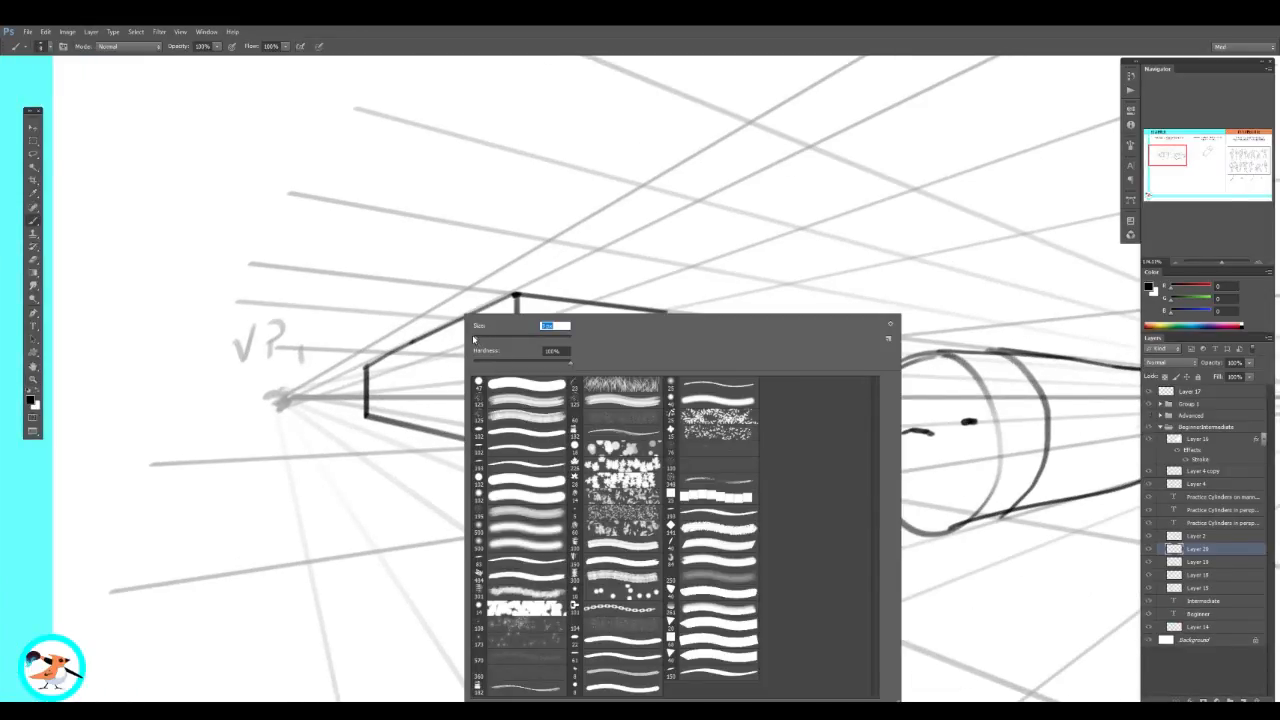
click(379, 372)
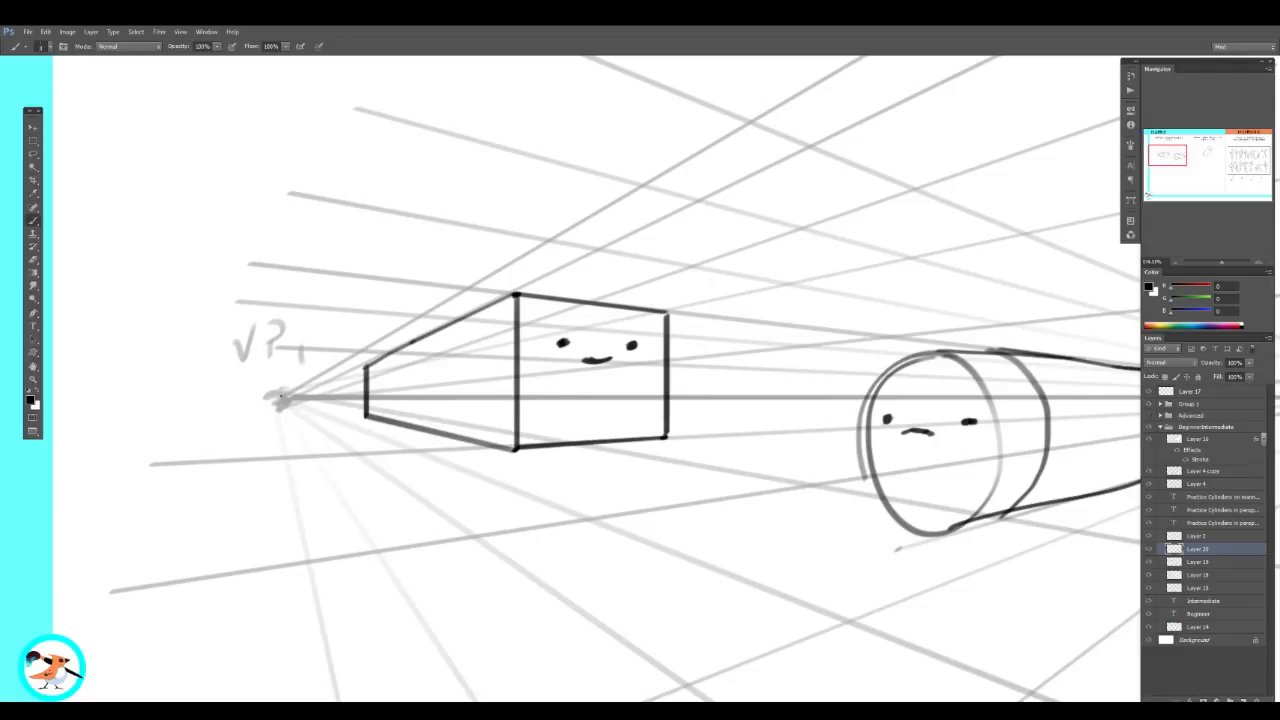
shift+click(281, 398)
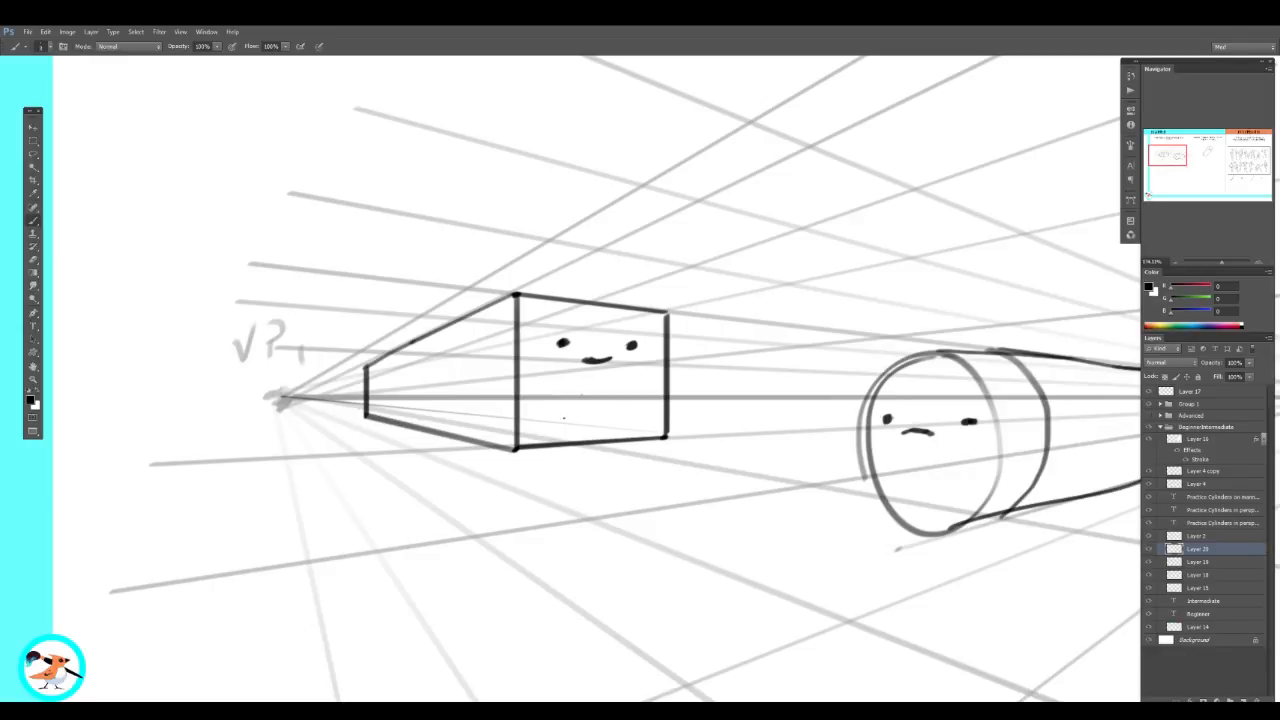
key(e)
key(b)
shift+click(281, 397)
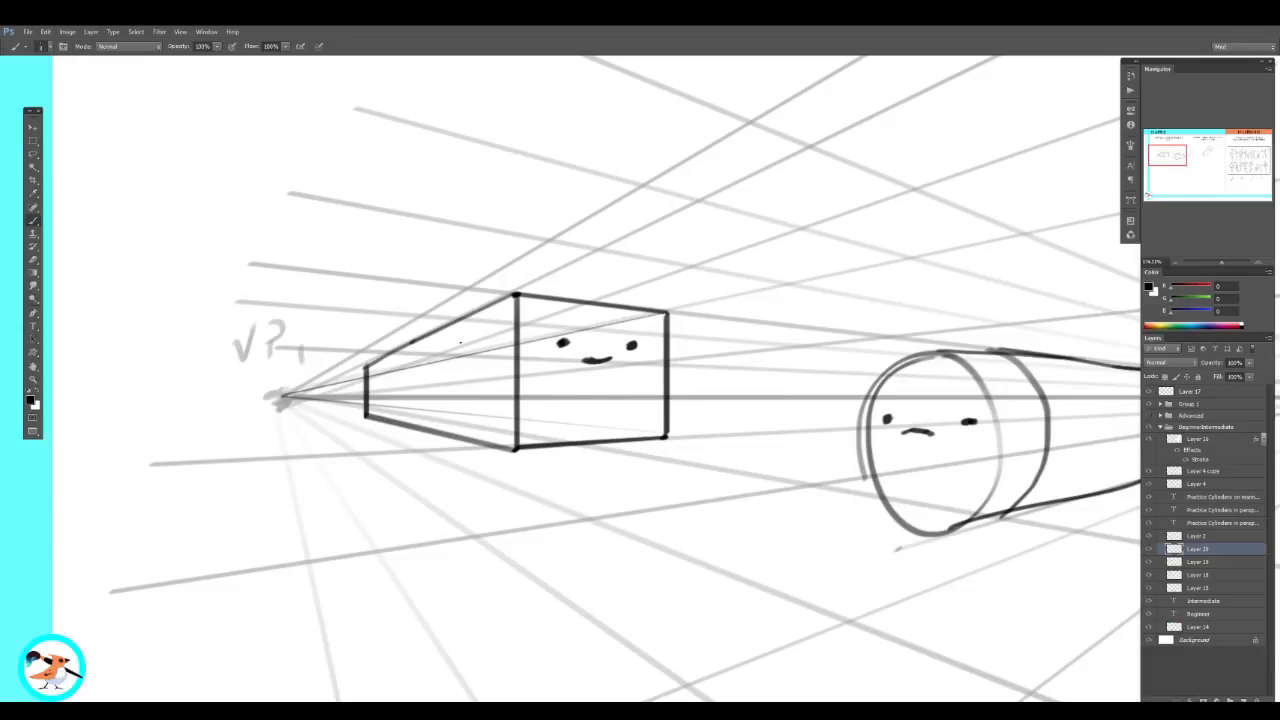
drag(460, 343, 458, 346)
key(ctrl+z)
drag(610, 386, 419, 406)
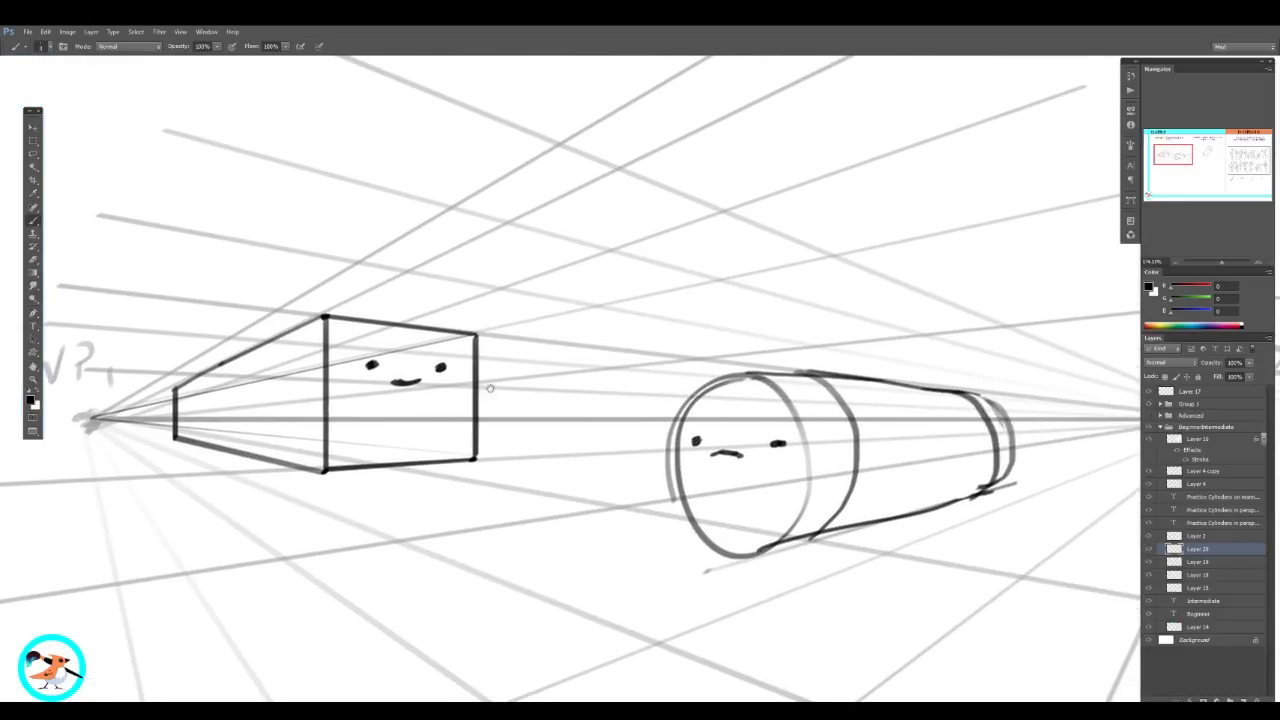
Step: On another new layer, draw the box's hidden back face with thin top and bottom edges aligned to VP2 and a vertical edge
key(z)
drag(553, 387, 514, 392)
key(ctrl+shift+alt+n)
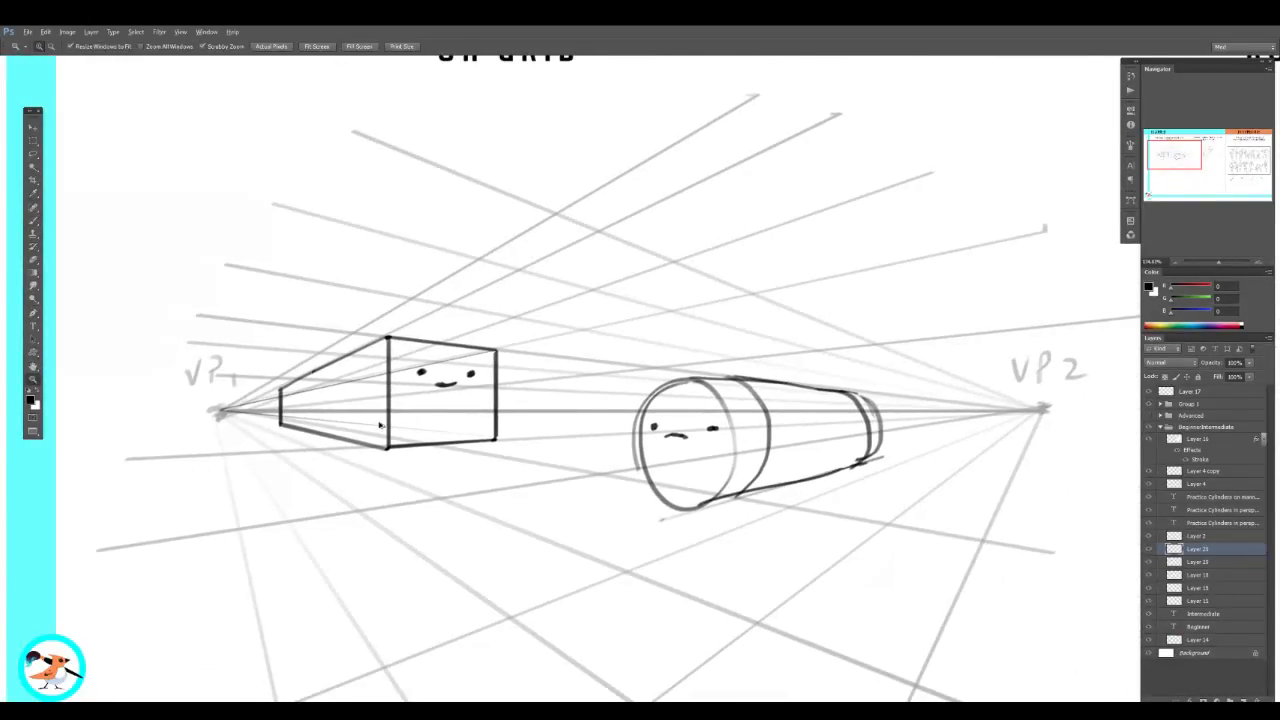
key(b)
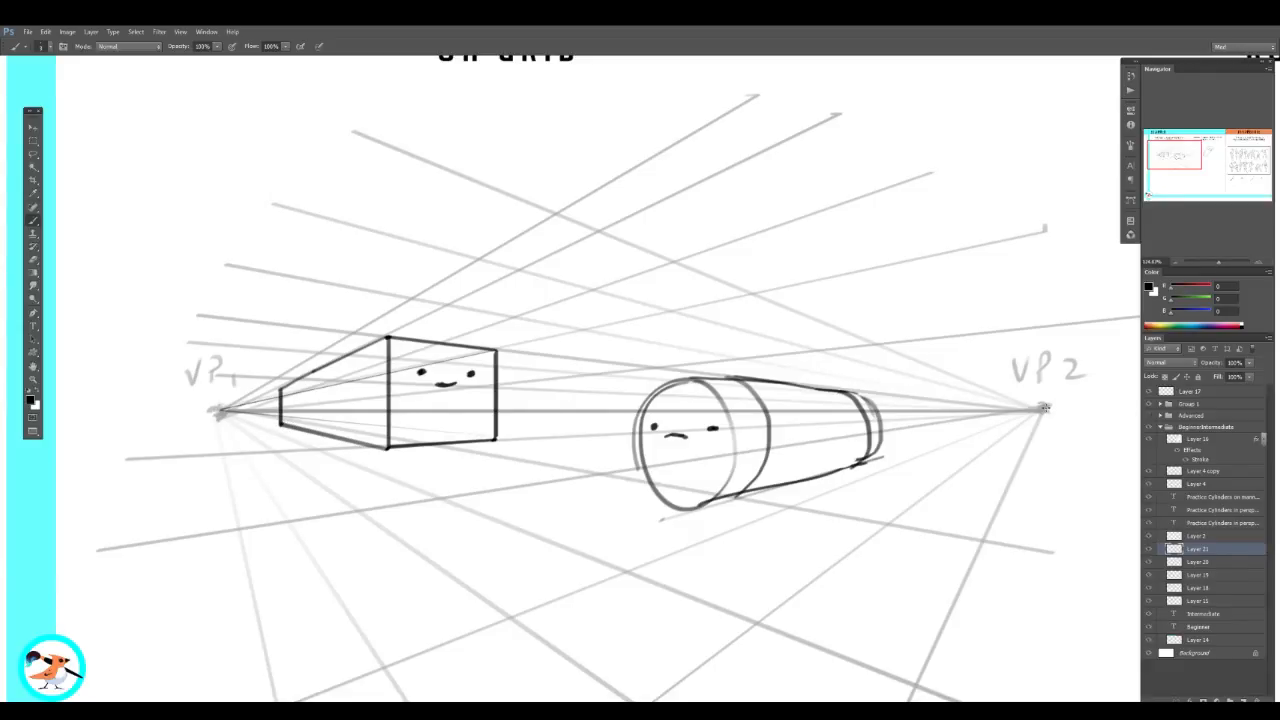
mouse_move(1045, 409)
mouse_down()
mouse_move(393, 420)
mouse_move(320, 310)
mouse_up()
key(z)
key(b)
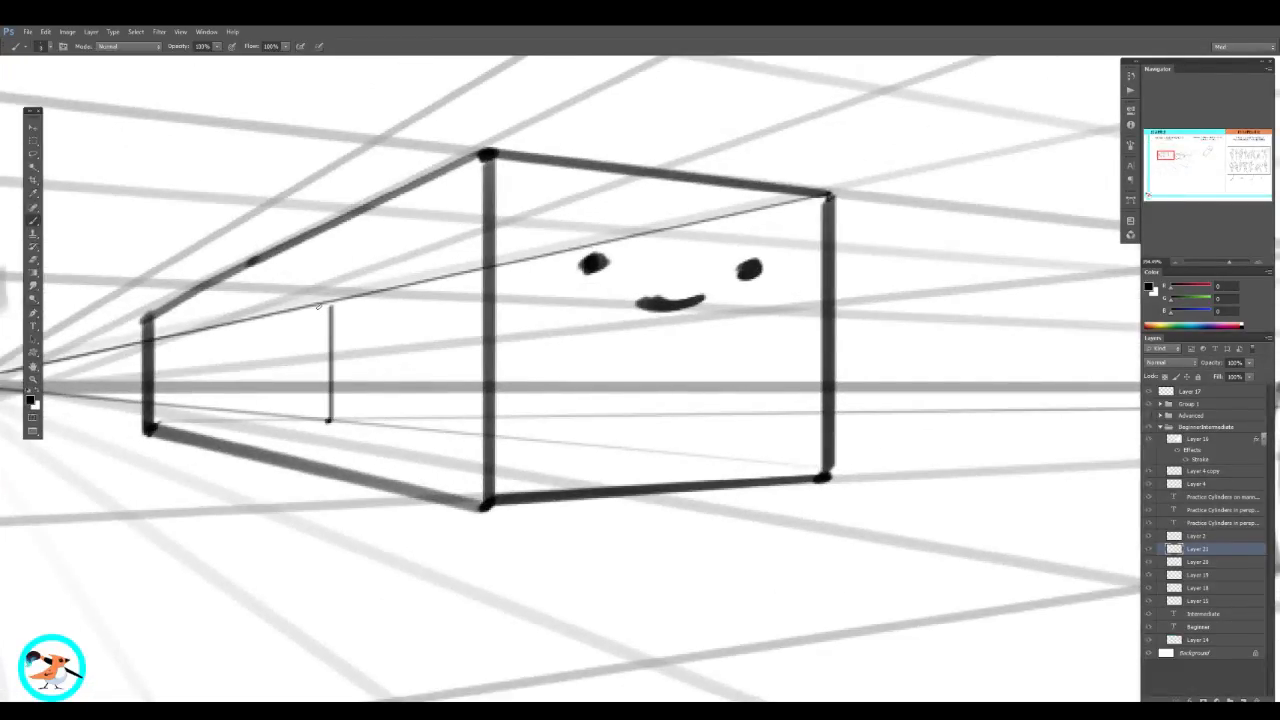
key(ctrl+space)
mouse_move(420, 316)
mouse_down()
mouse_move(320, 314)
mouse_move(375, 333)
mouse_up()
key(ctrl+space)
Step: Erase the thin construction lines' excess between VP1 and the box and from the box toward VP2
ctrl+click(194, 350)
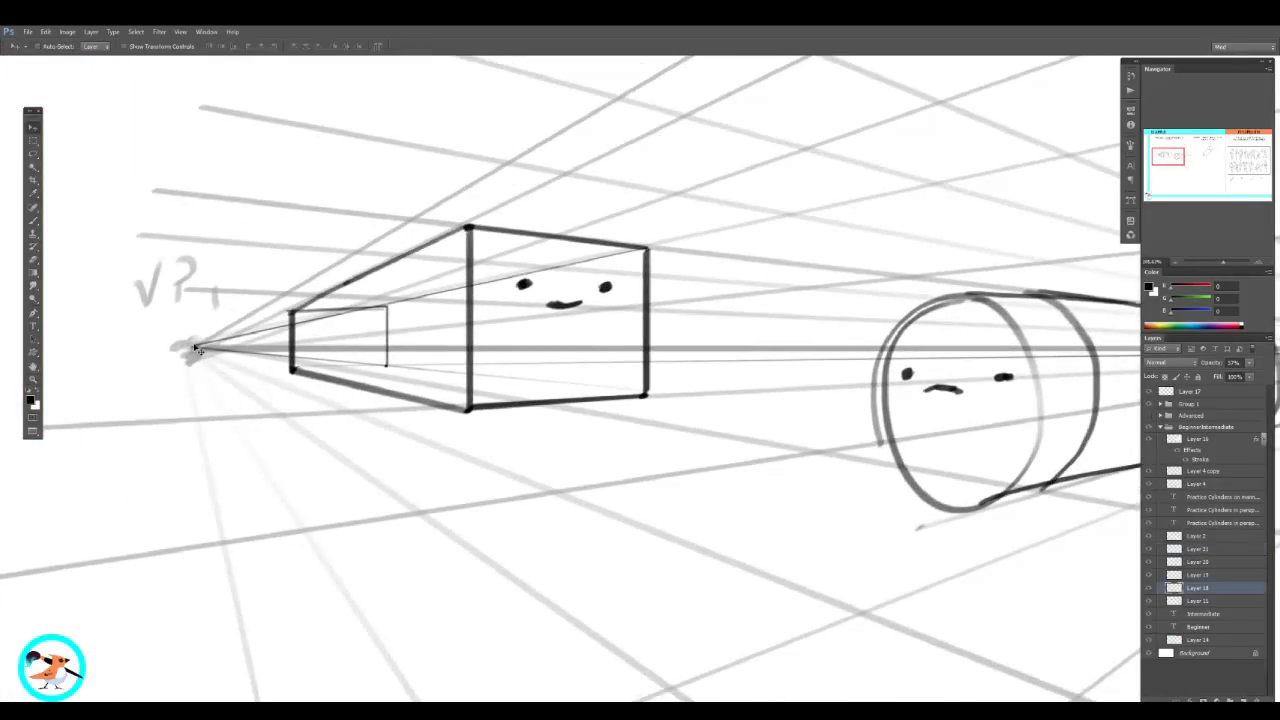
drag(200, 345, 188, 357)
key(ctrl+z)
key(e)
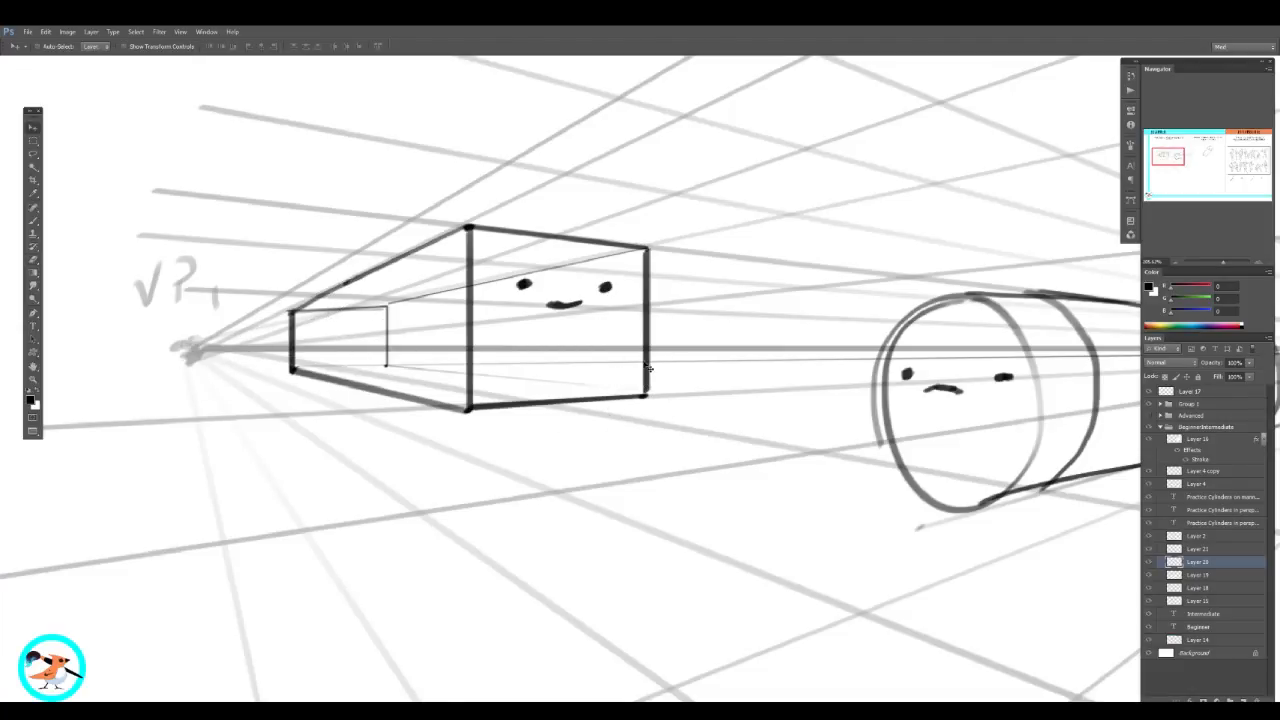
ctrl+click(648, 360)
mouse_move(452, 351)
mouse_down()
mouse_move(414, 363)
mouse_move(1100, 368)
mouse_up()
Step: Merge the box, cylinder and thin construction line layers into a single layer
mouse_move(872, 356)
mouse_down()
mouse_move(766, 342)
mouse_move(709, 308)
mouse_up()
click(715, 320)
ctrl+click(708, 322)
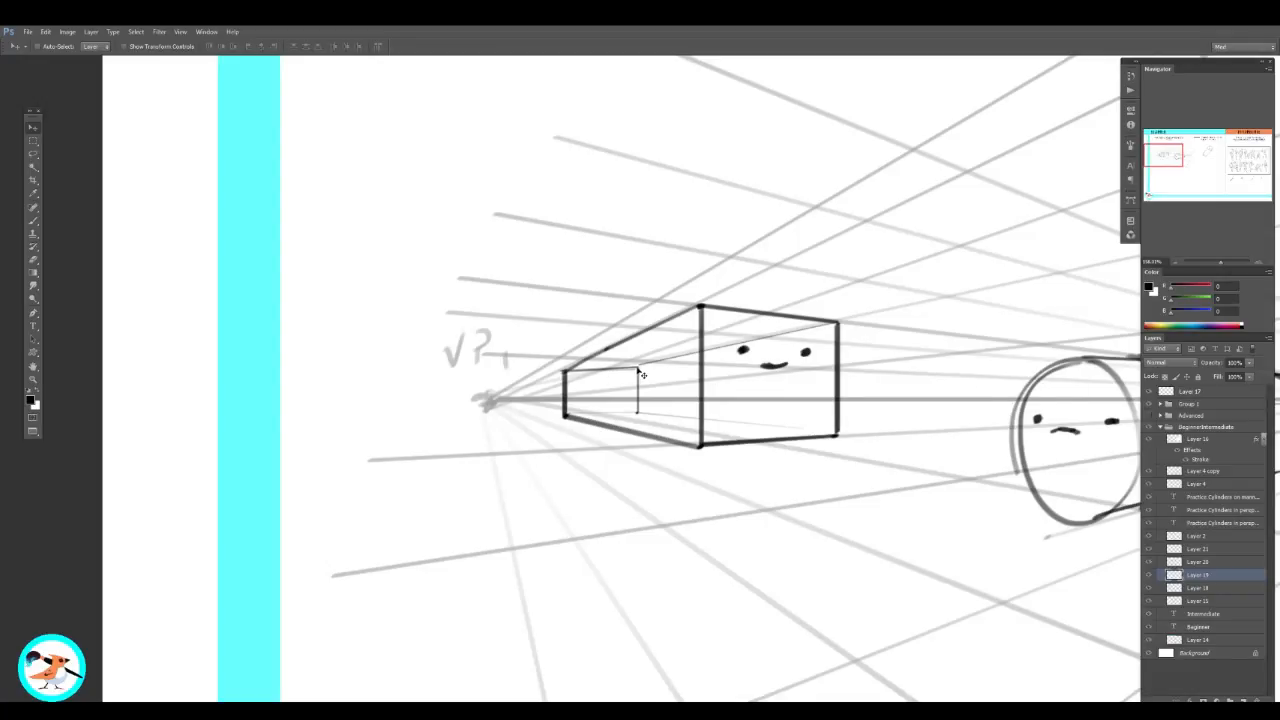
mouse_move(638, 370)
mouse_down()
mouse_move(641, 386)
mouse_move(654, 372)
mouse_up()
key(ctrl+z)
key(ctrl+e)
key(ctrl+z)
drag(701, 311, 701, 318)
key(ctrl+z)
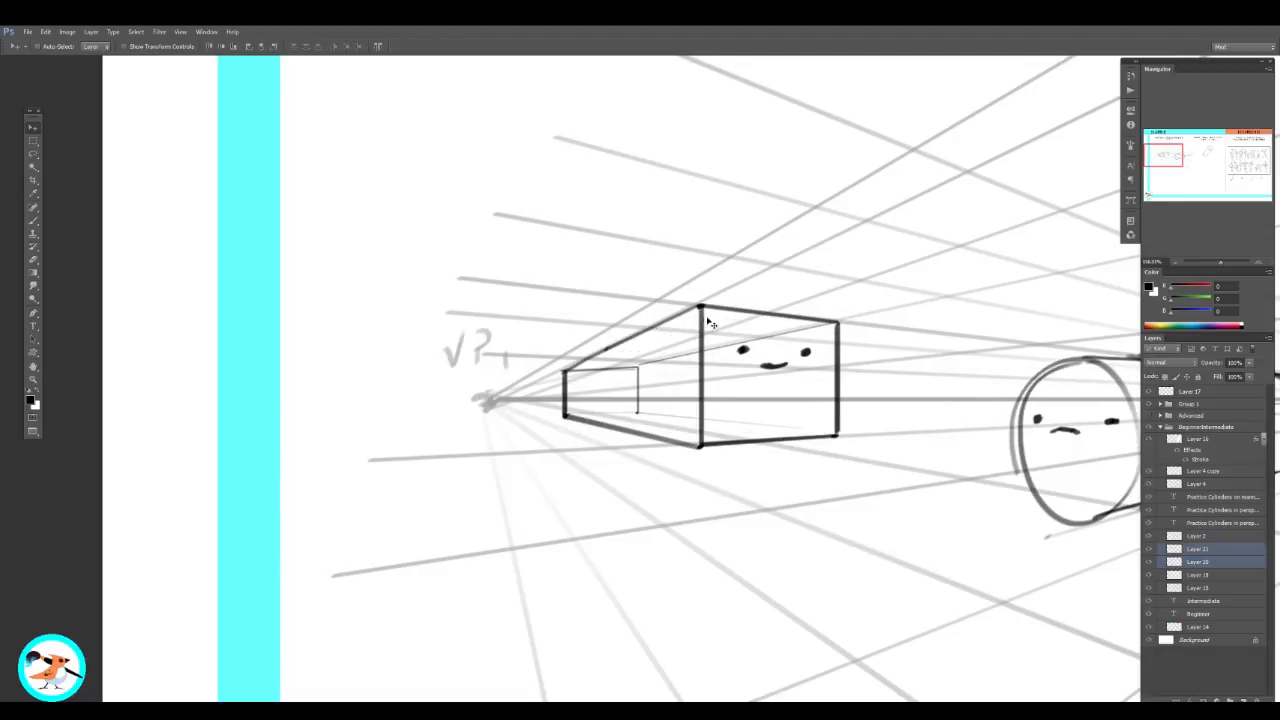
key(ctrl+e)
Step: Lock the merged layer's transparent pixels, recolour its lines red with a gradient and lower its opacity to 64%
drag(1218, 369, 1212, 369)
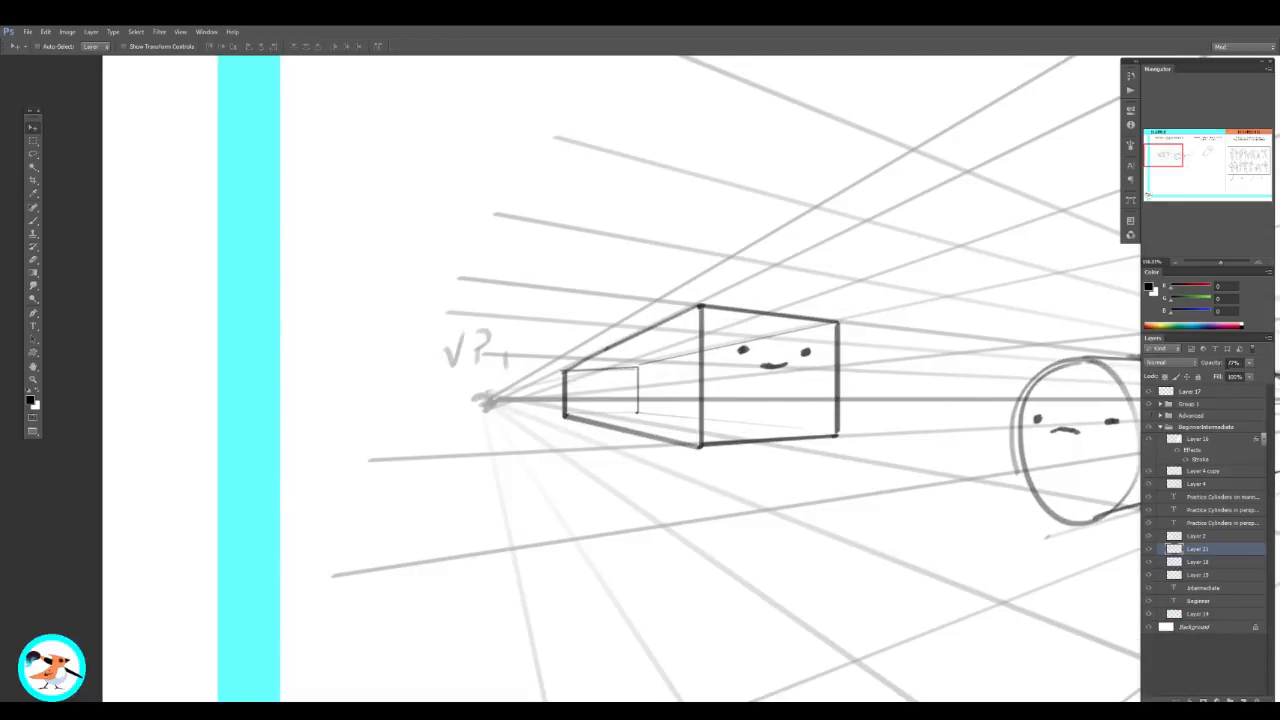
click(1165, 377)
drag(1196, 288, 1213, 289)
key(g)
drag(780, 234, 859, 318)
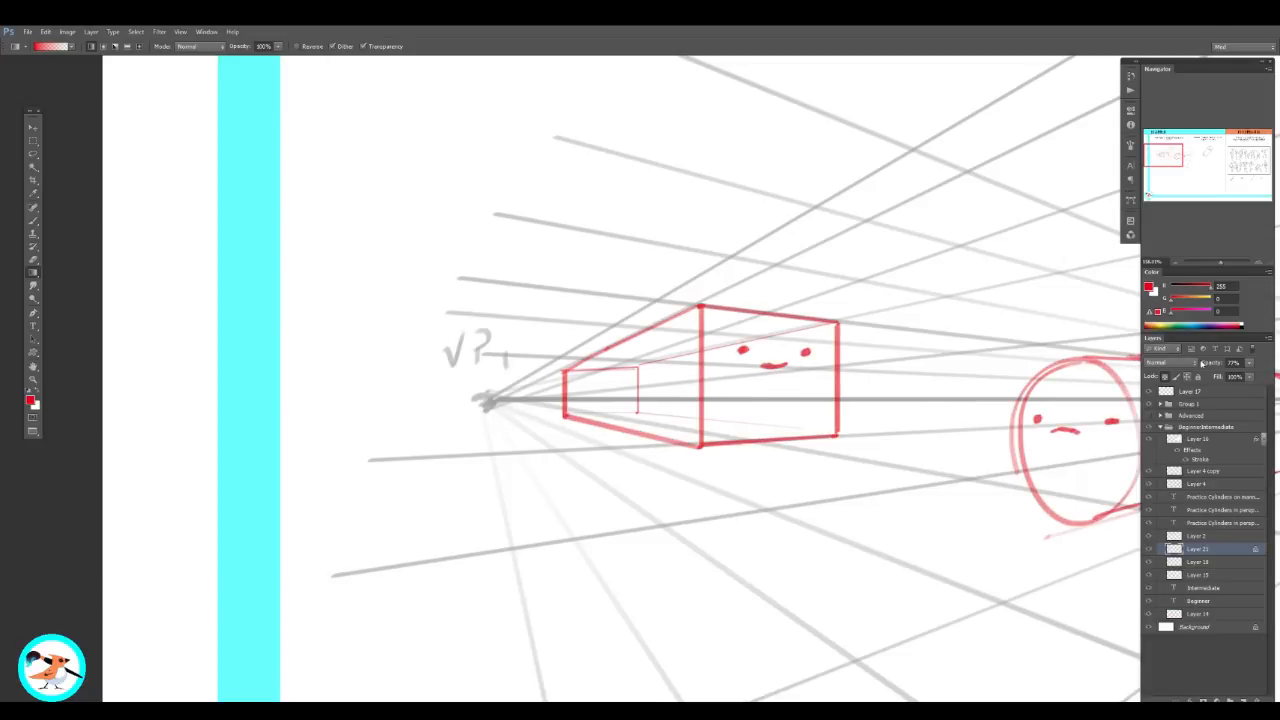
drag(1219, 366, 1214, 366)
Step: Add a new layer above the red sketch and set the brush colour to a bright blue
key(ctrl+alt+shift+n)
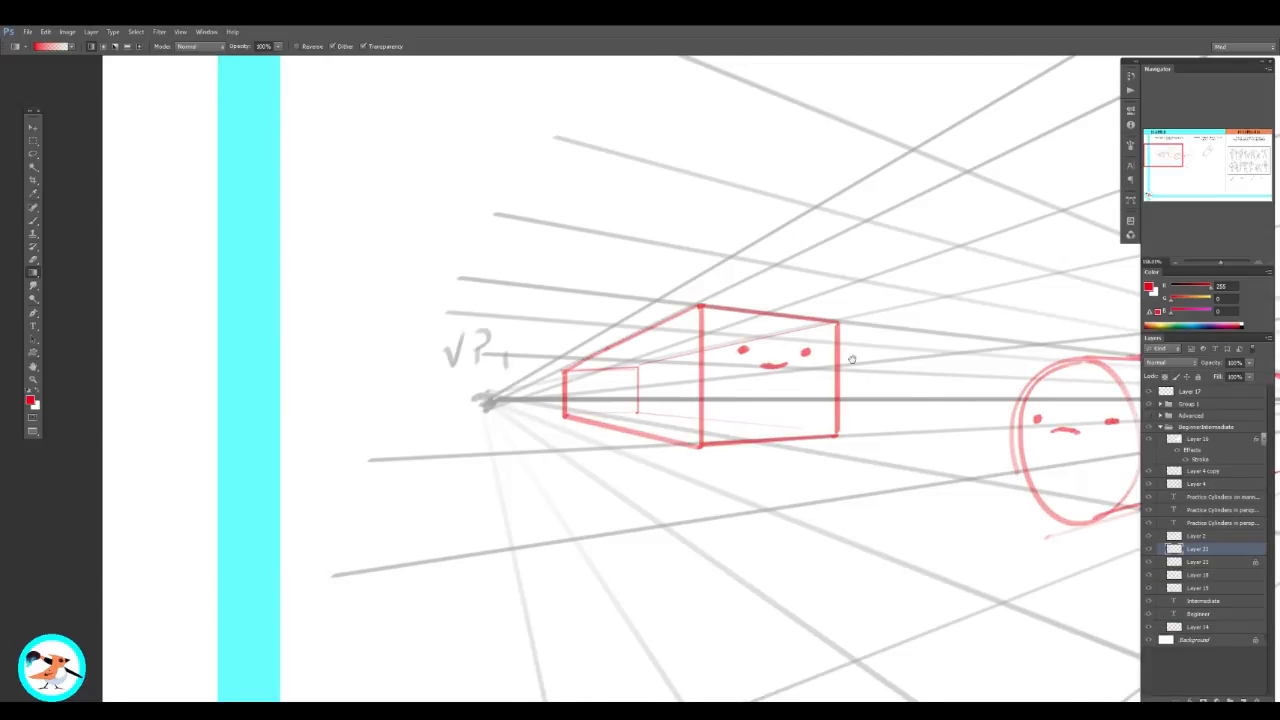
drag(852, 360, 704, 385)
key(b)
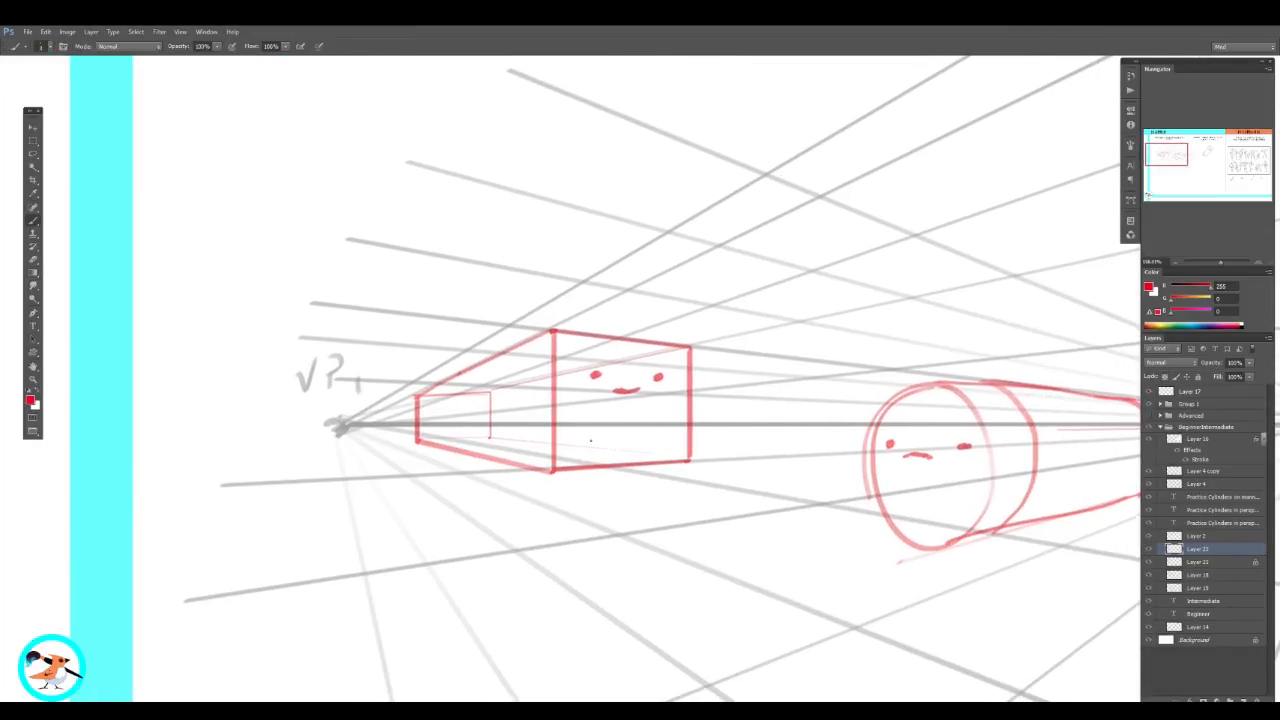
key(d)
drag(604, 467, 614, 468)
key(ctrl+z)
mouse_move(1184, 307)
mouse_down()
mouse_move(1242, 309)
mouse_move(1195, 298)
mouse_up()
mouse_move(626, 464)
mouse_down()
mouse_move(562, 420)
mouse_move(638, 328)
mouse_move(690, 422)
mouse_move(625, 325)
mouse_move(610, 460)
mouse_move(650, 456)
mouse_move(690, 390)
mouse_move(690, 379)
mouse_move(586, 443)
mouse_up()
key(ctrl+z)
Step: Mark the midpoints of the box front face's edges in blue and draw an ellipse through them inside the face
right_click(686, 331)
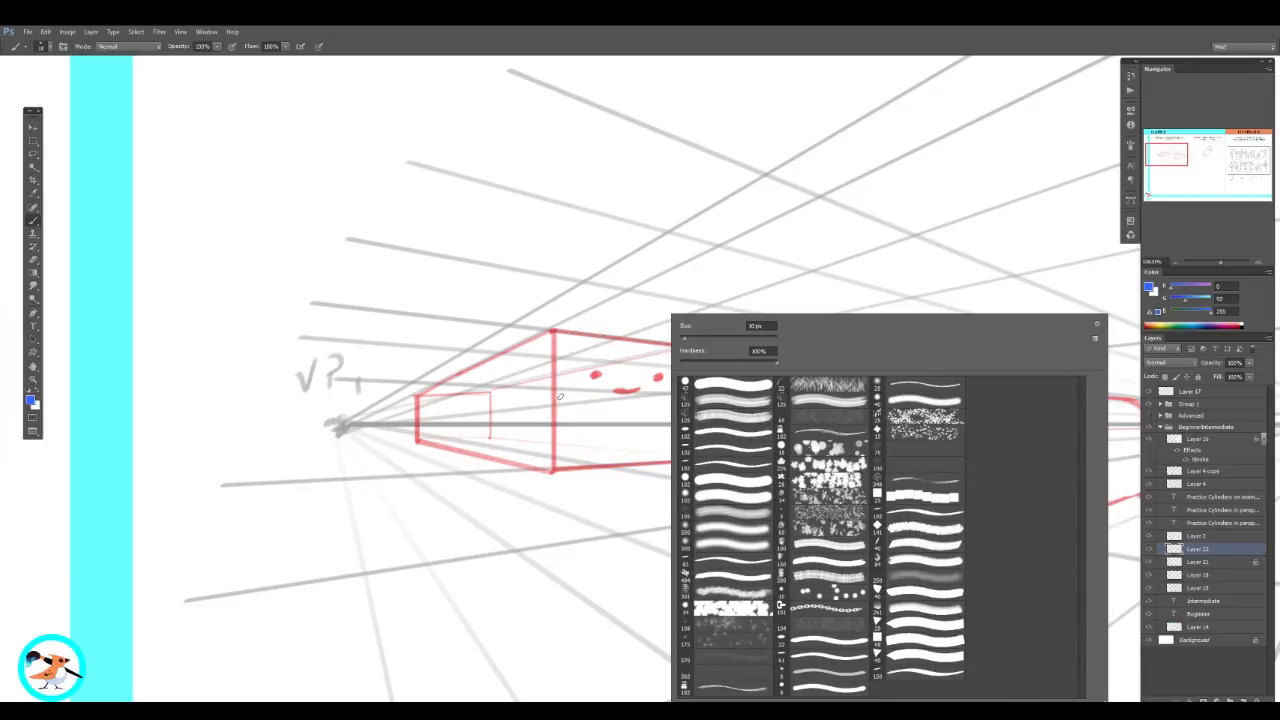
drag(554, 403, 553, 405)
click(686, 407)
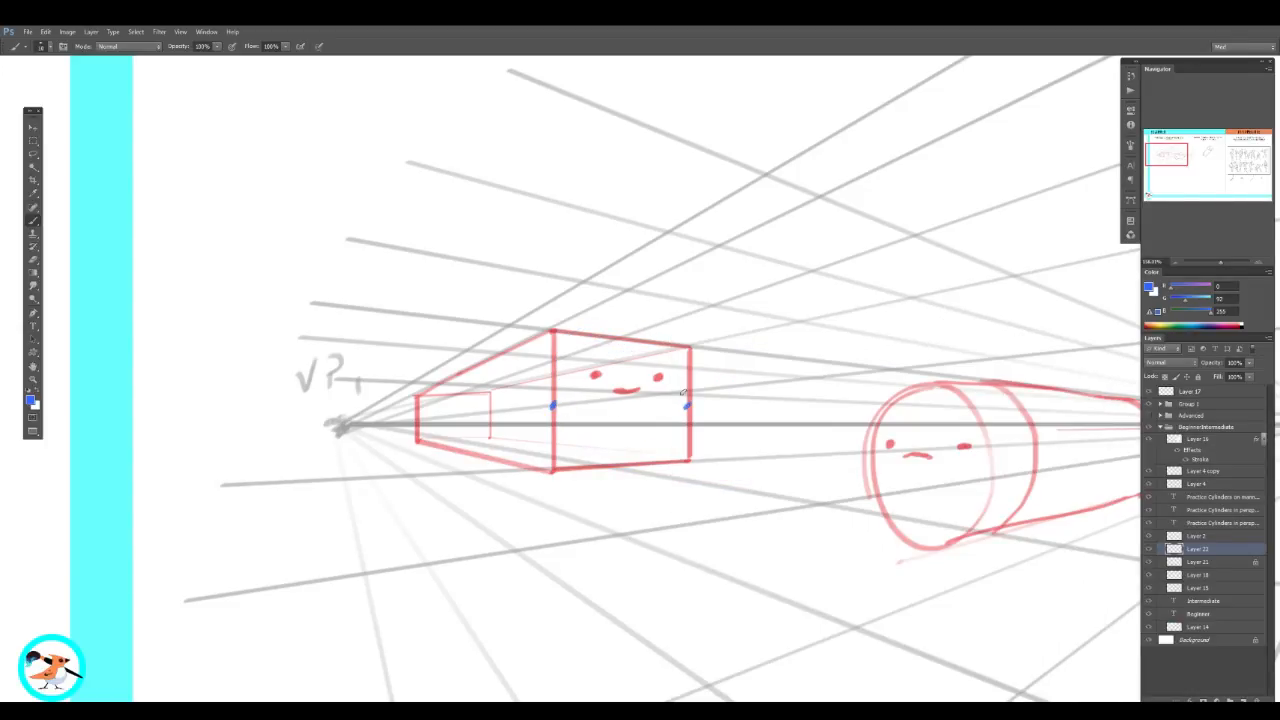
click(630, 463)
mouse_move(560, 414)
mouse_down()
mouse_move(594, 354)
mouse_move(625, 341)
mouse_move(652, 349)
mouse_move(683, 395)
mouse_move(681, 425)
mouse_move(628, 465)
mouse_up()
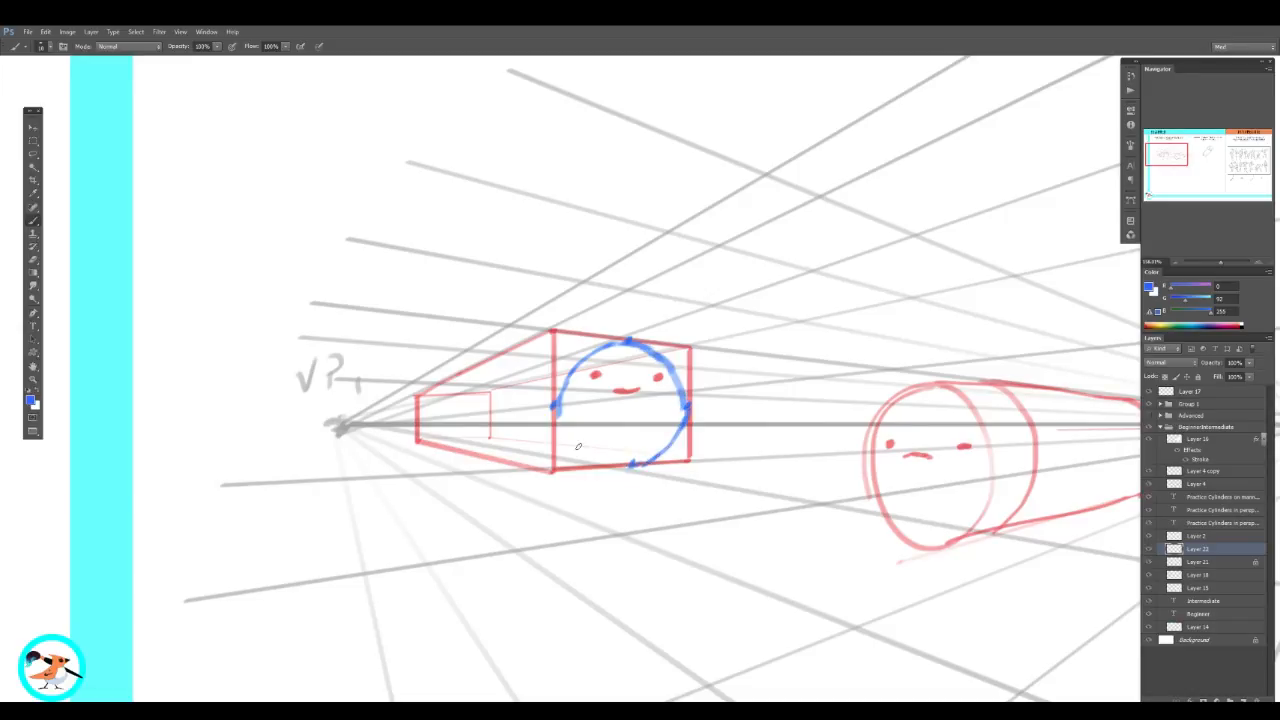
mouse_move(560, 404)
mouse_down()
mouse_move(575, 445)
mouse_move(624, 467)
mouse_move(572, 446)
mouse_up()
Step: With a thinner brush, draw a smaller blue ellipse inside the box's hidden back face
right_click(564, 350)
click(651, 340)
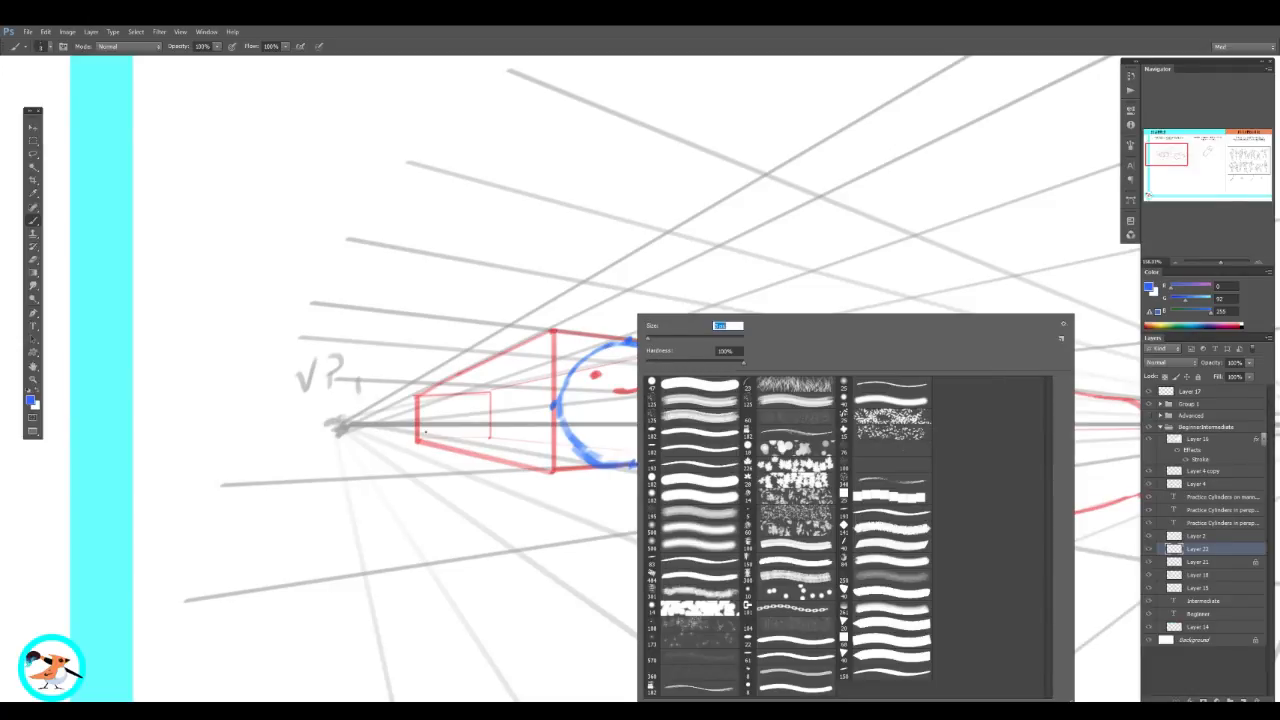
click(432, 429)
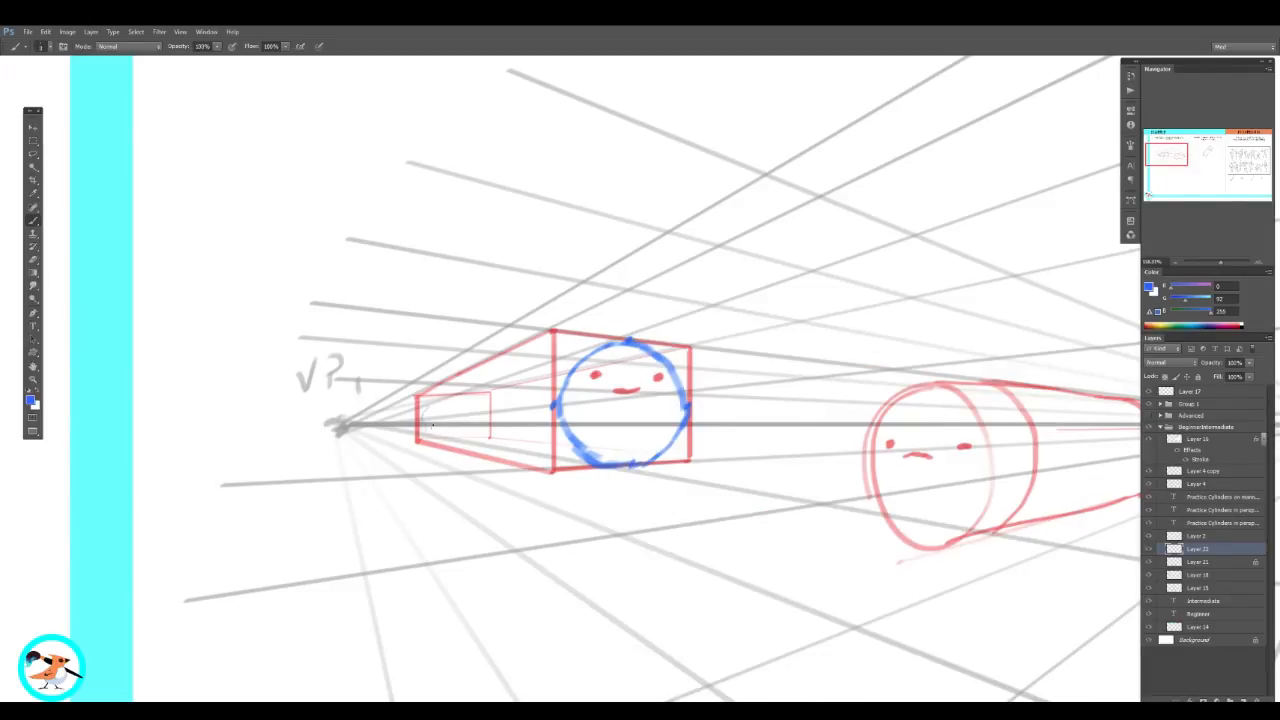
mouse_move(436, 399)
mouse_down()
mouse_move(475, 418)
mouse_move(468, 440)
mouse_move(477, 431)
mouse_move(437, 432)
mouse_move(472, 418)
mouse_move(480, 433)
mouse_up()
key(d)
key(ctrl+z)
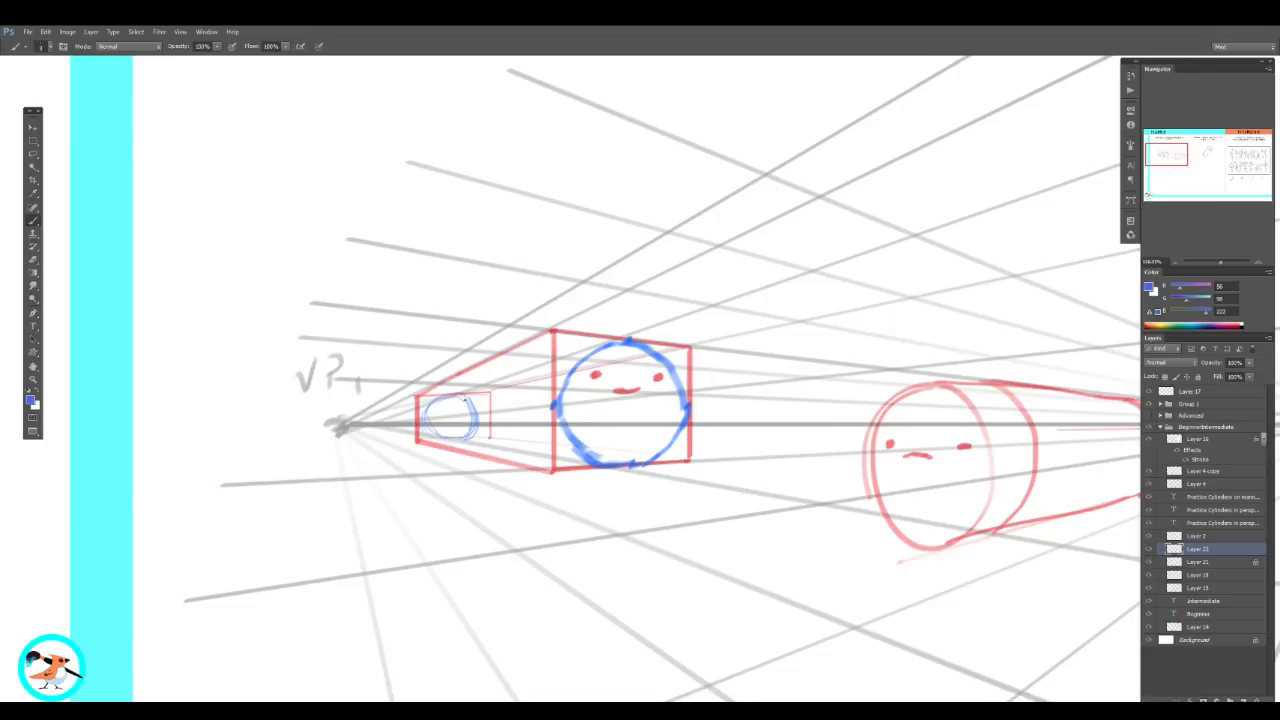
Step: Connect the front and back ellipses with straight blue top and bottom lines to form the cylinder's sides
drag(627, 340, 450, 392)
right_click(560, 326)
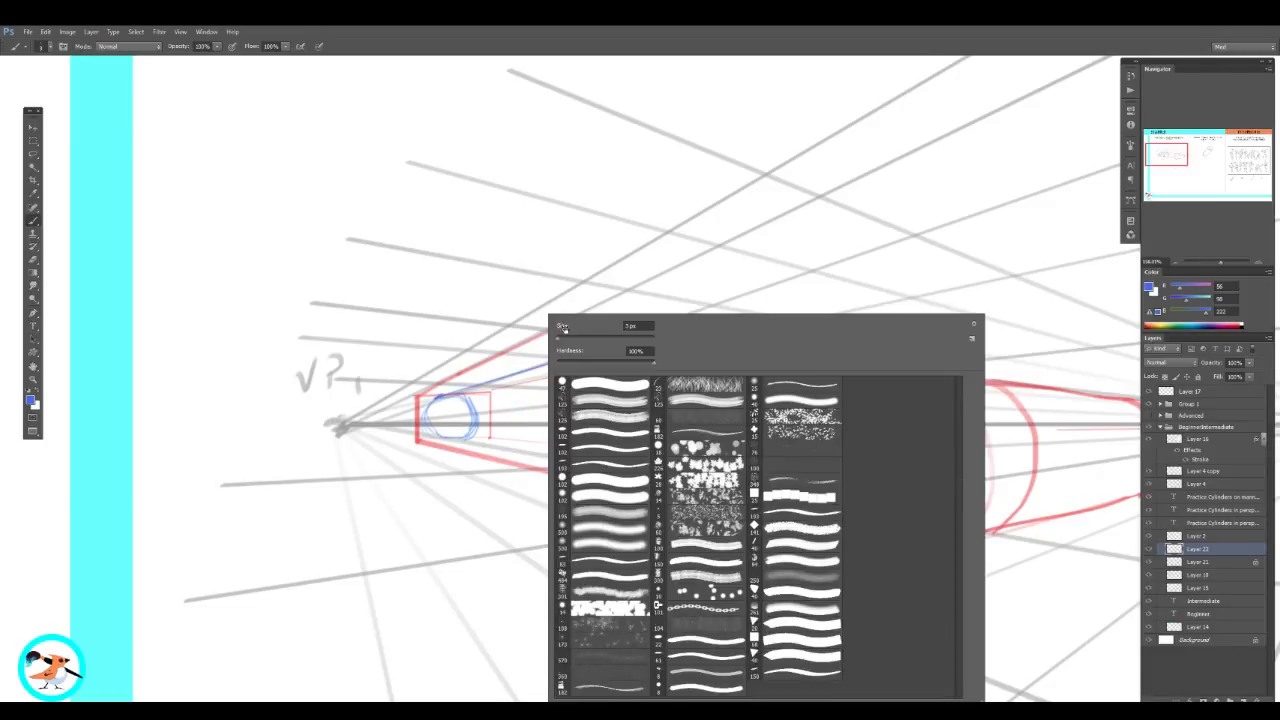
click(441, 440)
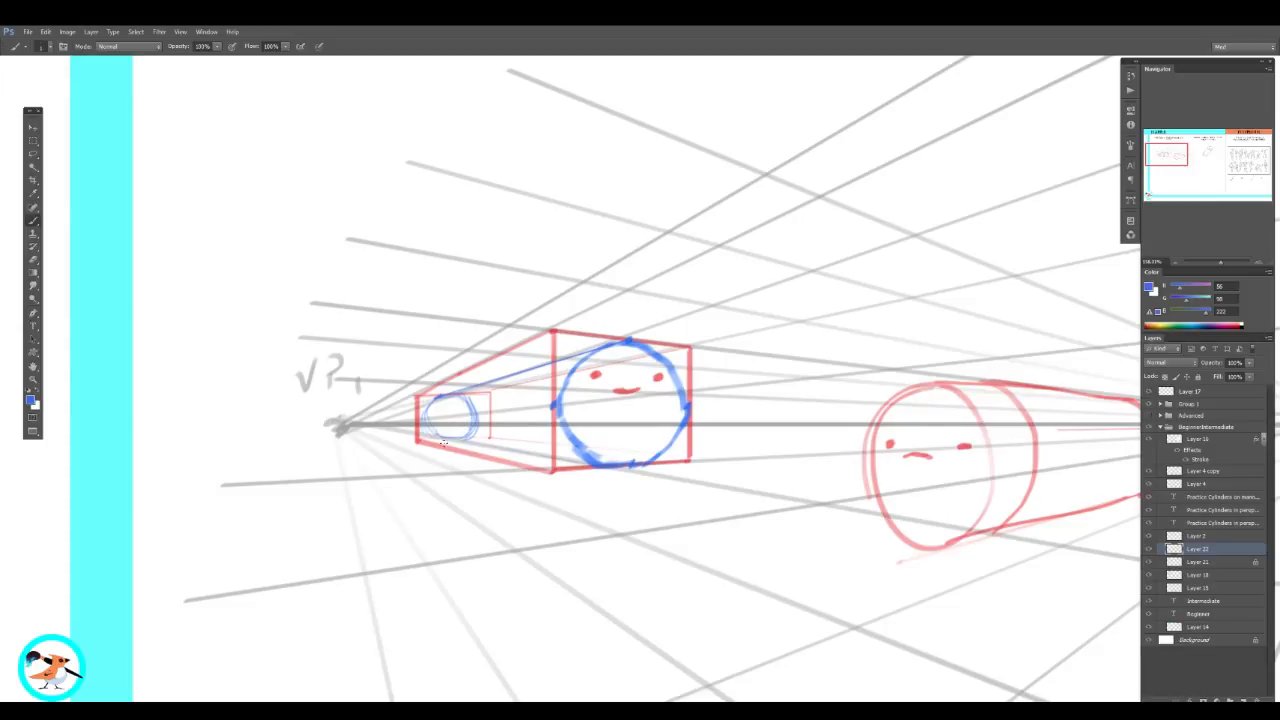
right_click(539, 314)
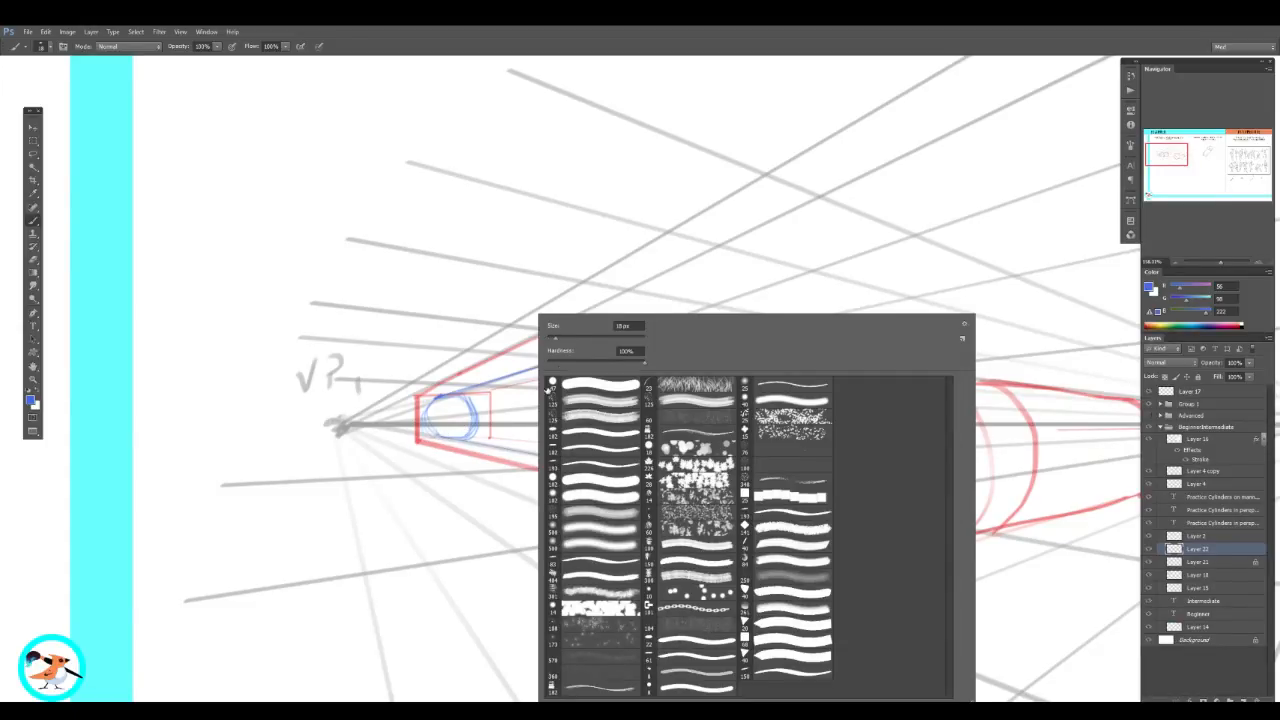
click(551, 341)
click(480, 444)
drag(484, 446, 600, 468)
Step: Temporarily shift the red construction sketch up off the blue cylinder and undo the move
key(v)
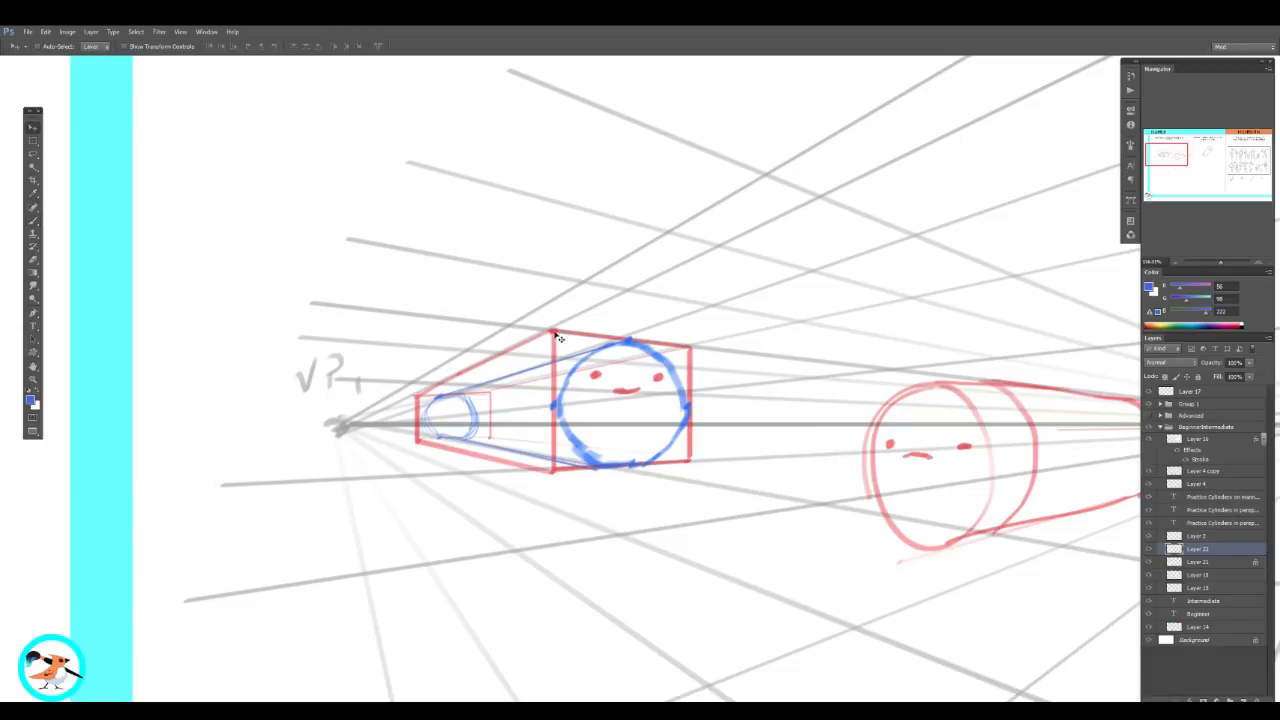
drag(555, 336, 551, 121)
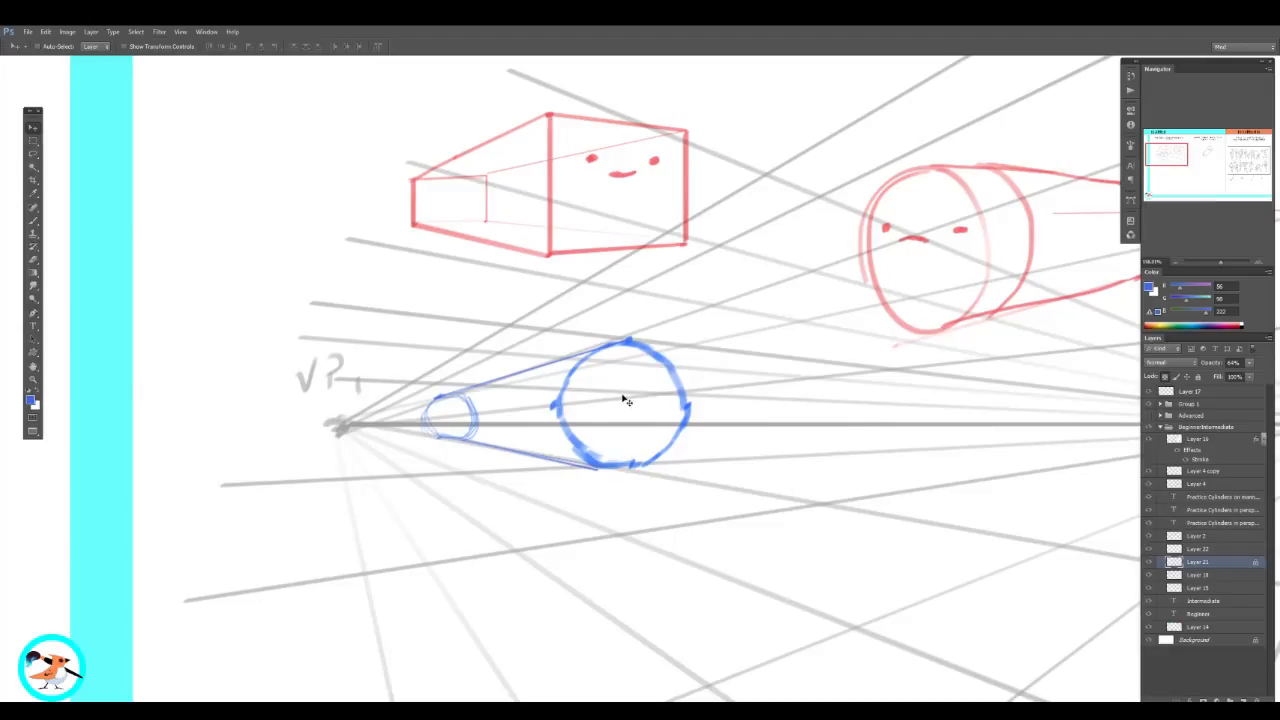
key(ctrl+z)
Step: Move the sample cylinder in the Rotated Randomly section up and right, just below the section heading
key(z)
drag(814, 334, 773, 335)
drag(884, 307, 579, 372)
drag(455, 425, 535, 429)
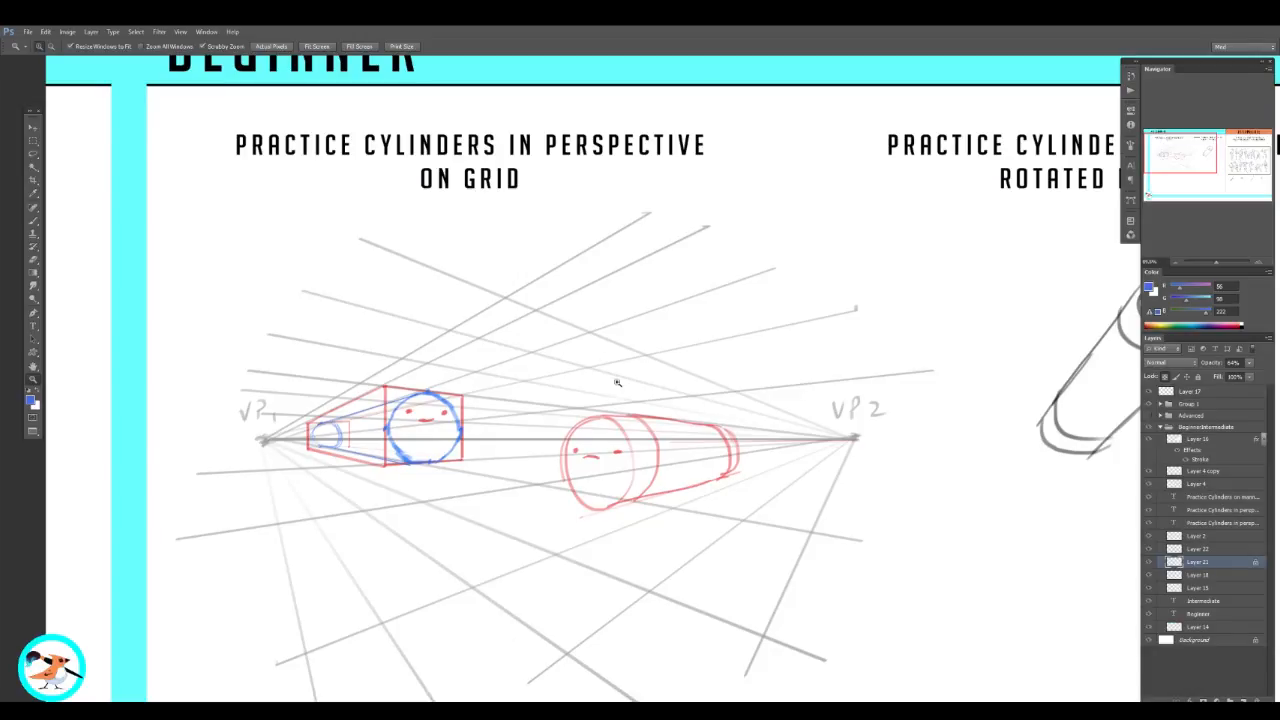
drag(951, 457, 446, 433)
key(ctrl+shift+alt+n)
key(v)
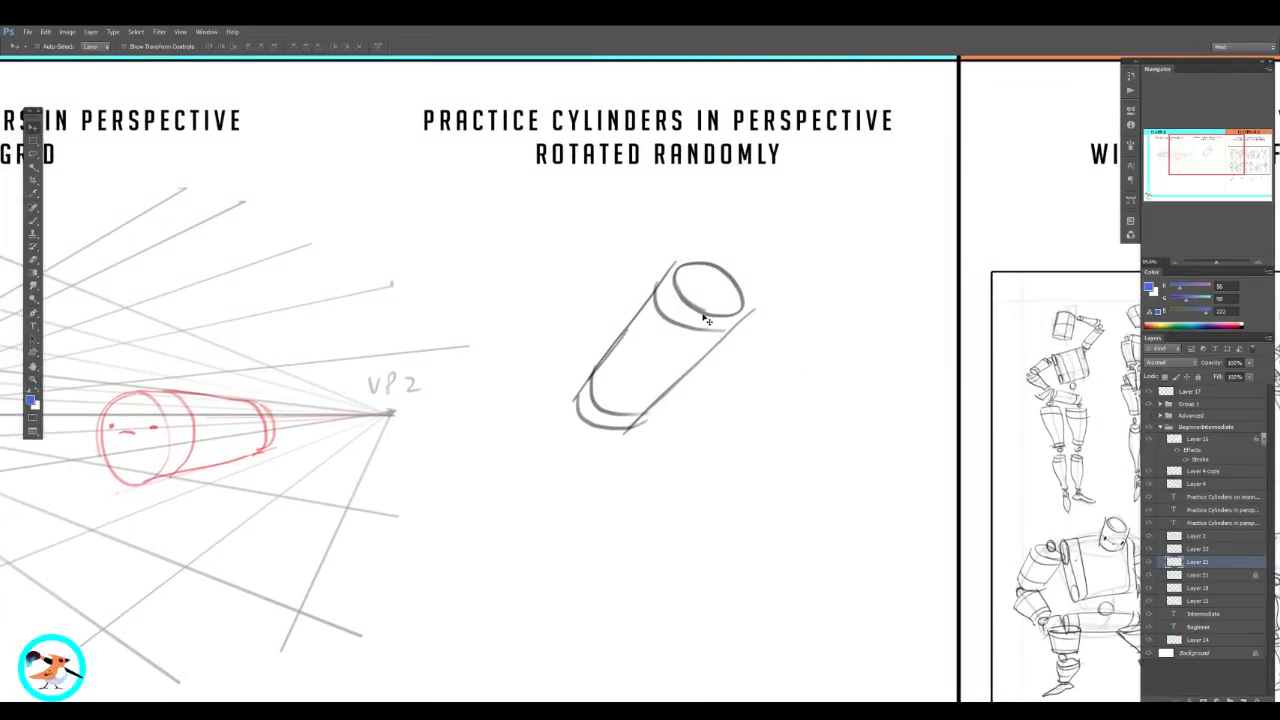
mouse_move(705, 317)
mouse_down()
mouse_move(829, 234)
mouse_move(869, 230)
mouse_up()
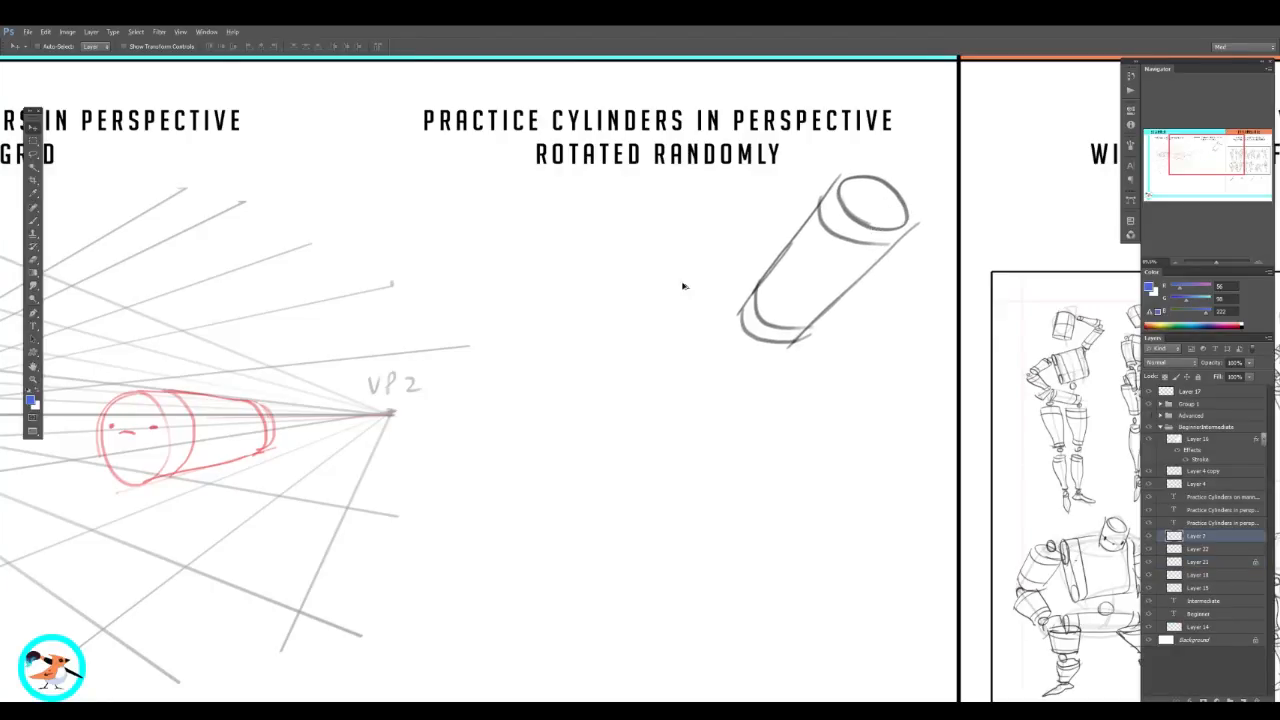
Step: On a new layer with an enlarged black brush, draw a tilted cylinder's front ellipse and converging sides below the Rotated Randomly heading
key(b)
key(d)
right_click(612, 357)
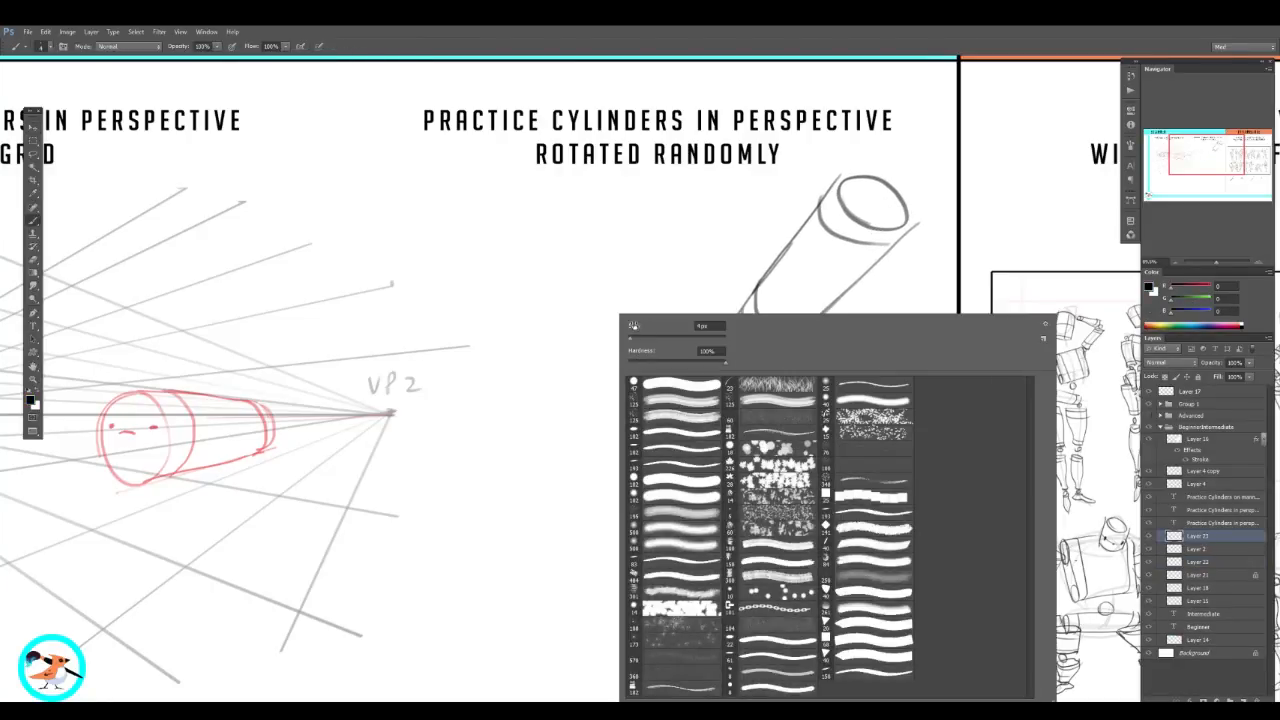
drag(633, 325, 639, 325)
mouse_move(498, 430)
mouse_down()
mouse_move(494, 462)
mouse_move(538, 468)
mouse_move(540, 482)
mouse_move(608, 346)
mouse_up()
key(ctrl+z)
drag(553, 467, 626, 370)
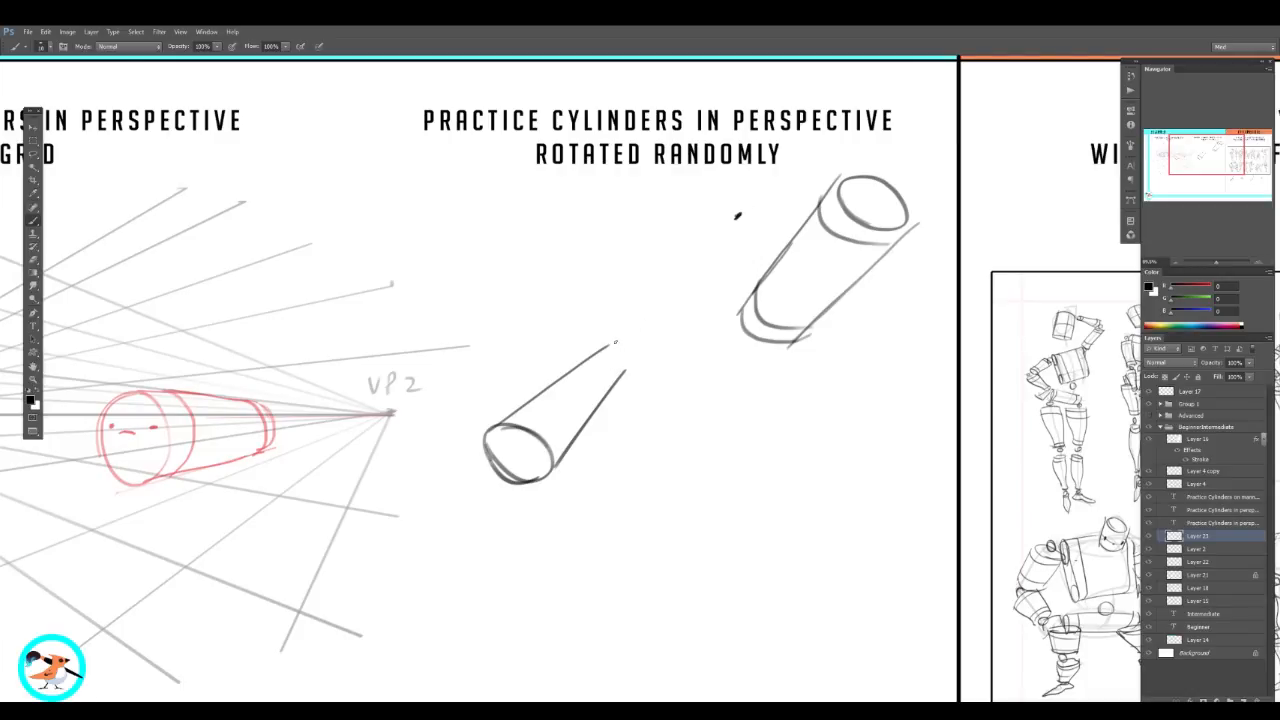
Step: Redraw the new cylinder's far end and add curved cross-contour bands near both of its ends
drag(597, 353, 625, 386)
key(ctrl+alt+z)
key(ctrl+alt+z)
key(e)
click(737, 214)
key(b)
drag(603, 349, 614, 380)
mouse_move(507, 414)
mouse_down()
mouse_move(562, 436)
mouse_move(560, 456)
mouse_up()
drag(581, 362, 618, 390)
Step: Draw another randomly rotated cylinder beside the first black one, tilted downward with a contour band near each end
key(ctrl+0)
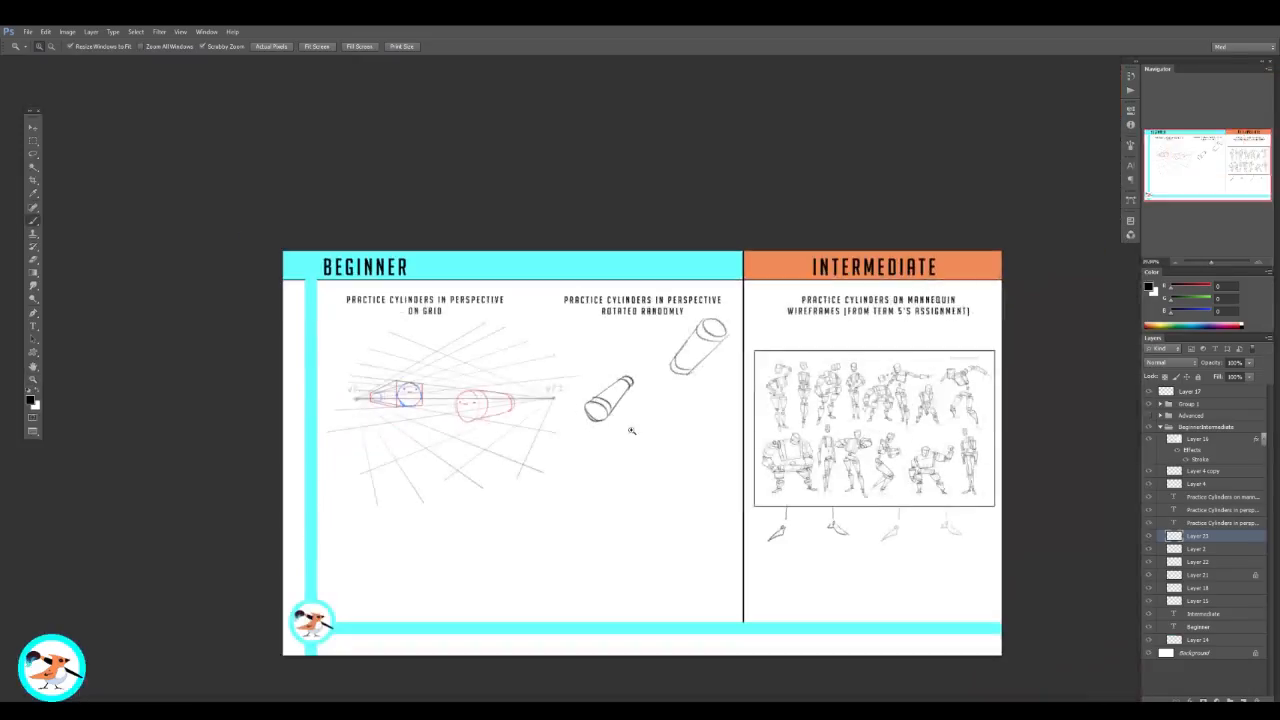
key(z)
click(690, 425)
key(b)
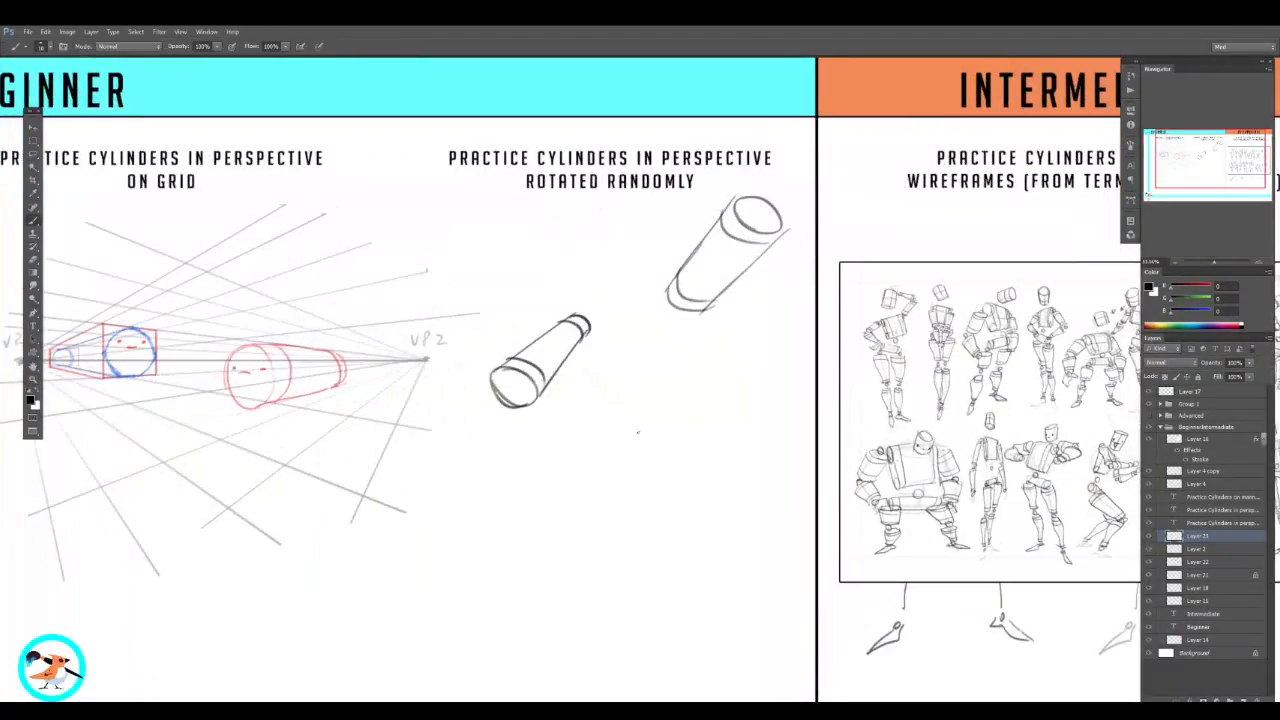
mouse_move(648, 432)
mouse_down()
mouse_move(612, 448)
mouse_move(655, 436)
mouse_up()
drag(590, 390, 603, 466)
mouse_move(584, 364)
mouse_down()
mouse_move(590, 396)
mouse_move(623, 345)
mouse_move(656, 432)
mouse_move(596, 361)
mouse_move(635, 358)
mouse_up()
key(ctrl+space)
drag(691, 414, 664, 408)
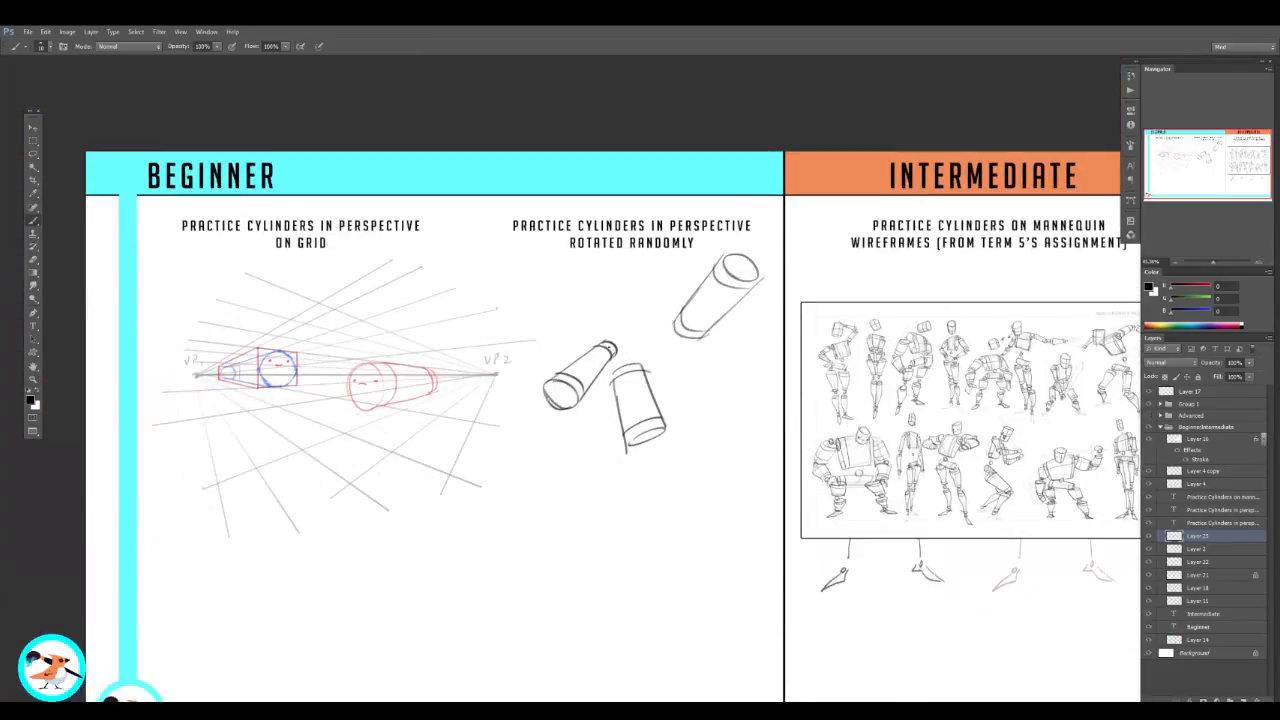
drag(502, 260, 502, 474)
key(ctrl+z)
Step: Cover the mannequin sheet with a white-filled layer clipped to it, and add an empty layer on top for sketching
key(ctrl+space)
mouse_move(742, 449)
mouse_down()
mouse_move(726, 449)
mouse_move(760, 437)
mouse_up()
drag(950, 430, 500, 375)
drag(580, 355, 625, 350)
drag(620, 350, 625, 358)
key(ctrl+z)
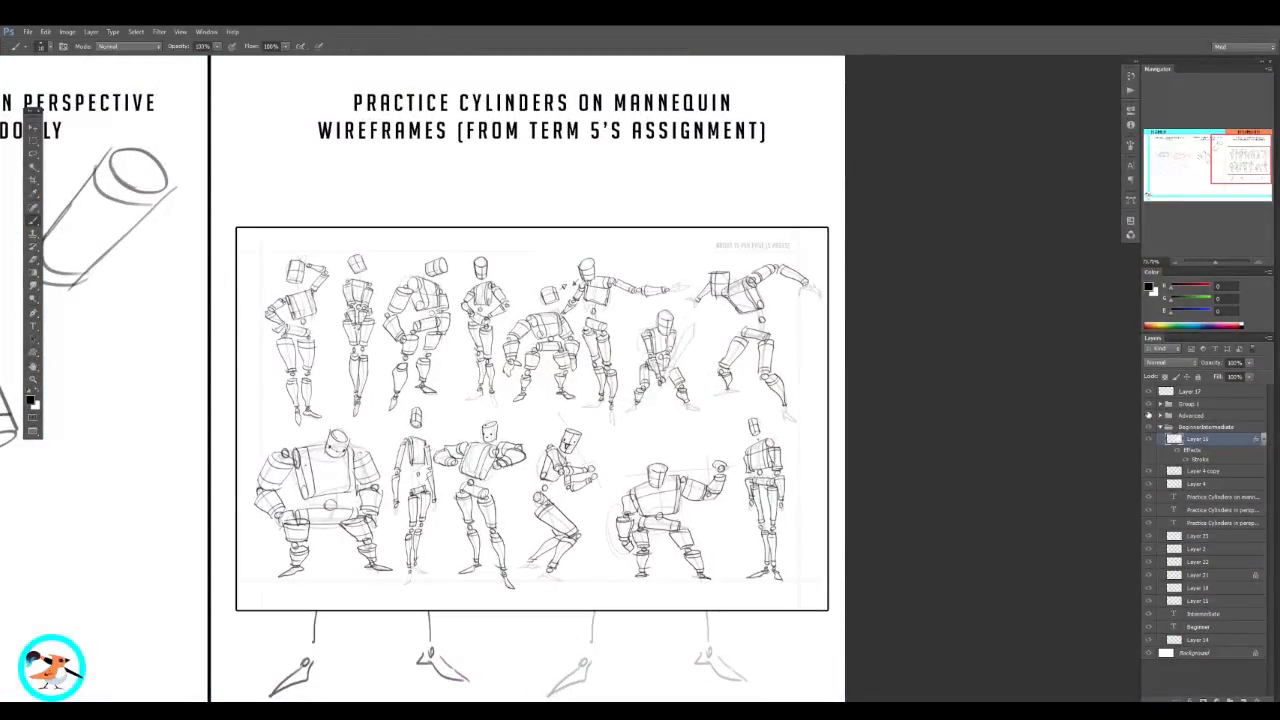
key(ctrl+alt+shift+n)
key(ctrl+alt+g)
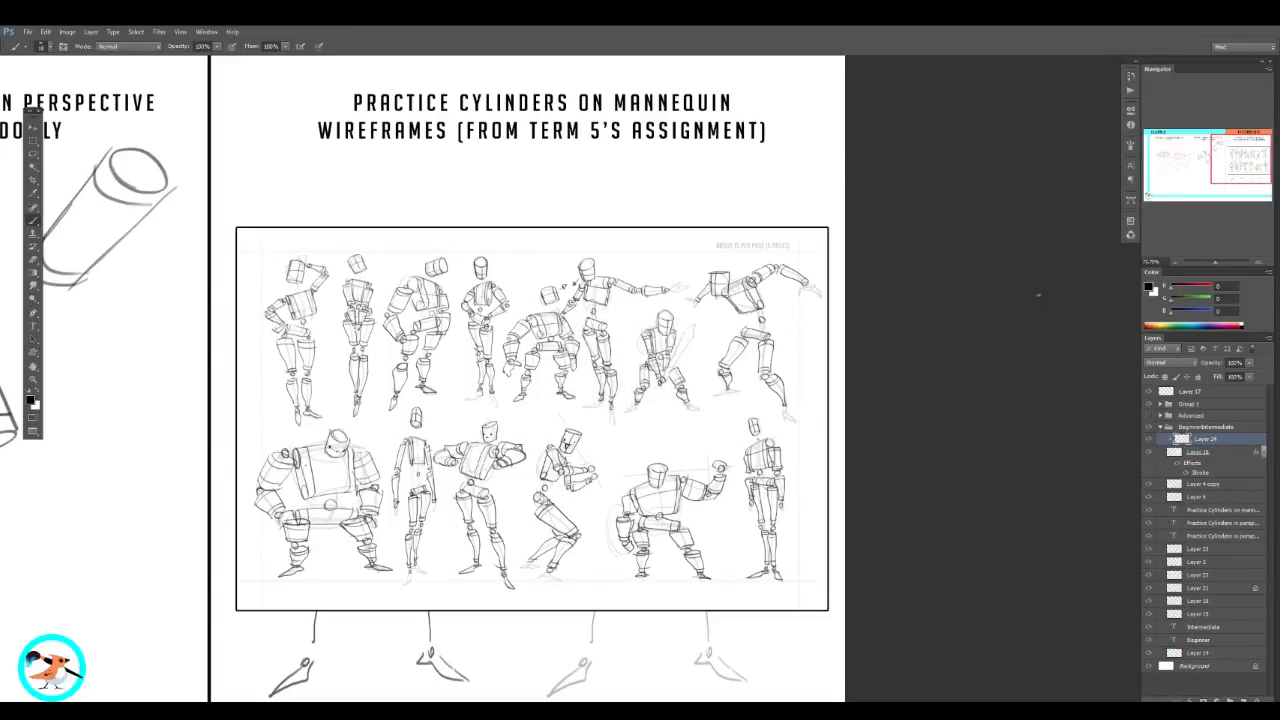
key(ctrl+BackSpace)
key(ctrl+alt+shift+n)
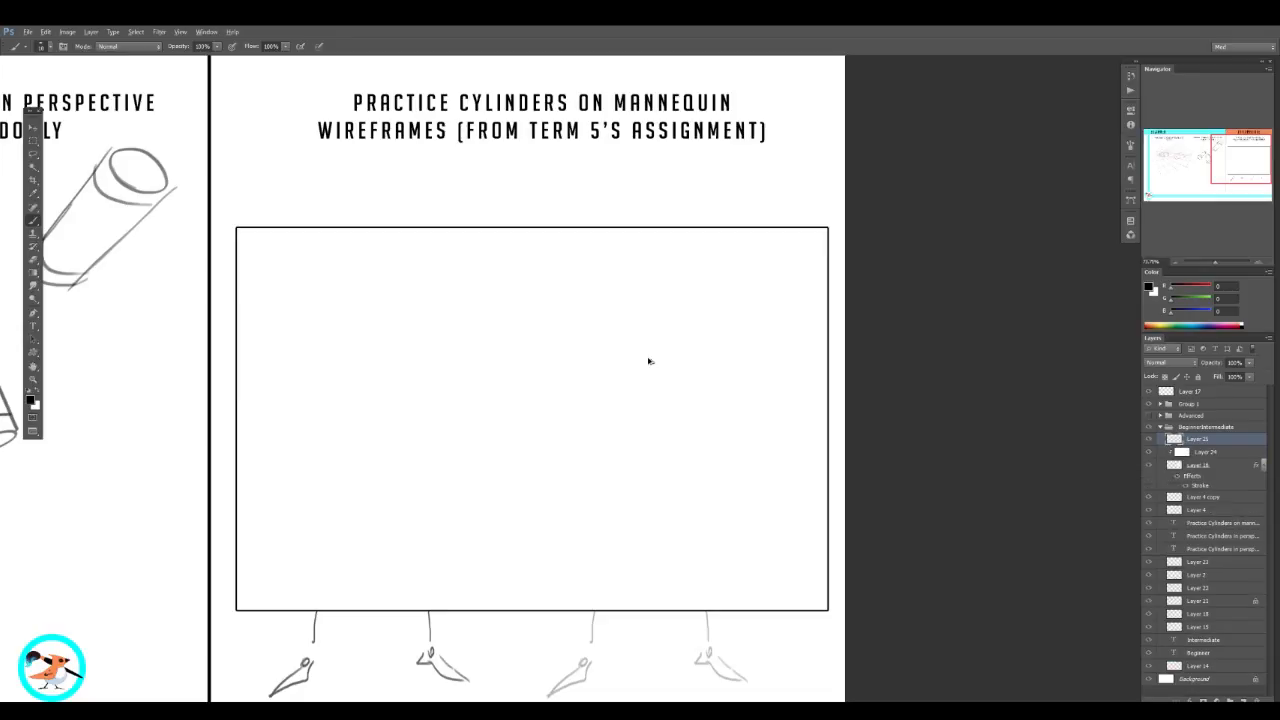
Step: Sketch two small rotated cylinders with contour bands in the upper right of the blank Intermediate frame
mouse_move(676, 318)
mouse_down()
mouse_move(688, 338)
mouse_move(746, 312)
mouse_move(688, 340)
mouse_up()
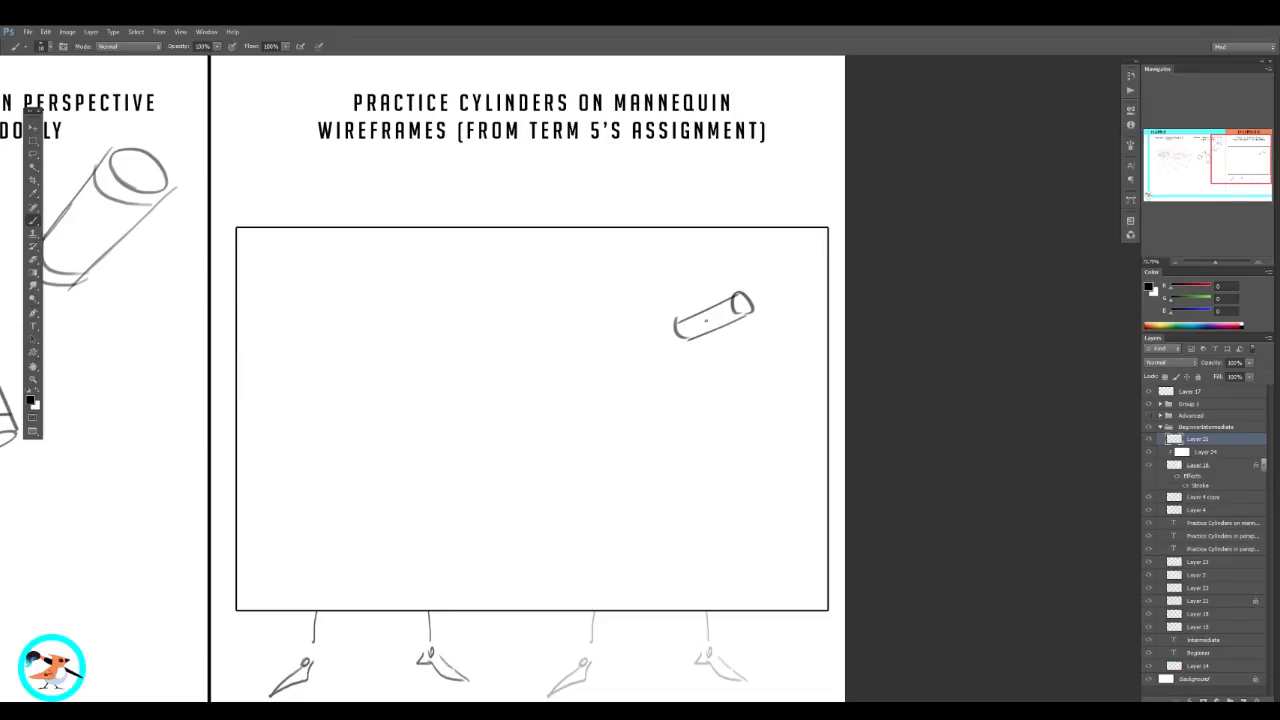
drag(724, 300, 736, 316)
mouse_move(630, 318)
mouse_down()
mouse_move(604, 322)
mouse_move(622, 258)
mouse_move(650, 260)
mouse_up()
drag(648, 264, 623, 335)
drag(617, 273, 646, 267)
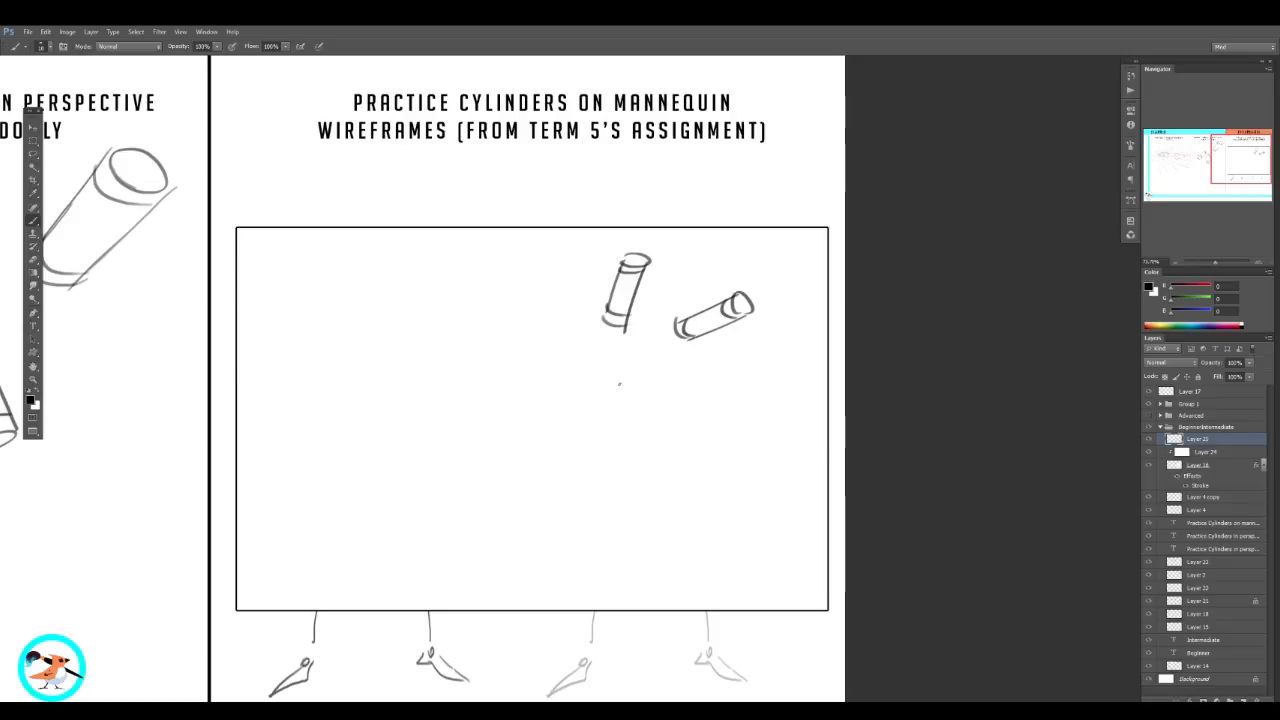
Step: Draw a wide and a narrow tilted cylinder below the first pair, and reinforce the upright cylinder's top band
mouse_move(612, 375)
mouse_down()
mouse_move(650, 357)
mouse_move(668, 393)
mouse_move(622, 374)
mouse_move(644, 412)
mouse_up()
mouse_move(614, 372)
mouse_down()
mouse_move(640, 412)
mouse_move(676, 388)
mouse_up()
mouse_move(622, 368)
mouse_down()
mouse_move(708, 390)
mouse_move(766, 356)
mouse_move(760, 376)
mouse_move(710, 390)
mouse_up()
mouse_move(718, 366)
mouse_down()
mouse_move(722, 384)
mouse_move(750, 376)
mouse_up()
drag(638, 262, 715, 262)
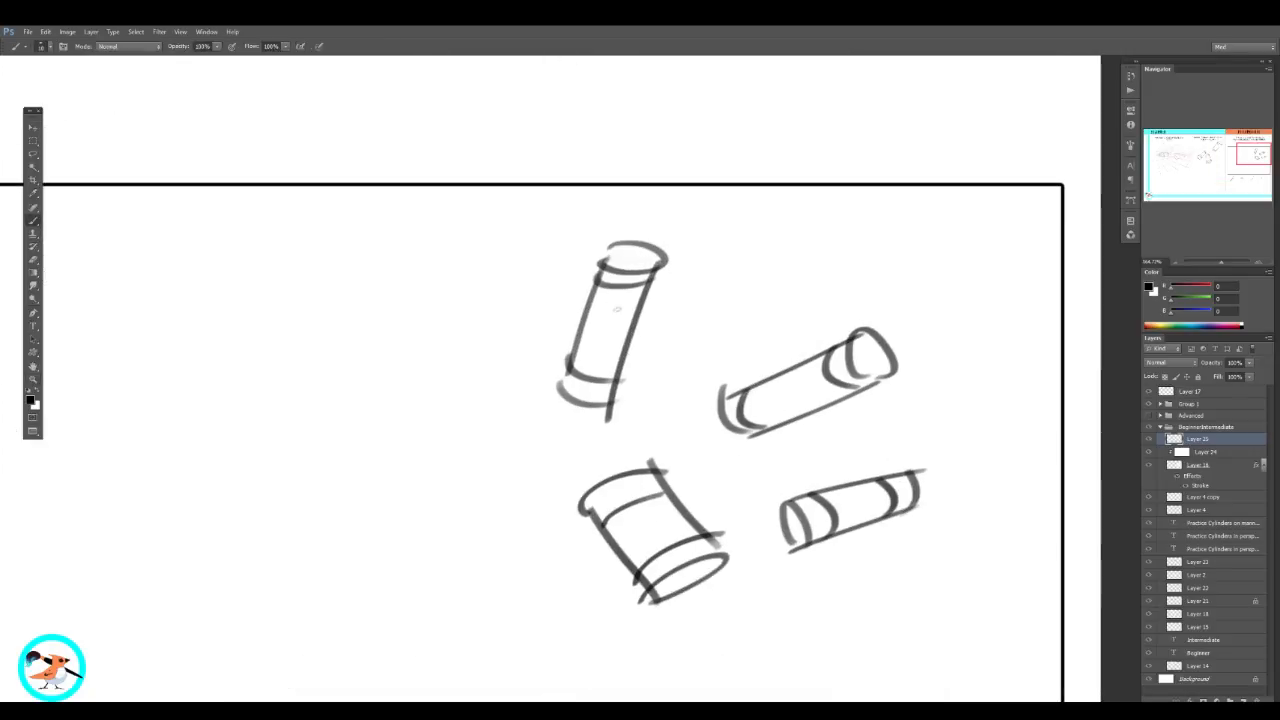
drag(598, 276, 652, 280)
Step: Add a long diagonal cylinder and a short, strongly foreshortened one to the left of the cylinder group
drag(555, 543, 738, 369)
key(z)
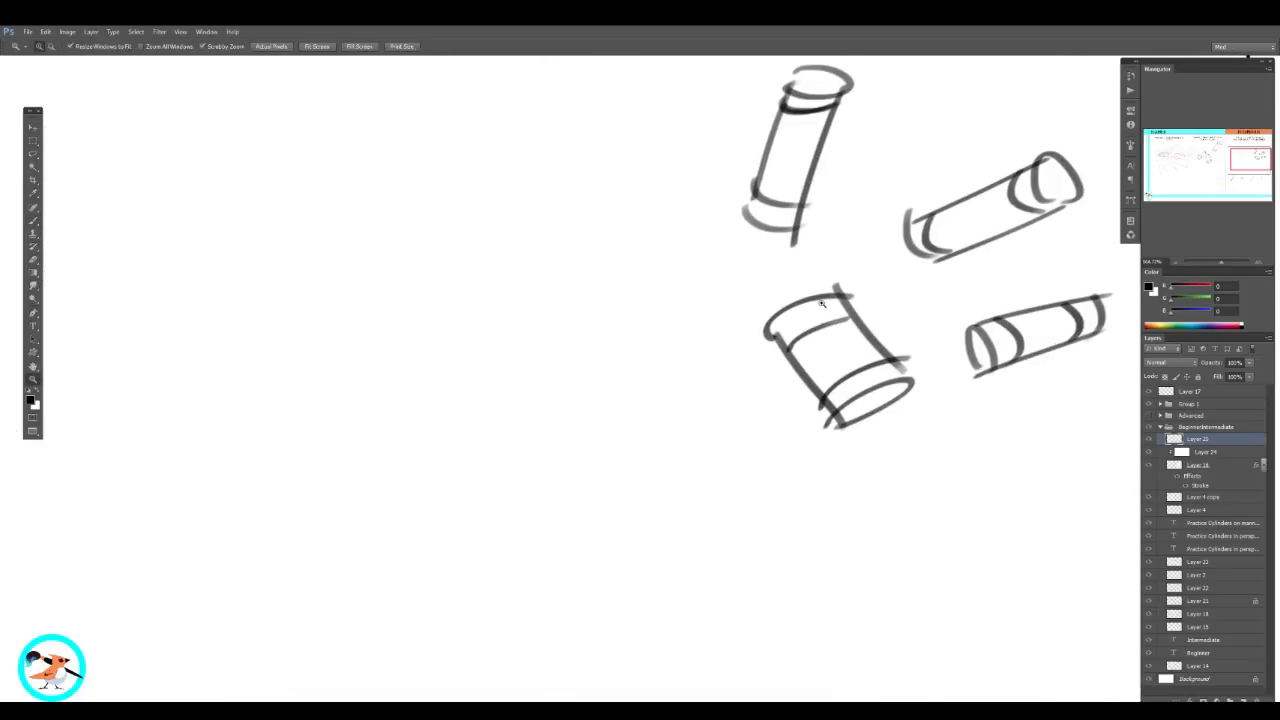
mouse_move(820, 304)
mouse_down()
mouse_move(786, 318)
mouse_move(813, 281)
mouse_up()
drag(929, 322, 965, 322)
key(b)
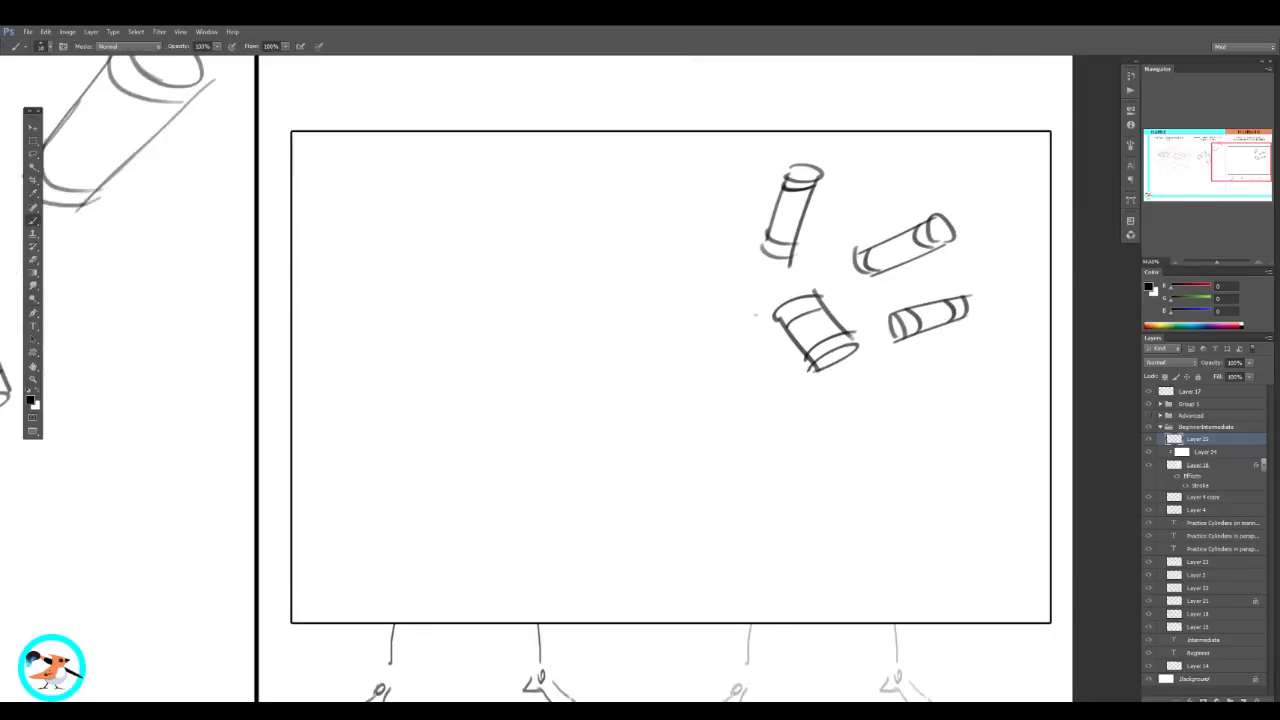
mouse_move(642, 318)
mouse_down()
mouse_move(703, 275)
mouse_move(730, 302)
mouse_move(664, 340)
mouse_up()
drag(698, 286, 712, 310)
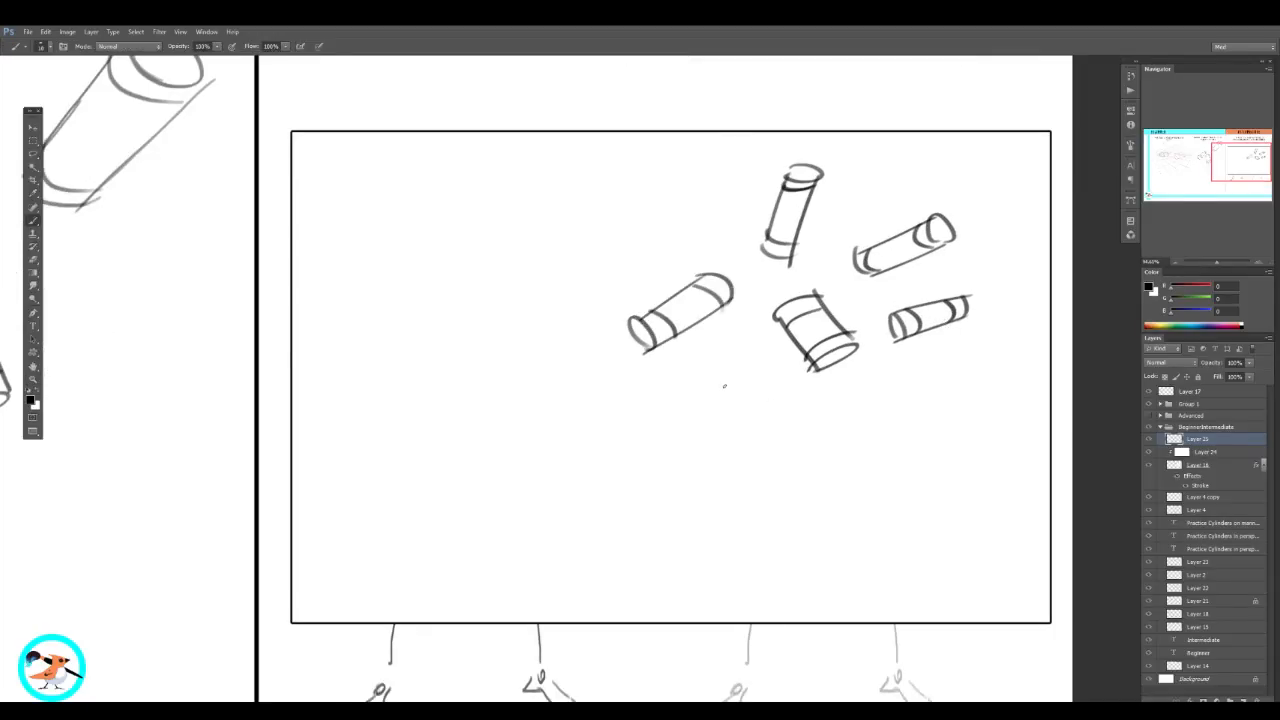
mouse_move(704, 386)
mouse_down()
mouse_move(706, 414)
mouse_move(730, 416)
mouse_up()
key(z)
key(b)
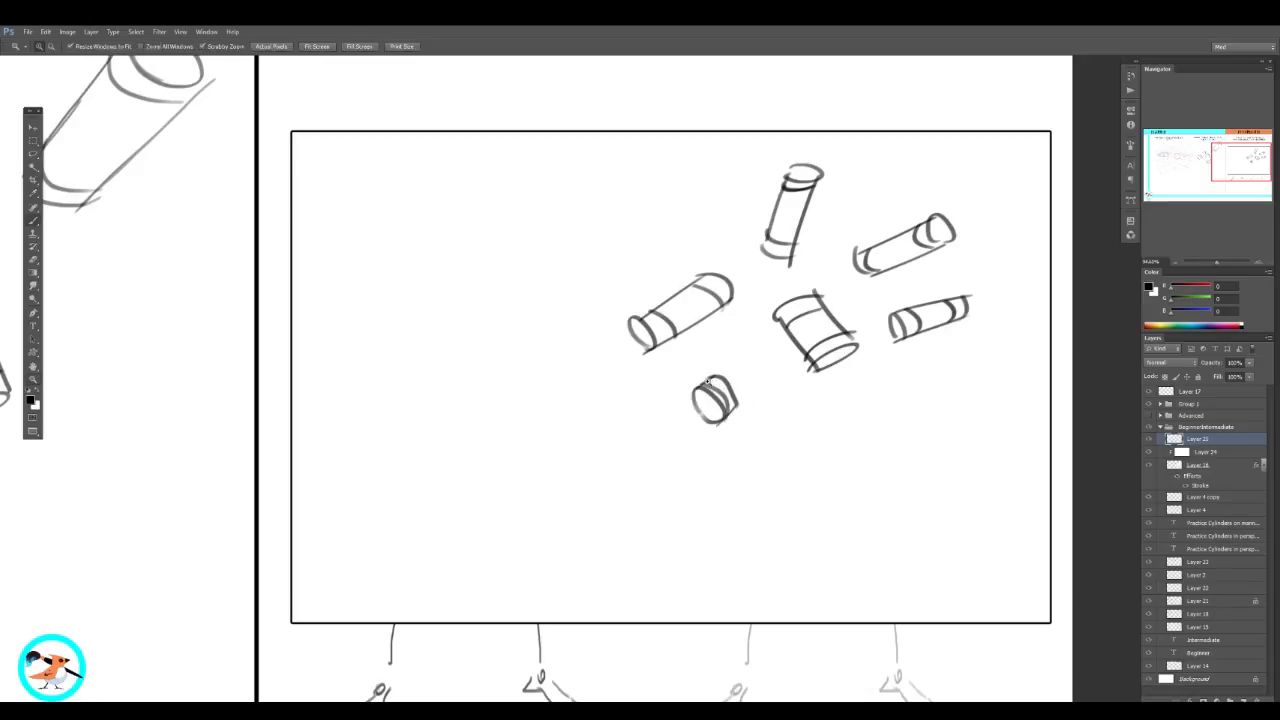
Step: Draw a tilted box in the lower left of the Intermediate frame with a contour line wrapping around its faces
key(z)
alt+click(784, 381)
key(b)
mouse_move(578, 399)
mouse_down()
mouse_move(556, 421)
mouse_move(611, 428)
mouse_up()
mouse_move(553, 424)
mouse_down()
mouse_move(598, 448)
mouse_move(562, 452)
mouse_move(598, 474)
mouse_up()
mouse_move(598, 452)
mouse_down()
mouse_move(602, 477)
mouse_move(615, 456)
mouse_up()
mouse_move(612, 424)
mouse_down()
mouse_move(614, 456)
mouse_move(588, 448)
mouse_move(590, 470)
mouse_up()
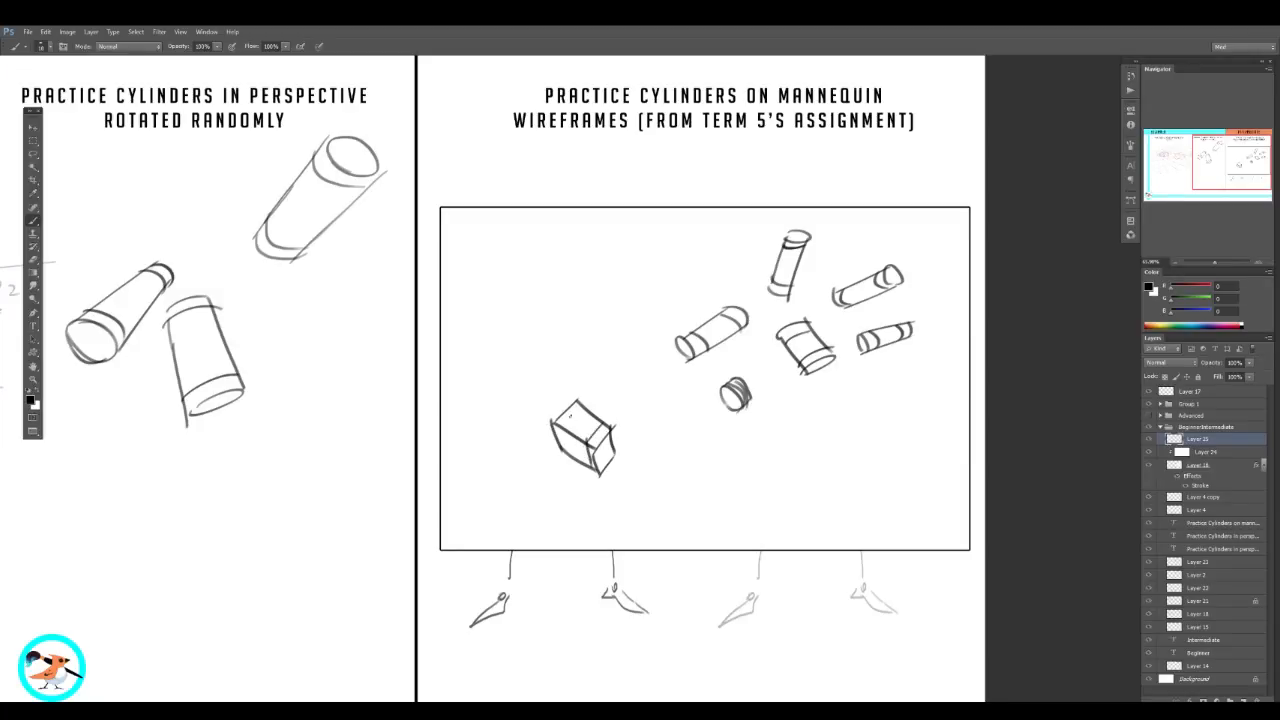
drag(584, 404, 570, 420)
drag(568, 430, 576, 464)
Step: Draw a narrow upright box above the tilted one, with a contour line near its top end
mouse_move(602, 308)
mouse_down()
mouse_move(611, 365)
mouse_move(623, 306)
mouse_move(638, 369)
mouse_move(642, 292)
mouse_up()
drag(642, 292, 638, 370)
drag(600, 309, 616, 295)
mouse_move(617, 295)
mouse_down()
mouse_move(647, 292)
mouse_move(625, 322)
mouse_move(645, 302)
mouse_up()
drag(683, 357, 603, 385)
mouse_move(600, 460)
mouse_down()
mouse_move(530, 360)
mouse_move(618, 485)
mouse_up()
key(ctrl+z)
Step: Draw a long diagonal box in the upper left of the Intermediate frame with contour lines near its ends
drag(549, 304, 658, 268)
drag(547, 320, 572, 332)
mouse_move(571, 312)
mouse_down()
mouse_move(574, 337)
mouse_move(652, 290)
mouse_up()
drag(651, 292, 658, 268)
mouse_move(577, 309)
mouse_down()
mouse_move(575, 332)
mouse_move(585, 310)
mouse_up()
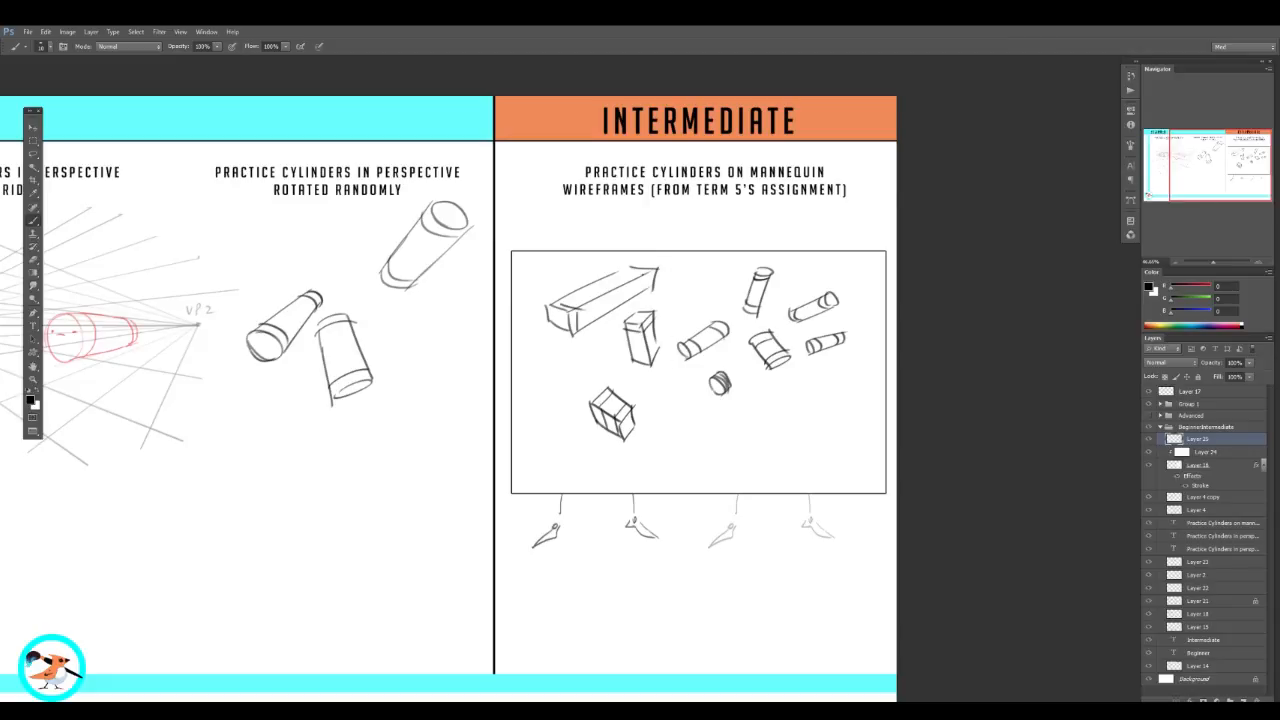
drag(646, 272, 641, 294)
mouse_move(619, 270)
mouse_down()
mouse_move(654, 267)
mouse_move(647, 279)
mouse_up()
key(ctrl+z)
Step: Draw a freehand black frame around the perspective grid exercise and write "10 PGS" below it
key(z)
mouse_move(866, 447)
mouse_down()
mouse_move(880, 446)
mouse_move(868, 448)
mouse_up()
drag(259, 441, 637, 422)
key(b)
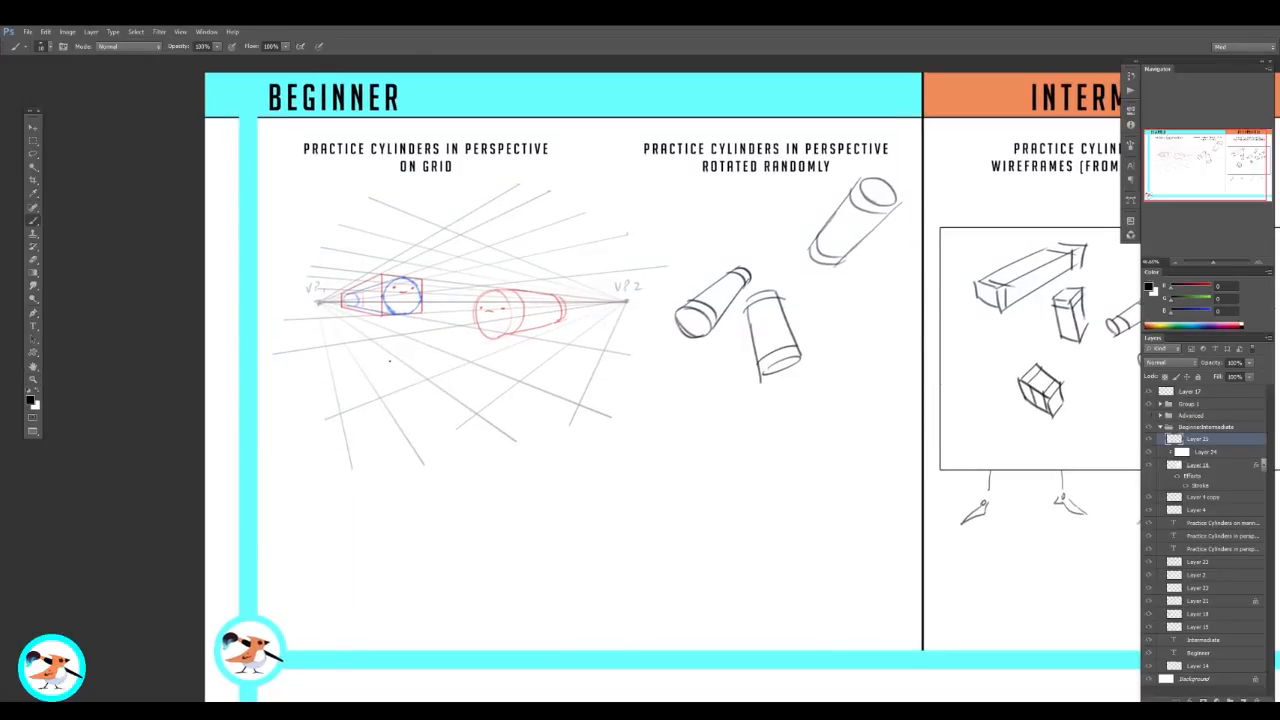
mouse_move(289, 192)
mouse_down()
mouse_move(281, 428)
mouse_move(660, 400)
mouse_move(570, 190)
mouse_move(288, 190)
mouse_up()
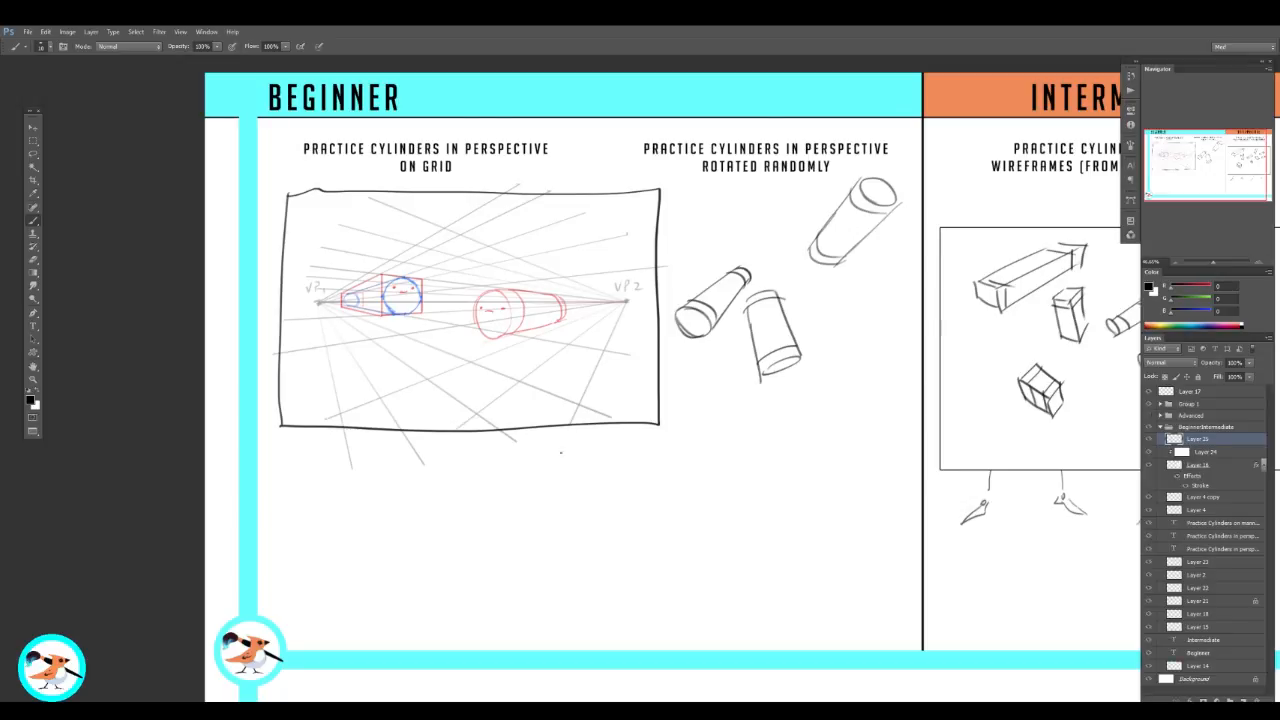
drag(562, 442, 609, 456)
drag(705, 486, 681, 463)
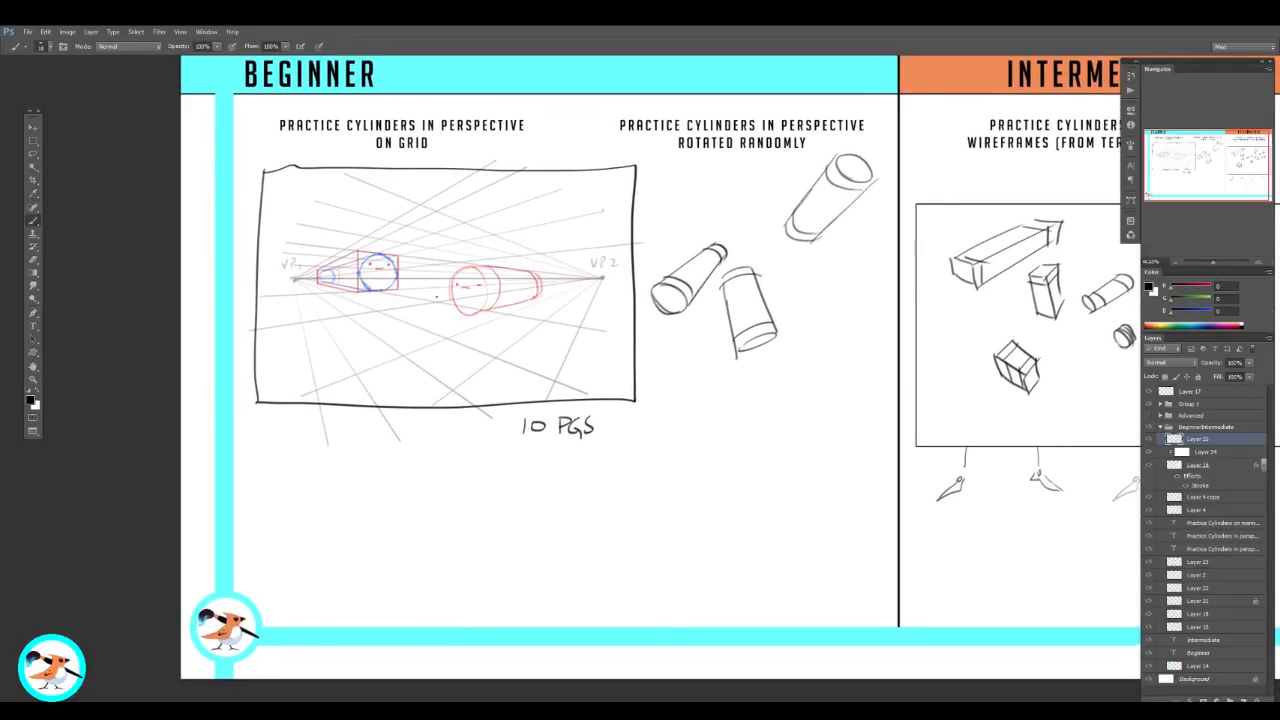
Step: Draw three upright cylinders on the grid: two standing near the horizon and a wide one in the foreground, with contour bands
drag(534, 210, 545, 215)
key(ctrl+z)
mouse_move(458, 205)
mouse_down()
mouse_move(486, 201)
mouse_move(490, 266)
mouse_move(460, 266)
mouse_move(491, 207)
mouse_up()
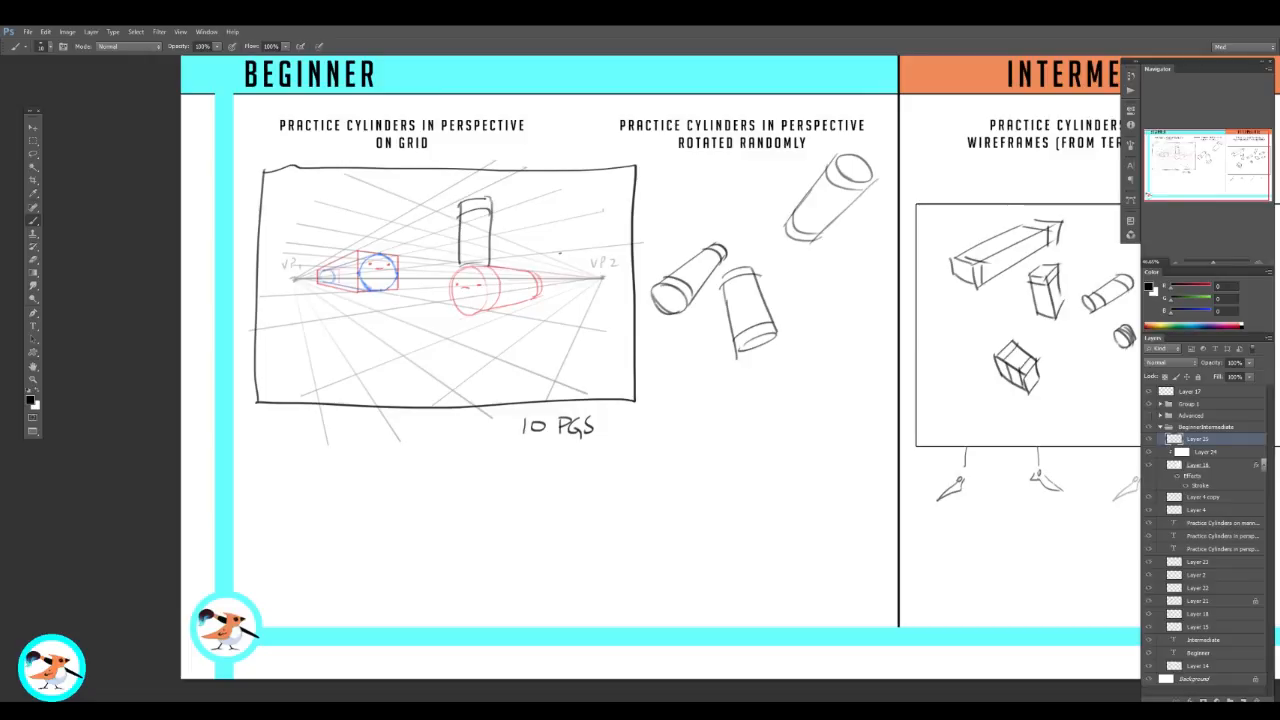
mouse_move(546, 244)
mouse_down()
mouse_move(572, 243)
mouse_move(573, 280)
mouse_move(547, 286)
mouse_move(572, 255)
mouse_up()
mouse_move(340, 338)
mouse_down()
mouse_move(340, 384)
mouse_move(398, 398)
mouse_up()
drag(421, 340, 420, 392)
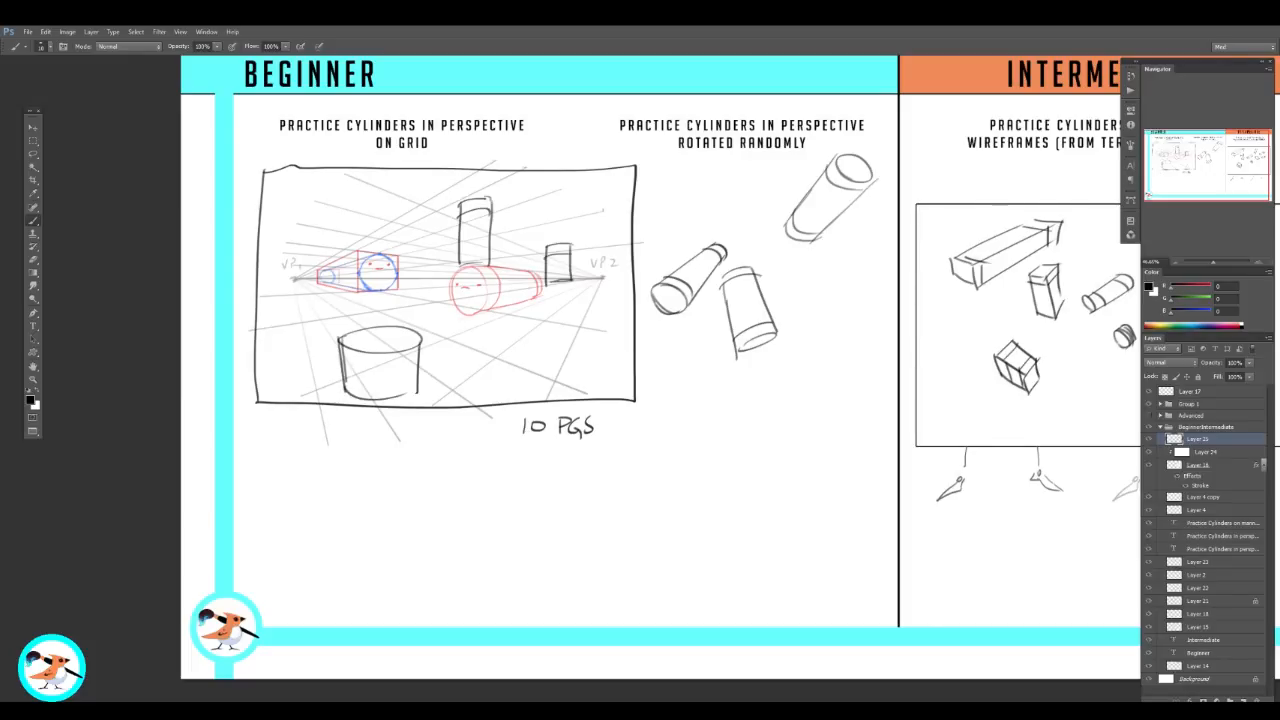
drag(340, 355, 420, 356)
Step: On a new layer, draw a vertical stack of four ellipses that grow rounder from the horizon line downward
key(ctrl+alt+shift+n)
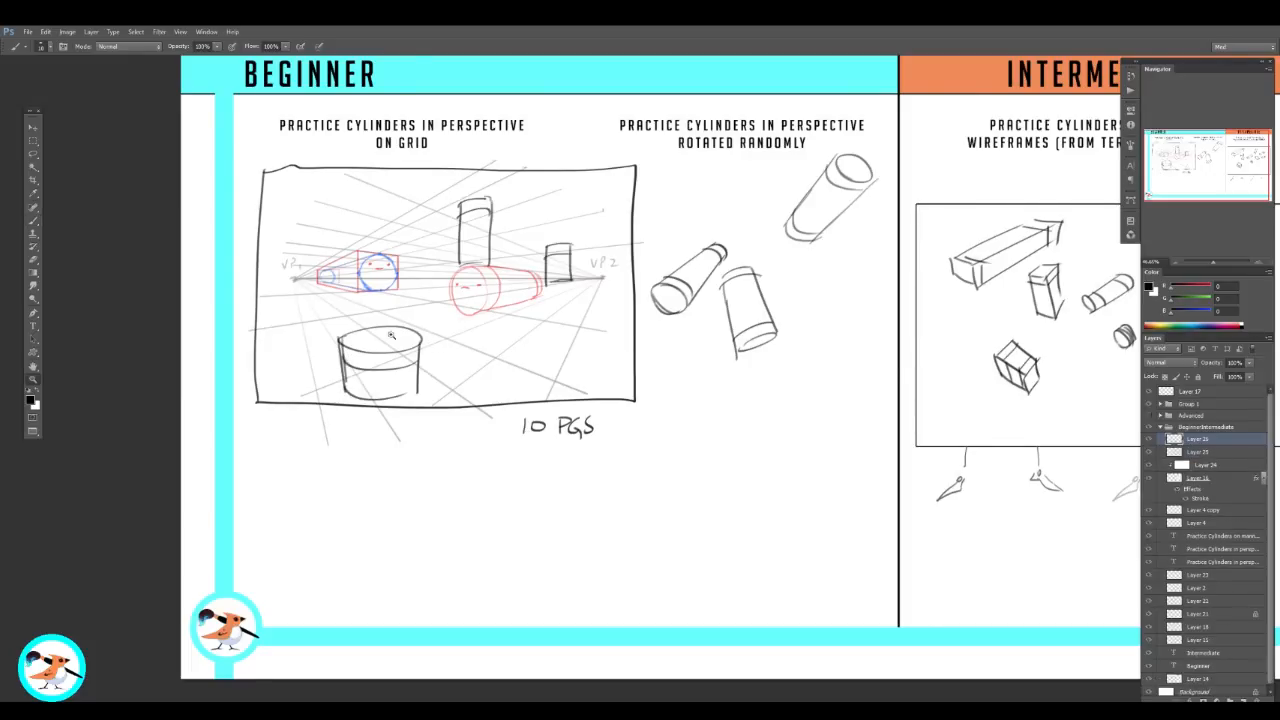
mouse_move(382, 283)
mouse_down()
mouse_move(450, 283)
mouse_move(416, 283)
mouse_move(430, 289)
mouse_move(430, 338)
mouse_move(420, 334)
mouse_move(434, 339)
mouse_move(410, 330)
mouse_move(420, 335)
mouse_up()
key(ctrl+z)
key(ctrl+z)
key(ctrl+z)
mouse_move(426, 380)
mouse_down()
mouse_move(494, 393)
mouse_move(430, 378)
mouse_move(419, 388)
mouse_up()
key(ctrl+z)
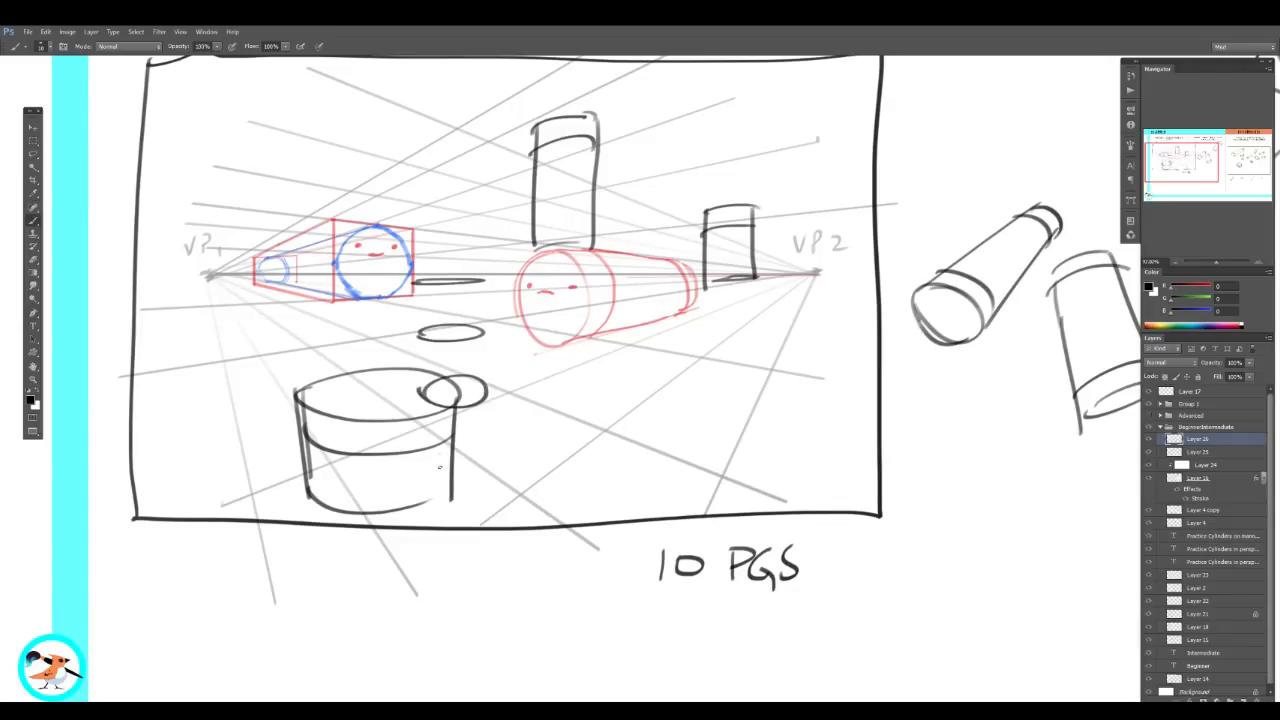
drag(445, 442, 432, 480)
Step: Connect the stacked ellipses with vertical side lines and extend both sides above the horizon line
drag(414, 277, 428, 470)
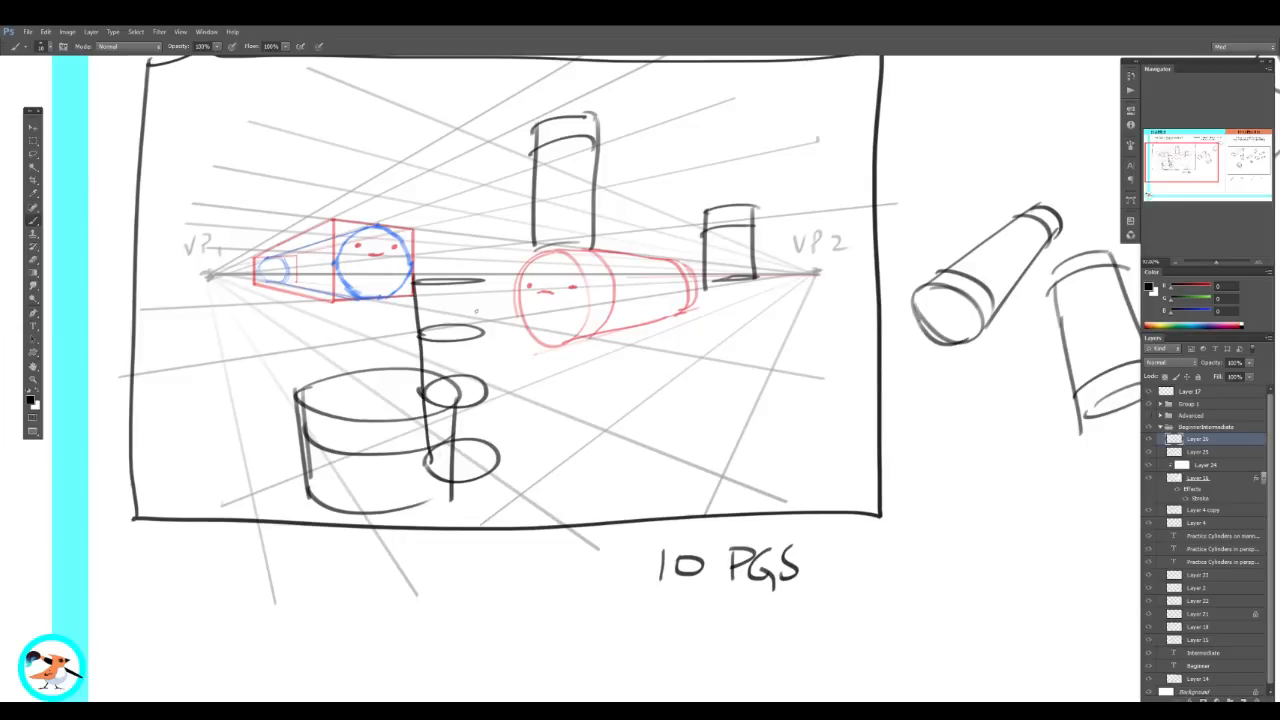
drag(484, 272, 490, 468)
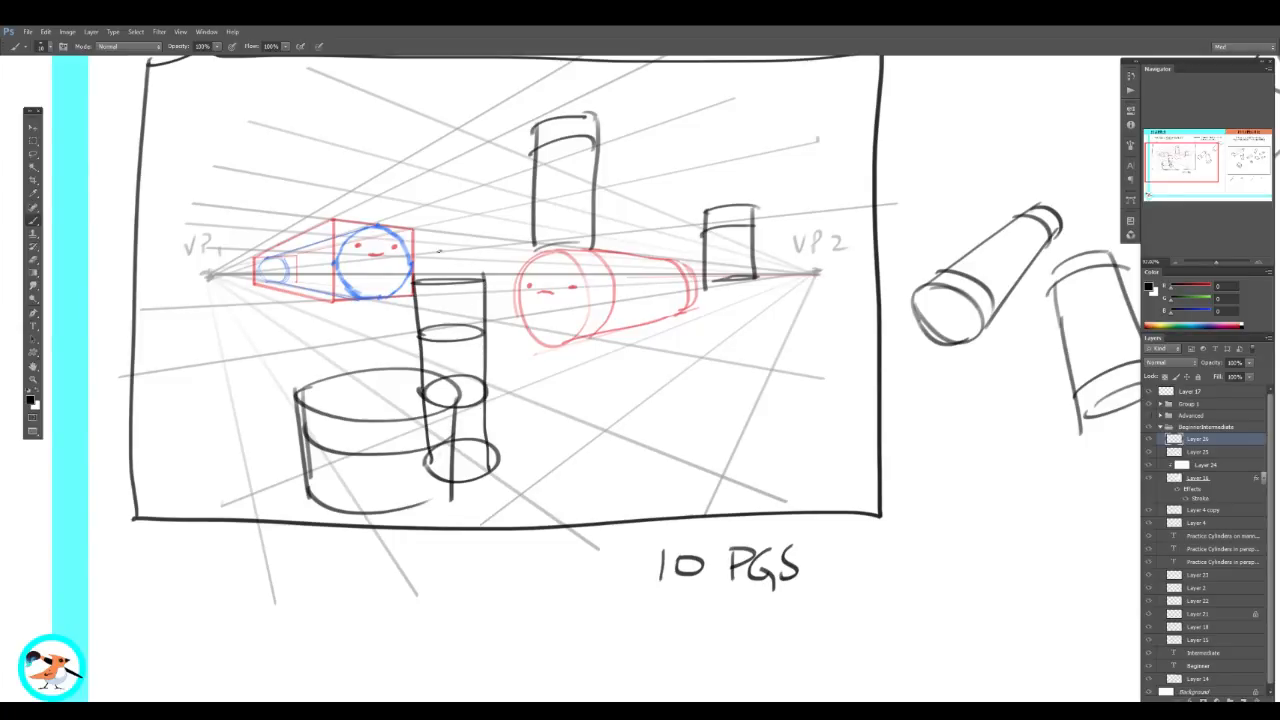
drag(415, 288, 418, 160)
drag(482, 288, 478, 154)
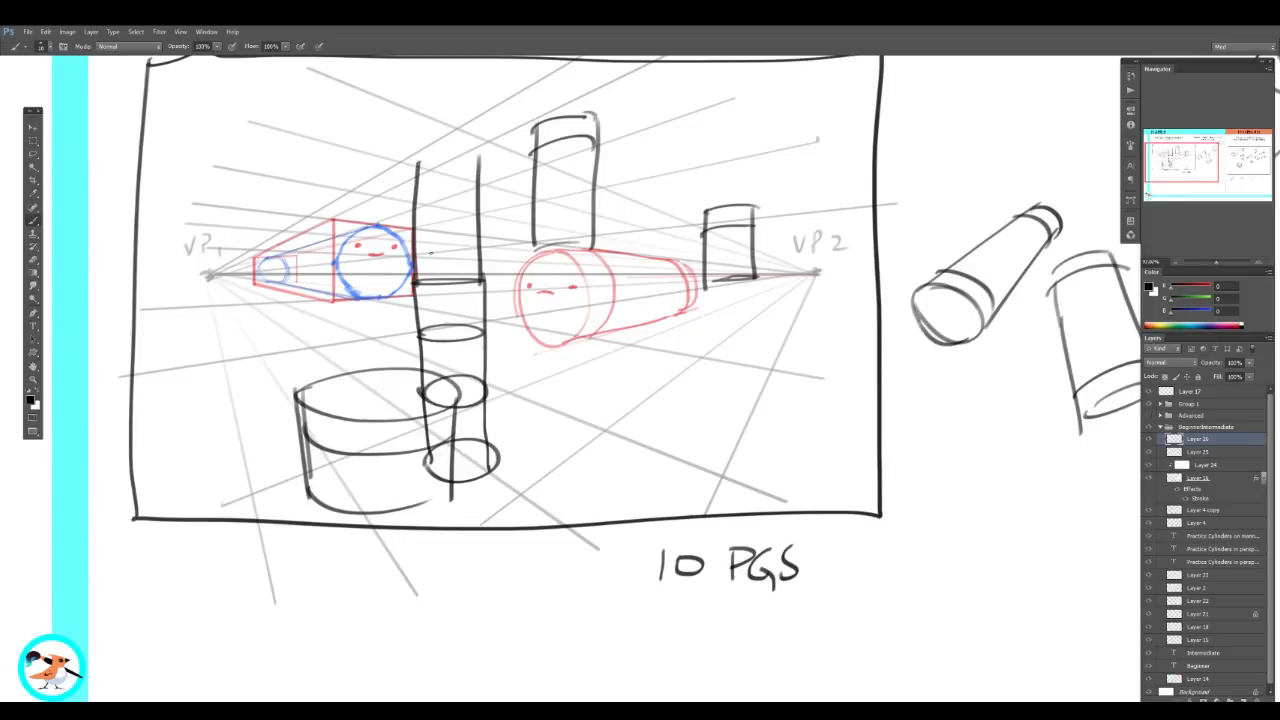
Step: Mark the horizon line with an arrow and add progressively rounder ellipses up the column above it, extending its sides
mouse_move(170, 273)
mouse_down()
mouse_move(177, 288)
mouse_move(131, 288)
mouse_up()
drag(416, 247, 478, 249)
drag(431, 177, 488, 186)
mouse_move(417, 124)
mouse_down()
mouse_move(481, 122)
mouse_move(436, 113)
mouse_move(418, 177)
mouse_up()
drag(480, 123, 479, 183)
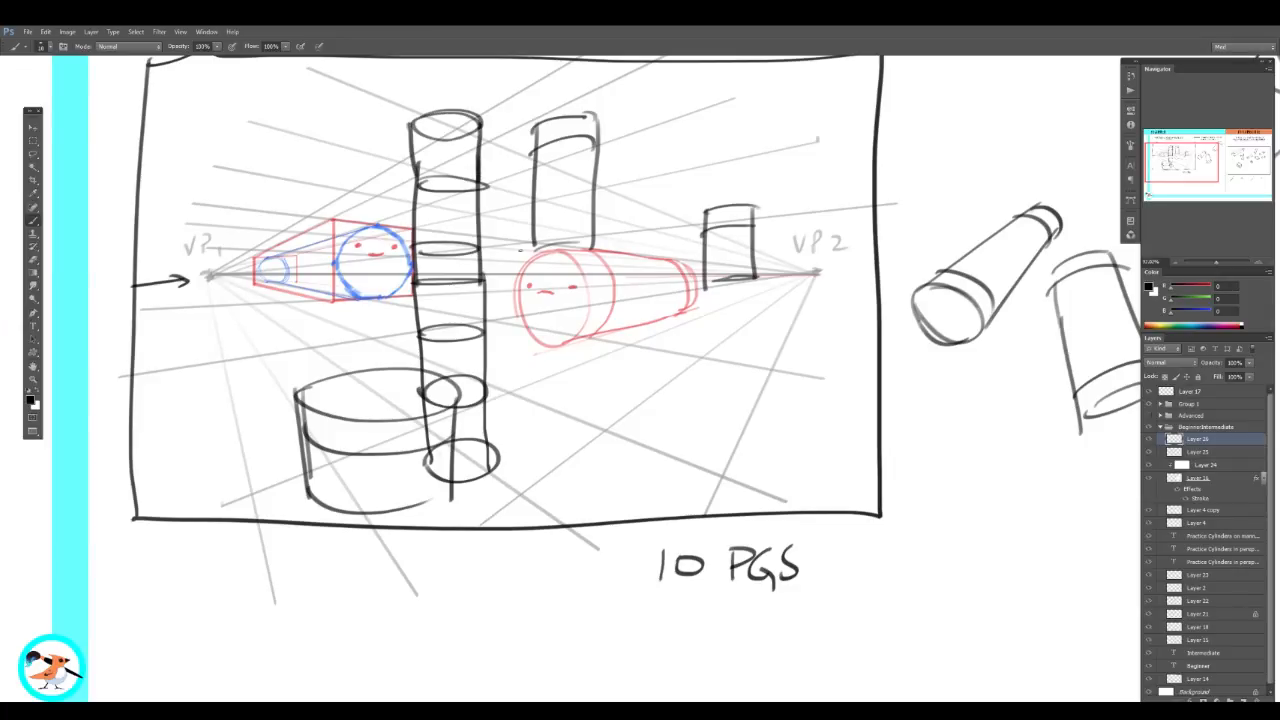
Step: Write "10 PGS" in the lower right corner of the Intermediate frame
key(z)
drag(539, 247, 505, 235)
alt+click(880, 397)
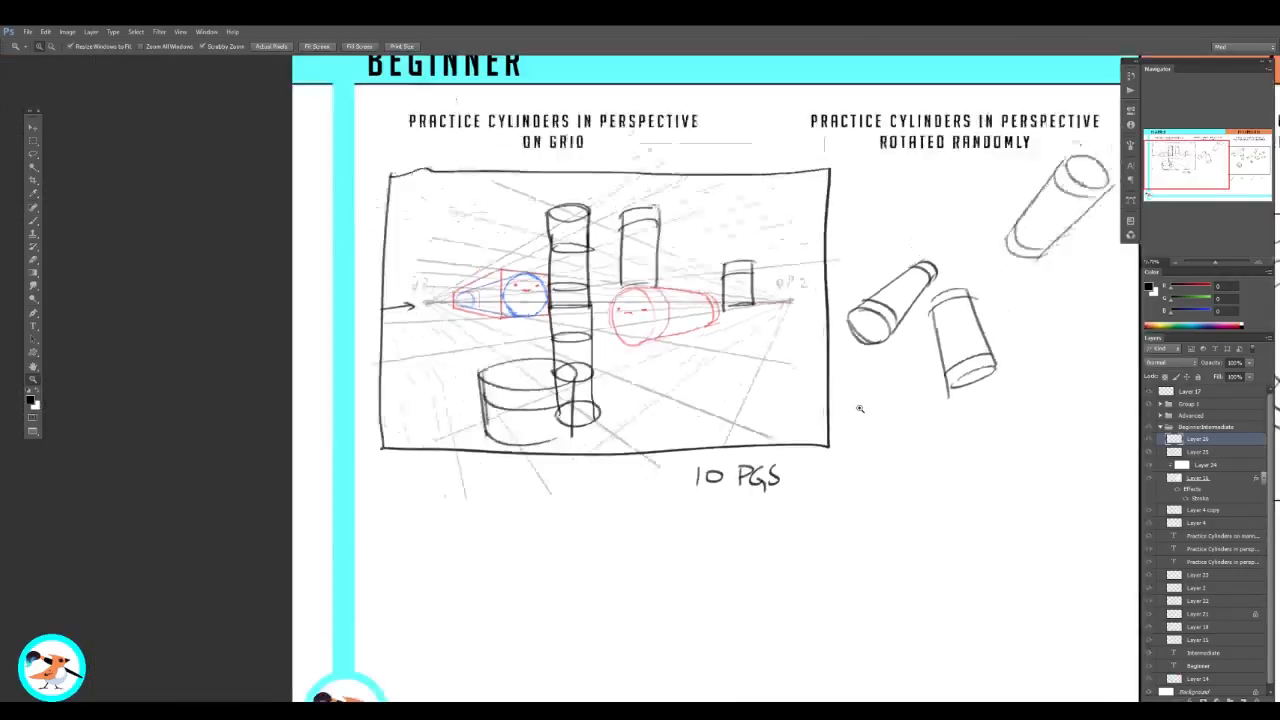
mouse_move(1020, 401)
mouse_down()
mouse_move(590, 362)
mouse_move(270, 387)
mouse_up()
key(b)
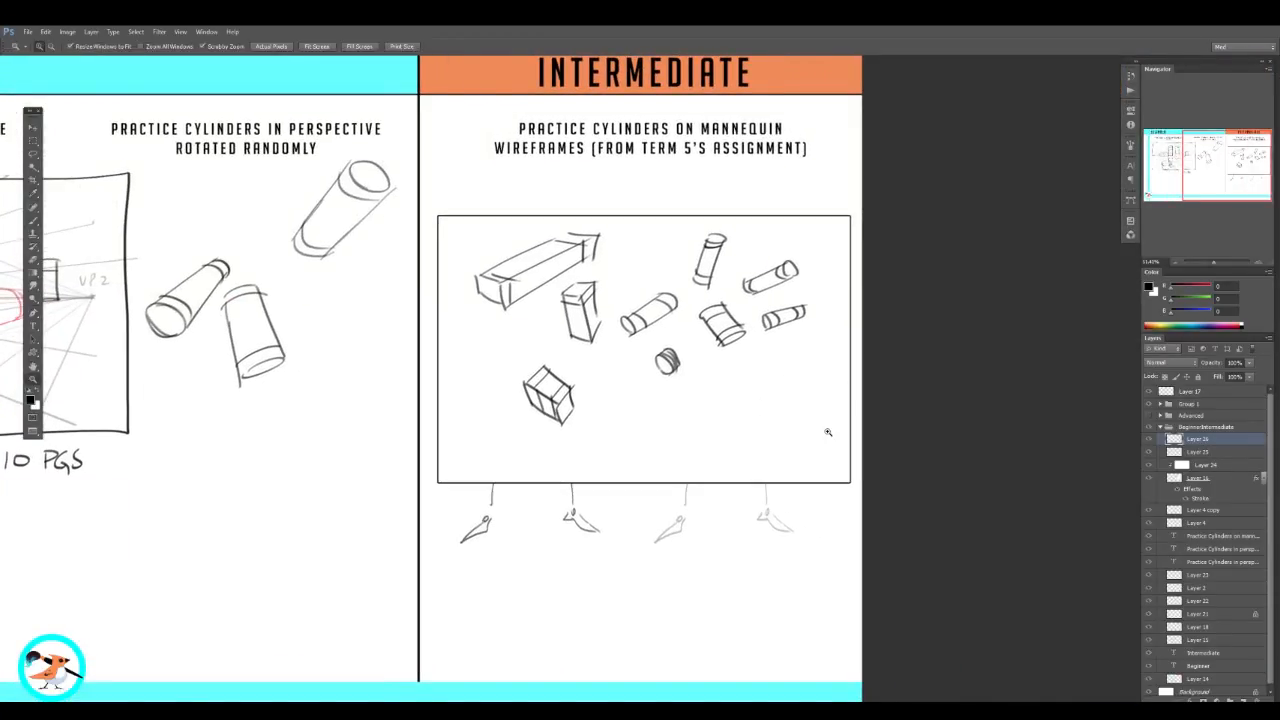
scroll(829, 434, up, 1)
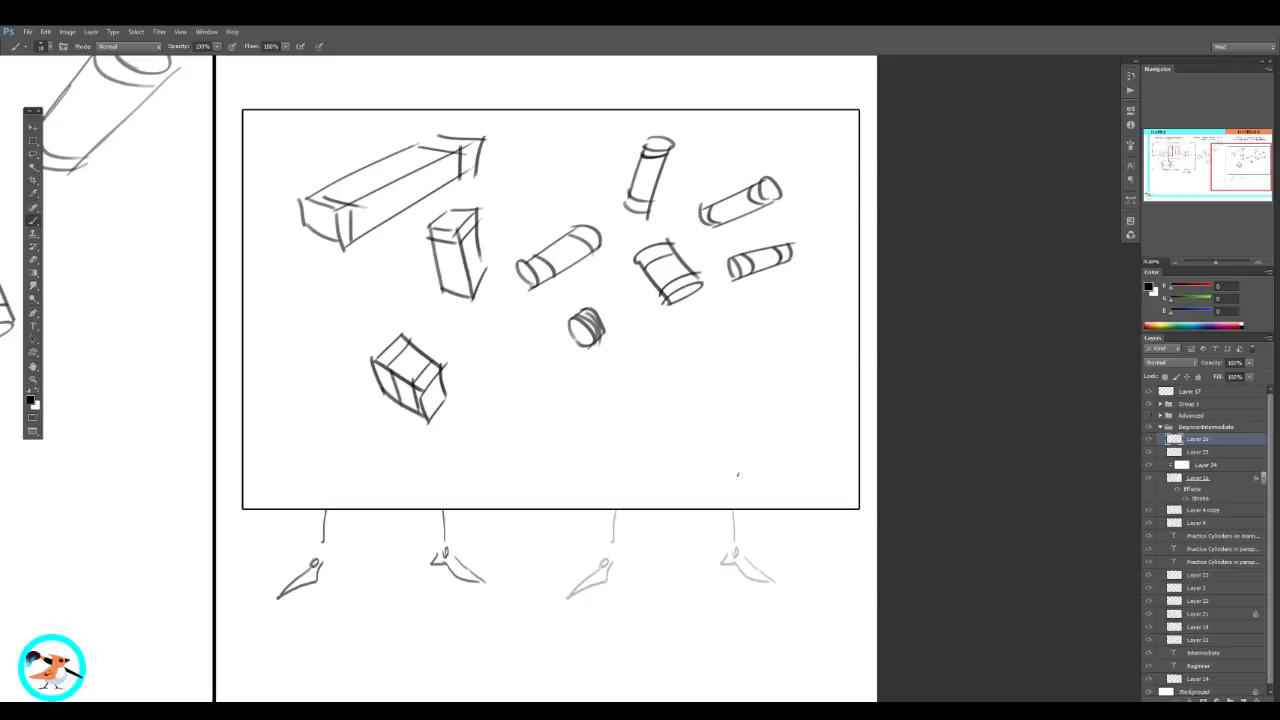
drag(727, 488, 727, 490)
drag(742, 468, 773, 479)
mouse_move(795, 469)
mouse_down()
mouse_move(788, 491)
mouse_move(801, 486)
mouse_up()
drag(857, 445, 721, 488)
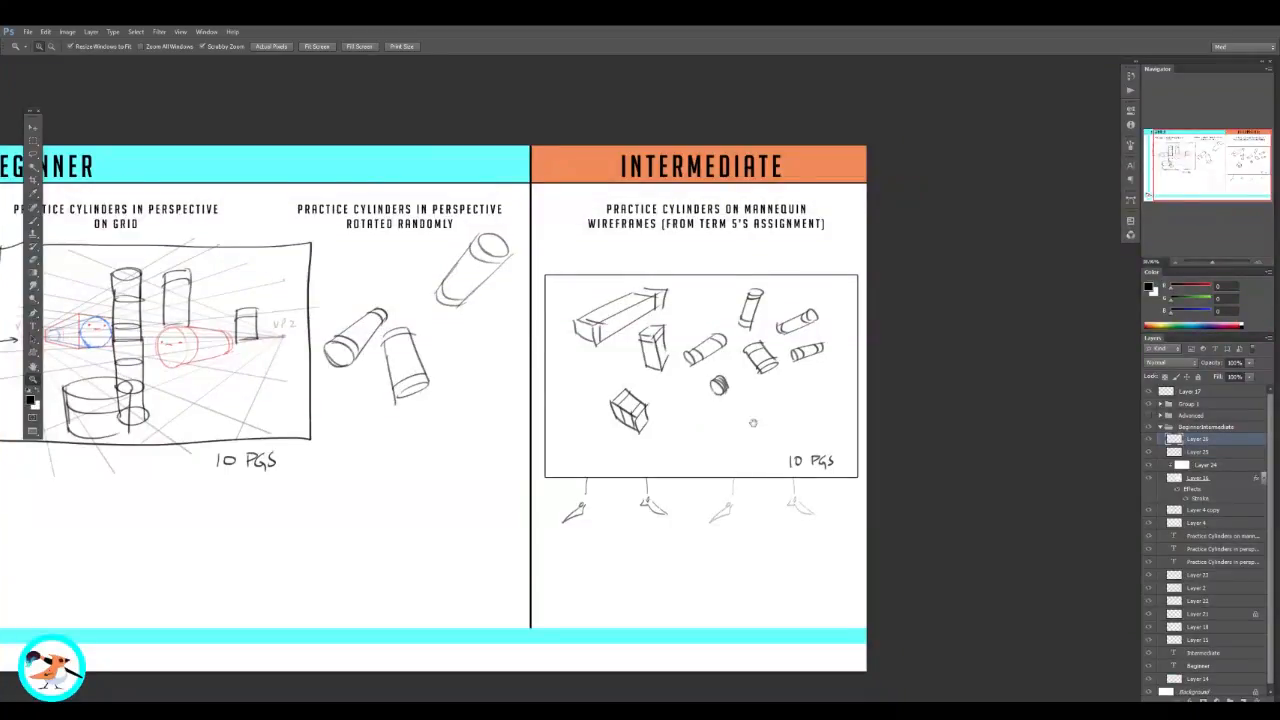
Step: Hide the practice cylinders and boxes layer and delete the white cover layer over the mannequin page in the Intermediate frame
drag(774, 421, 870, 411)
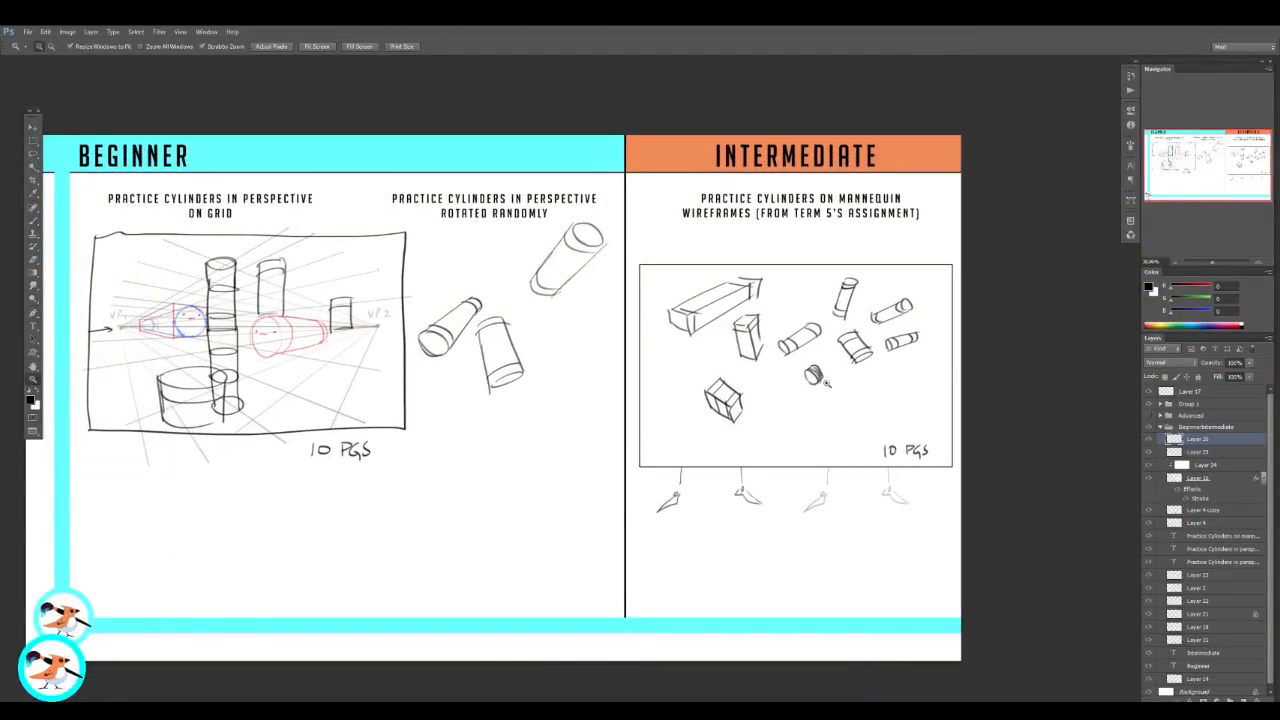
key(v)
drag(815, 378, 817, 397)
key(ctrl+z)
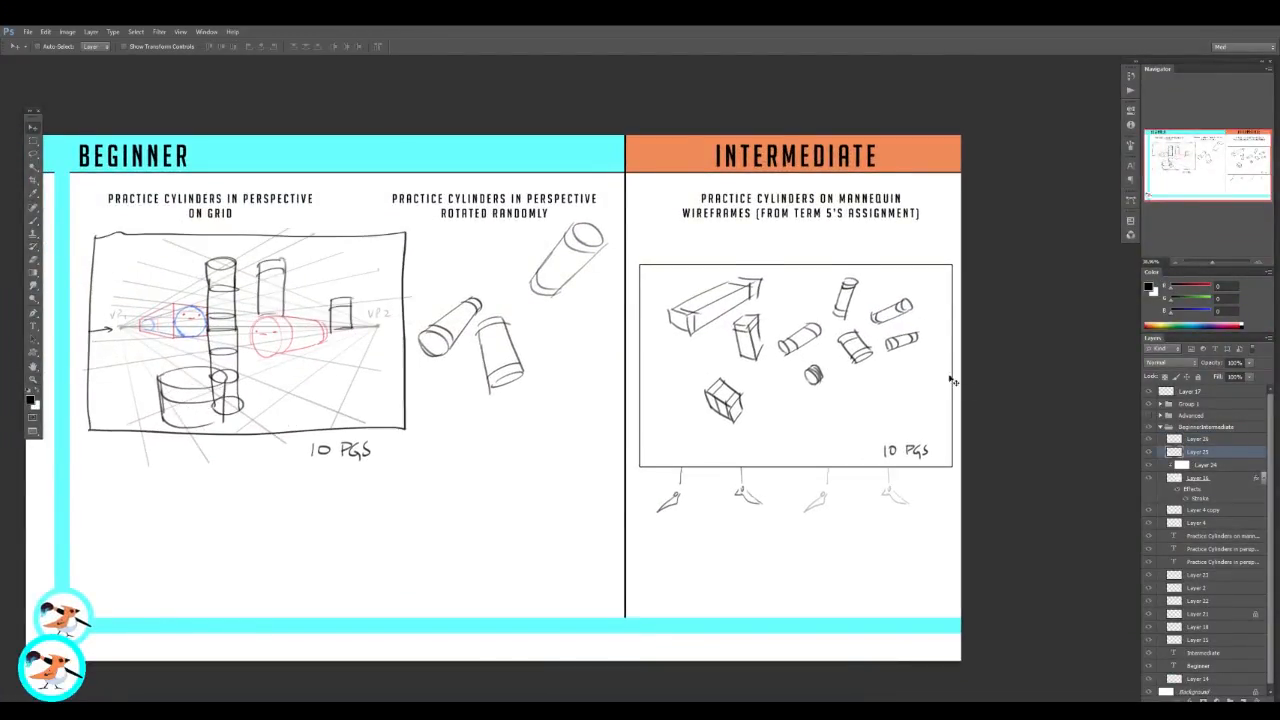
click(1149, 453)
click(1199, 466)
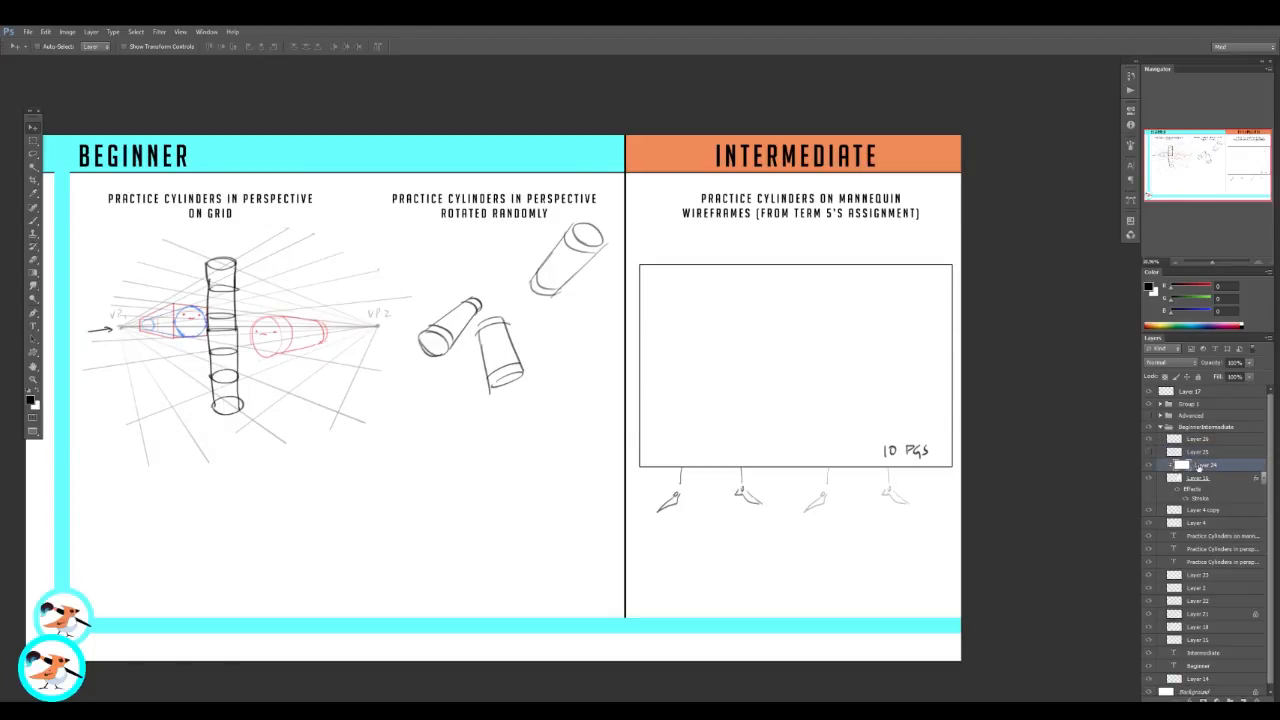
key(Delete)
key(z)
drag(965, 374, 1007, 372)
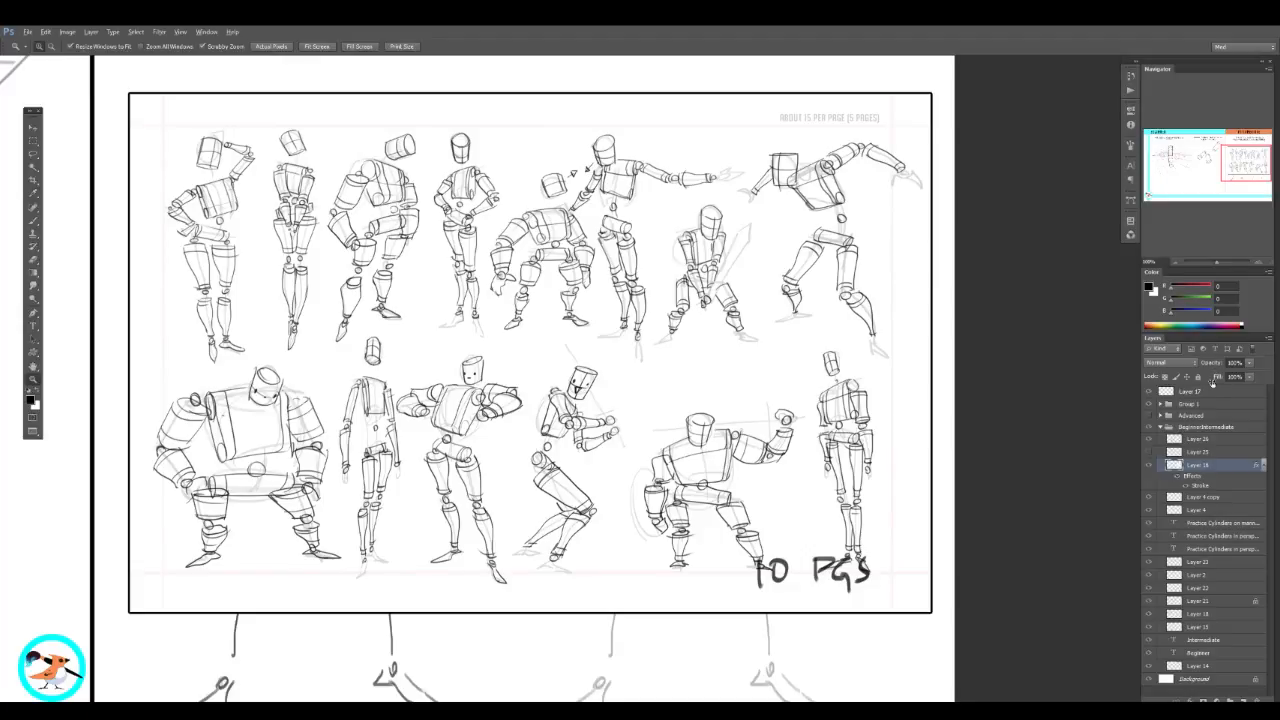
Step: On a new layer, draw red shoulder and hip lines across the crouching sword figure and the wide-stance figure with a raised fist
key(ctrl+alt+shift+n)
click(1210, 287)
key(b)
drag(680, 242, 730, 228)
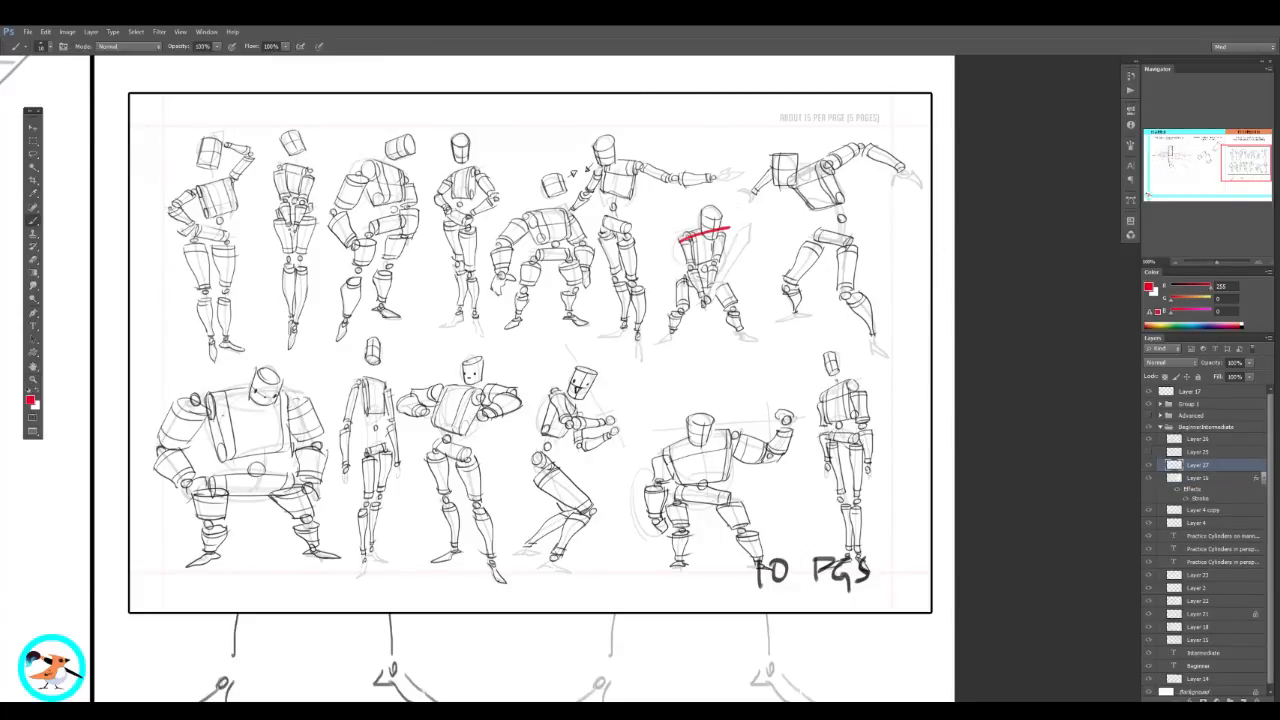
drag(676, 278, 720, 289)
drag(655, 457, 741, 432)
drag(671, 490, 743, 504)
Step: Mark the shoulders and hips of the leaning figure with crossed arms using short red lines
mouse_move(546, 389)
mouse_down()
mouse_move(578, 427)
mouse_move(546, 470)
mouse_move(565, 475)
mouse_up()
key(ctrl+alt+z)
key(ctrl+alt+z)
drag(554, 391, 576, 416)
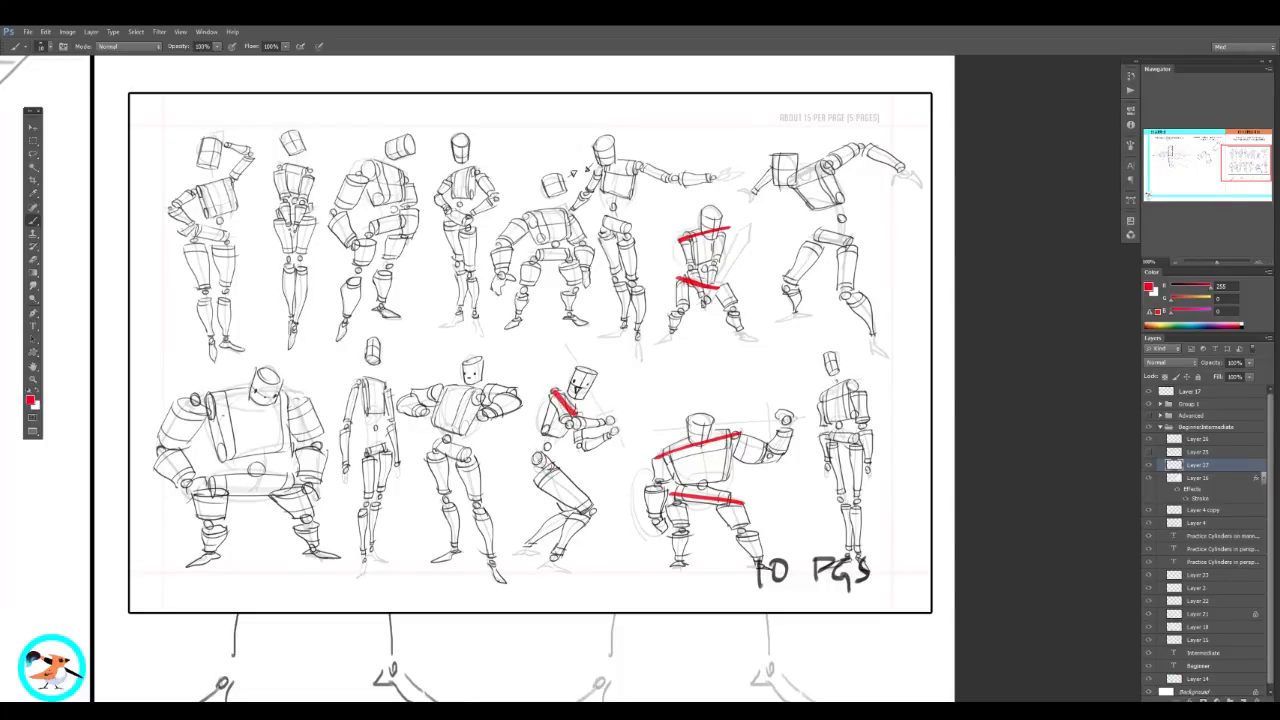
drag(531, 454, 558, 475)
key(ctrl+alt+z)
key(ctrl+alt+z)
Step: Draw red shoulder and hip lines on the raised-elbows figure, the slim standing figure and the bulky figure
drag(440, 391, 515, 386)
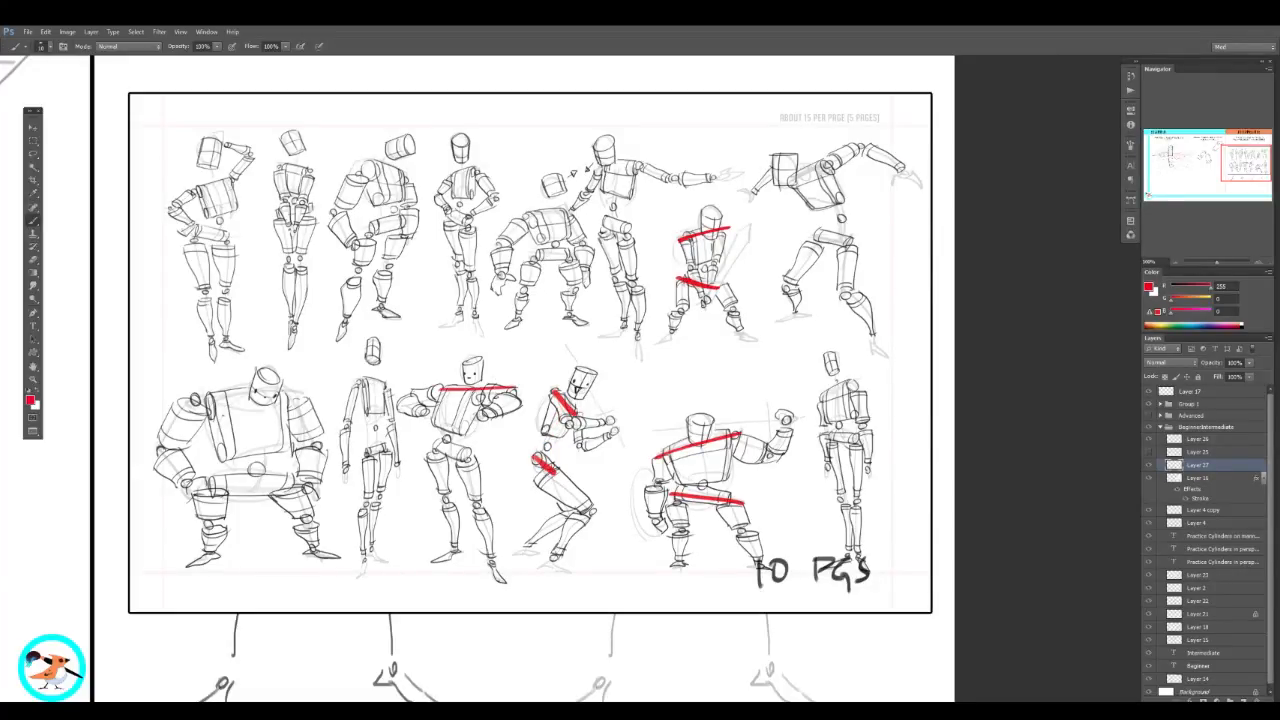
drag(434, 433, 479, 457)
mouse_move(375, 375)
mouse_down()
mouse_move(472, 376)
mouse_move(499, 396)
mouse_up()
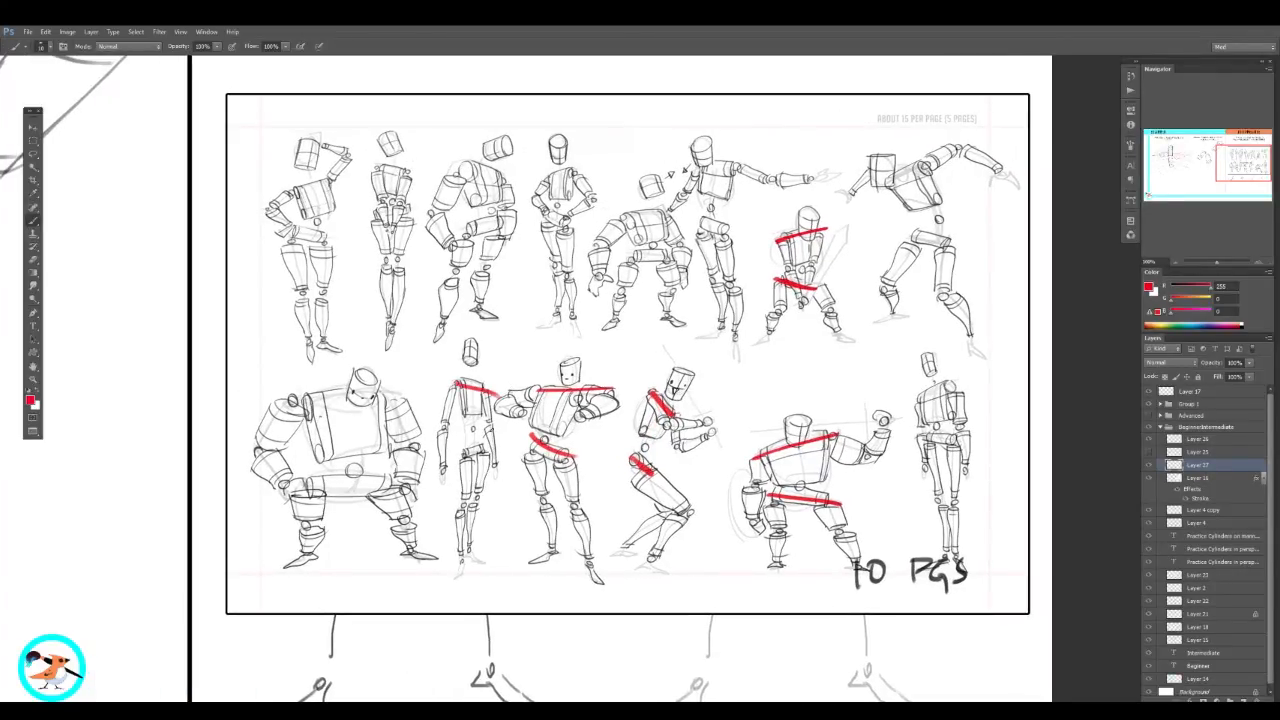
drag(455, 461, 501, 440)
drag(296, 403, 404, 393)
drag(298, 490, 400, 487)
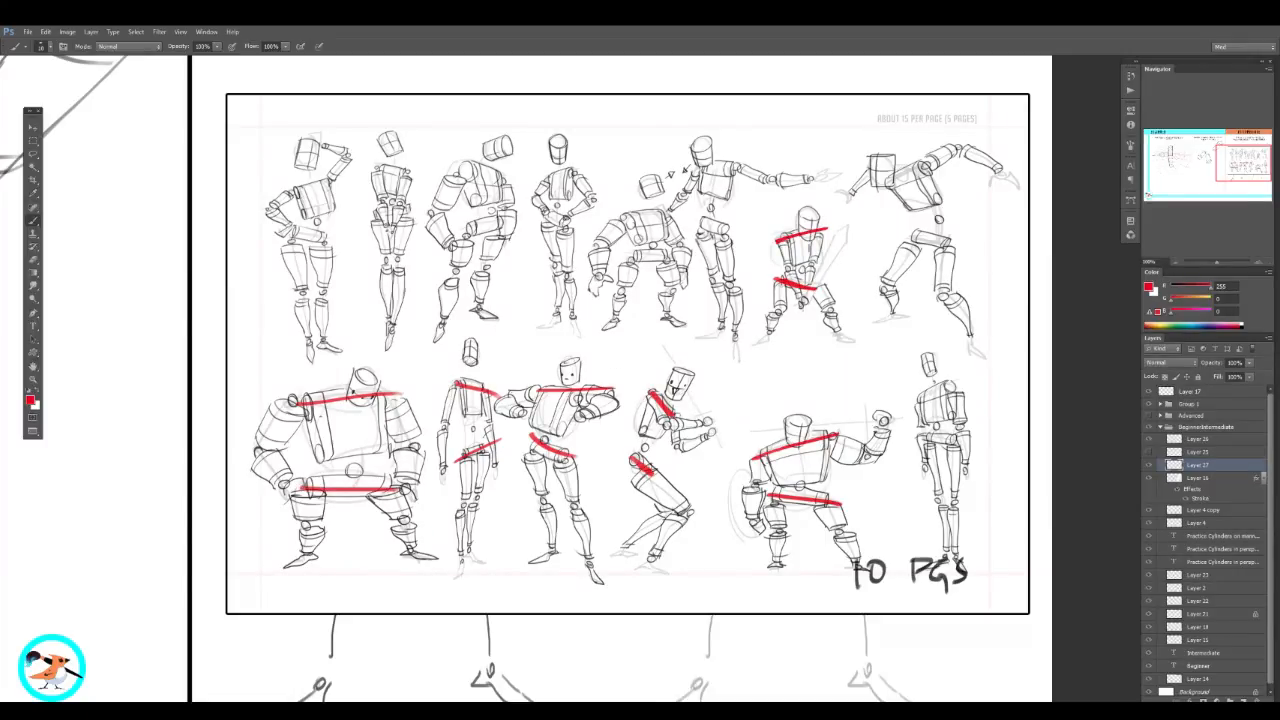
Step: Delete the red line layer and hide the mannequin page covering the two wireframe figures
key(z)
drag(887, 419, 858, 446)
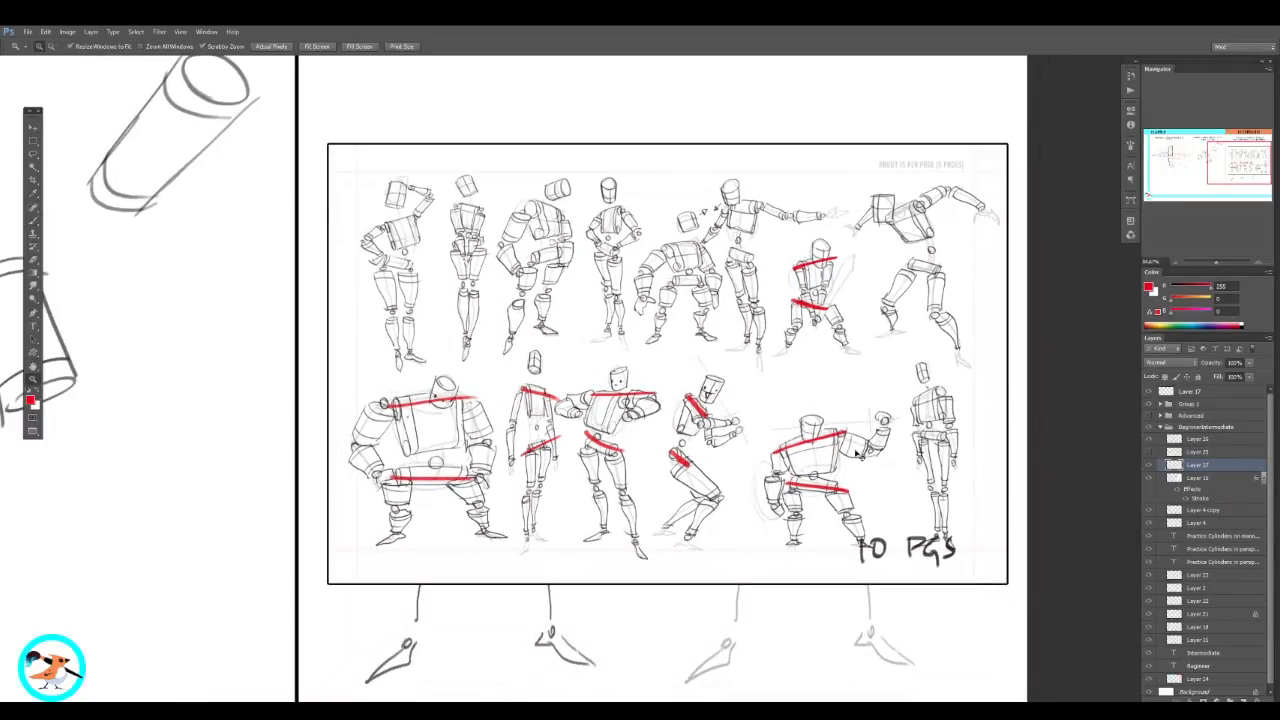
key(ctrl+e)
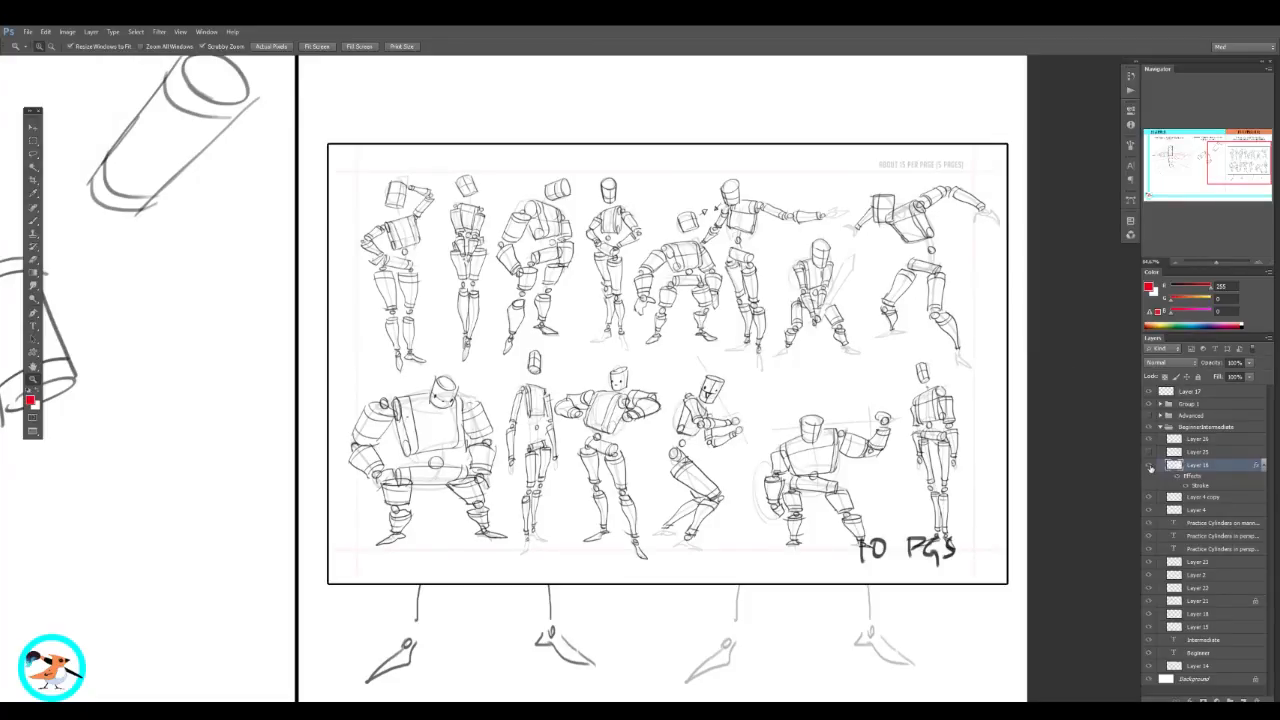
click(1149, 466)
key(v)
drag(603, 353, 601, 362)
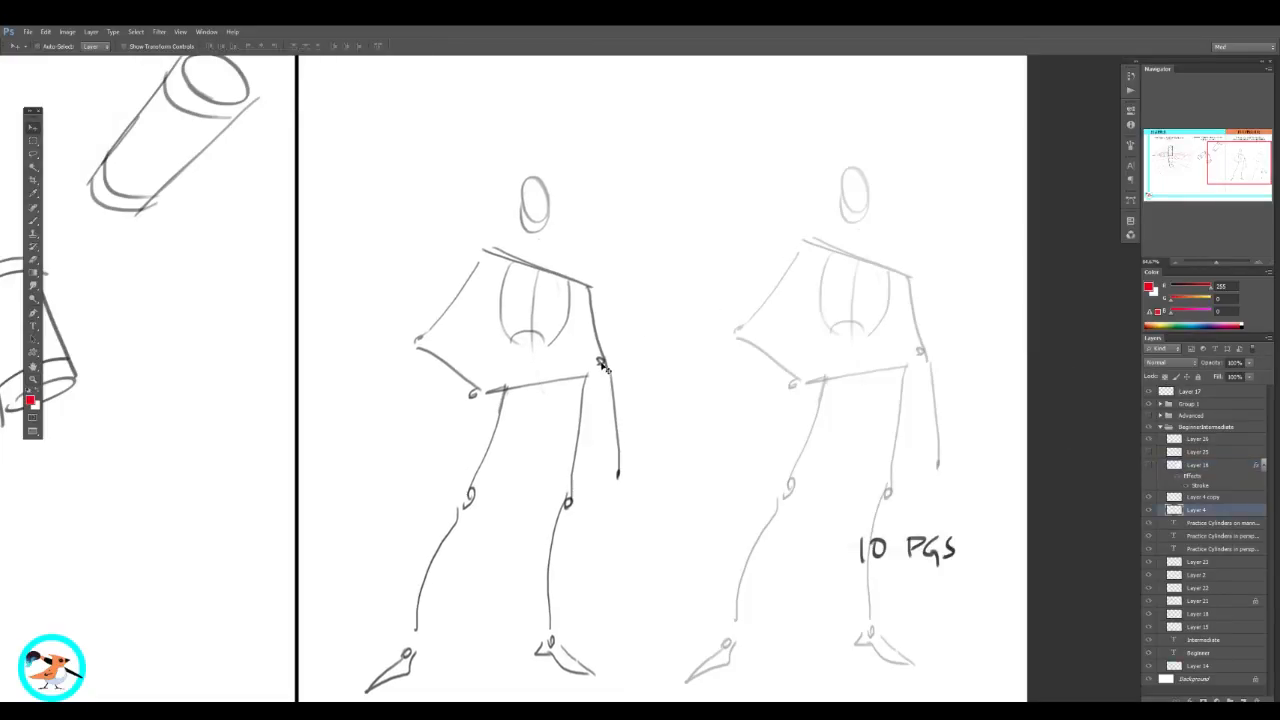
key(ctrl+z)
Step: Add an empty layer and erase the "10 PGS" note over the lighter wireframe figure
key(ctrl+shift+alt+n)
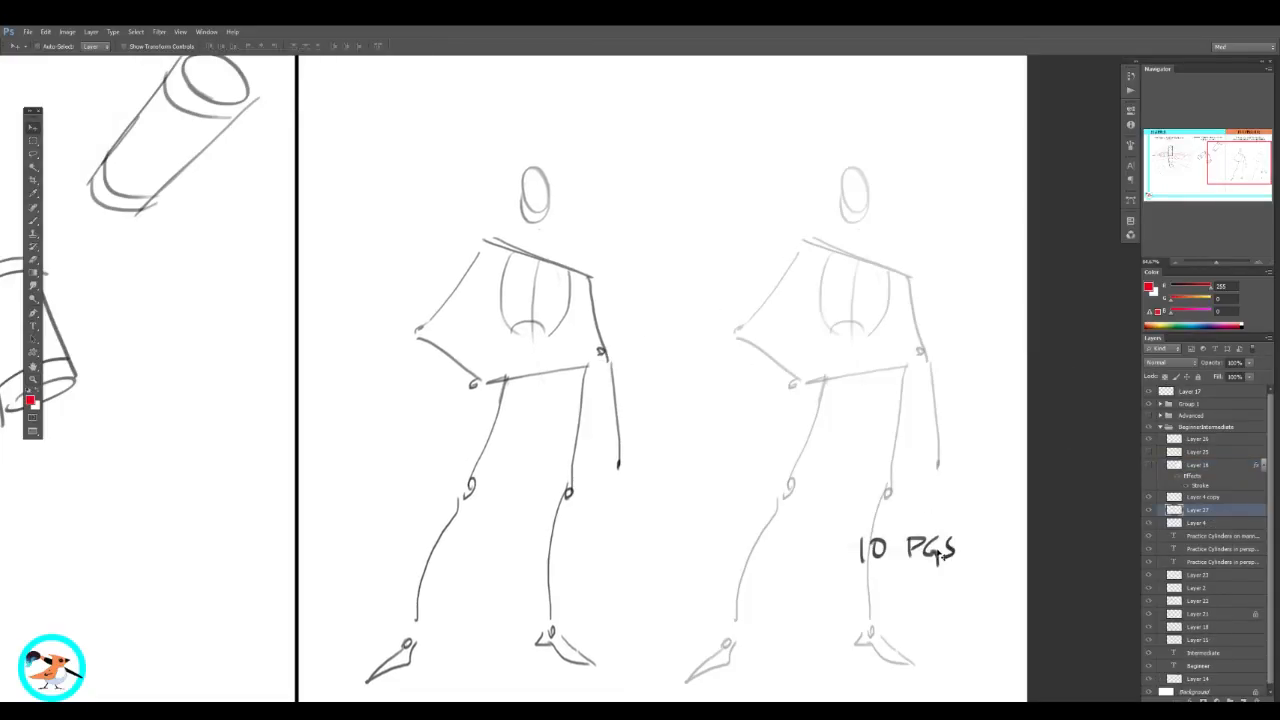
key(ctrl+z)
mouse_move(929, 547)
ctrl+mouse_down()
mouse_move(926, 560)
mouse_move(990, 553)
mouse_move(989, 541)
ctrl+mouse_up()
key(e)
mouse_move(990, 461)
mouse_down()
mouse_move(737, 454)
mouse_move(762, 455)
mouse_up()
Step: Draw a black arrow with a resized brush from the darker wireframe figure toward the lighter one
key(b)
key(d)
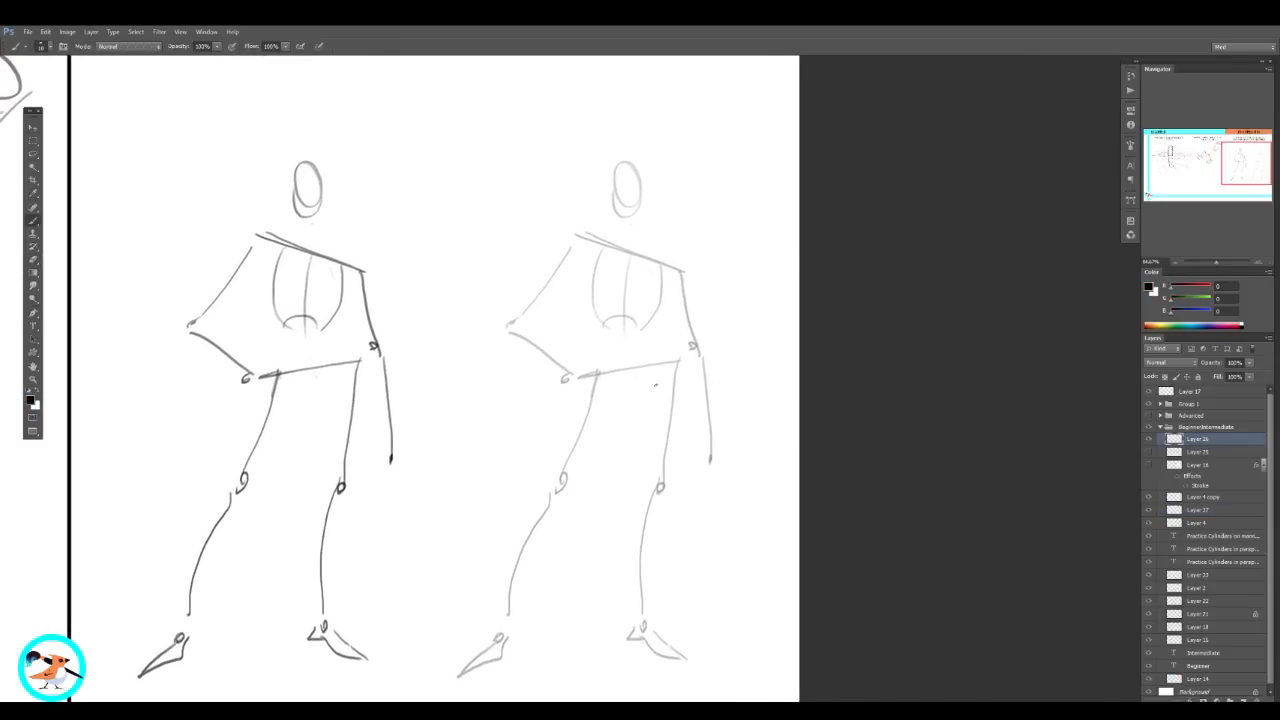
right_click(656, 385)
drag(684, 343, 681, 343)
click(749, 300)
drag(386, 286, 428, 287)
drag(412, 272, 412, 300)
drag(560, 347, 468, 321)
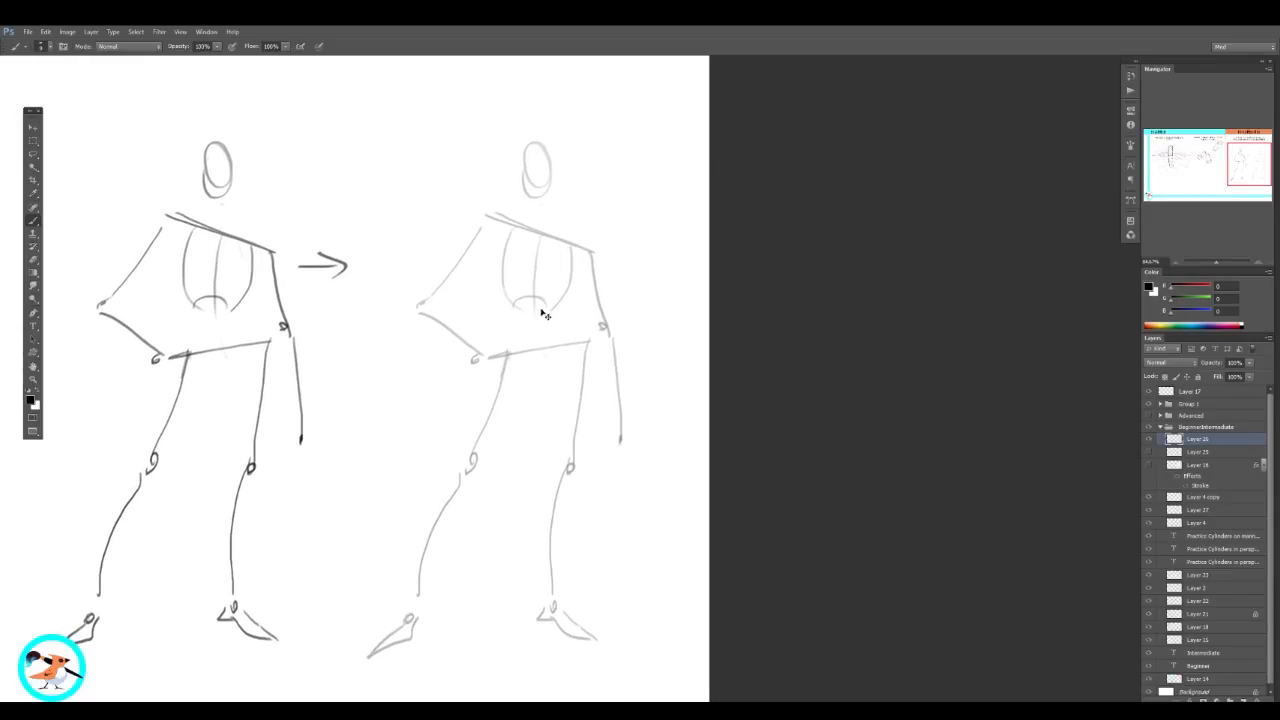
Step: On a new layer, draw a cylinder along the hip line of the lighter wireframe with a smaller brush
key(ctrl+alt+shift+n)
drag(529, 293, 585, 298)
right_click(594, 335)
drag(621, 339, 617, 340)
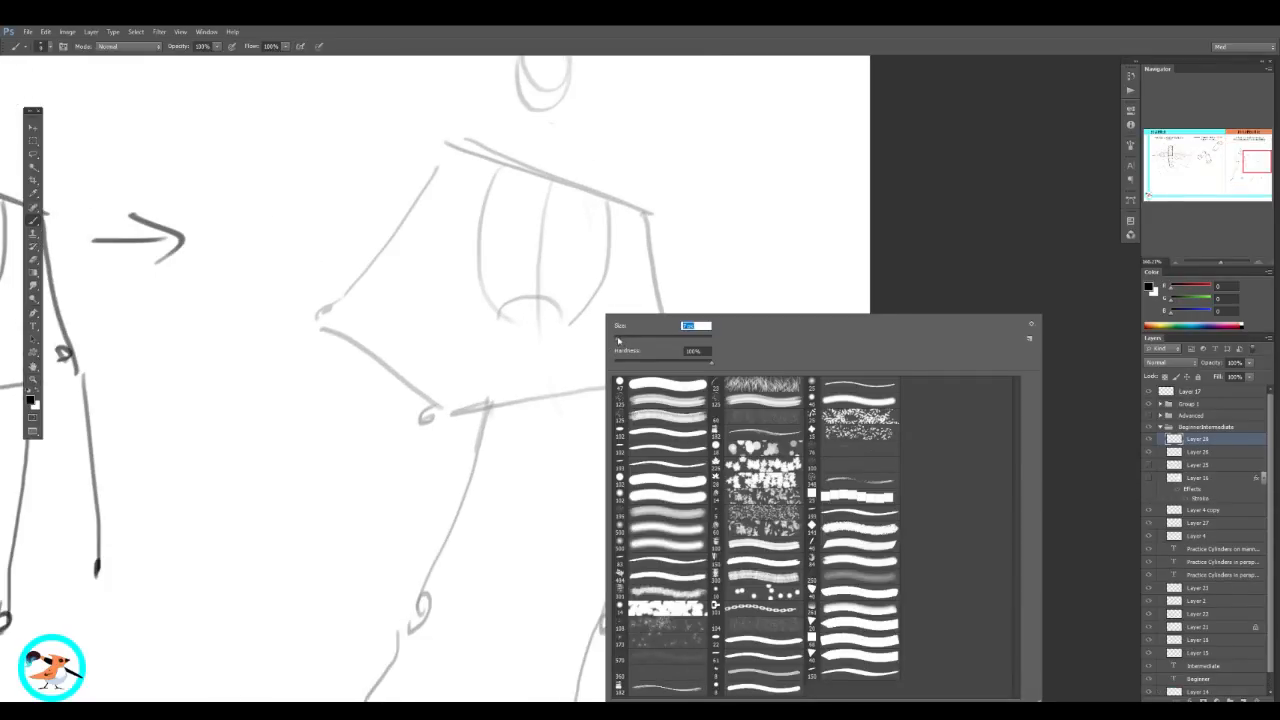
click(500, 418)
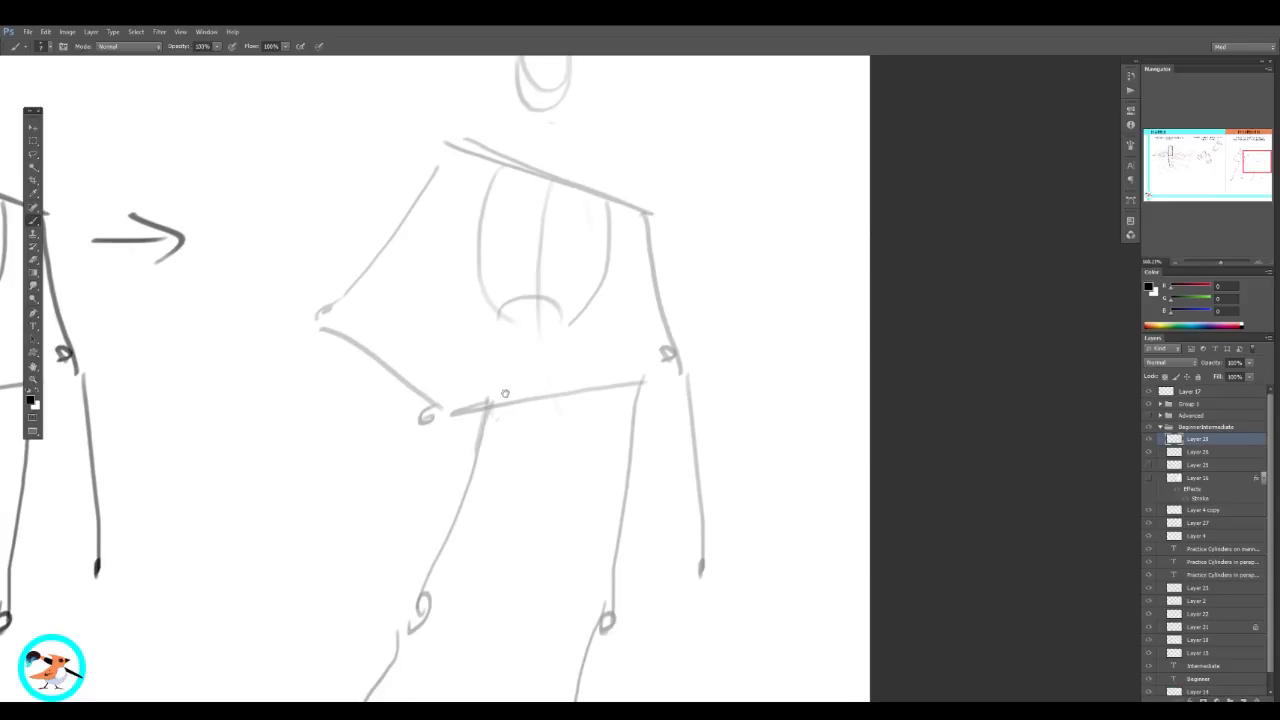
mouse_move(505, 394)
mouse_down()
mouse_move(513, 444)
mouse_move(512, 422)
mouse_move(645, 396)
mouse_up()
drag(510, 462, 634, 432)
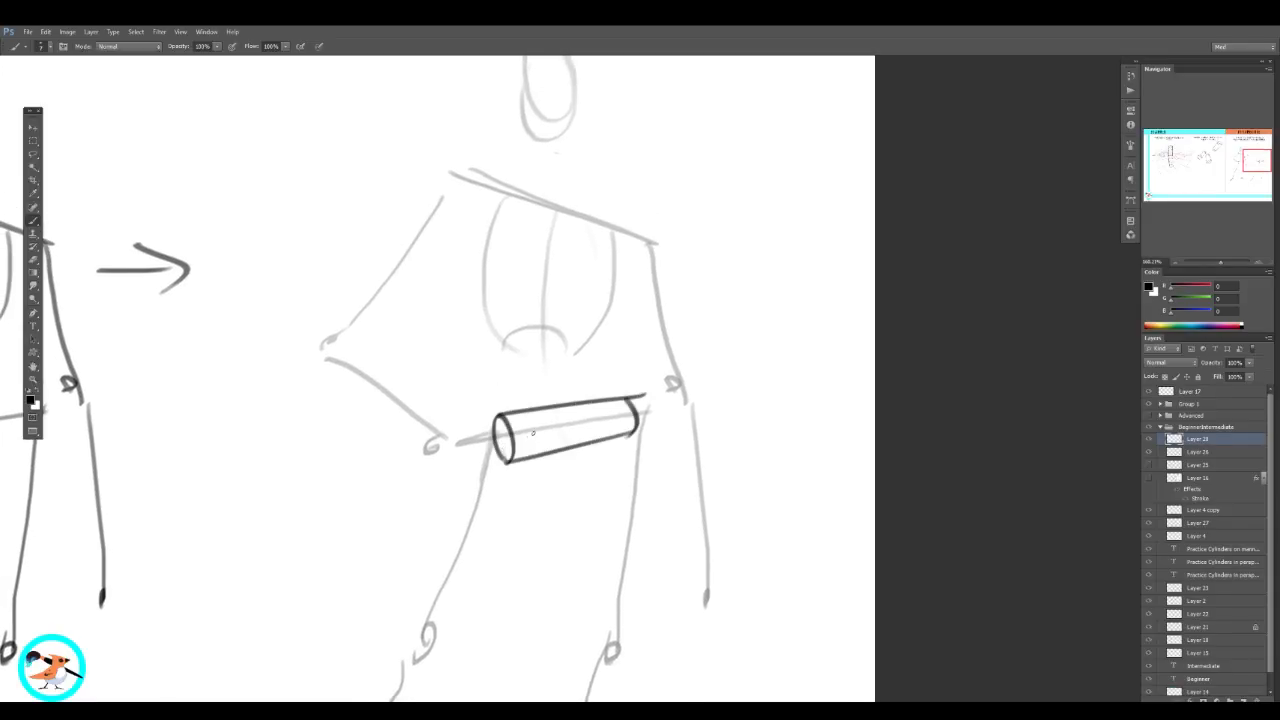
Step: Add curved contour bands near both ends of the pelvis cylinder
drag(478, 442, 656, 412)
key(ctrl+z)
drag(506, 414, 512, 462)
drag(608, 398, 616, 440)
drag(568, 309, 593, 397)
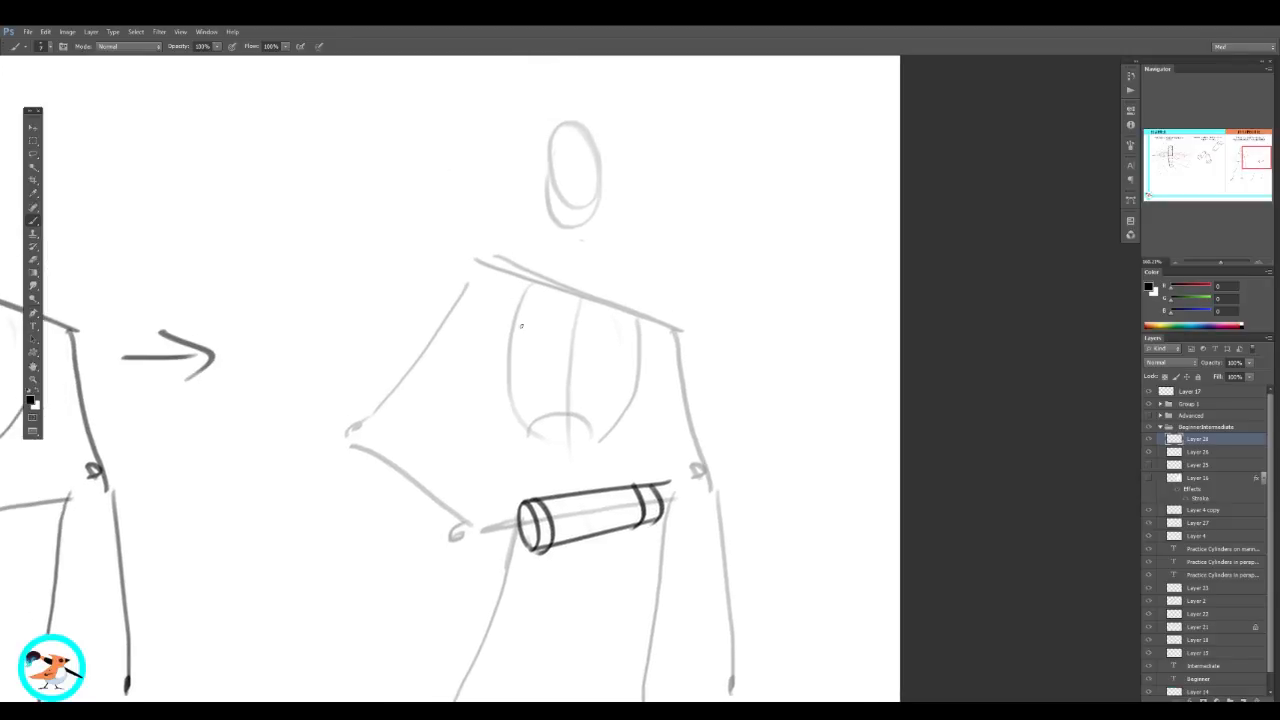
Step: Draw the end ellipses for a cylinder along the lighter wireframe's shoulder line
drag(508, 391, 510, 392)
key(ctrl+z)
drag(515, 273, 496, 306)
drag(638, 319, 635, 355)
key(ctrl+z)
key(e)
key(b)
mouse_move(513, 287)
mouse_down()
mouse_move(497, 302)
mouse_move(510, 324)
mouse_move(499, 286)
mouse_up()
Step: Connect the shoulder ellipses with upper and lower edges and add contour bands near the ends
mouse_move(516, 268)
mouse_down()
mouse_move(652, 320)
mouse_move(650, 352)
mouse_up()
drag(506, 323, 655, 352)
drag(528, 278, 531, 322)
drag(641, 318, 644, 348)
key(ctrl+z)
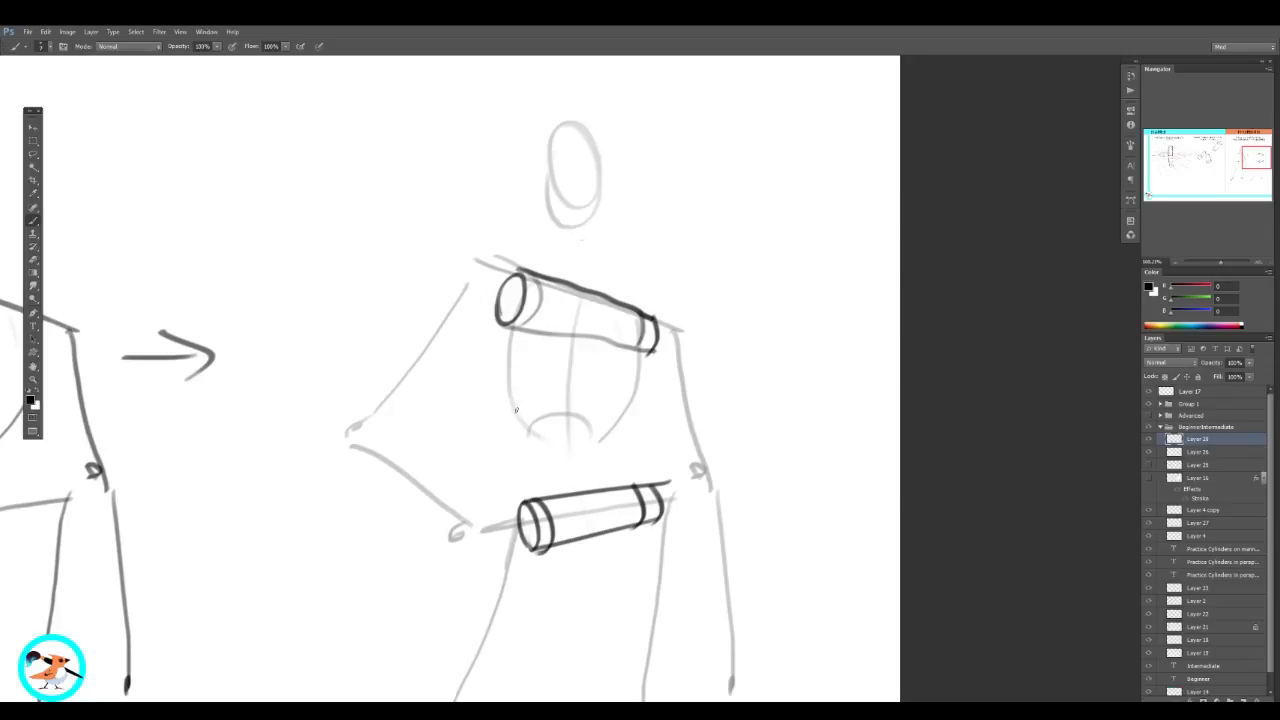
Step: Draw a second horizontal cylinder with contour bands at the base of the ribcage
drag(522, 383, 517, 378)
drag(656, 395, 650, 400)
drag(502, 428, 649, 424)
mouse_move(526, 388)
mouse_down()
mouse_move(661, 390)
mouse_move(542, 430)
mouse_up()
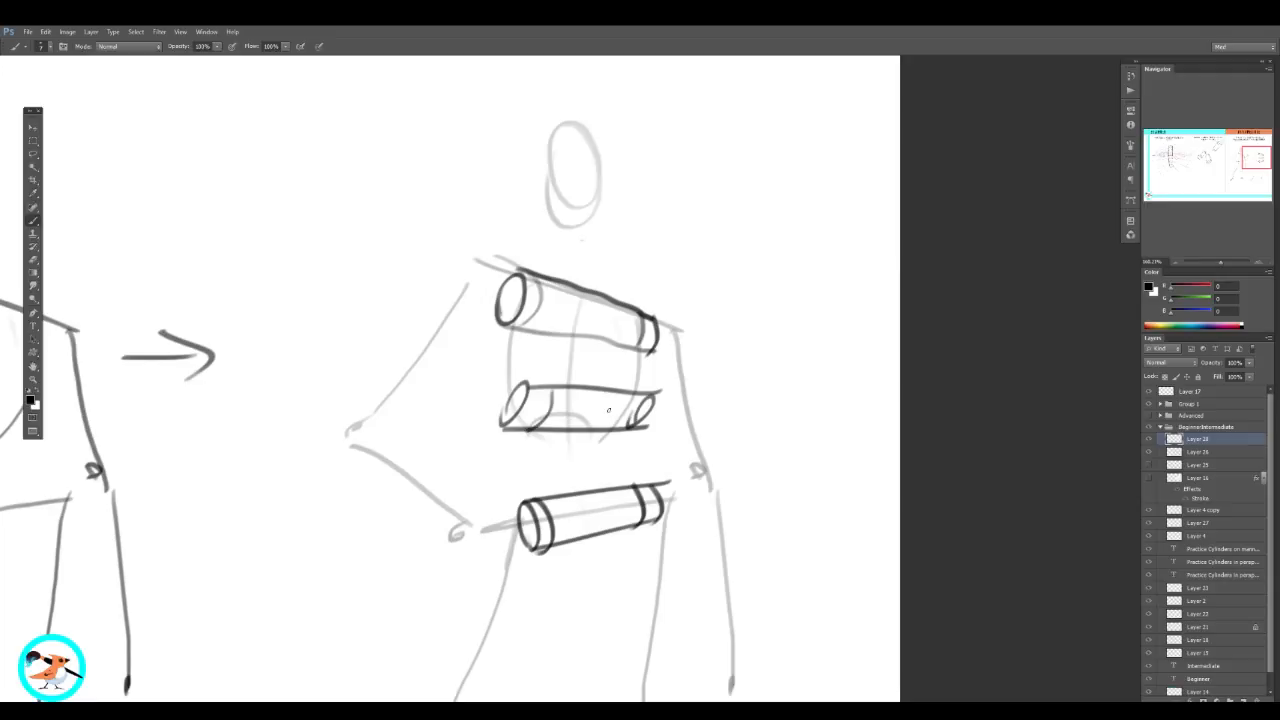
drag(636, 403, 630, 428)
Step: Join the shoulder and lower ribcage cylinders with vertical edges and inner contours into a torso box, and add a new layer
drag(524, 284, 528, 396)
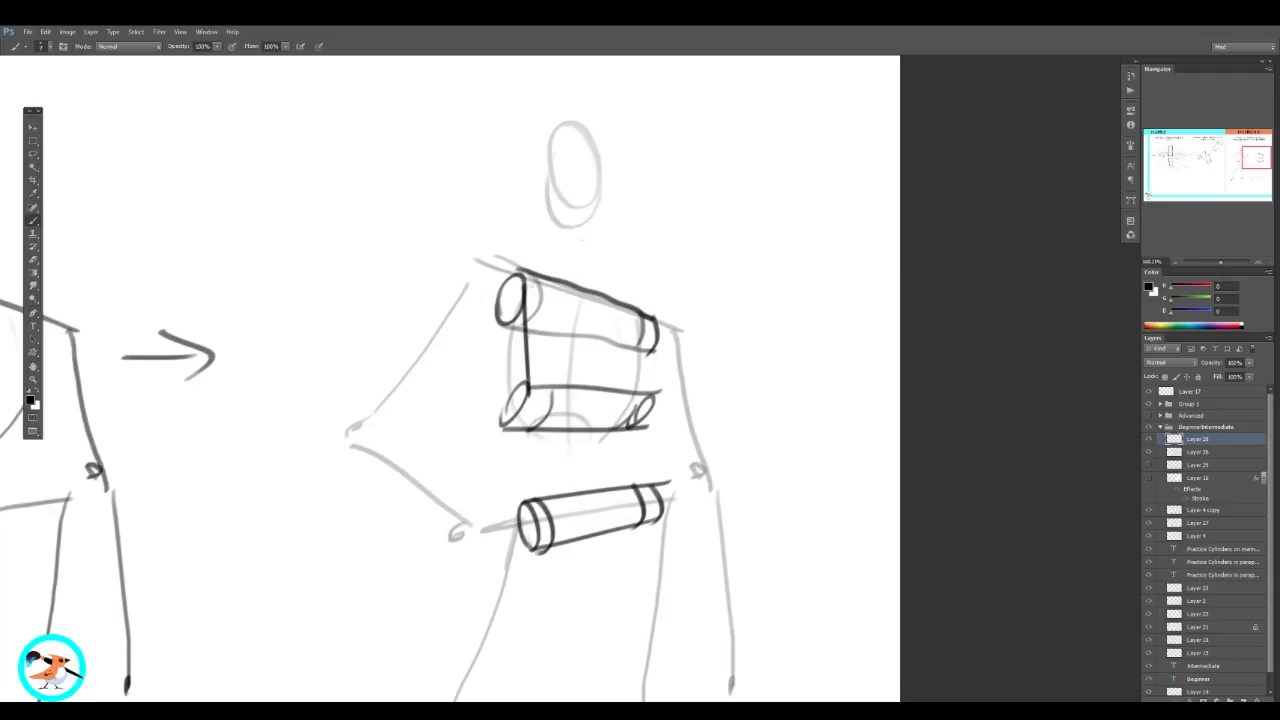
drag(529, 318, 530, 382)
drag(497, 296, 502, 420)
drag(506, 370, 503, 420)
mouse_move(651, 324)
mouse_down()
mouse_move(646, 416)
mouse_move(606, 378)
mouse_up()
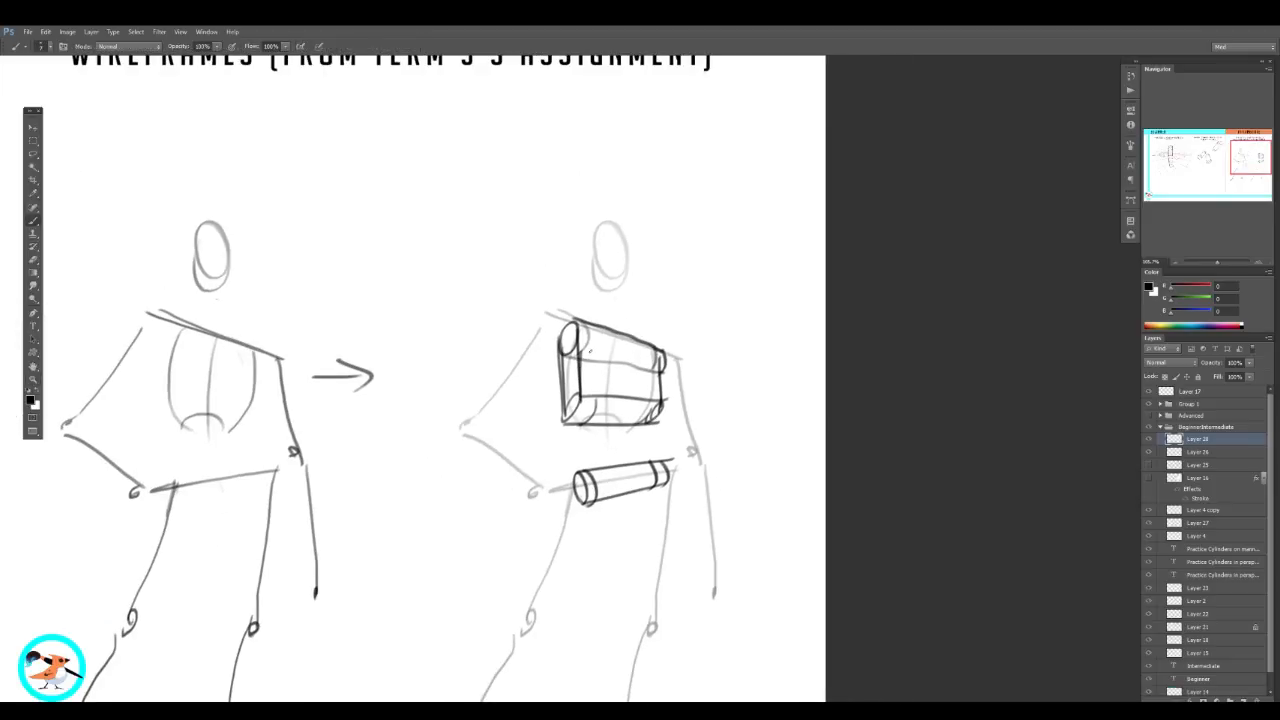
drag(592, 328, 598, 412)
drag(651, 348, 653, 412)
key(ctrl+shift+alt+n)
Step: Try sketching a rounded ribcage with an arched lower opening inside the torso box
mouse_move(589, 427)
mouse_down()
mouse_move(573, 411)
mouse_move(647, 352)
mouse_move(630, 428)
mouse_move(646, 400)
mouse_up()
key(ctrl+z)
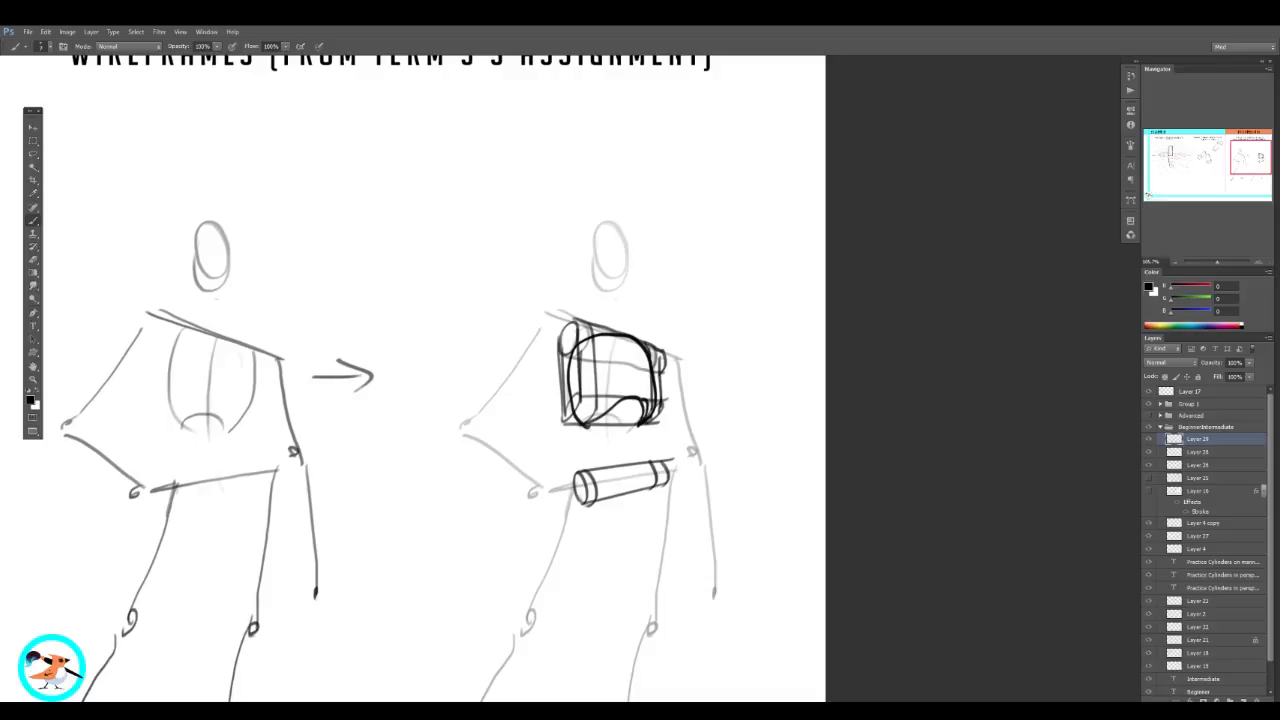
drag(650, 356, 675, 353)
key(ctrl+alt+z)
key(ctrl+alt+z)
key(ctrl+alt+z)
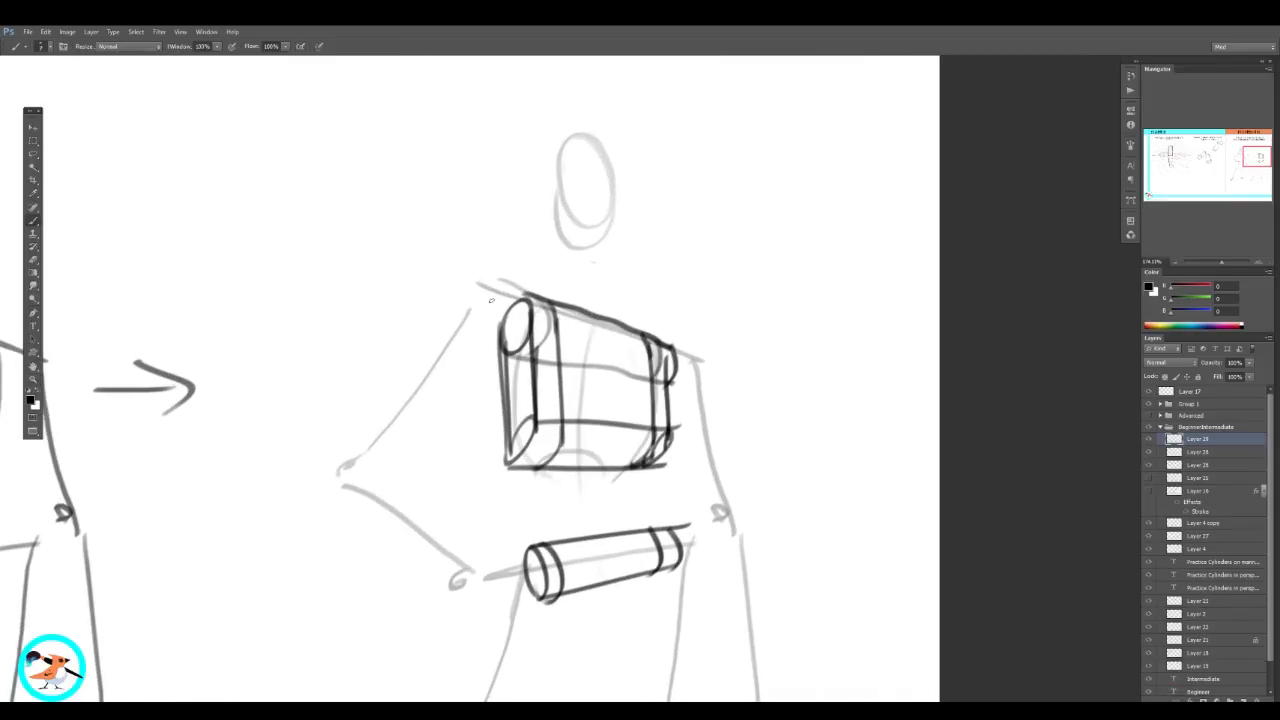
Step: Draw the bent arm's upper-arm cylinder with shoulder and elbow balls, plus a waist ball above the pelvis
mouse_move(505, 345)
mouse_down()
mouse_move(409, 409)
mouse_move(456, 322)
mouse_move(492, 350)
mouse_move(432, 415)
mouse_move(440, 407)
mouse_up()
mouse_move(462, 330)
mouse_down()
mouse_move(486, 355)
mouse_move(487, 311)
mouse_up()
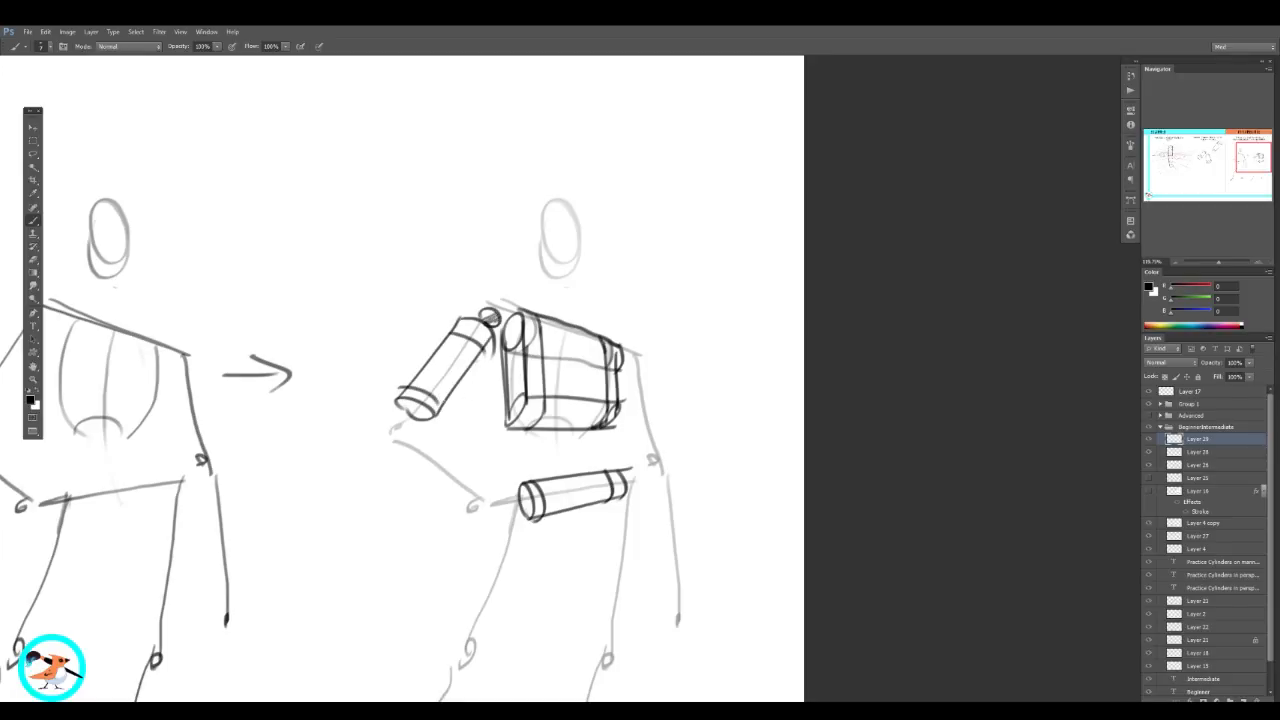
mouse_move(389, 429)
mouse_down()
mouse_move(405, 427)
mouse_move(391, 434)
mouse_up()
drag(557, 454, 581, 449)
drag(508, 482, 542, 411)
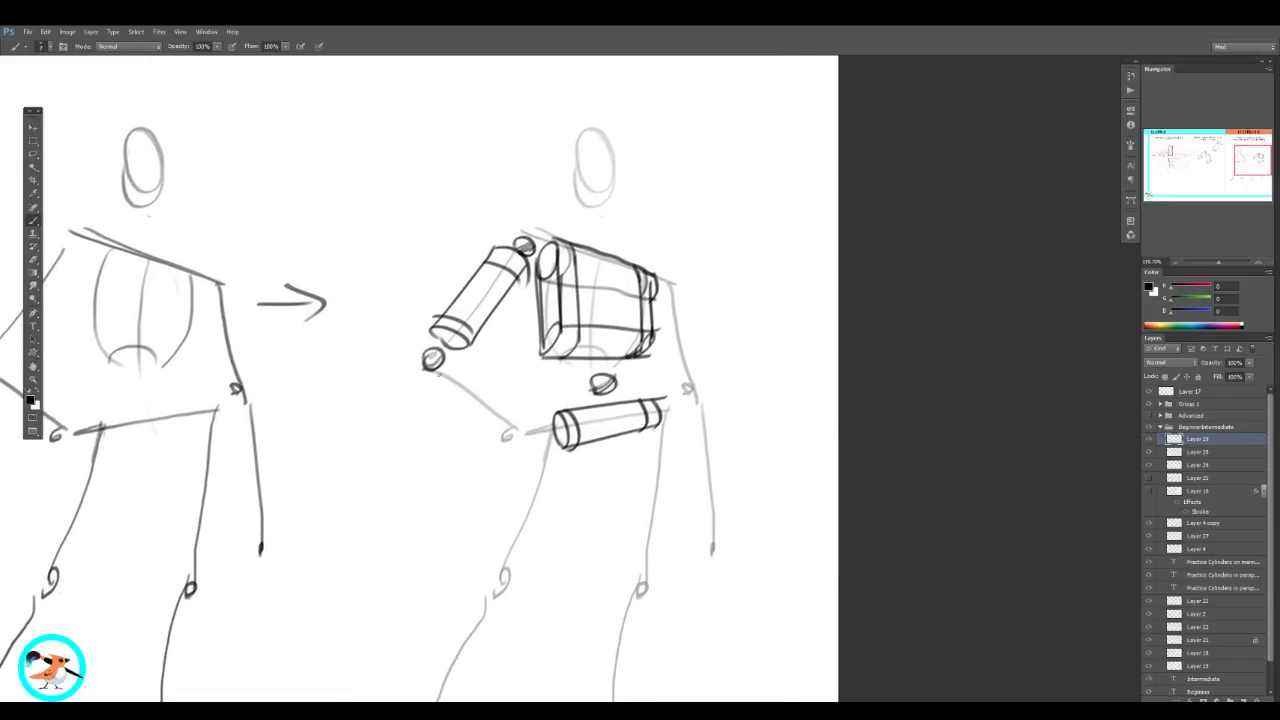
Step: Draw the bent arm's forearm as a cylinder tapering toward the wrist, with contour bands near both ends
mouse_move(442, 370)
mouse_down()
mouse_move(432, 388)
mouse_move(454, 368)
mouse_up()
drag(512, 415, 498, 437)
drag(429, 392, 507, 437)
mouse_move(457, 367)
mouse_down()
mouse_move(518, 421)
mouse_move(444, 405)
mouse_up()
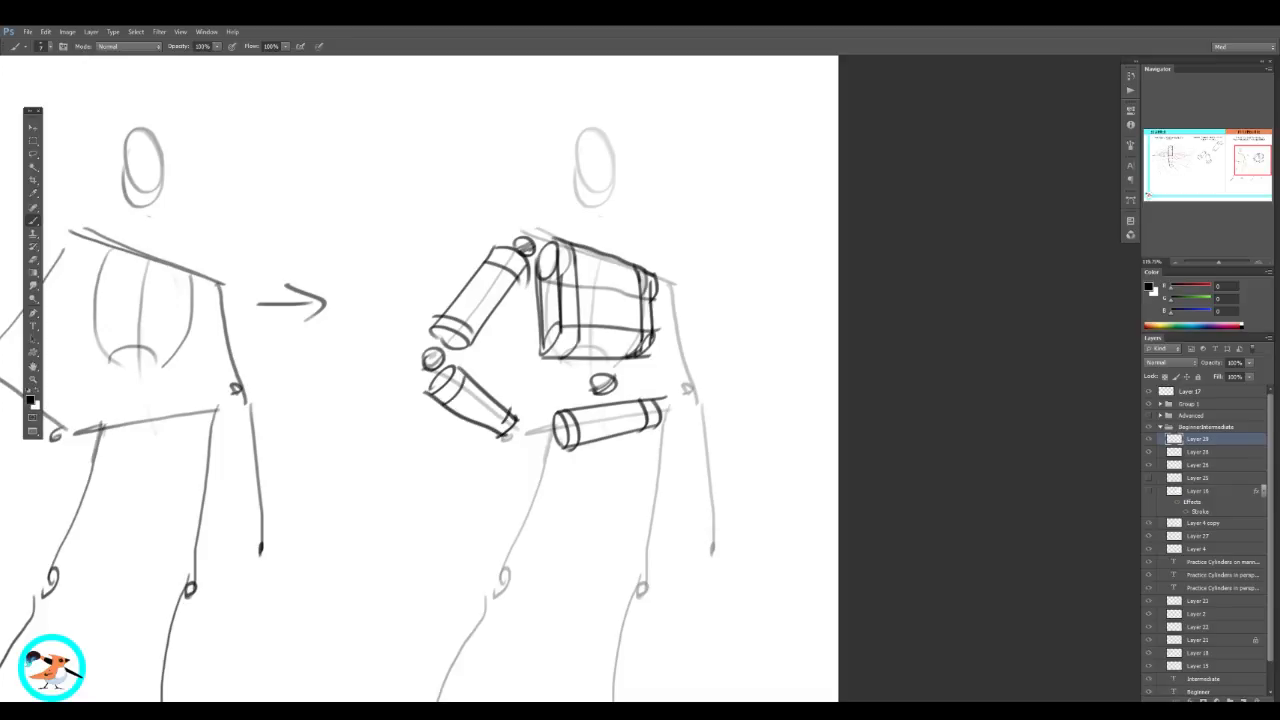
key(z)
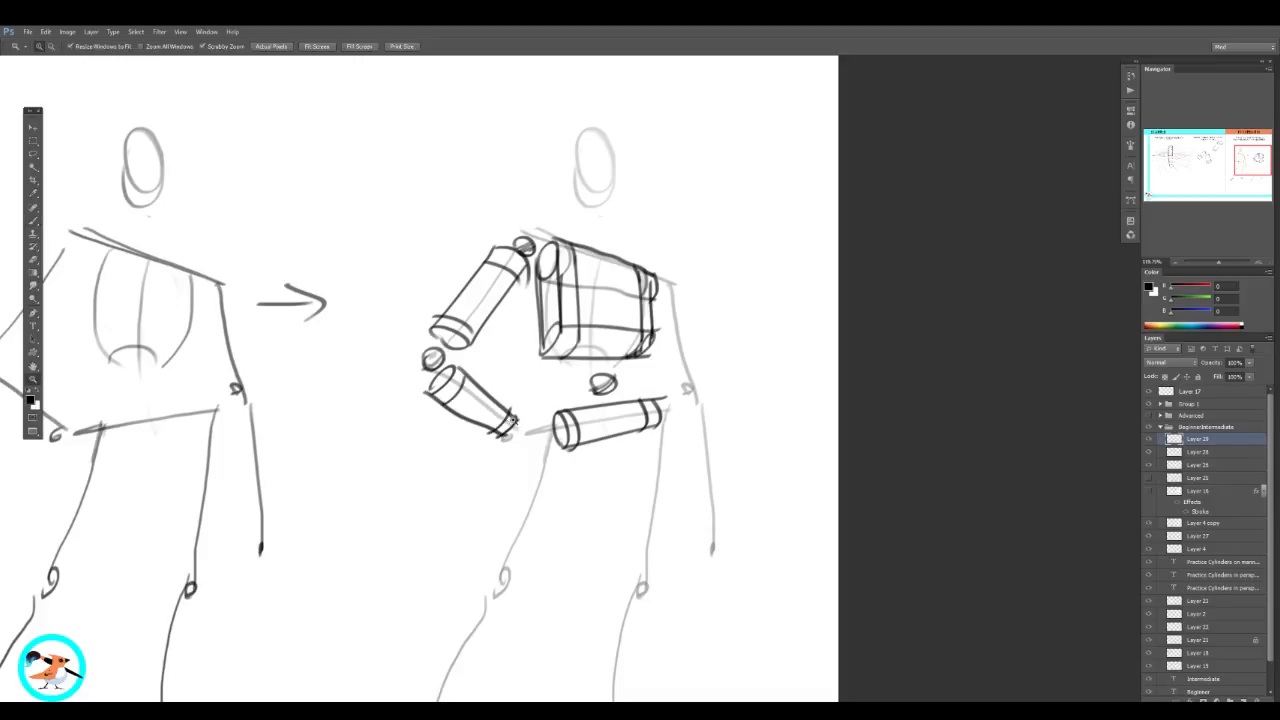
click(528, 427)
key(b)
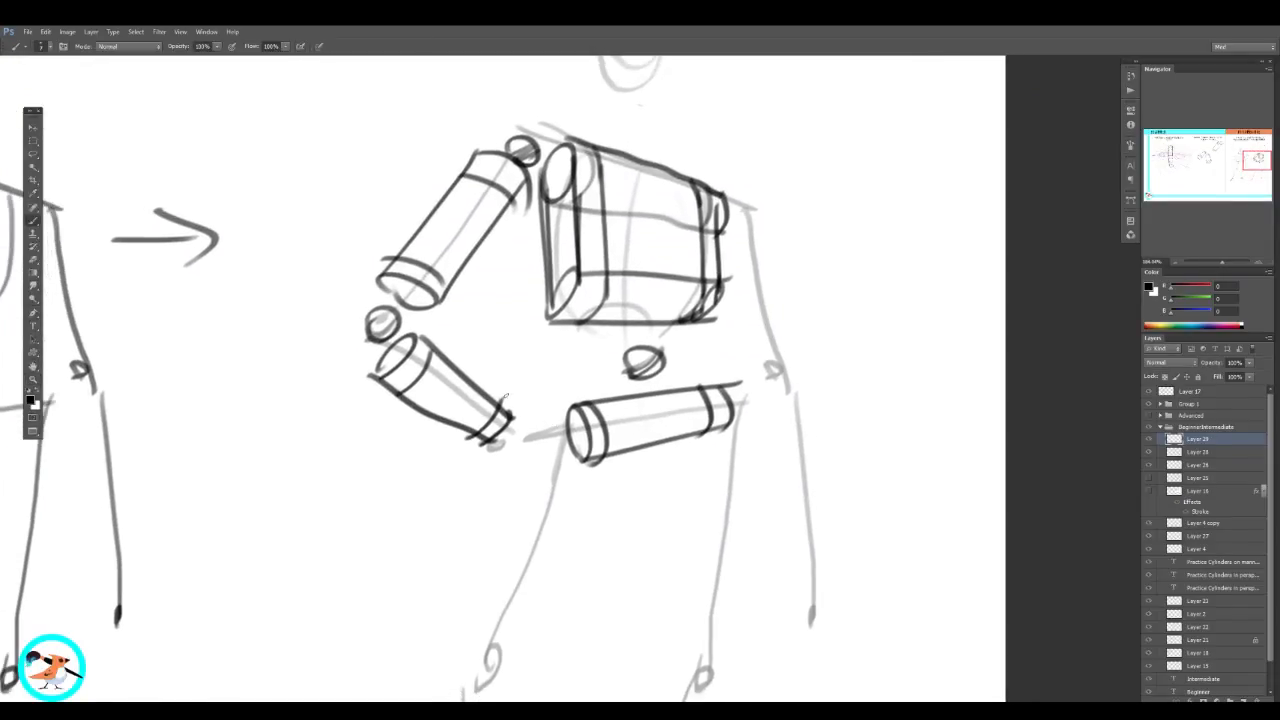
drag(499, 399, 468, 435)
mouse_move(432, 344)
mouse_down()
mouse_move(435, 363)
mouse_move(395, 392)
mouse_up()
Step: Add curved contour bands around the middle of the bent arm's upper-arm cylinder
mouse_move(456, 184)
mouse_down()
mouse_move(507, 203)
mouse_move(484, 228)
mouse_move(447, 206)
mouse_move(488, 196)
mouse_move(487, 222)
mouse_move(466, 214)
mouse_move(482, 226)
mouse_move(502, 193)
mouse_move(479, 240)
mouse_up()
key(ctrl+z)
key(e)
key(b)
key(ctrl+alt+z)
key(ctrl+alt+z)
drag(440, 190, 499, 196)
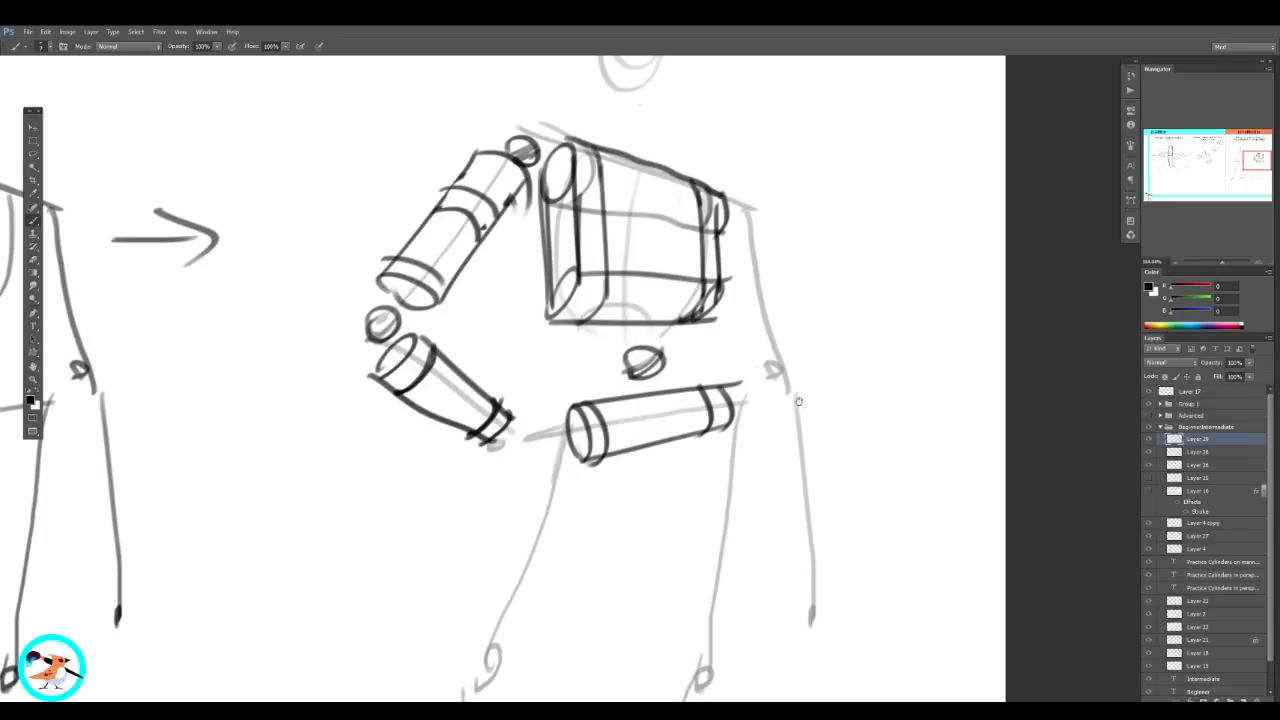
Step: Draw ball joints at the hanging arm's shoulder, elbow and wrist and at the bent arm's wrist
mouse_move(798, 401)
mouse_down()
mouse_move(620, 416)
mouse_move(598, 378)
mouse_up()
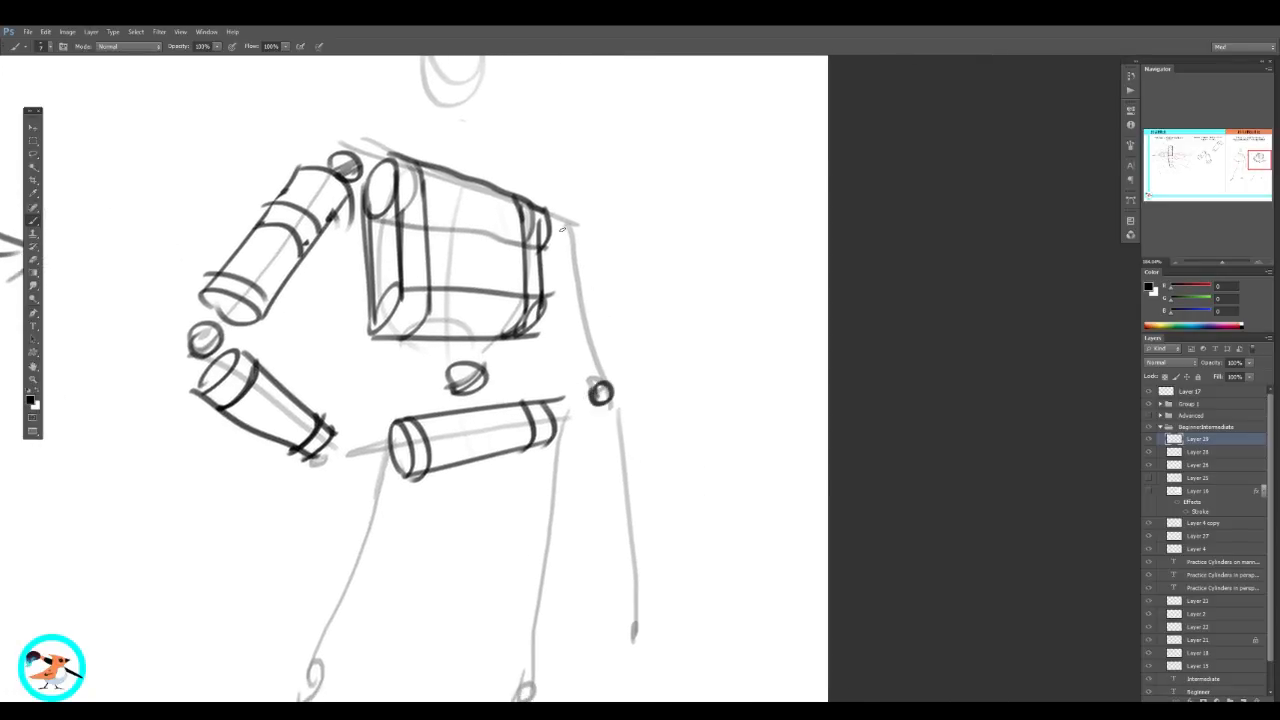
drag(562, 229, 566, 221)
drag(632, 601, 636, 588)
mouse_move(322, 446)
mouse_down()
mouse_move(336, 448)
mouse_move(328, 462)
mouse_up()
Step: Draw the hanging arm's upper-arm cylinder with contour bands between the shoulder and elbow balls
mouse_move(577, 377)
mouse_down()
mouse_move(622, 359)
mouse_move(554, 249)
mouse_move(597, 237)
mouse_up()
mouse_move(594, 236)
mouse_down()
mouse_move(625, 357)
mouse_move(561, 359)
mouse_up()
drag(553, 263, 605, 246)
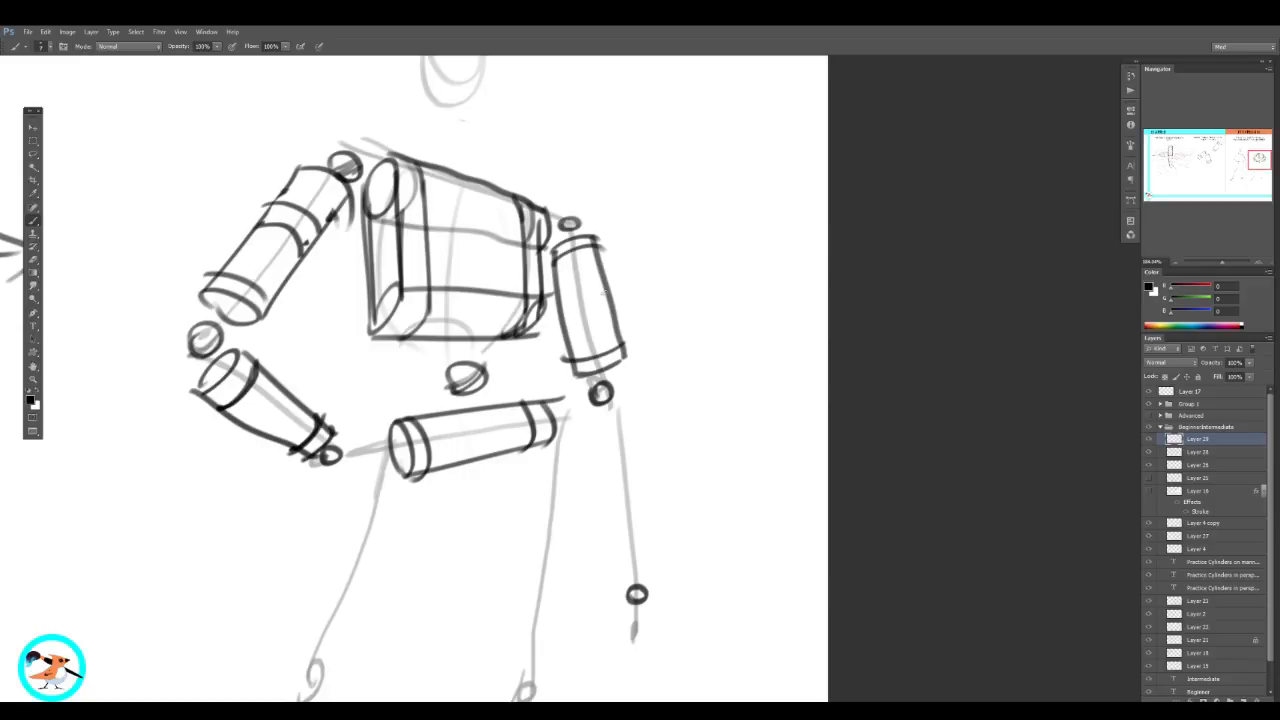
drag(603, 485, 585, 312)
Step: Draw a forearm cylinder between the hanging arm's elbow and wrist balls
mouse_move(609, 391)
mouse_down()
mouse_move(634, 393)
mouse_move(591, 400)
mouse_up()
mouse_move(577, 258)
mouse_down()
mouse_move(586, 383)
mouse_move(620, 250)
mouse_move(630, 394)
mouse_move(626, 376)
mouse_up()
drag(568, 281, 661, 269)
key(z)
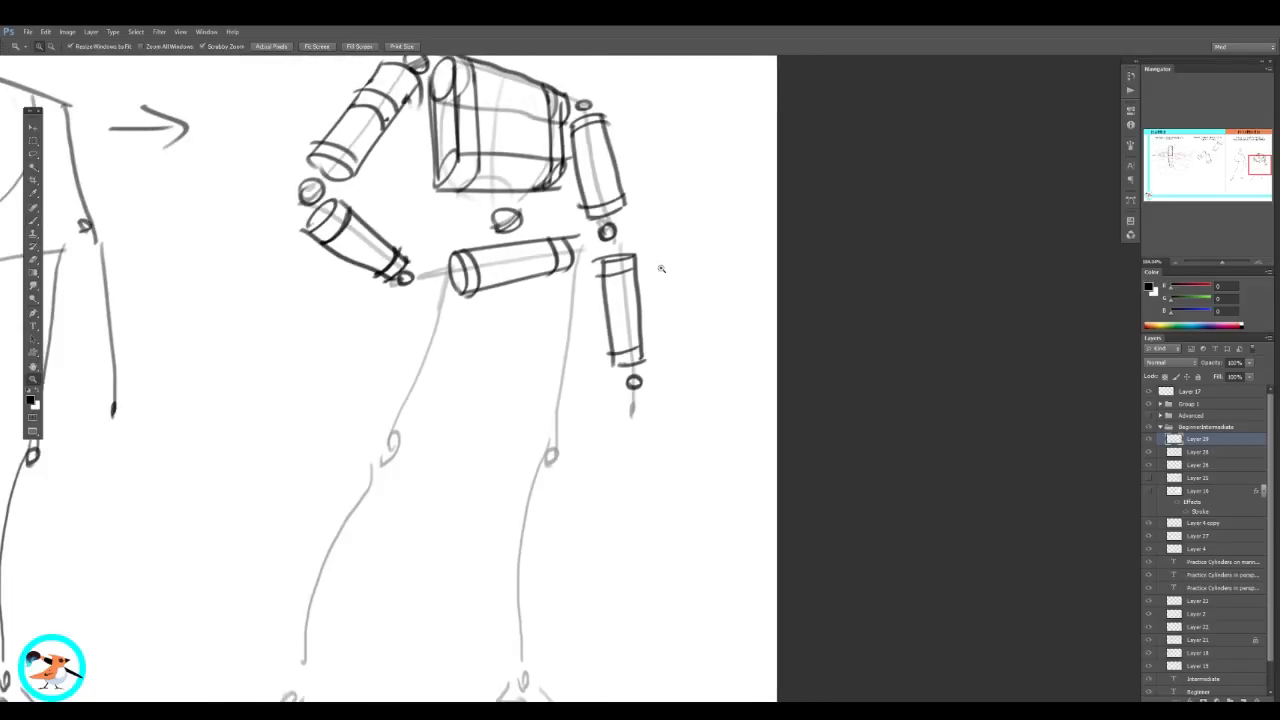
Step: Replace the hanging arm's straight forearm with a tapered cylinder that narrows toward the wrist ball
click(546, 351)
mouse_move(750, 268)
mouse_down()
mouse_move(688, 382)
mouse_move(704, 379)
mouse_up()
key(b)
mouse_move(530, 376)
mouse_down()
mouse_move(572, 400)
mouse_move(564, 410)
mouse_move(540, 389)
mouse_move(697, 351)
mouse_move(594, 380)
mouse_move(571, 298)
mouse_up()
key(e)
key(b)
mouse_move(638, 431)
mouse_down()
mouse_move(620, 440)
mouse_move(656, 436)
mouse_up()
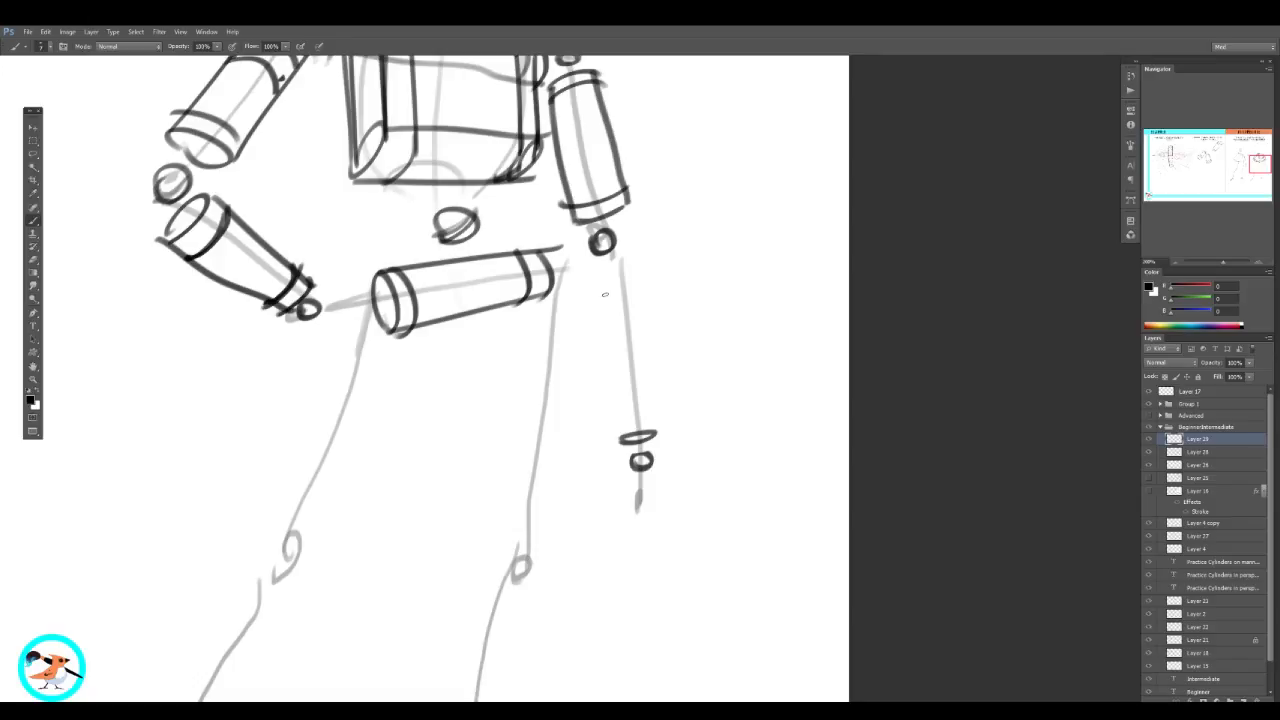
mouse_move(570, 298)
mouse_down()
mouse_move(642, 286)
mouse_move(580, 328)
mouse_move(622, 434)
mouse_up()
drag(642, 288, 652, 436)
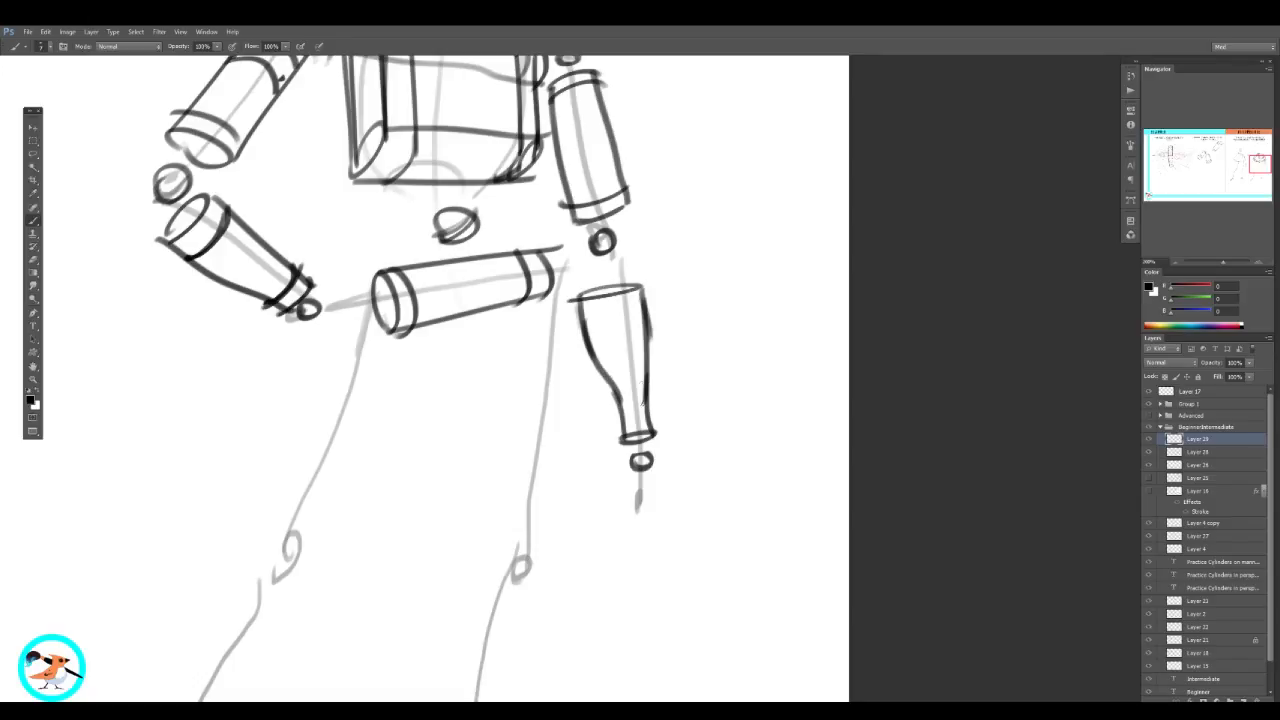
Step: Add contour bands near both ends of the hanging forearm and an arrow pointing at its taper
drag(574, 318, 652, 306)
drag(608, 420, 690, 416)
drag(668, 407, 735, 383)
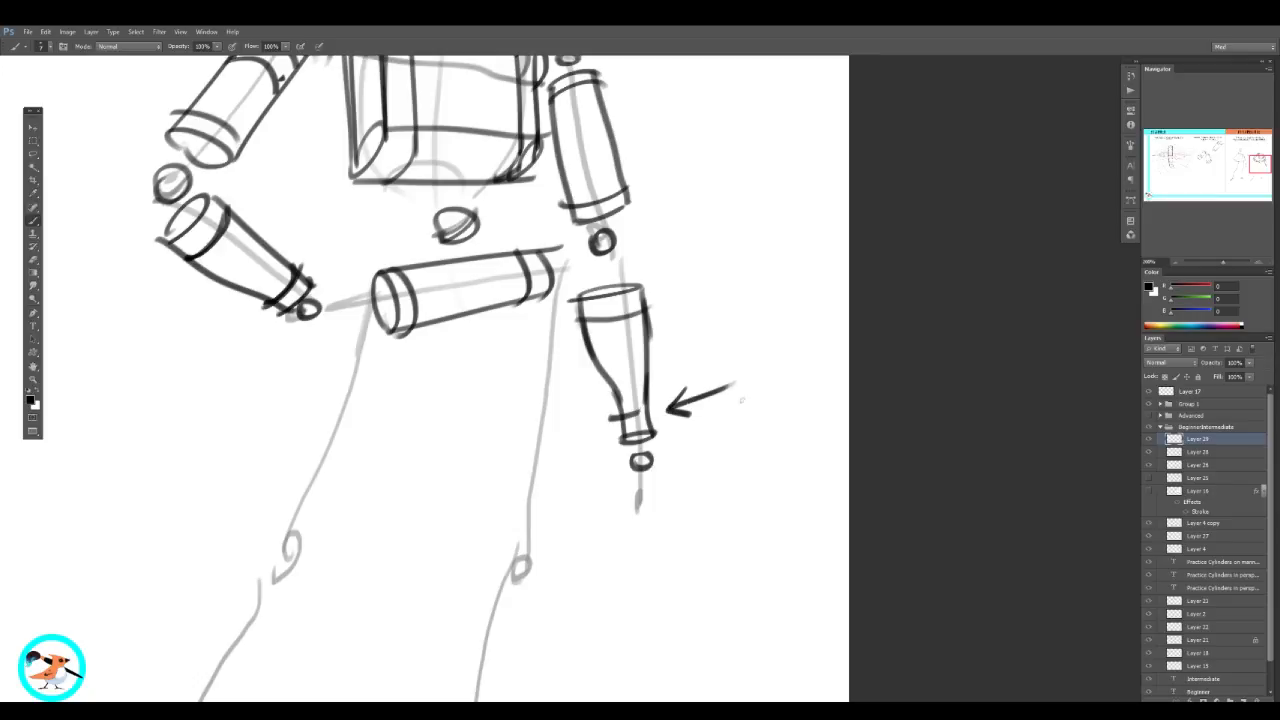
Step: Draw ball joints at both hips and both knees over the leg wireframes
drag(618, 506, 730, 310)
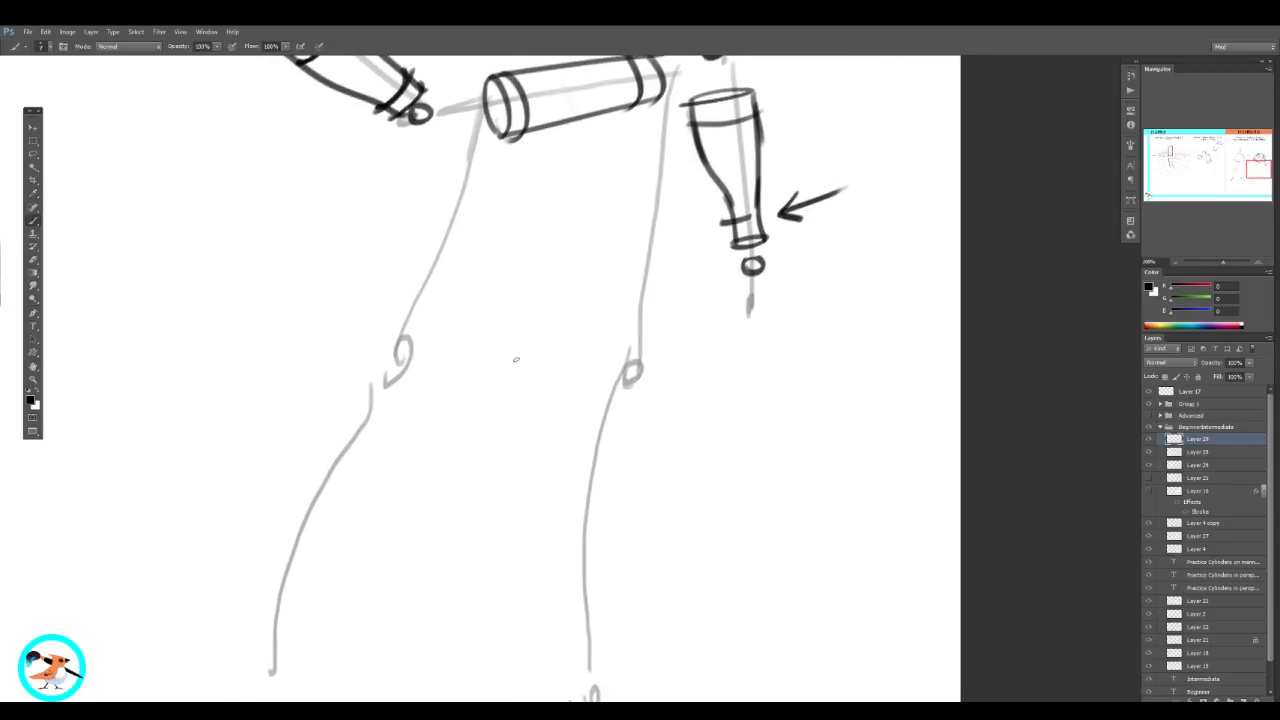
drag(279, 620, 286, 600)
key(ctrl+z)
drag(461, 309, 463, 414)
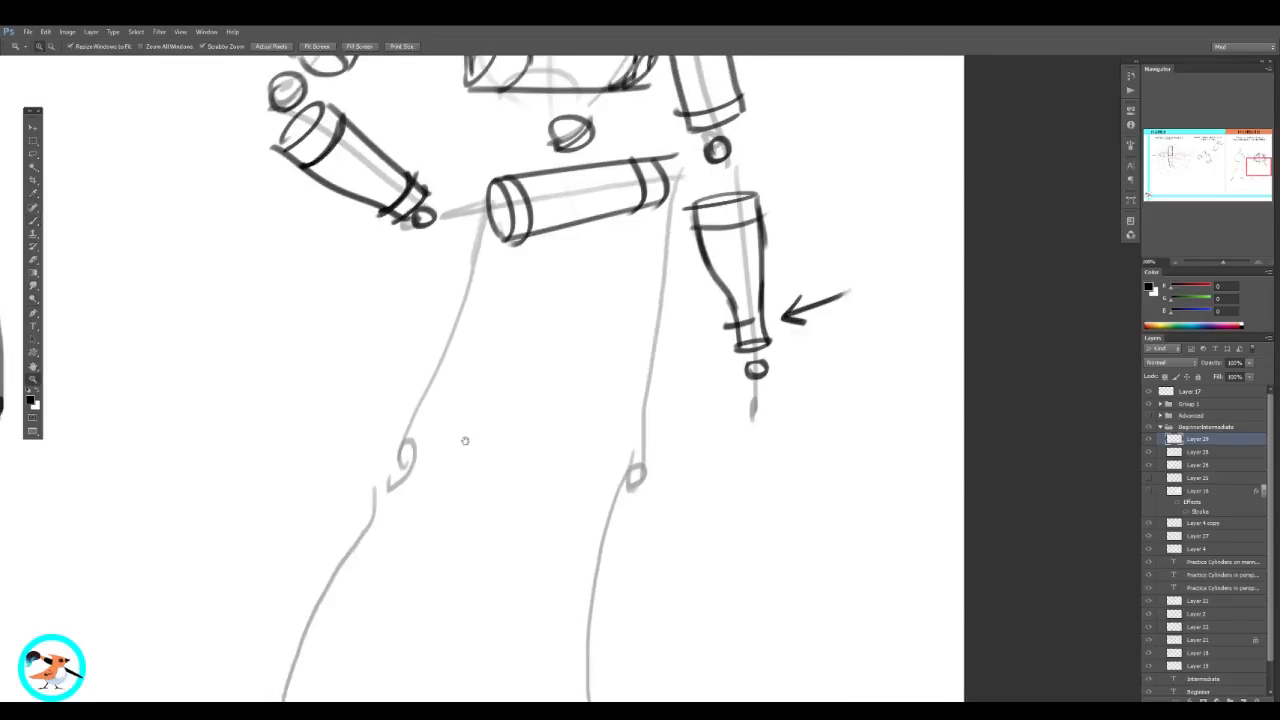
mouse_move(398, 478)
mouse_down()
mouse_move(386, 470)
mouse_move(392, 482)
mouse_up()
drag(484, 230, 468, 246)
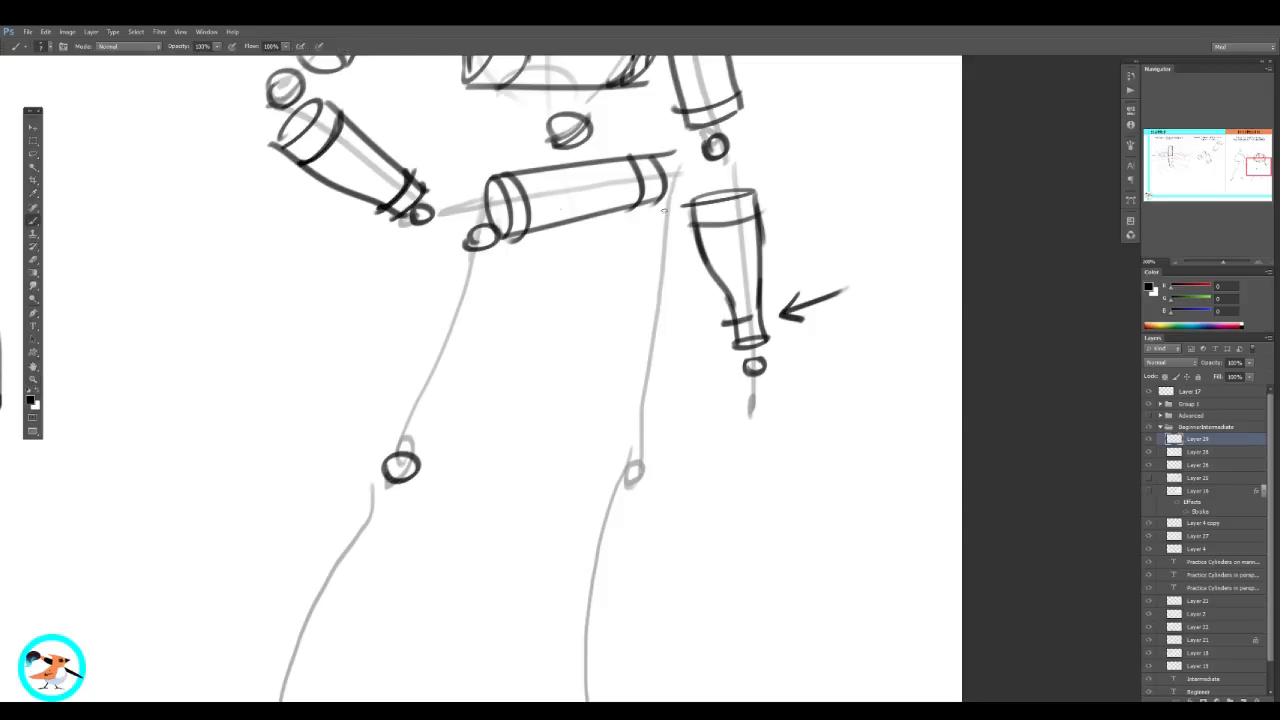
drag(668, 180, 680, 195)
drag(644, 464, 620, 476)
Step: Draw tapered thigh cylinders with contour bands between the hip and knee balls of both legs
mouse_move(460, 261)
mouse_down()
mouse_move(446, 266)
mouse_move(406, 372)
mouse_move(400, 446)
mouse_move(484, 354)
mouse_move(518, 266)
mouse_up()
mouse_move(650, 233)
mouse_down()
mouse_move(618, 232)
mouse_move(612, 458)
mouse_move(664, 450)
mouse_up()
mouse_move(690, 228)
mouse_down()
mouse_move(650, 436)
mouse_move(666, 404)
mouse_move(612, 258)
mouse_up()
drag(516, 282, 430, 292)
drag(383, 397, 463, 405)
Step: Draw the head as an upright cylinder with crossing center lines and an arrow showing its facing direction
key(z)
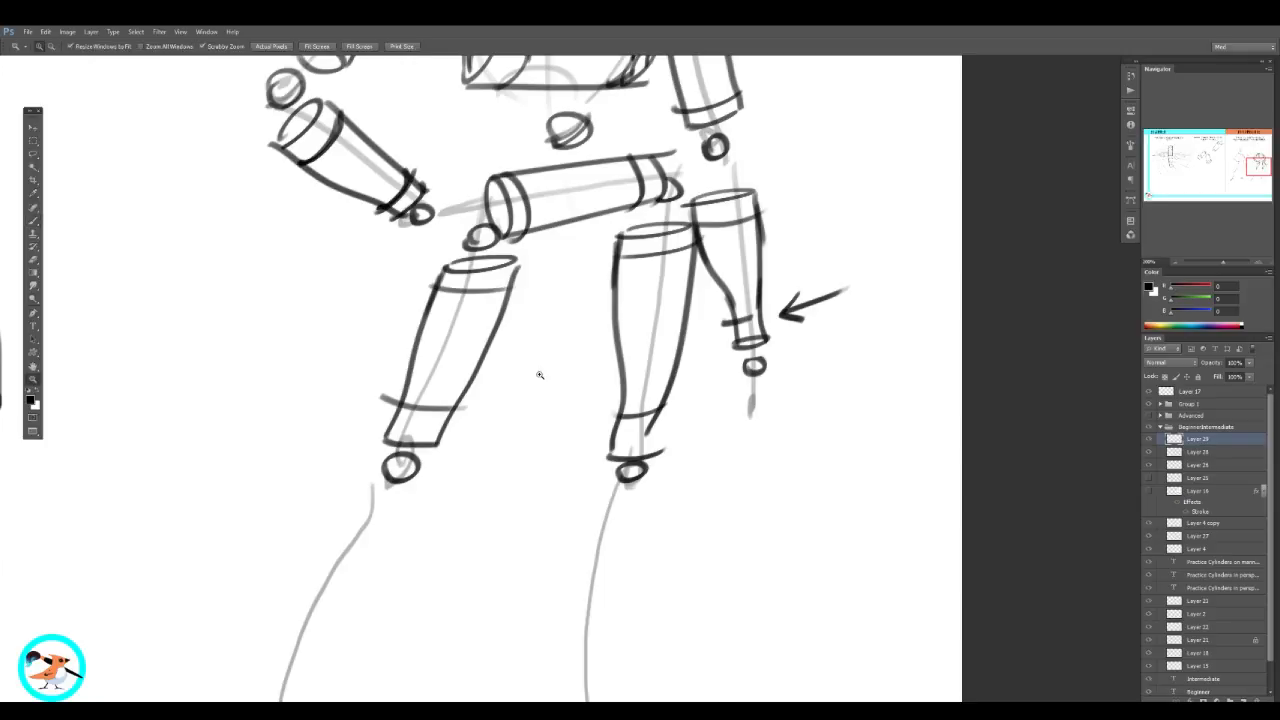
drag(541, 375, 490, 350)
drag(499, 541, 509, 615)
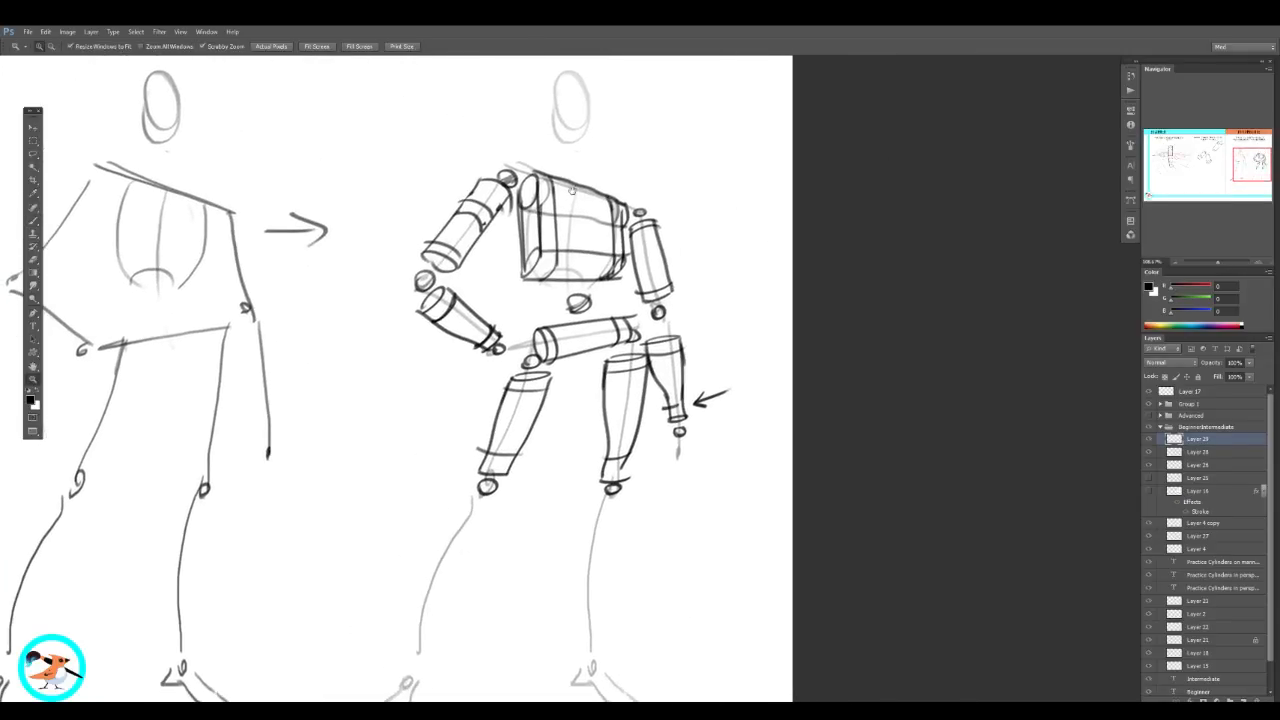
mouse_move(604, 233)
mouse_down()
mouse_move(623, 356)
mouse_move(650, 210)
mouse_up()
key(b)
mouse_move(573, 301)
mouse_down()
mouse_move(640, 290)
mouse_move(578, 308)
mouse_up()
mouse_move(535, 178)
mouse_down()
mouse_move(547, 304)
mouse_move(615, 172)
mouse_move(640, 288)
mouse_up()
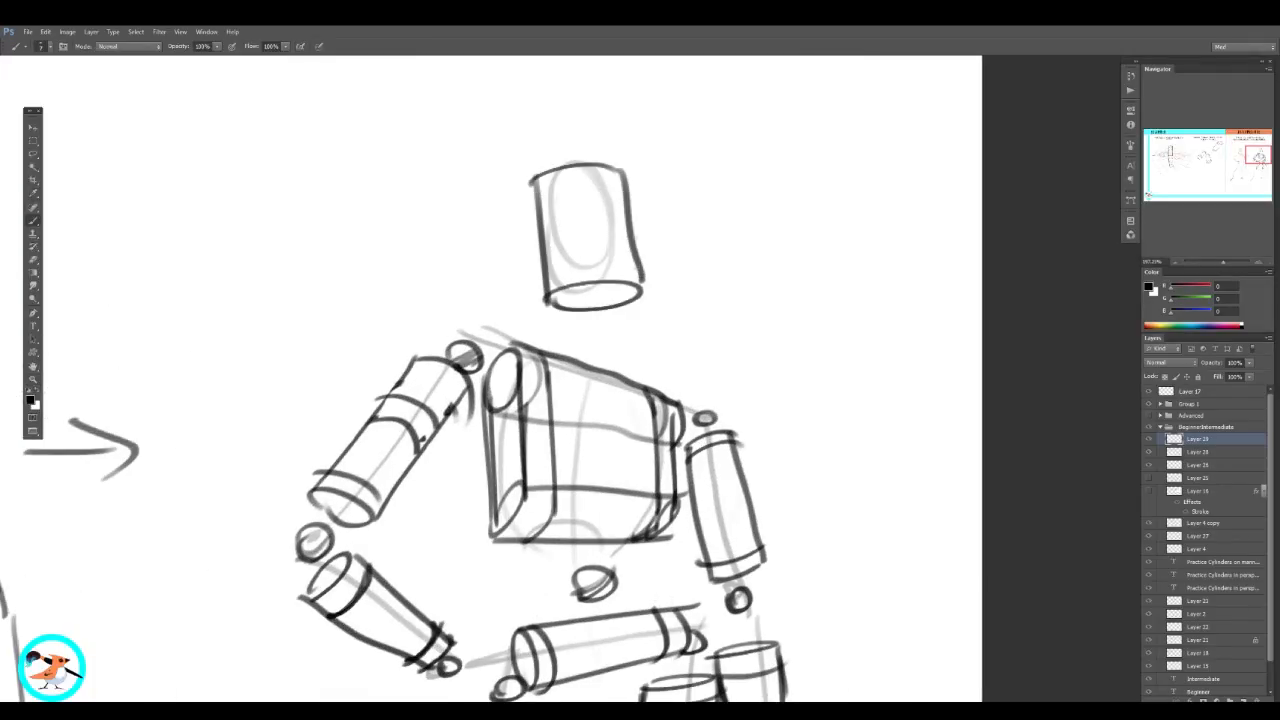
drag(598, 164, 607, 286)
key(ctrl+z)
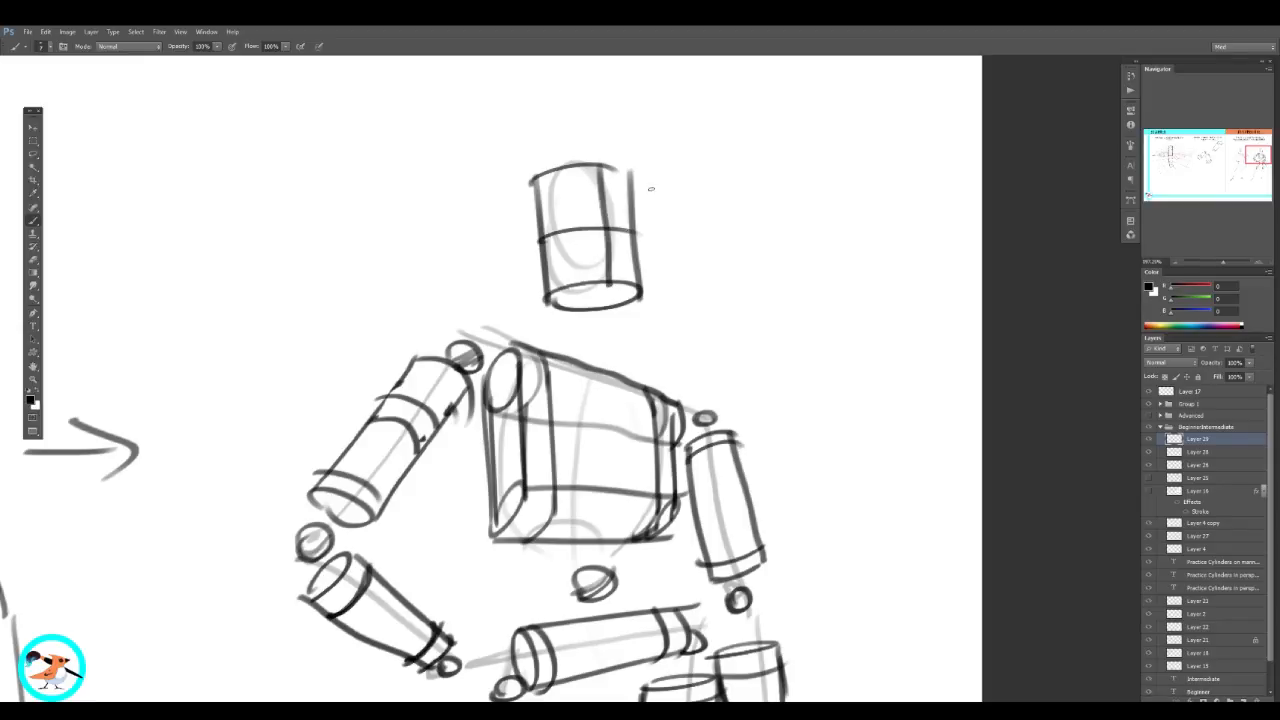
mouse_move(616, 227)
mouse_down()
mouse_move(686, 196)
mouse_move(676, 220)
mouse_up()
Step: Draw bulging lower-leg cylinders that narrow toward the ankles on both legs
drag(656, 305, 488, 508)
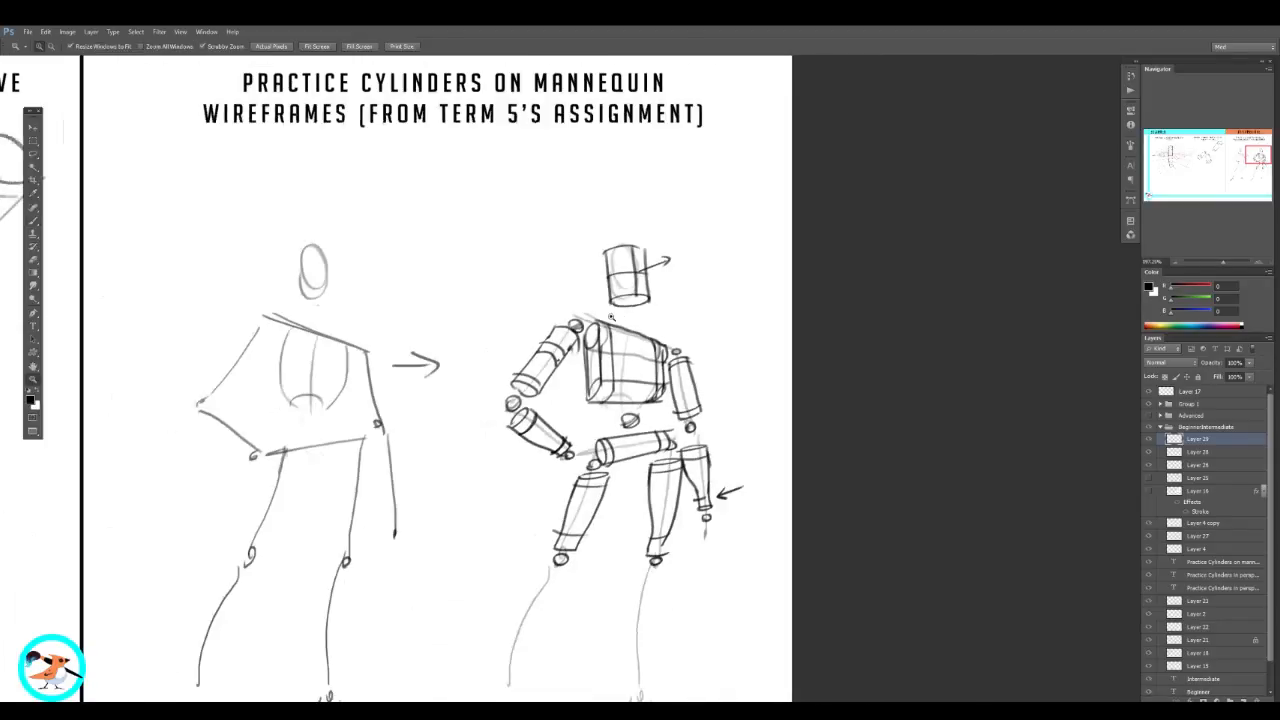
drag(487, 573, 465, 548)
click(622, 270)
mouse_move(555, 286)
mouse_down()
mouse_move(630, 276)
mouse_move(557, 451)
mouse_move(536, 389)
mouse_move(652, 411)
mouse_up()
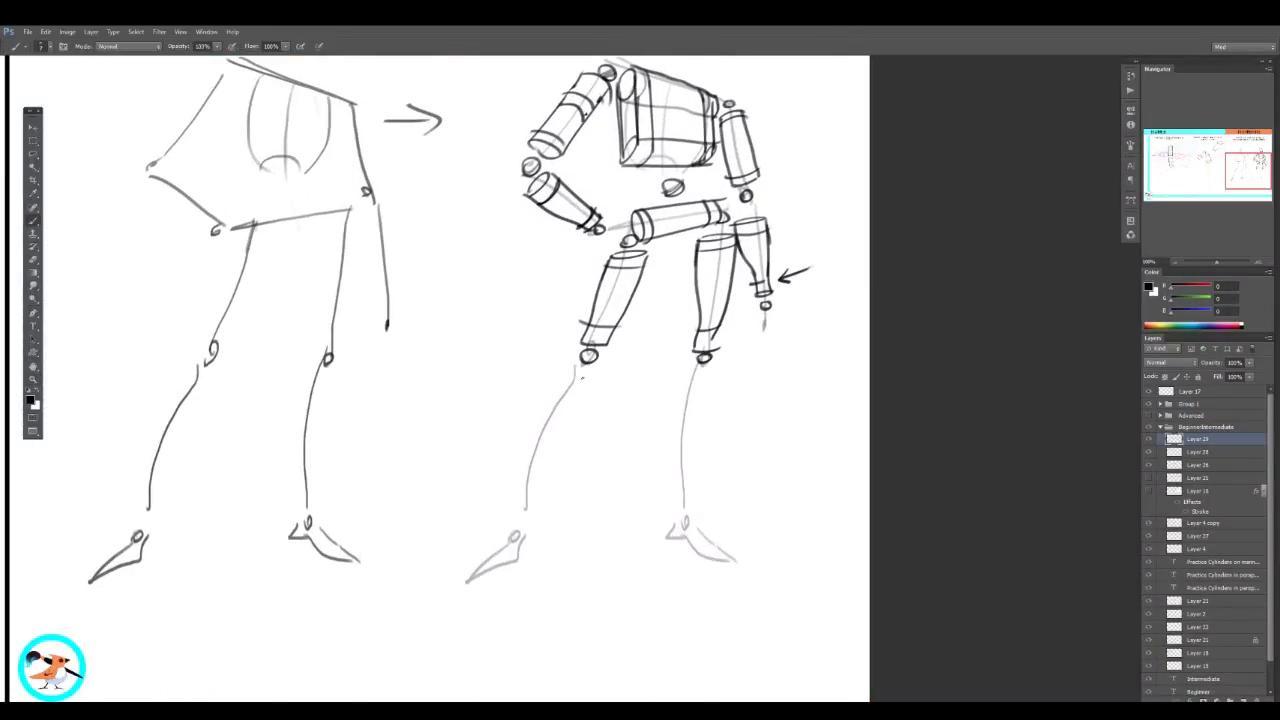
mouse_move(582, 373)
mouse_down()
mouse_move(585, 423)
mouse_move(527, 524)
mouse_up()
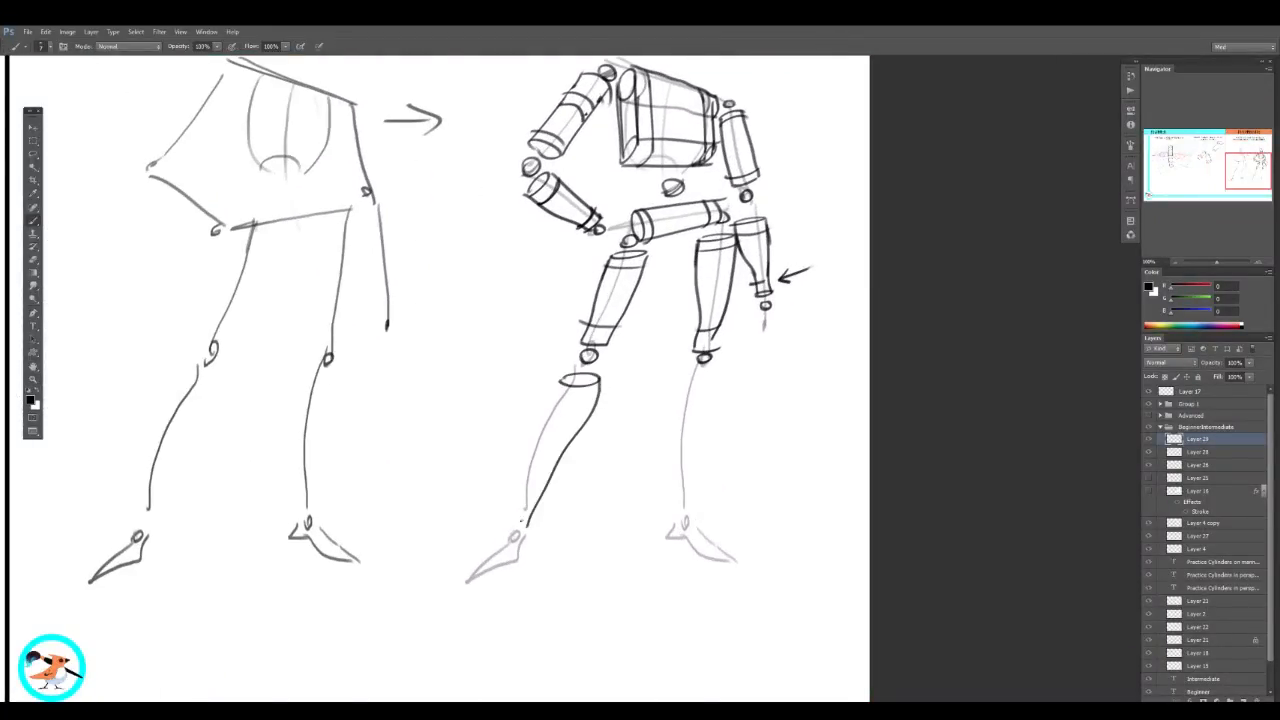
key(ctrl+z)
drag(598, 381, 528, 517)
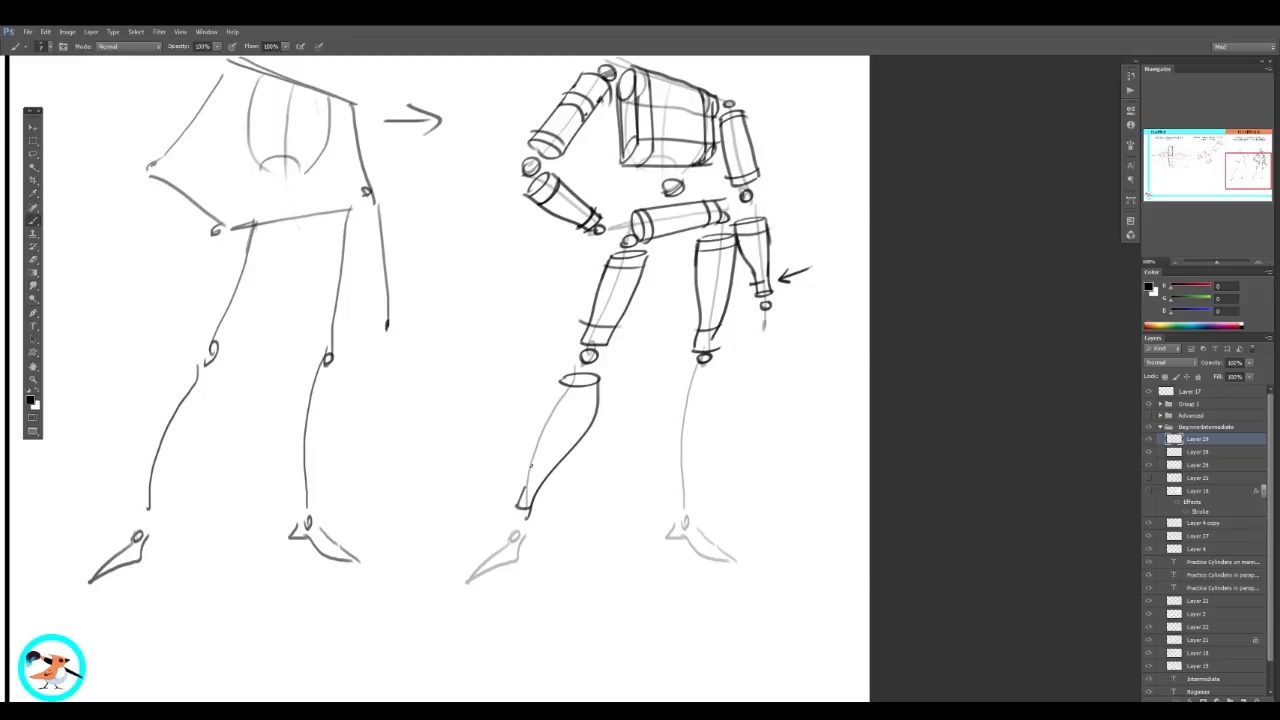
mouse_move(530, 465)
mouse_down()
mouse_move(562, 376)
mouse_move(601, 387)
mouse_move(712, 368)
mouse_move(668, 377)
mouse_move(660, 428)
mouse_move(684, 504)
mouse_up()
drag(718, 370, 689, 505)
drag(712, 376, 696, 452)
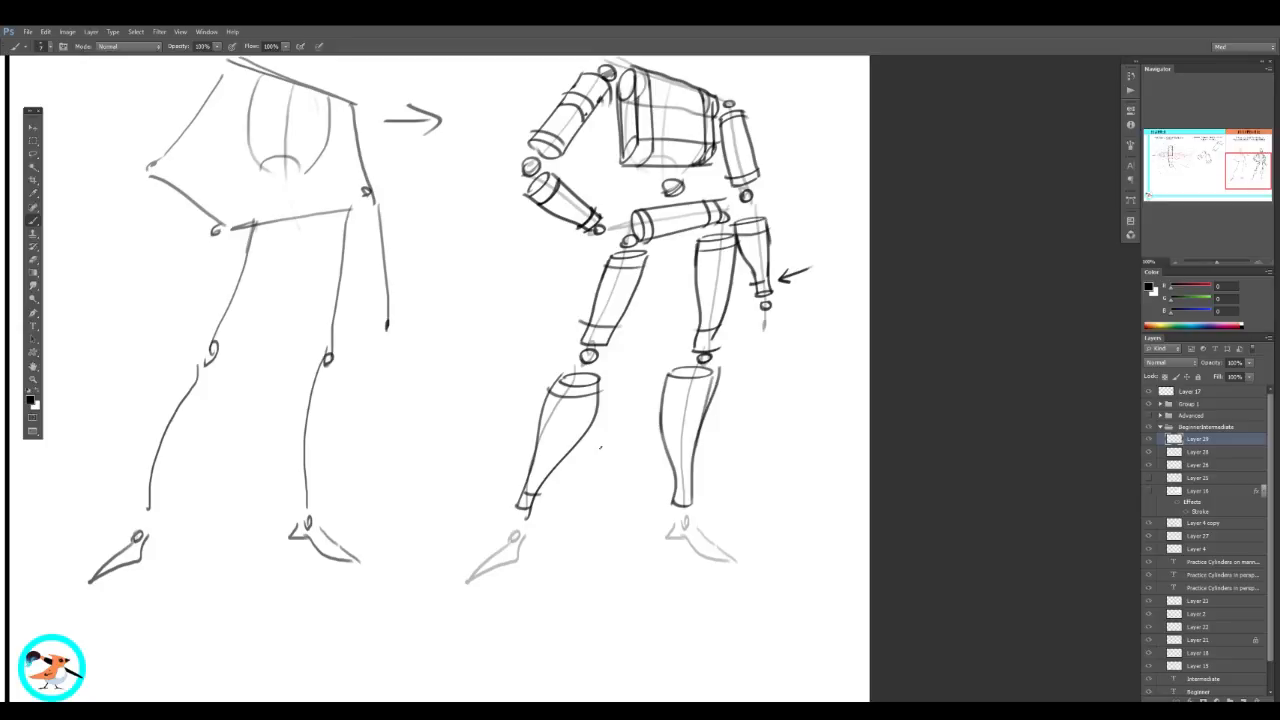
Step: Add an arrow pointing at the bent leg's calf, plus the remaining calf contour bands and the ankle balls
drag(596, 433, 614, 430)
drag(598, 434, 627, 449)
key(e)
key(b)
drag(665, 385, 726, 386)
drag(677, 517, 680, 514)
Step: Draw simple wedge-shaped feet over the wireframe feet below both ankle balls
key(z)
drag(769, 411, 753, 411)
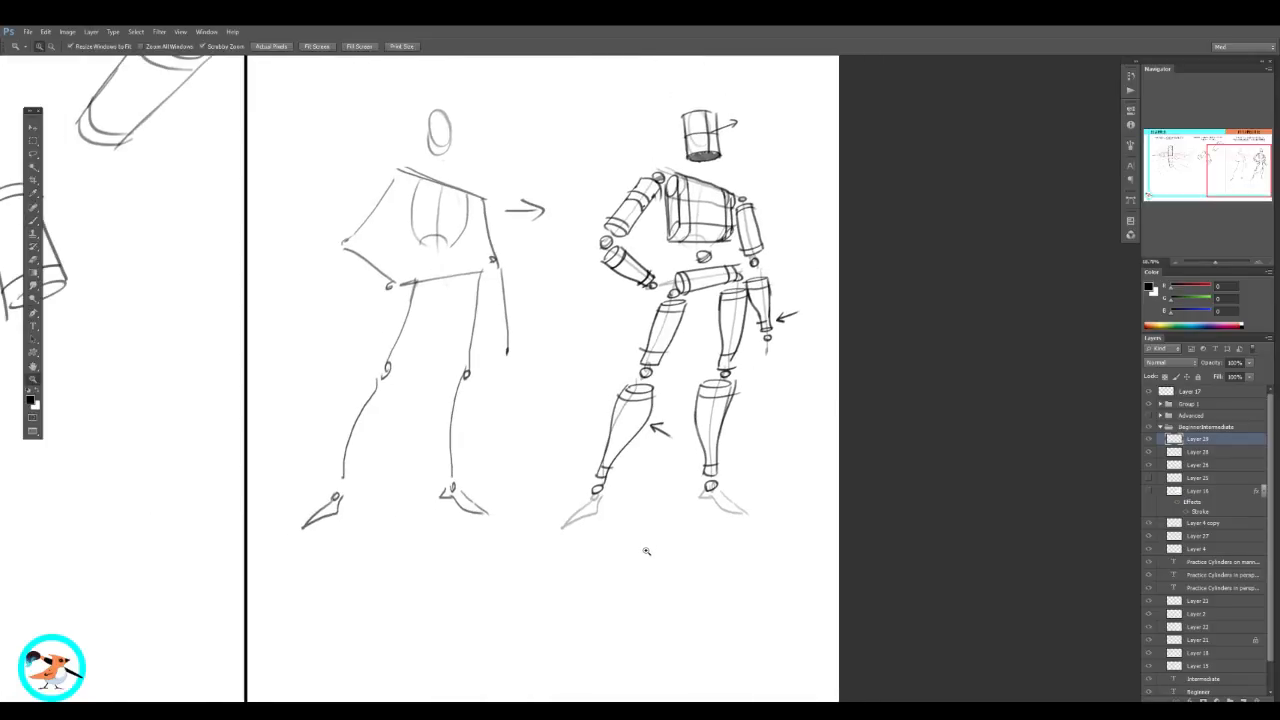
click(586, 539)
key(b)
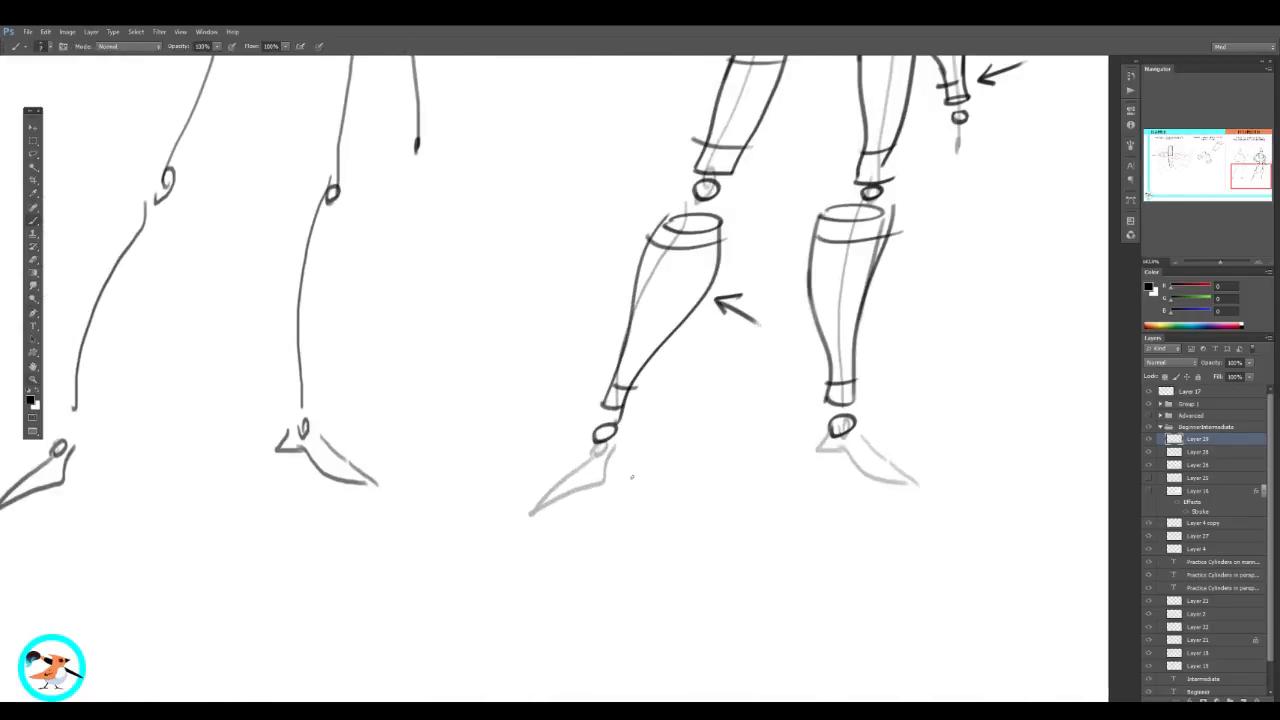
mouse_move(584, 464)
mouse_down()
mouse_move(620, 444)
mouse_move(627, 463)
mouse_move(532, 510)
mouse_up()
drag(534, 508, 588, 462)
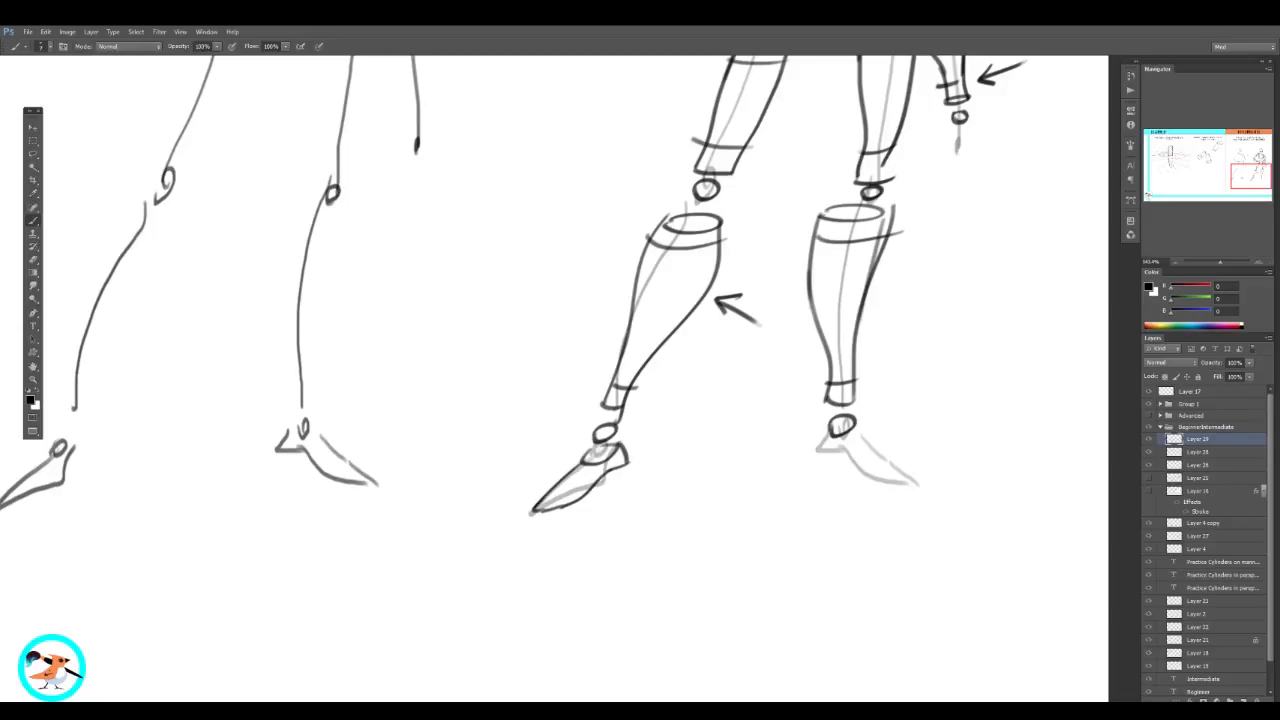
mouse_move(862, 440)
mouse_down()
mouse_move(818, 445)
mouse_move(808, 462)
mouse_move(918, 486)
mouse_up()
Step: Draw simple rounded hands beyond the wrist balls of the hanging arm and the bent arm
drag(948, 408, 905, 408)
drag(1011, 311, 814, 474)
drag(808, 362, 860, 362)
drag(712, 457, 704, 464)
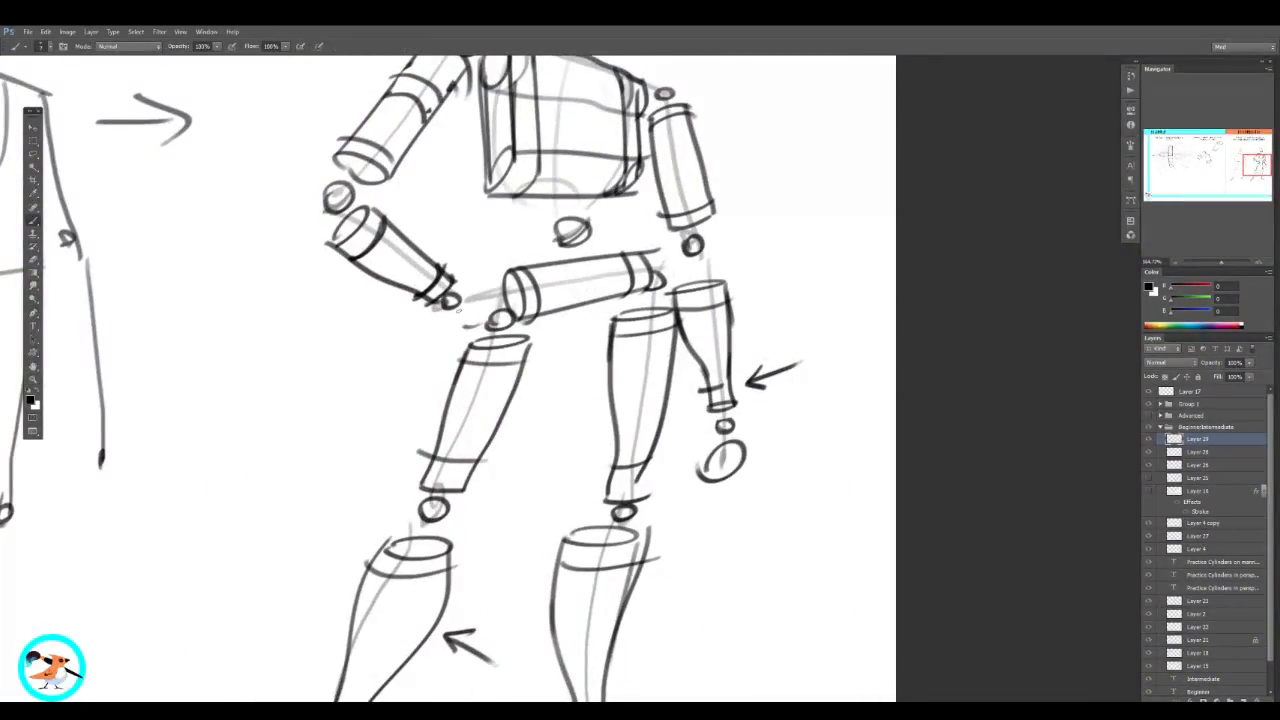
drag(461, 308, 464, 316)
drag(550, 292, 502, 292)
mouse_move(480, 418)
mouse_down()
mouse_move(649, 278)
mouse_move(454, 402)
mouse_move(781, 391)
mouse_move(772, 440)
mouse_up()
key(ctrl+z)
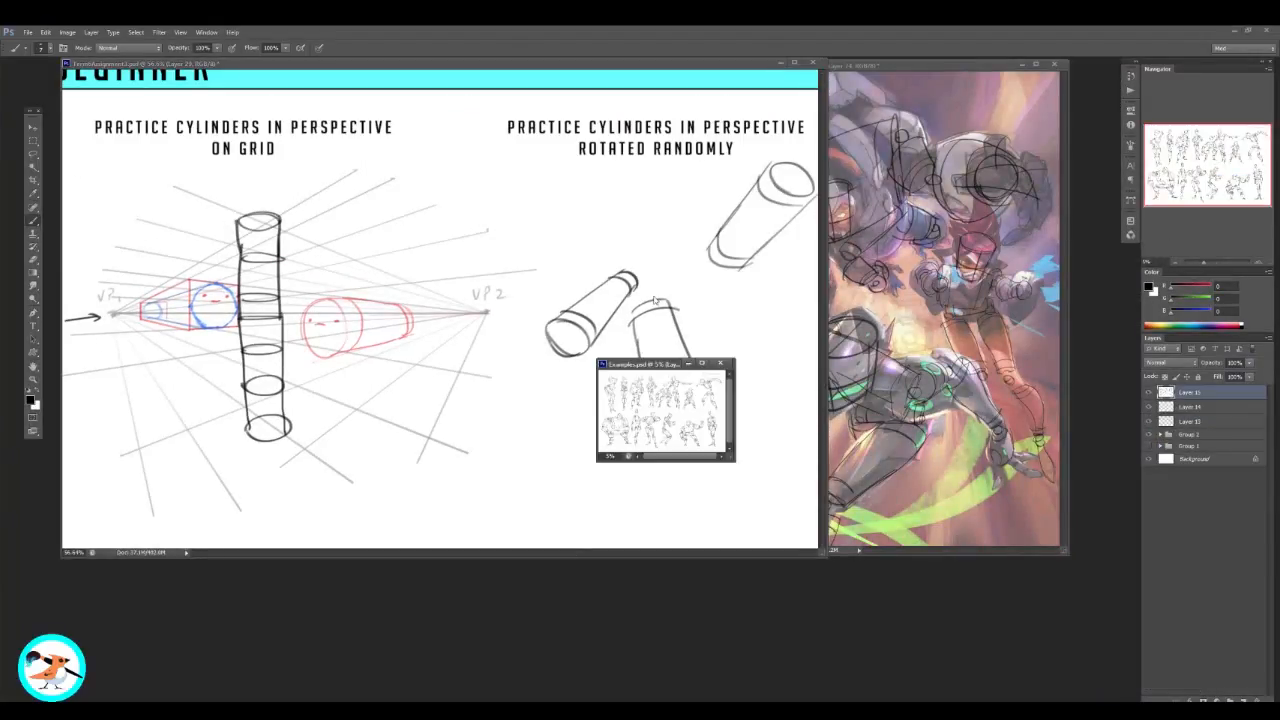
Step: Show the Examples.psd sheet full screen with all of its cylinder mannequins in view
key(f)
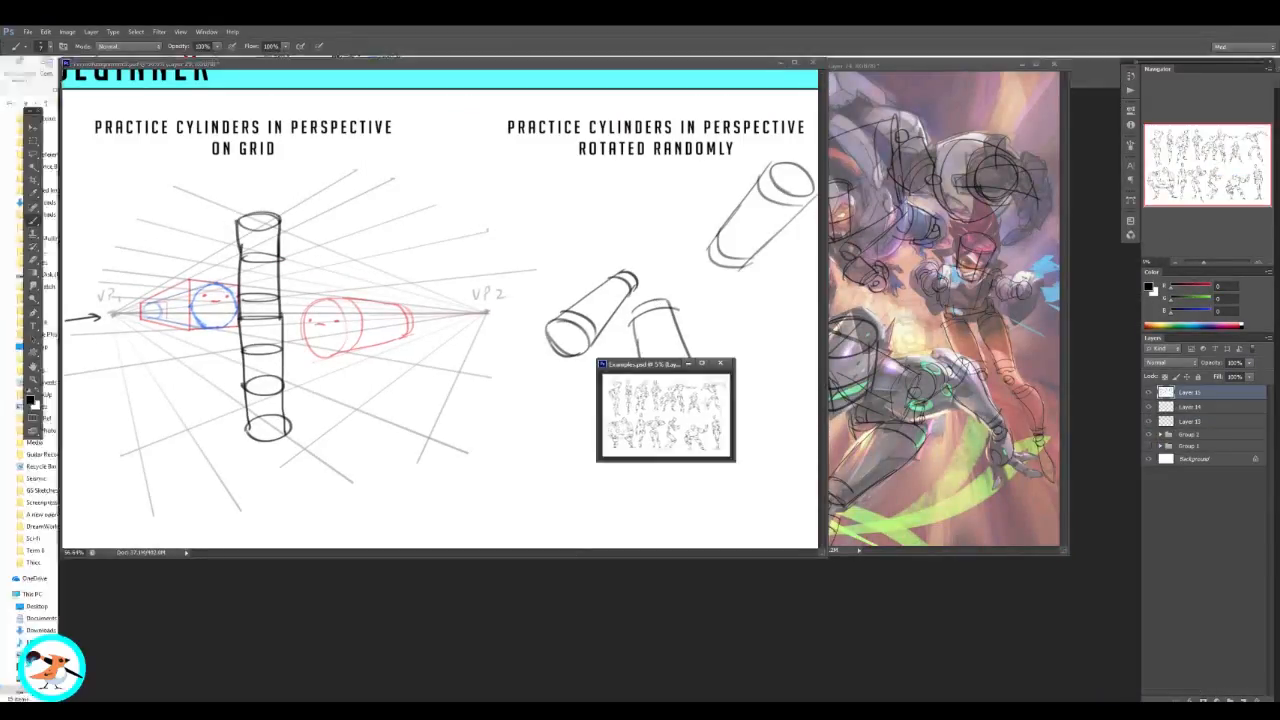
key(z)
drag(680, 436, 746, 369)
drag(576, 290, 659, 386)
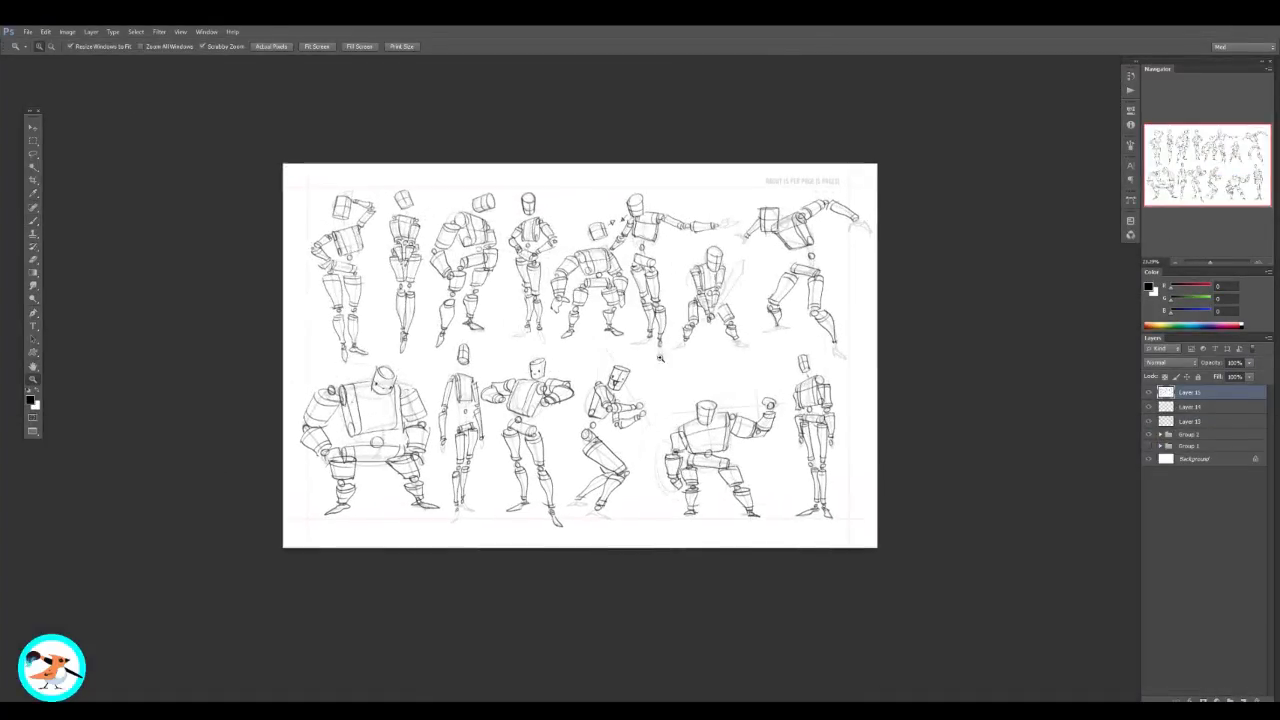
drag(638, 314, 727, 271)
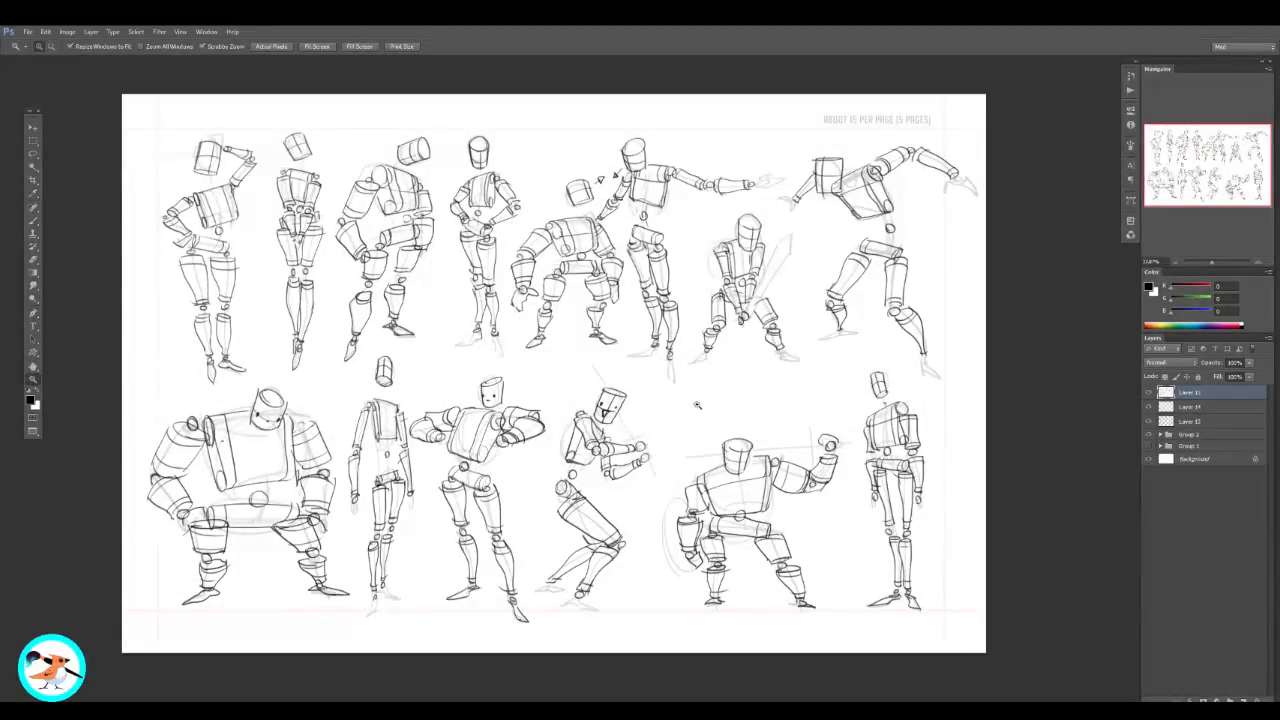
drag(697, 404, 756, 414)
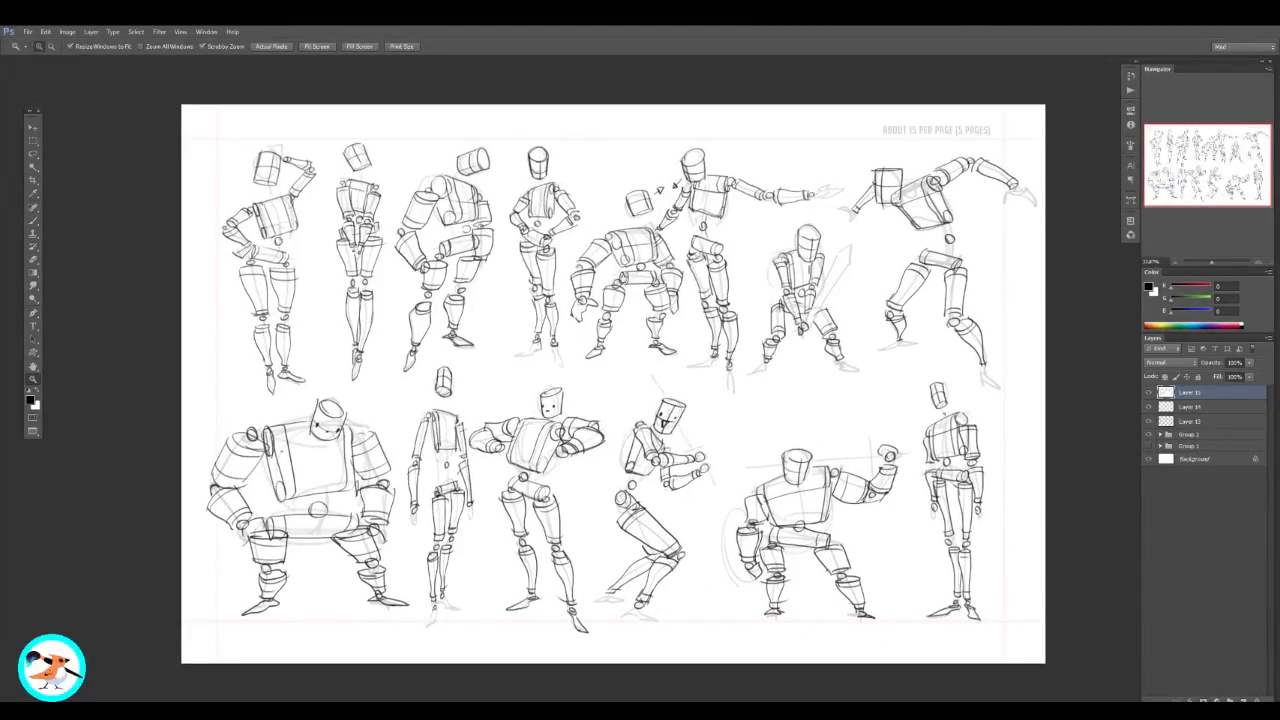
Step: On a new layer, write a circled 5 over the 15 in the "About 15 per page (5 pages)" note
click(954, 126)
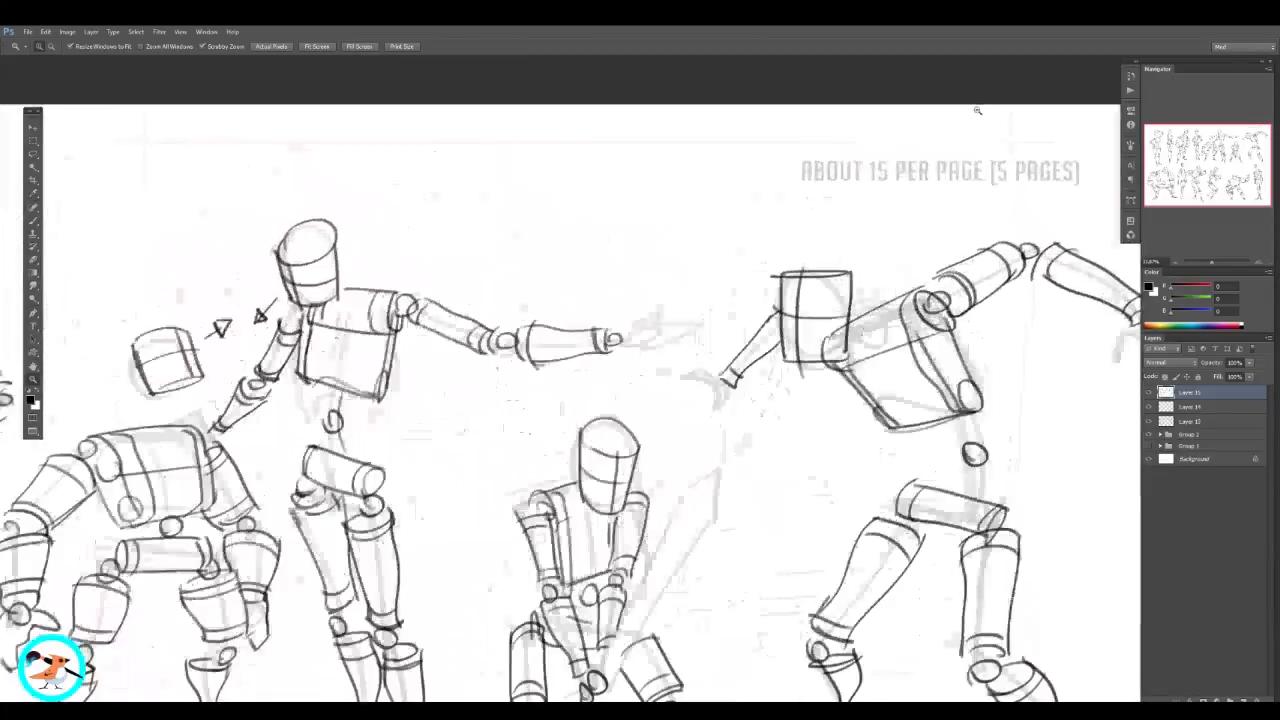
key(b)
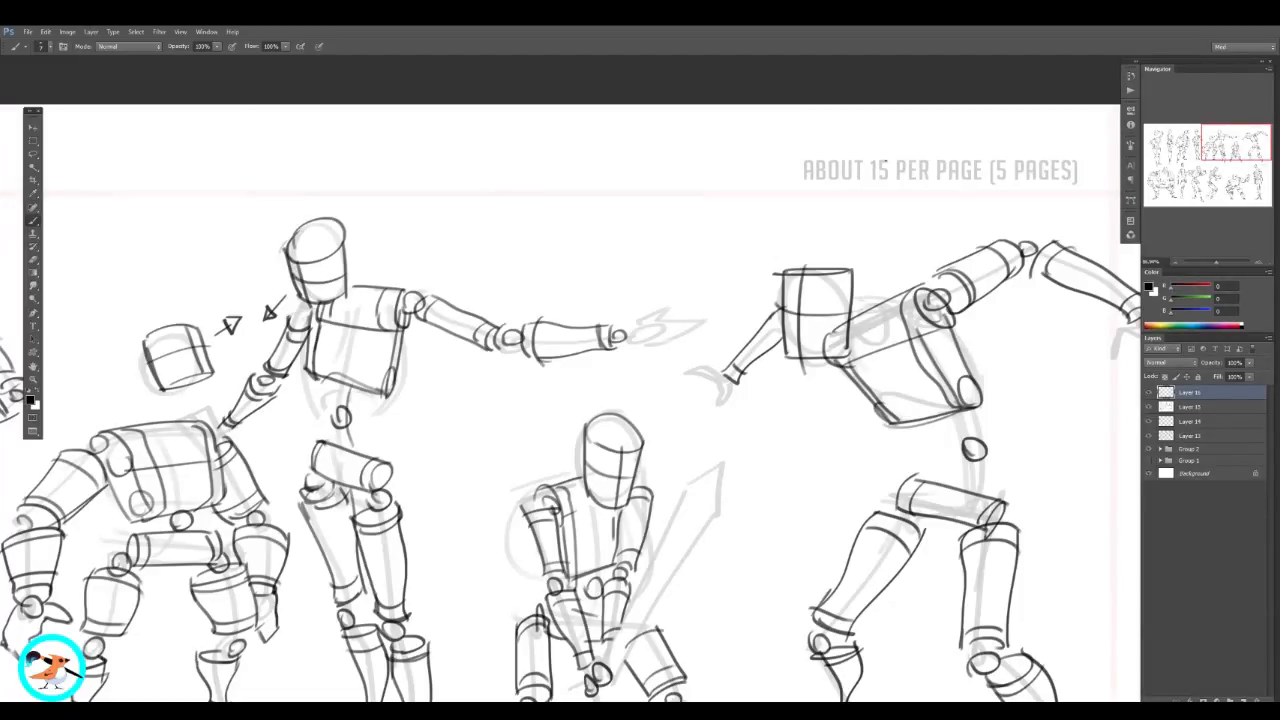
drag(883, 195, 878, 193)
Step: Add another empty layer above the circled 5 for marking up the example figures
key(z)
alt+click(880, 180)
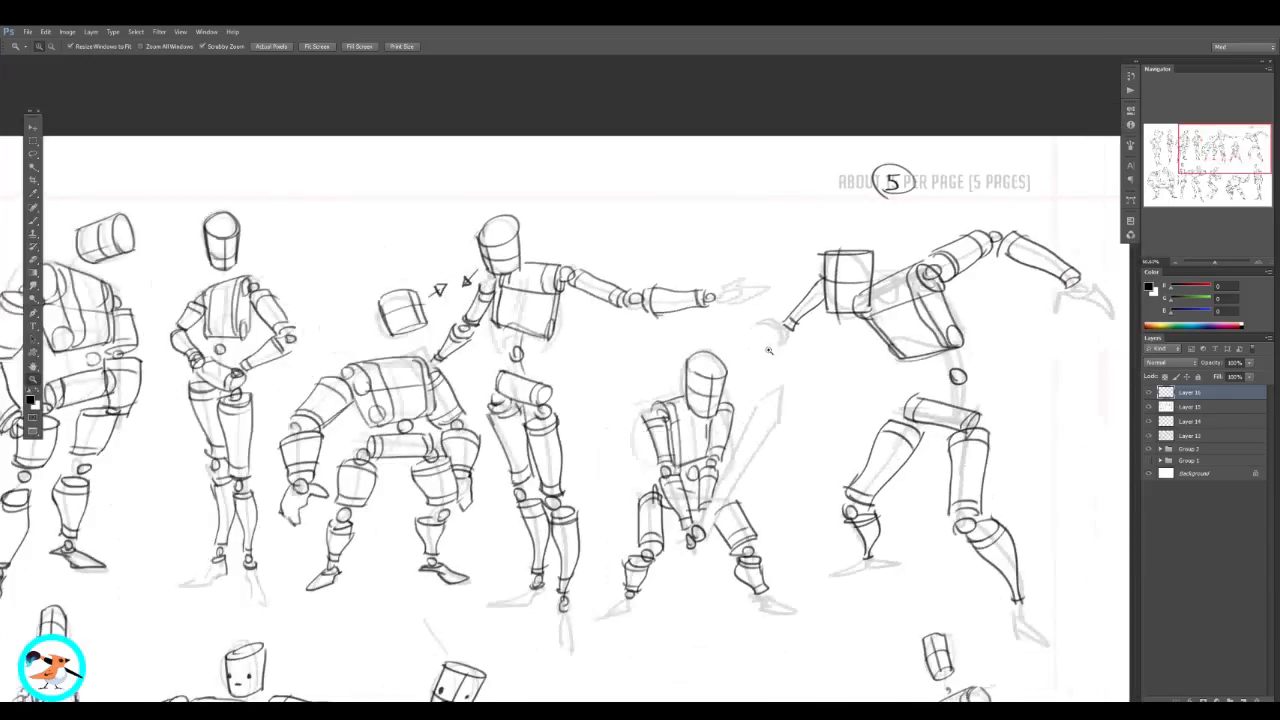
alt+click(785, 365)
key(b)
mouse_move(530, 318)
mouse_down()
mouse_move(400, 590)
mouse_move(530, 320)
mouse_up()
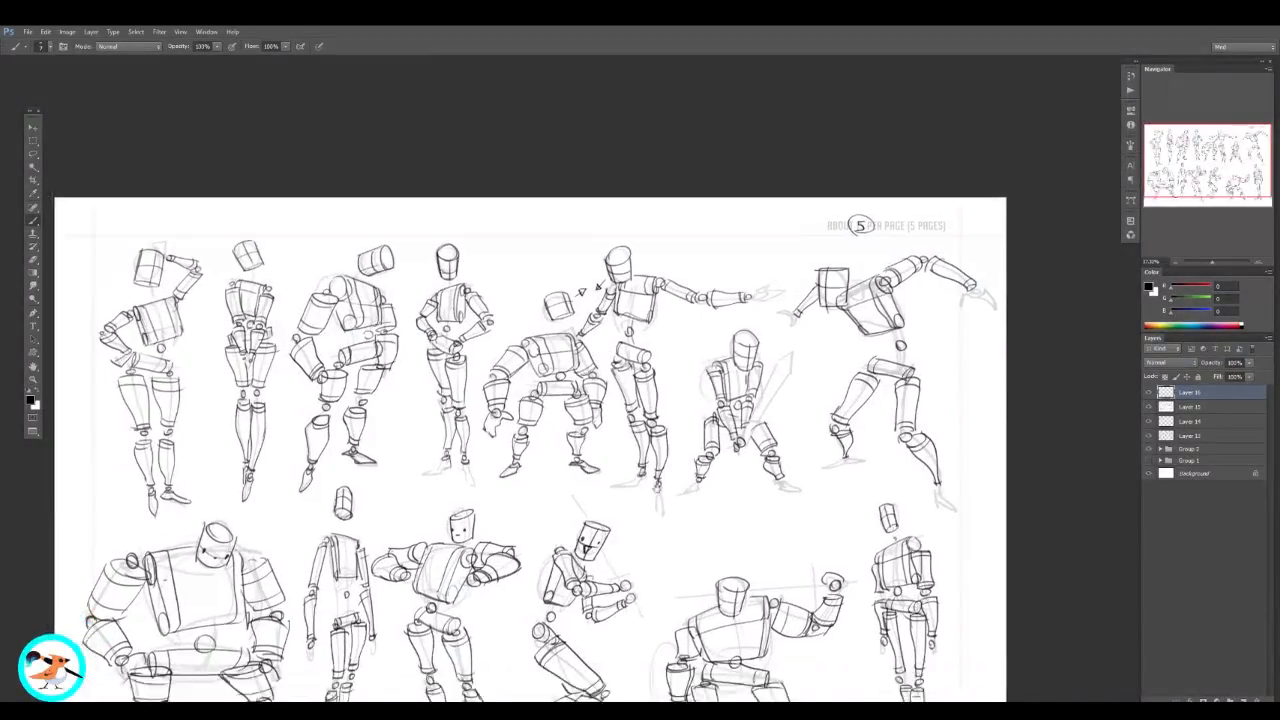
drag(532, 338, 600, 218)
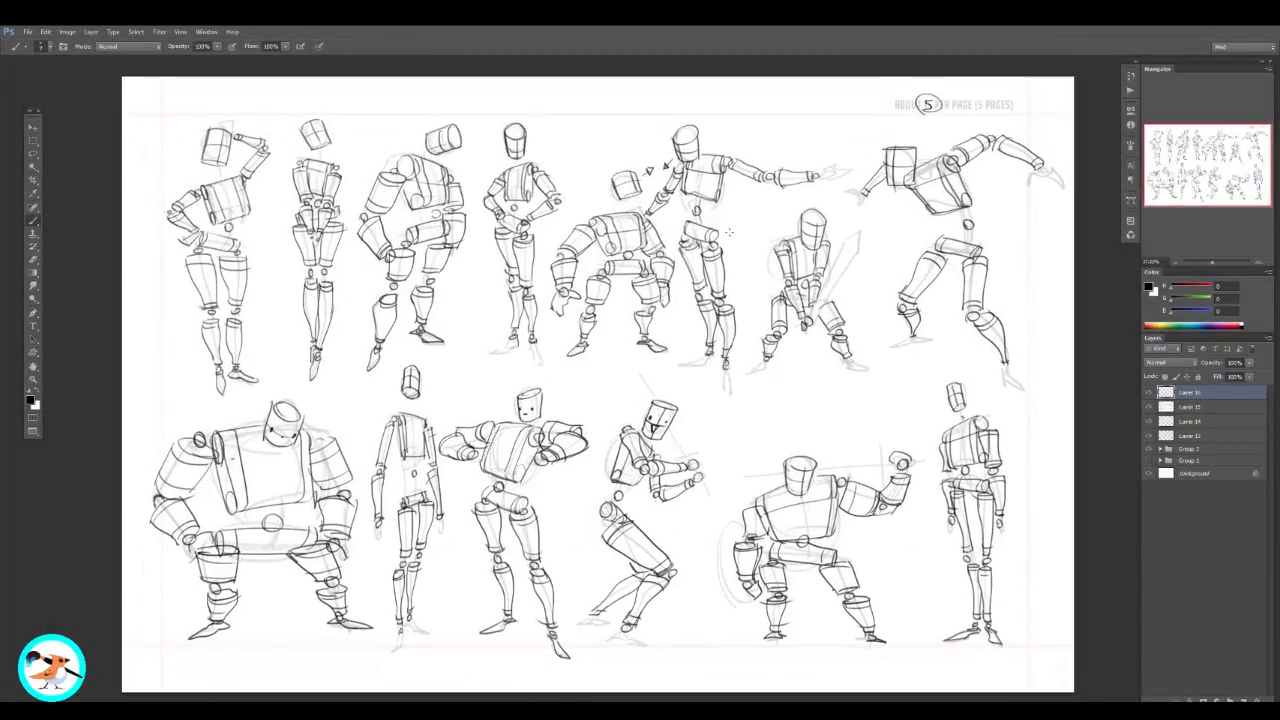
key(z)
click(560, 221)
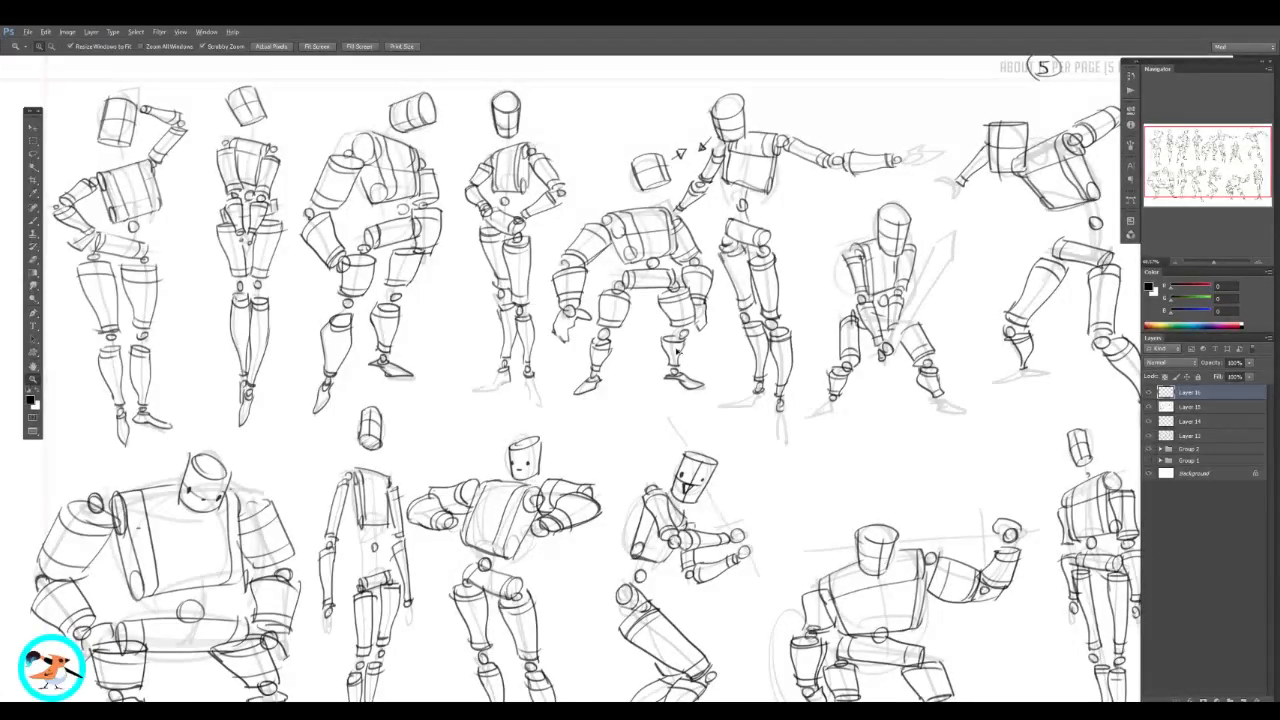
key(ctrl+shift+alt+n)
Step: Circle the kneeling sword figure and the lunging figure in the upper row in turn, undoing each circle
mouse_move(588, 532)
mouse_down()
mouse_move(664, 400)
mouse_move(505, 548)
mouse_move(398, 492)
mouse_up()
drag(690, 168, 640, 190)
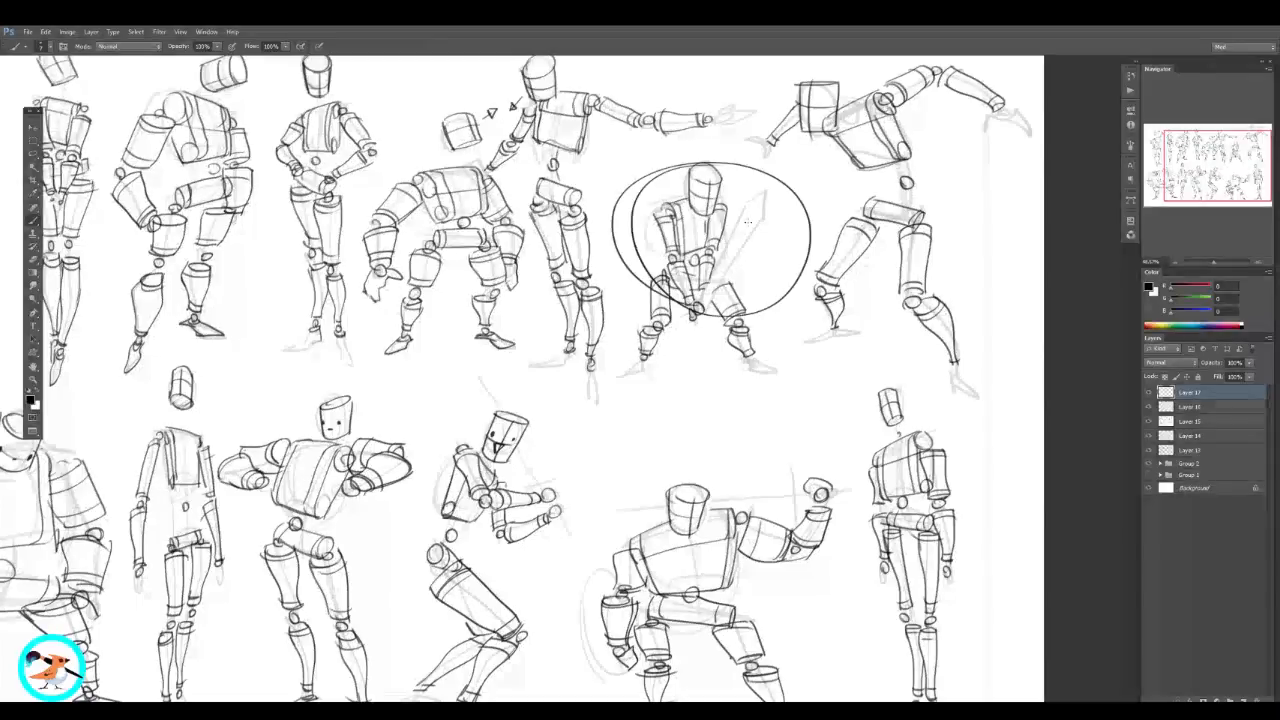
key(ctrl+z)
mouse_move(802, 124)
mouse_down()
mouse_move(873, 212)
mouse_move(800, 170)
mouse_up()
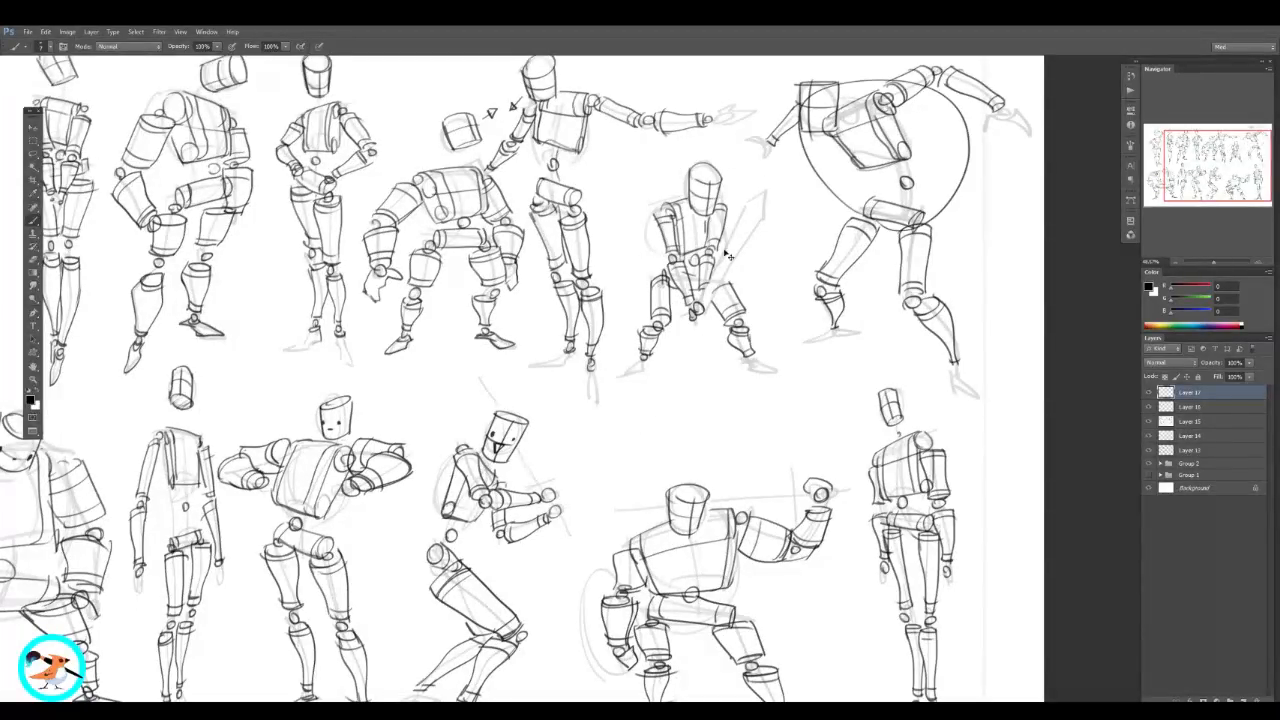
key(ctrl+z)
Step: Sketch outlines around lower-row figures, including the heavyset mannequin's rounded body, undoing each one
drag(651, 471, 671, 317)
mouse_move(697, 491)
mouse_down()
mouse_move(601, 375)
mouse_move(662, 486)
mouse_up()
key(ctrl+z)
drag(473, 225, 813, 263)
drag(503, 450, 490, 424)
key(ctrl+z)
drag(262, 500, 302, 502)
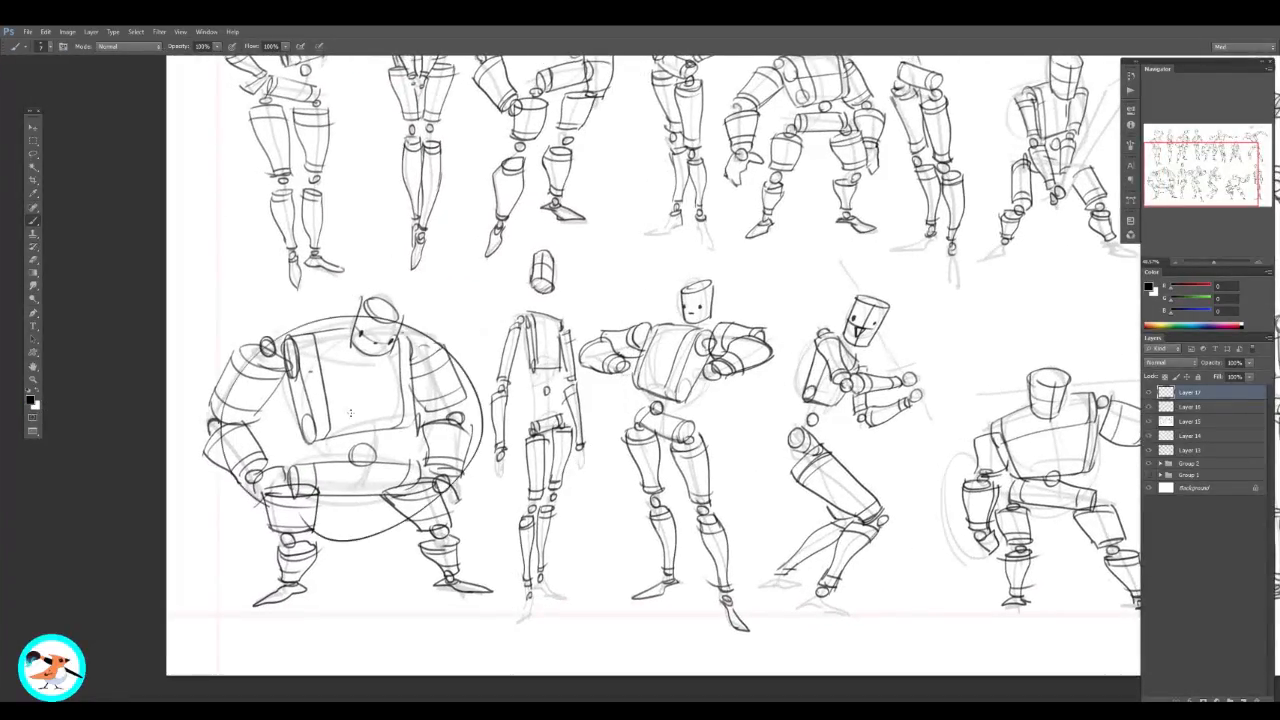
key(ctrl+z)
Step: On a new layer, add the missing top ellipse to the heavyset mannequin's upper-arm cylinder and strokes along the nearby shoulder
key(z)
click(446, 336)
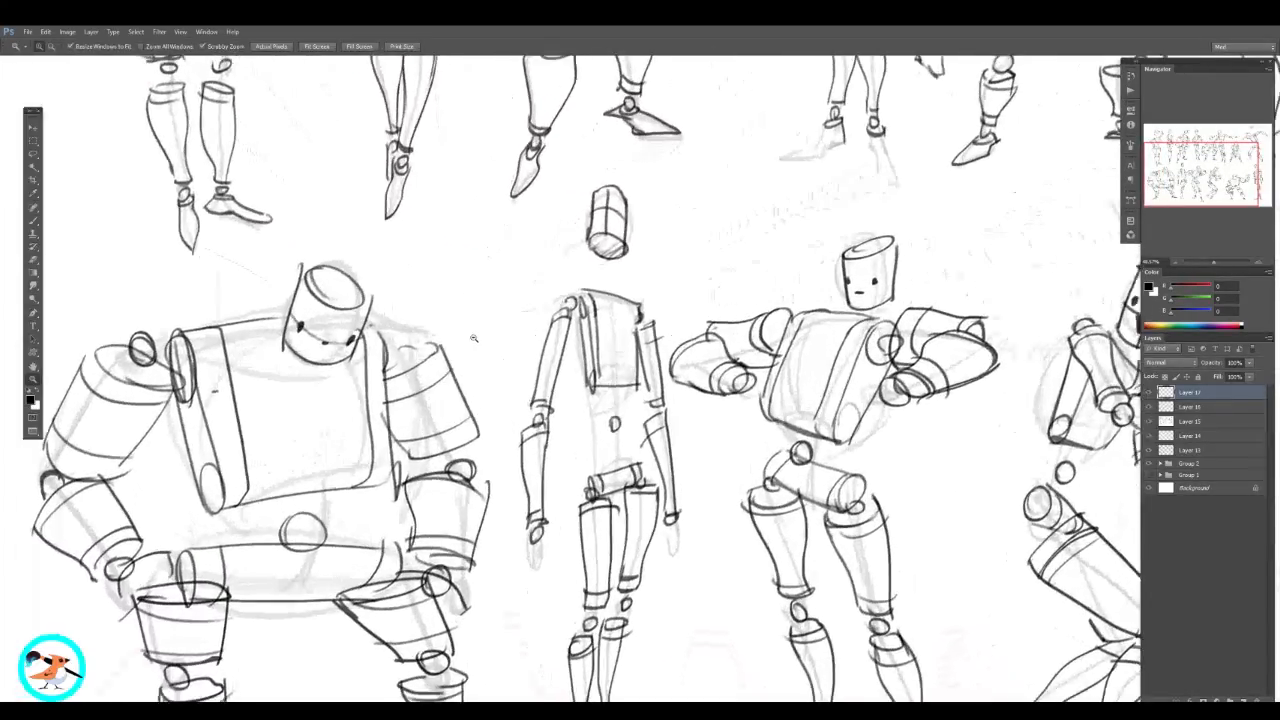
key(b)
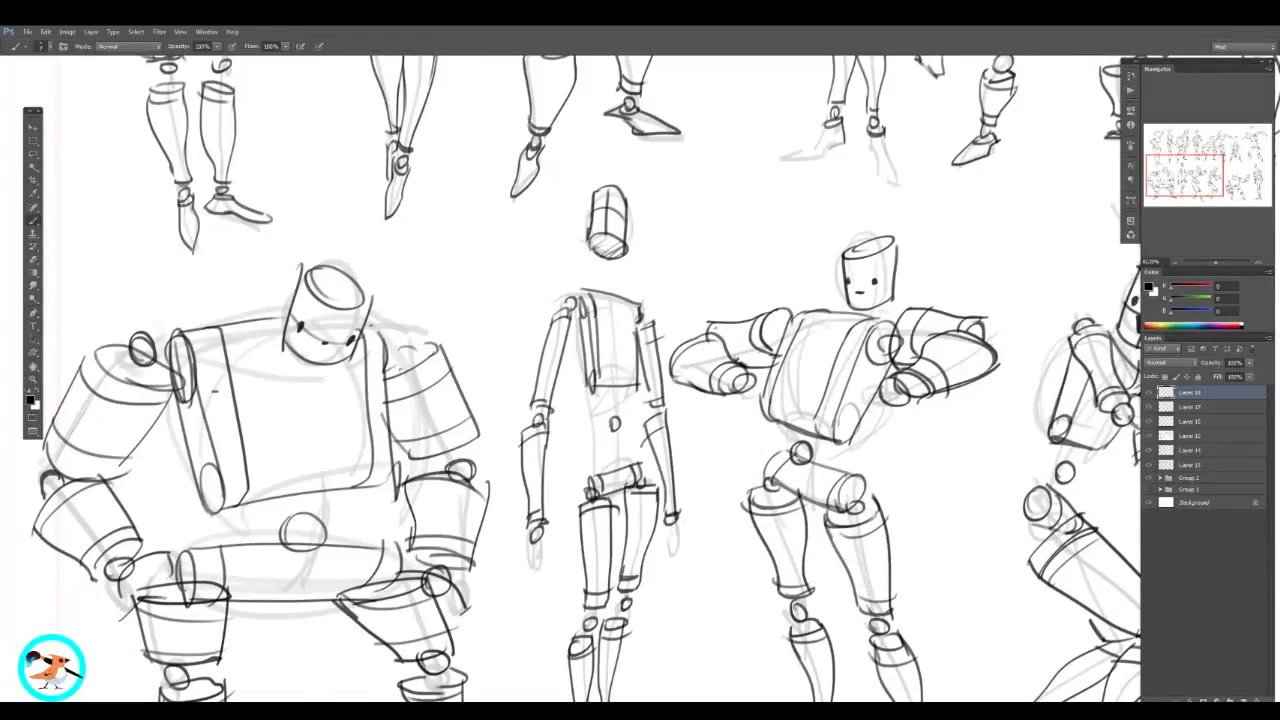
mouse_move(372, 362)
mouse_down()
mouse_move(368, 386)
mouse_move(424, 476)
mouse_up()
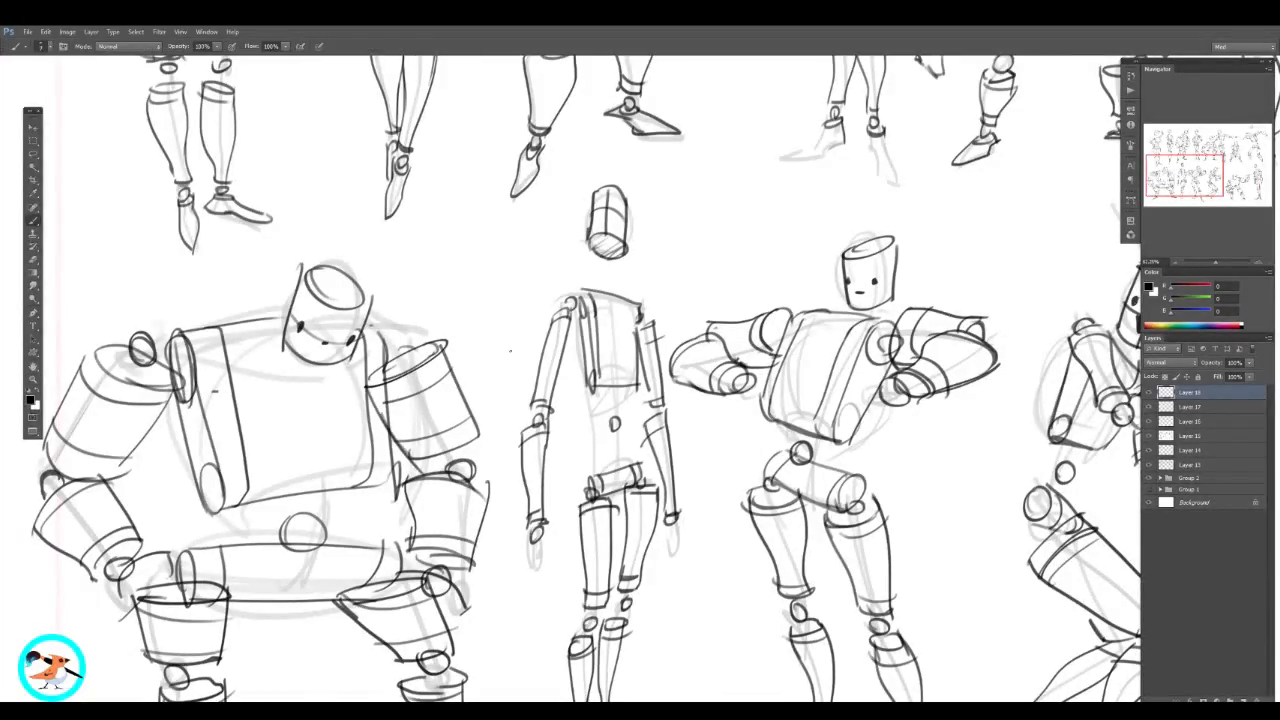
drag(498, 316, 521, 333)
mouse_move(530, 324)
mouse_down()
mouse_move(533, 336)
mouse_move(543, 317)
mouse_move(498, 351)
mouse_move(548, 330)
mouse_up()
Step: Look over the example figures in both rows and bring the whole sheet into view
key(z)
key(e)
drag(475, 185, 459, 503)
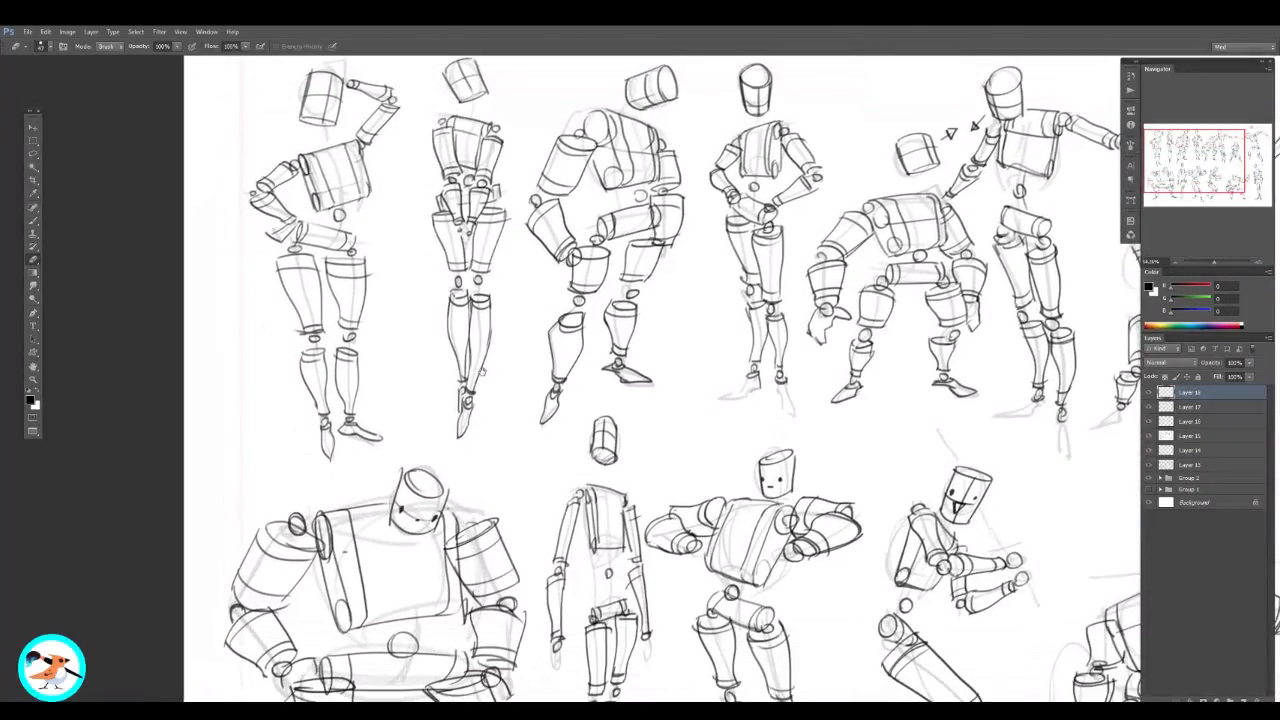
drag(482, 371, 478, 368)
drag(734, 449, 496, 339)
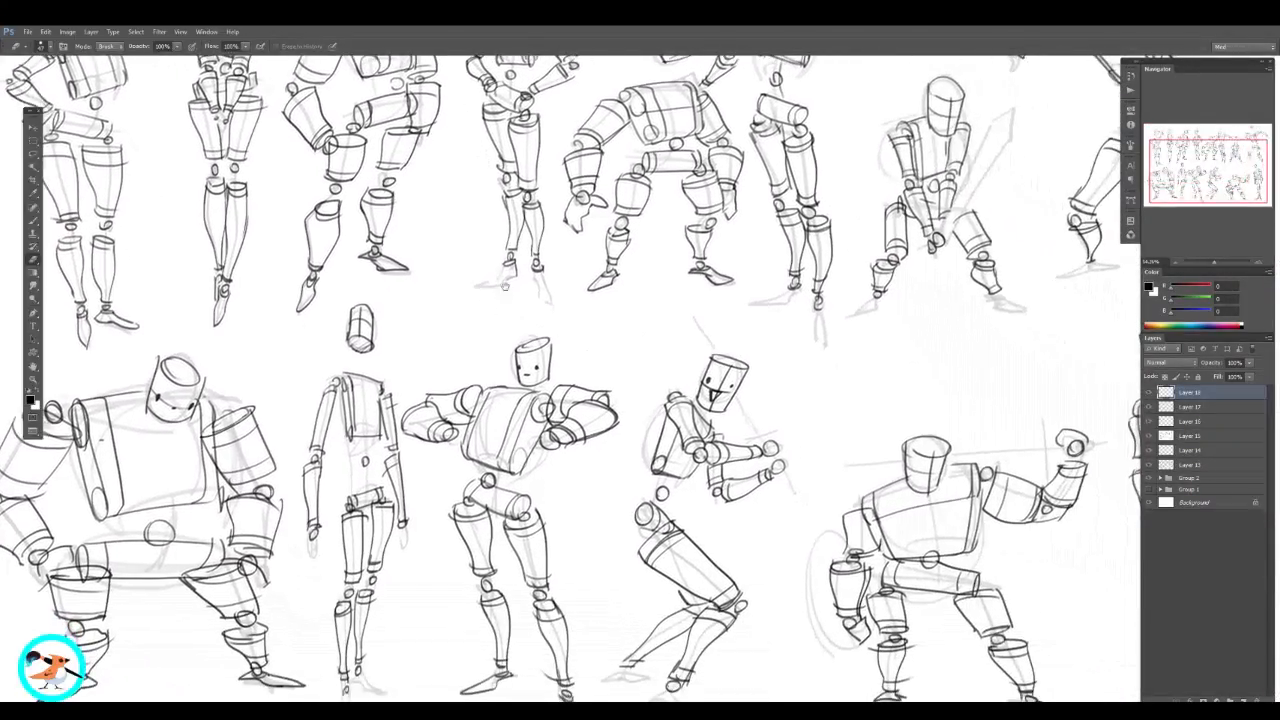
mouse_move(617, 391)
mouse_down()
mouse_move(470, 322)
mouse_move(556, 396)
mouse_up()
mouse_move(600, 345)
mouse_down()
mouse_move(577, 332)
mouse_move(529, 341)
mouse_up()
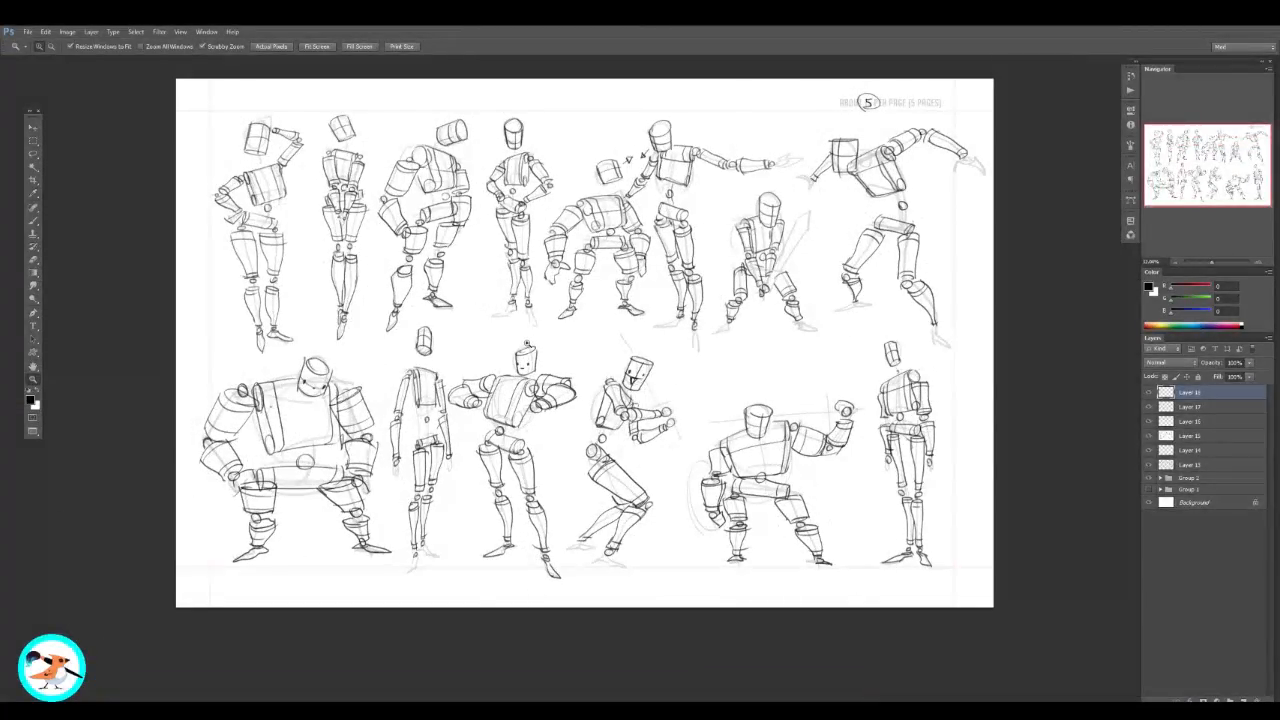
Step: Switch to the Beginner/Intermediate assignment document, hide the BeginnerIntermediate layer group and show the Advanced group
key(f)
key(f)
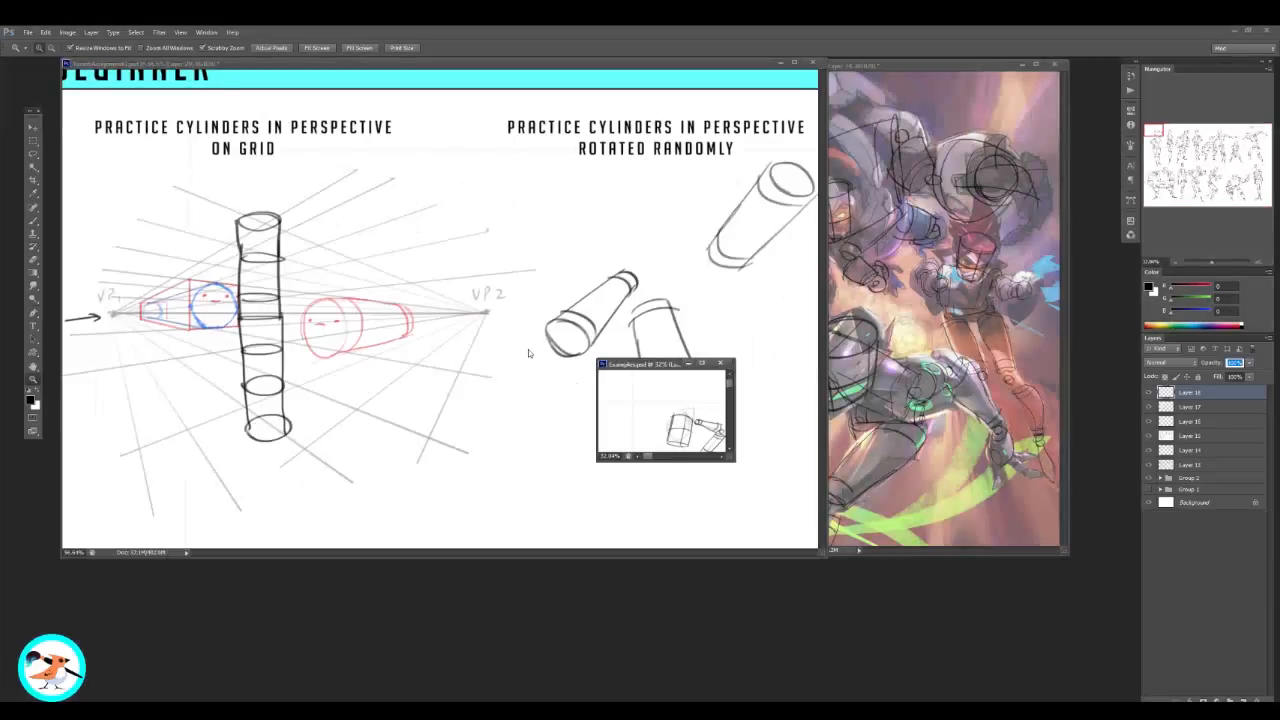
click(662, 231)
drag(664, 230, 631, 241)
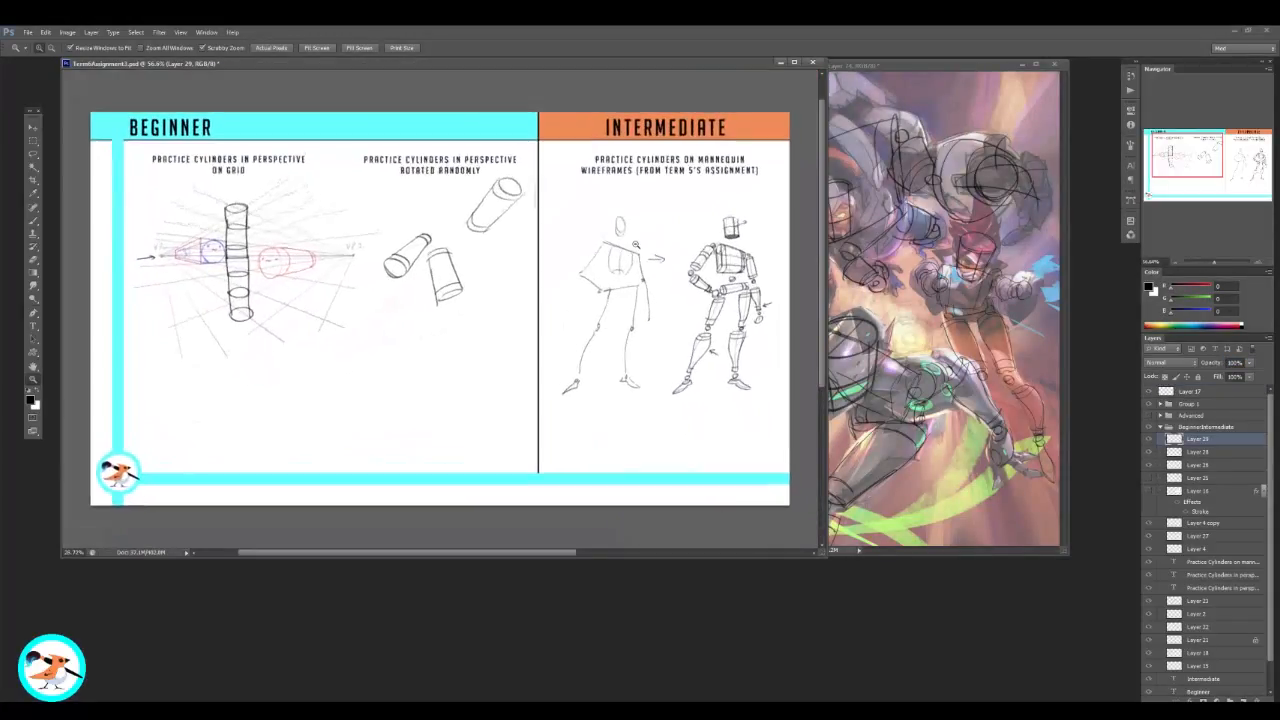
click(1159, 428)
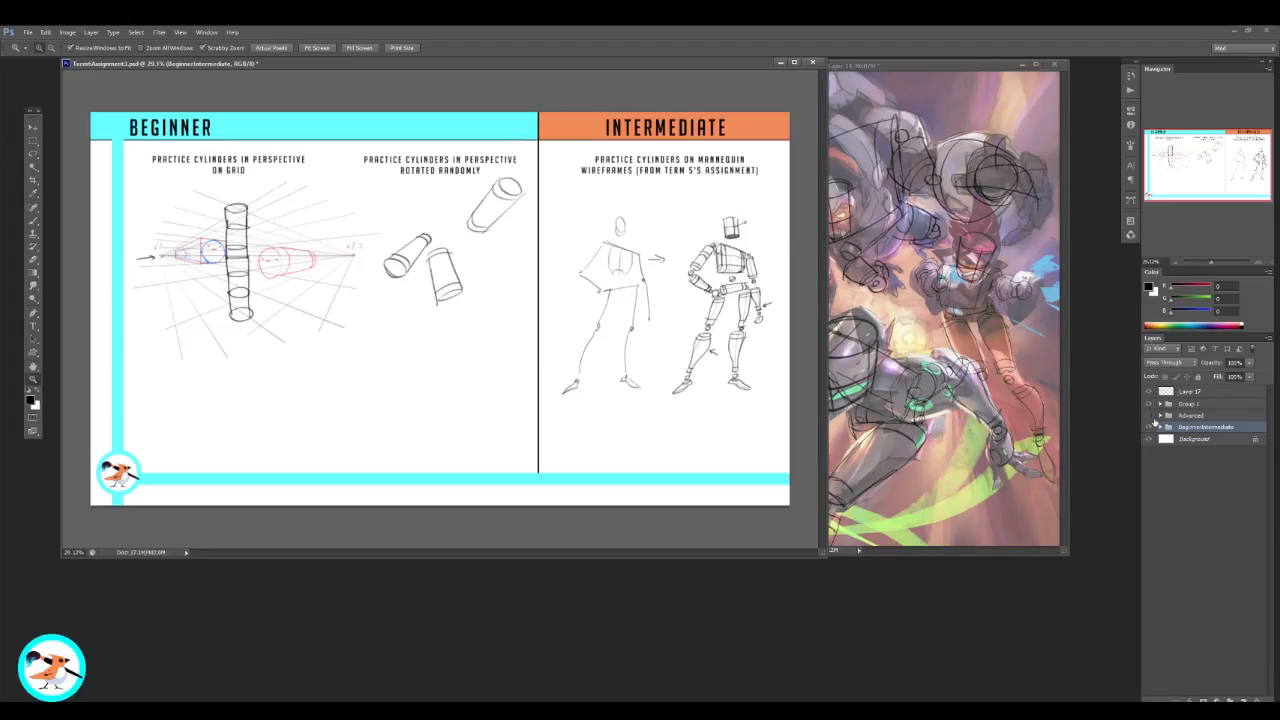
click(1150, 426)
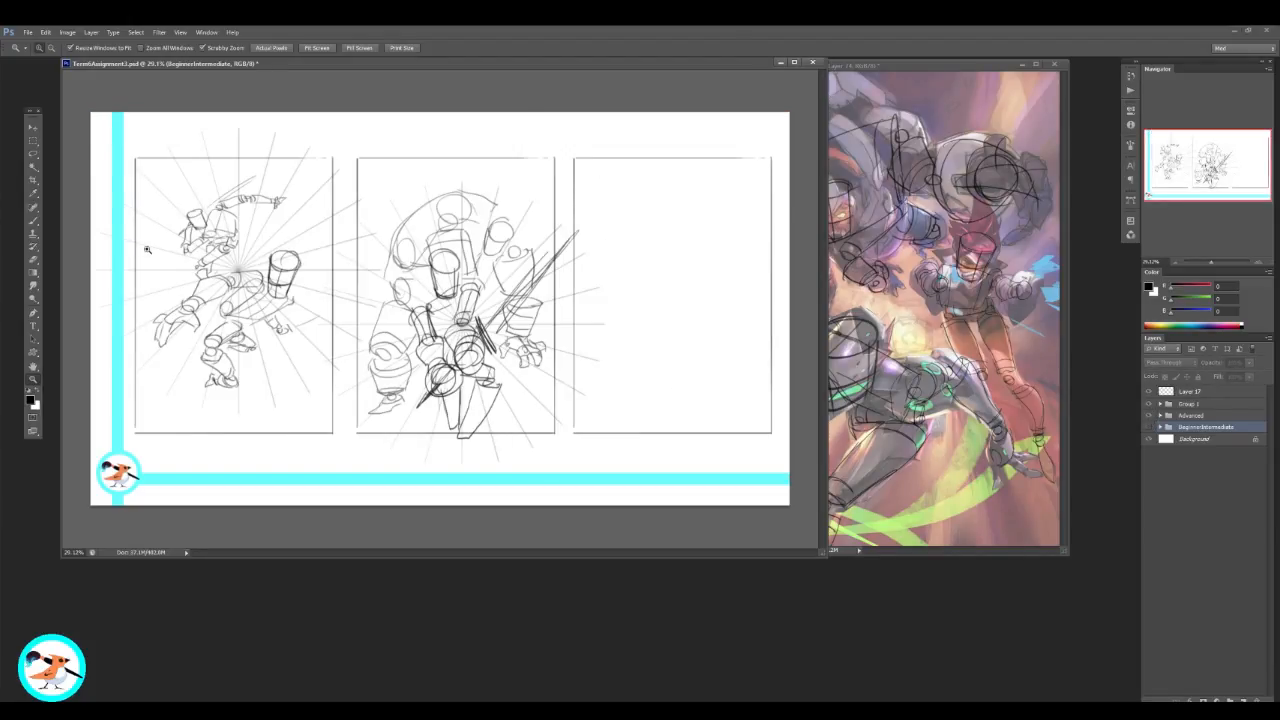
Step: On a new layer inside Group 1, draw a straight vertical line through the middle of the empty third frame
drag(165, 248, 197, 248)
key(f)
drag(871, 349, 519, 327)
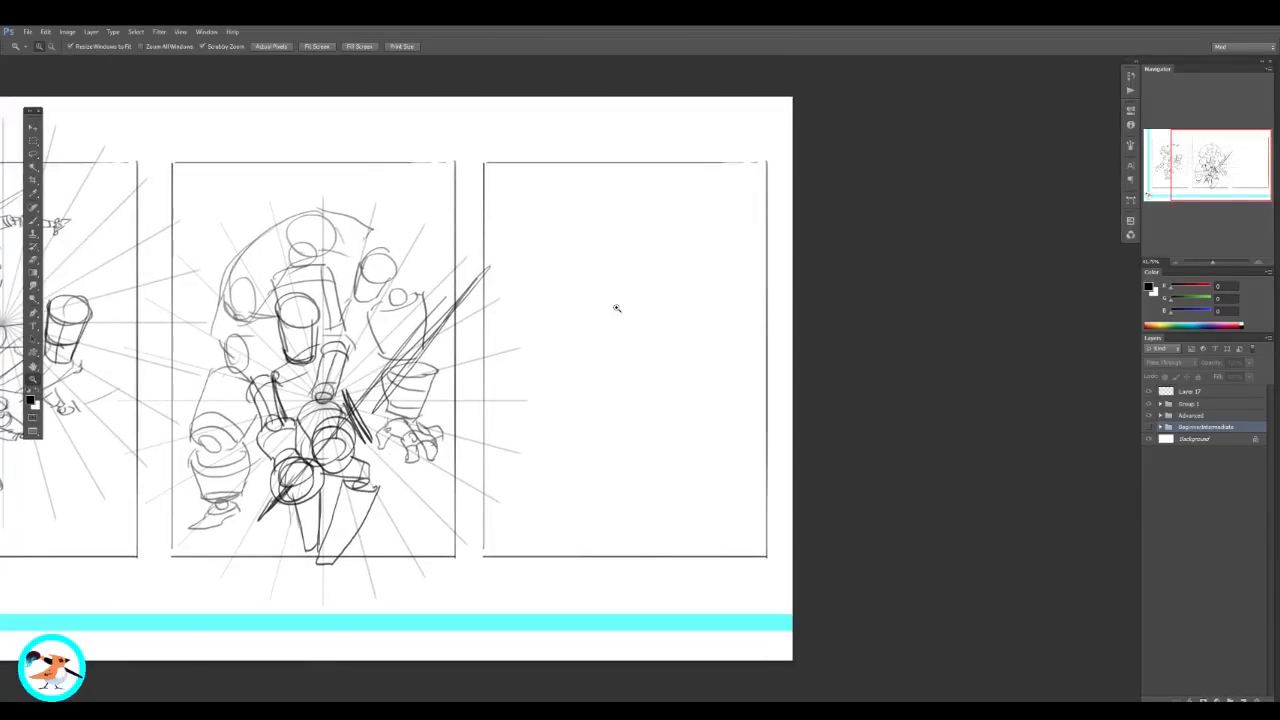
click(1161, 404)
click(1186, 418)
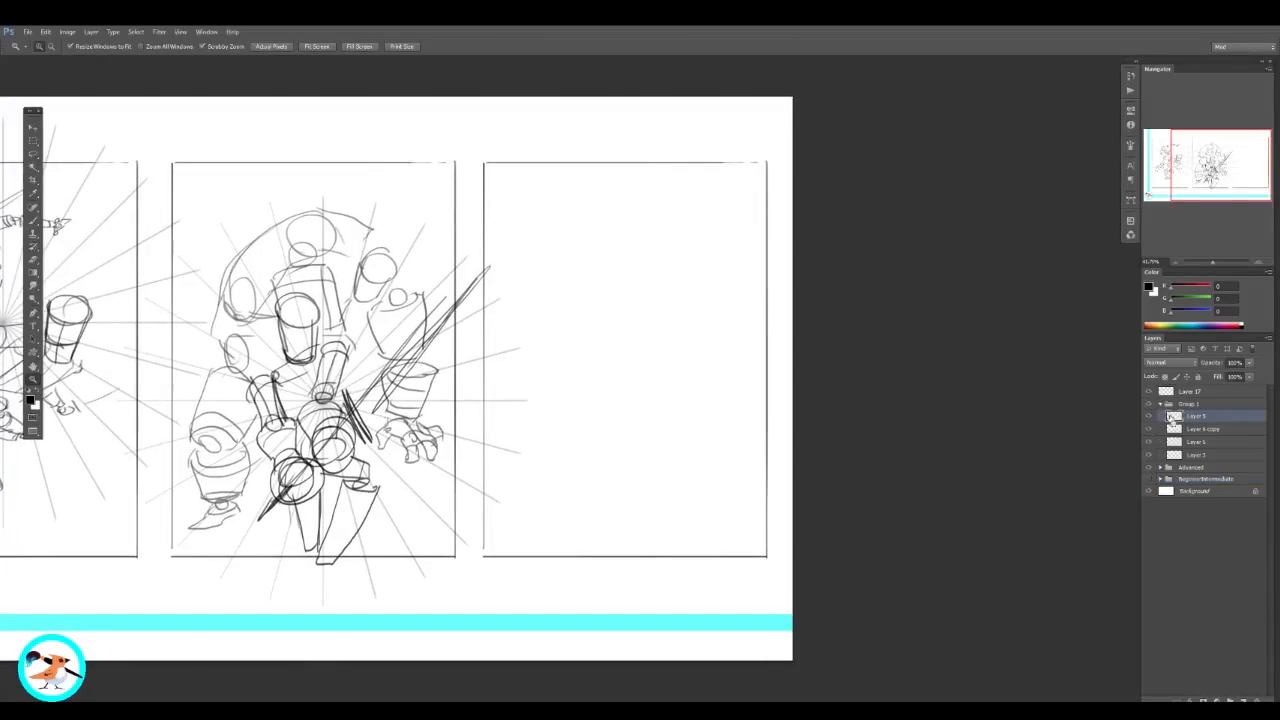
key(b)
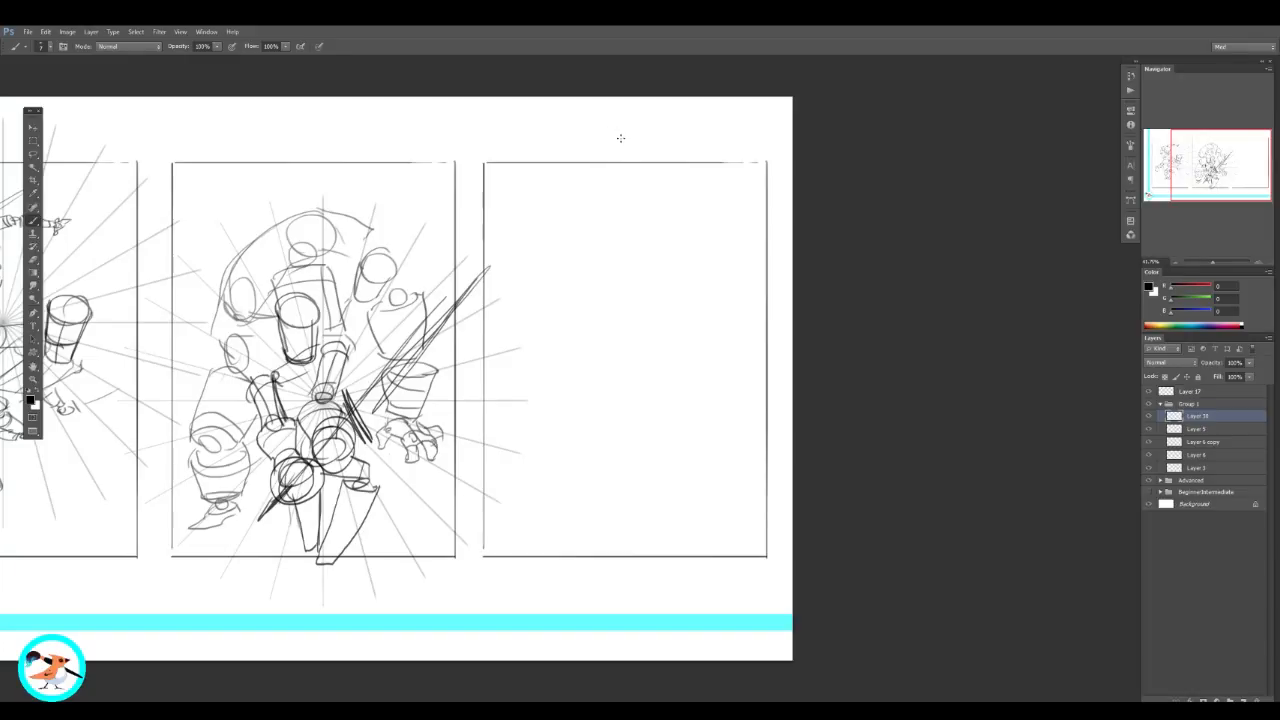
drag(620, 138, 621, 580)
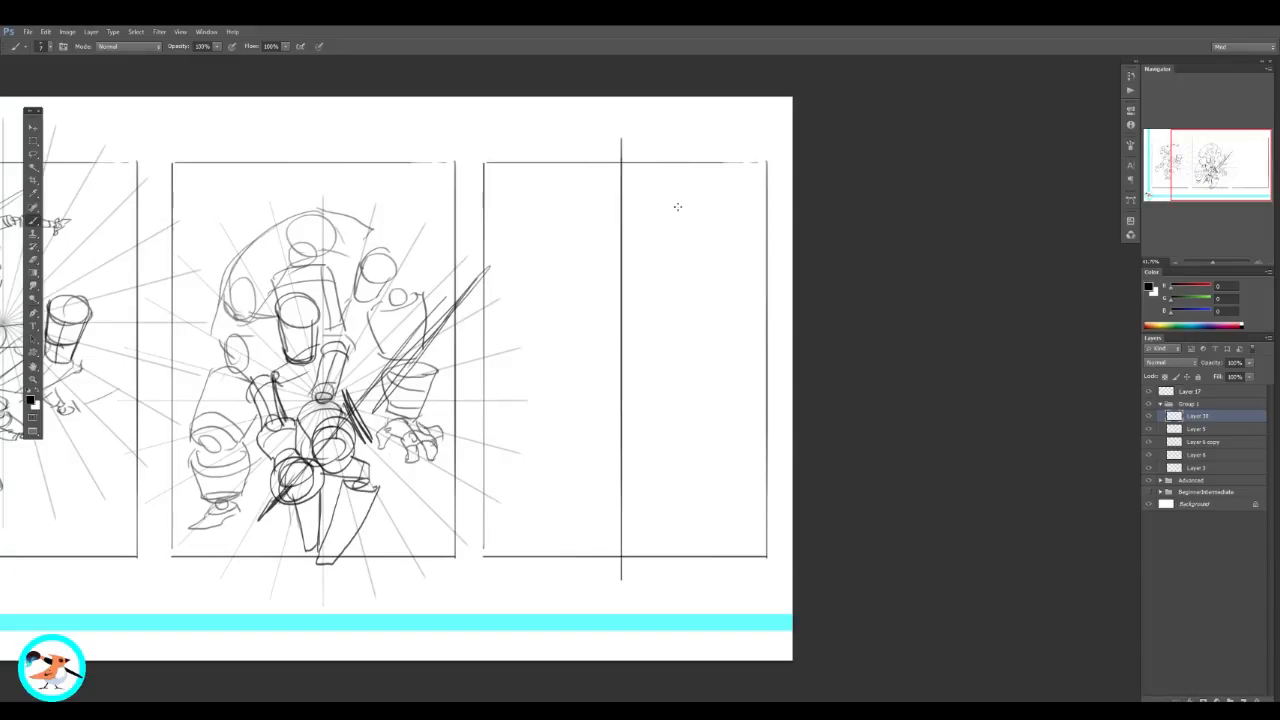
mouse_move(690, 297)
mouse_down()
mouse_move(646, 246)
mouse_move(652, 283)
mouse_move(676, 304)
mouse_up()
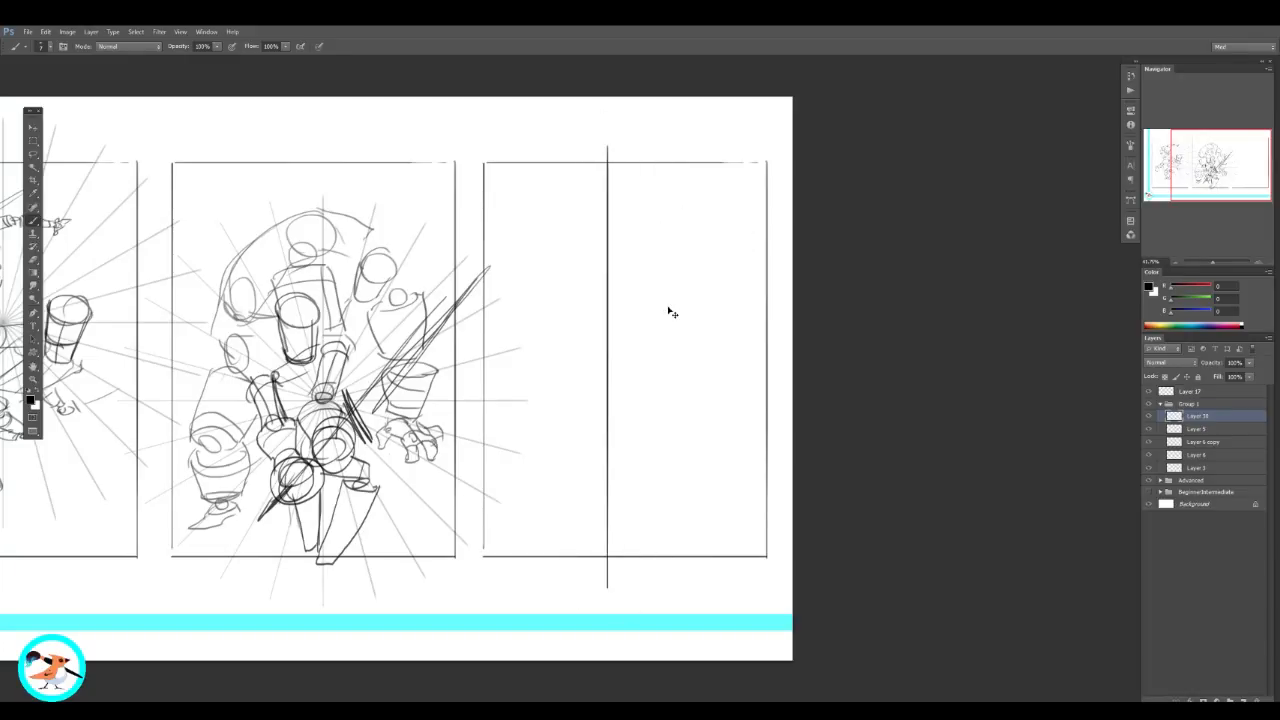
Step: Duplicate the vertical line's layer and rotate the copy 15 degrees clockwise about its centre
key(ctrl+j)
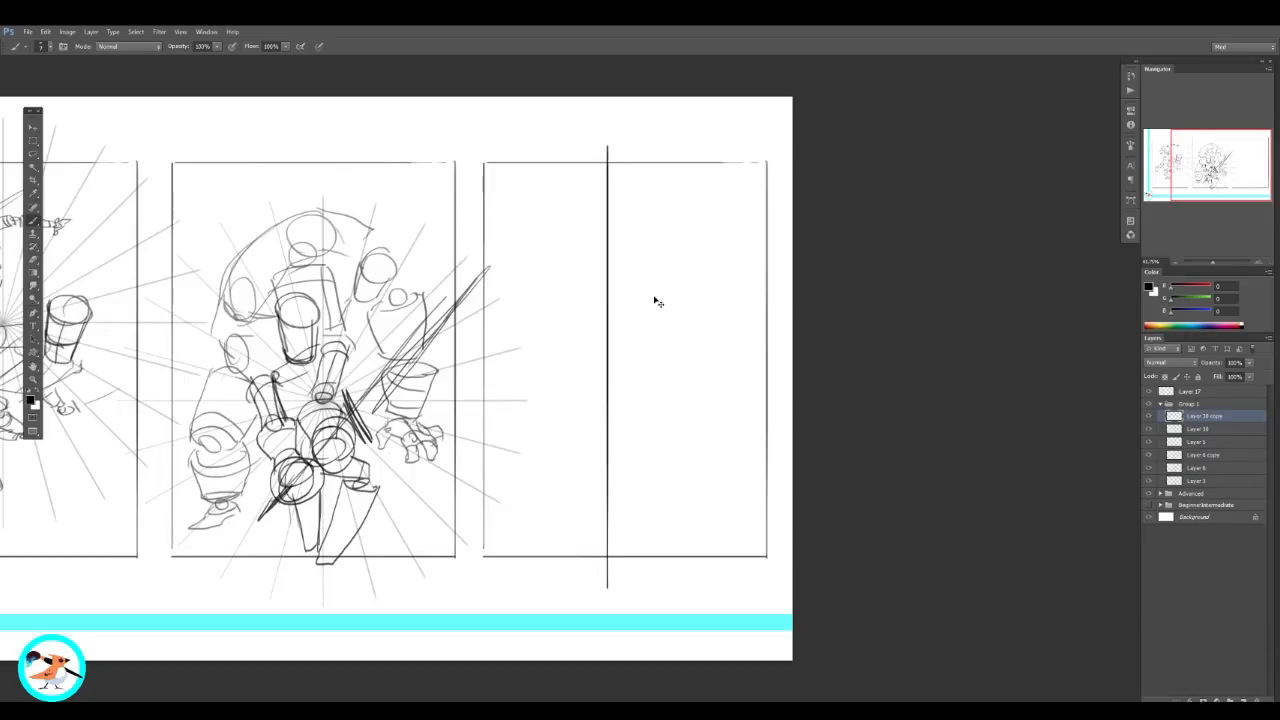
key(ctrl+t)
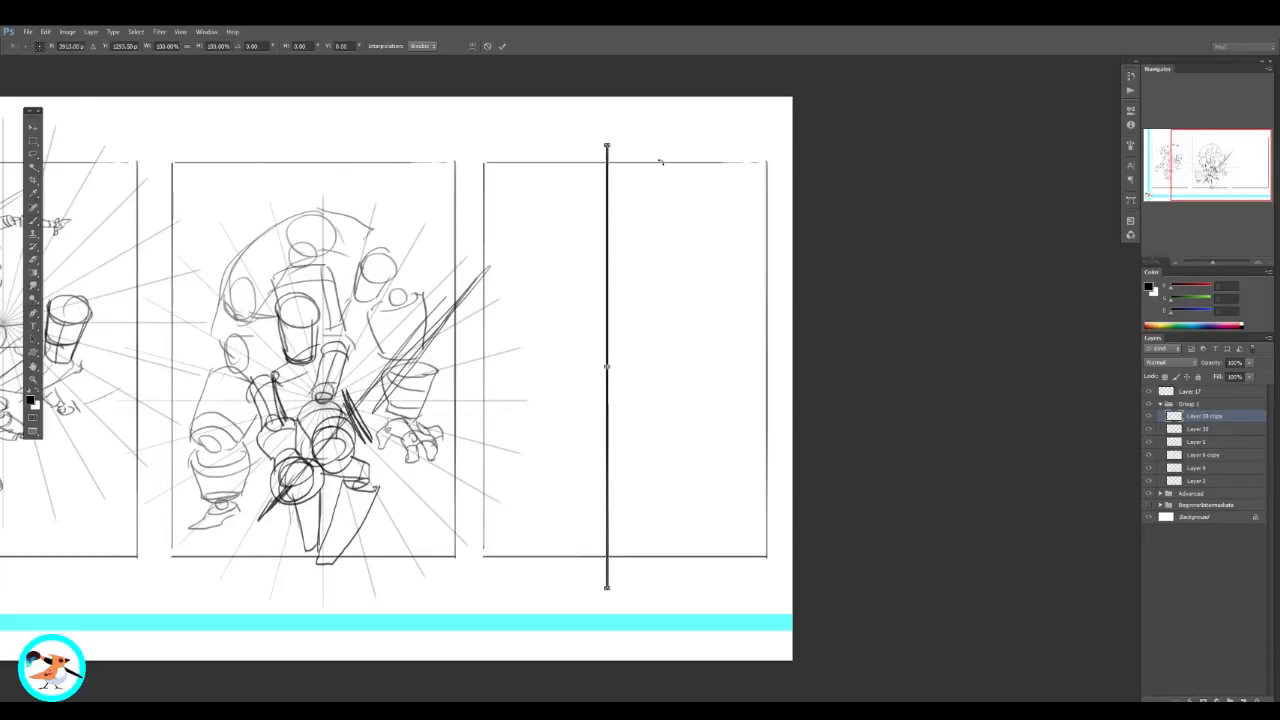
drag(660, 161, 673, 222)
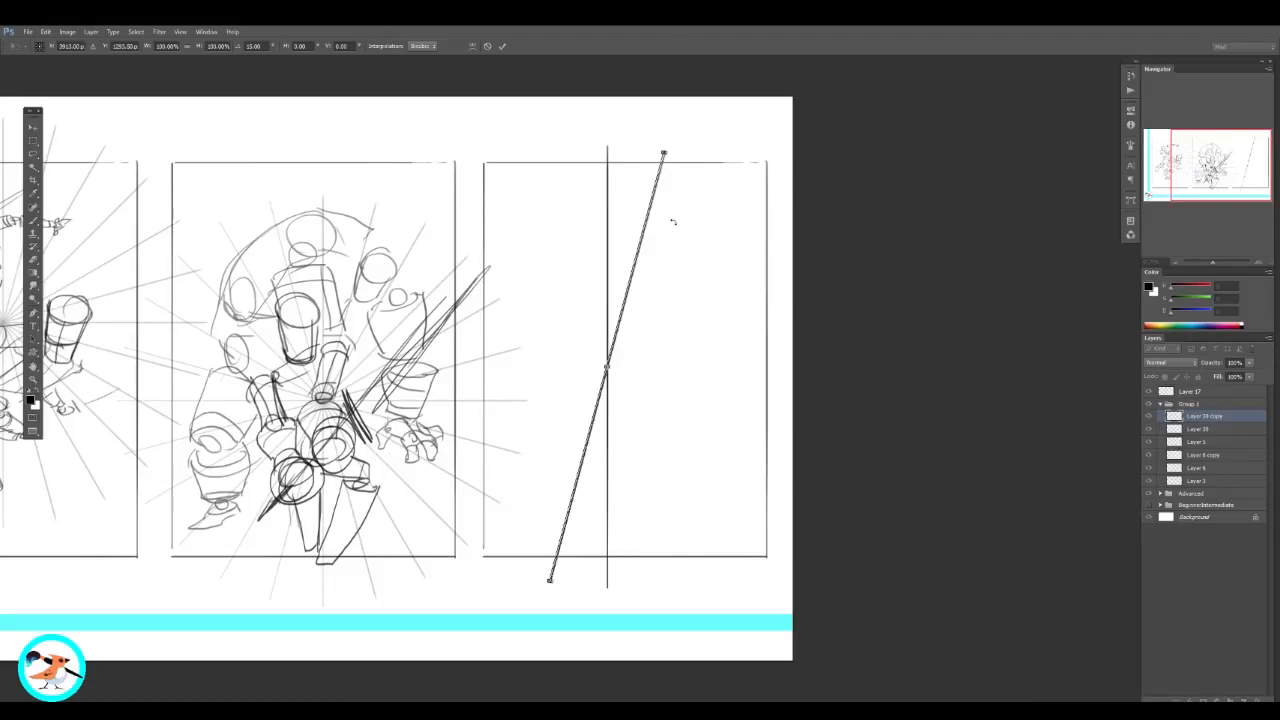
key(Return)
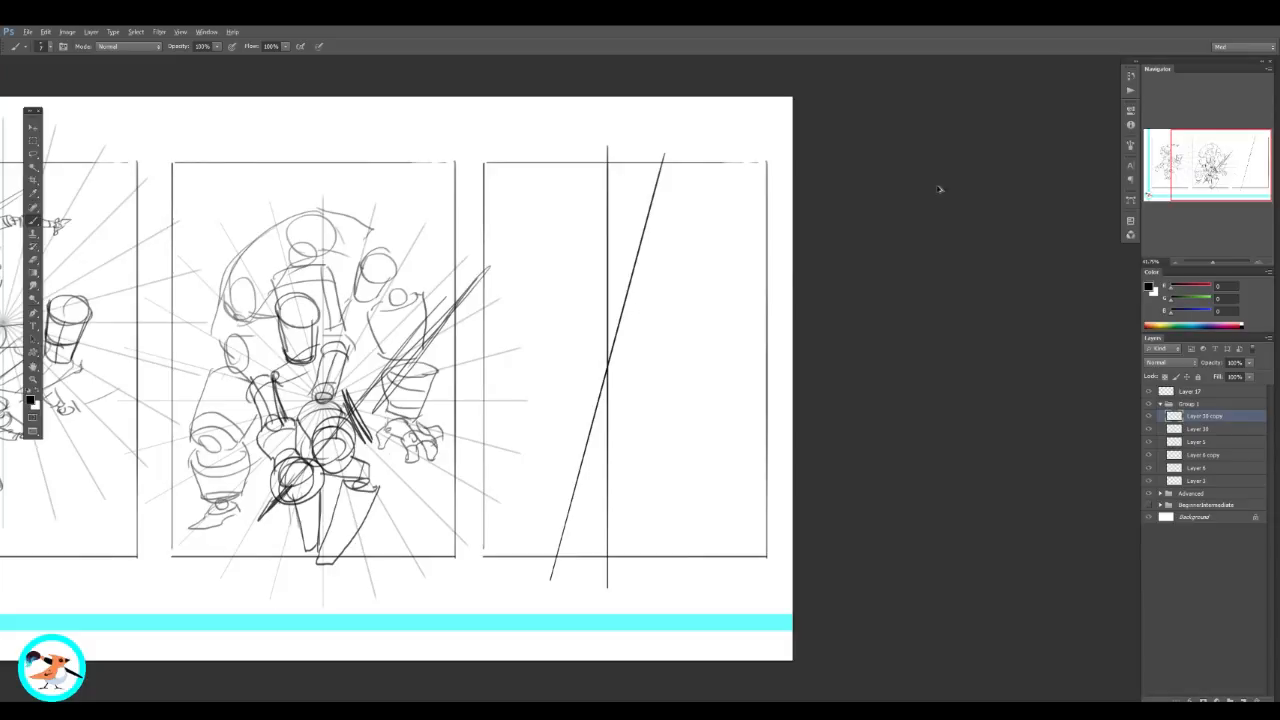
Step: Repeat the duplicate-and-rotate transform in 15-degree increments until the lines form a complete radial starburst
key(ctrl+alt+shift+t)
key(ctrl+alt+shift+t)
key(ctrl+alt+shift+t)
key(ctrl+alt+shift+t)
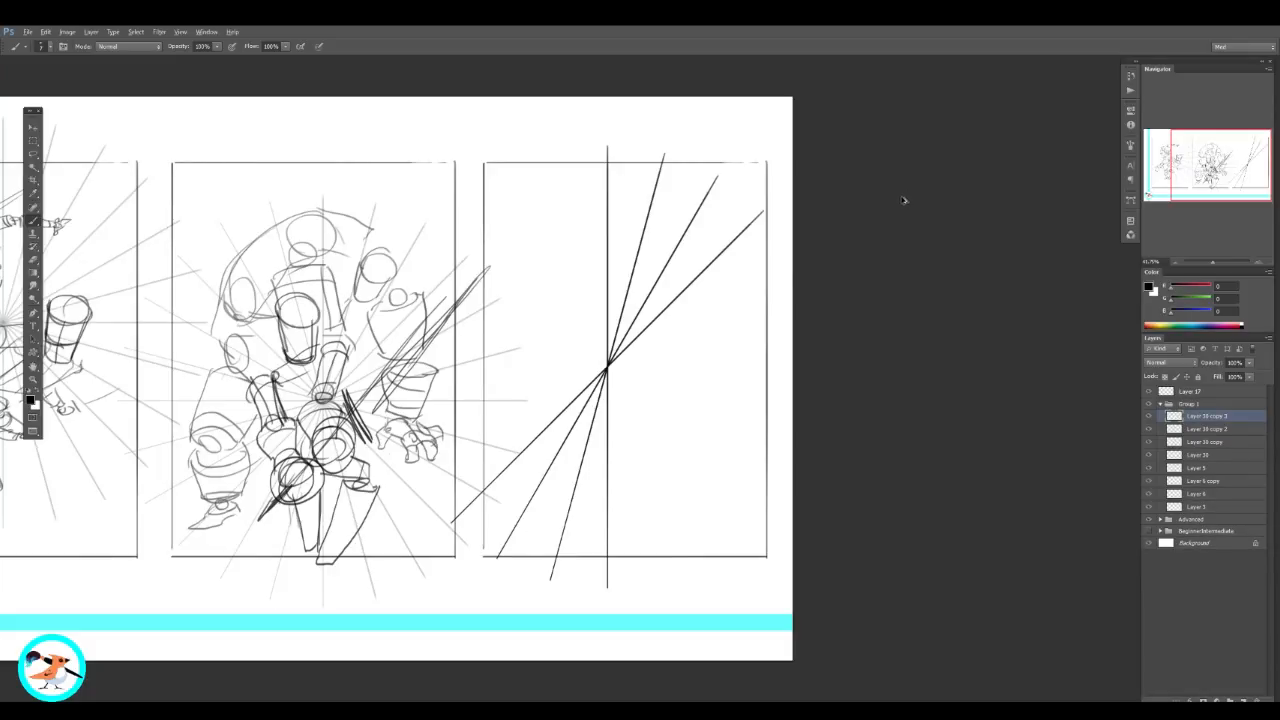
key(ctrl+alt+shift+t)
key(ctrl+alt+shift+t)
key(ctrl+alt+shift+t)
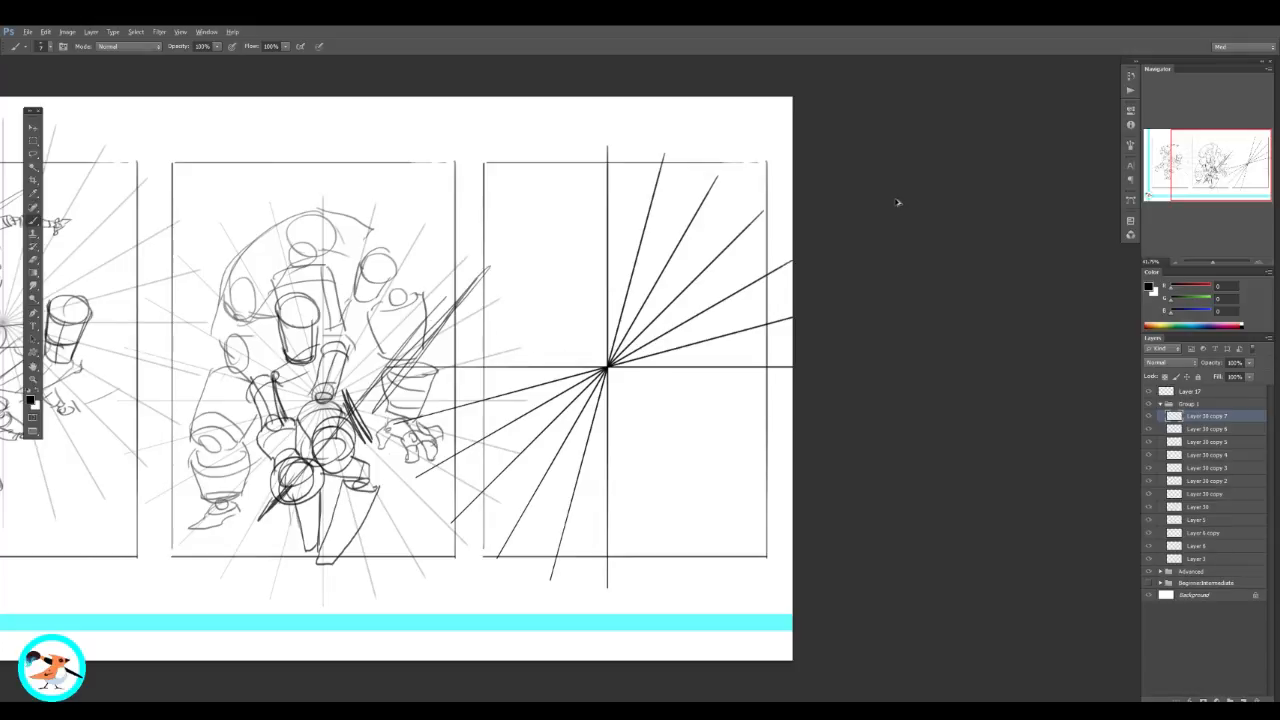
key(ctrl+alt+shift+t)
key(ctrl+alt+shift+t)
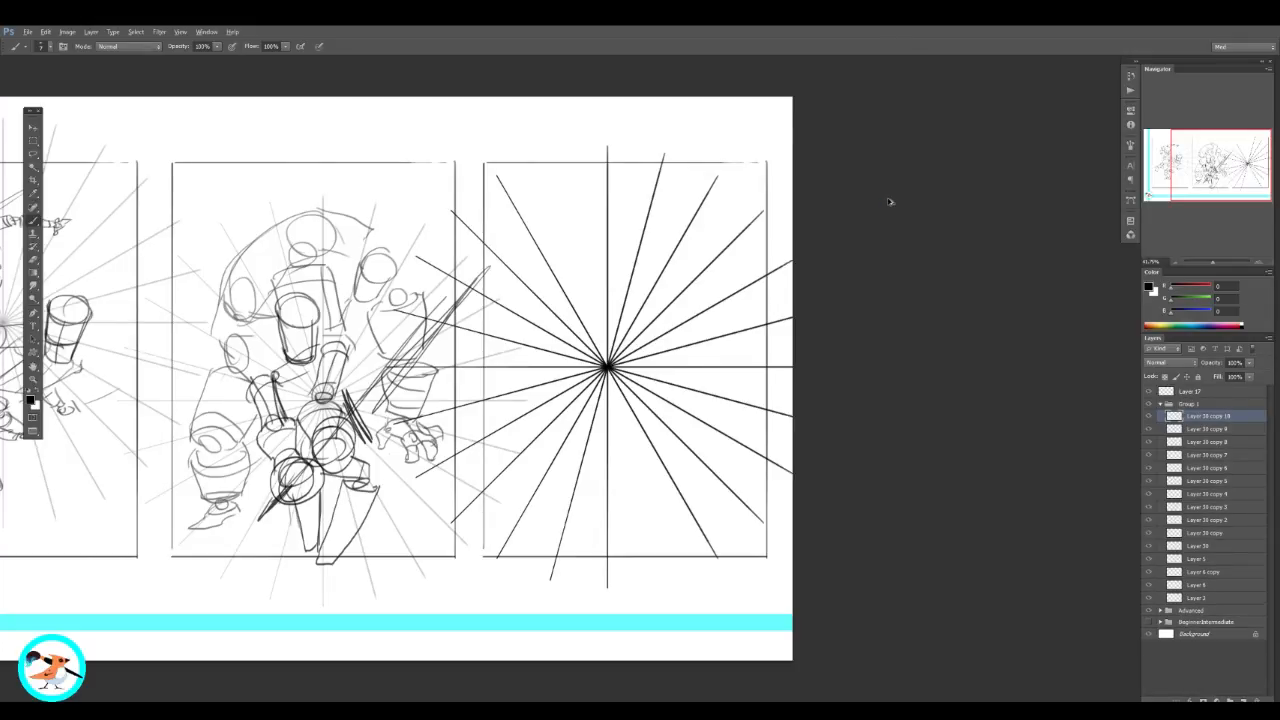
key(ctrl+alt+shift+t)
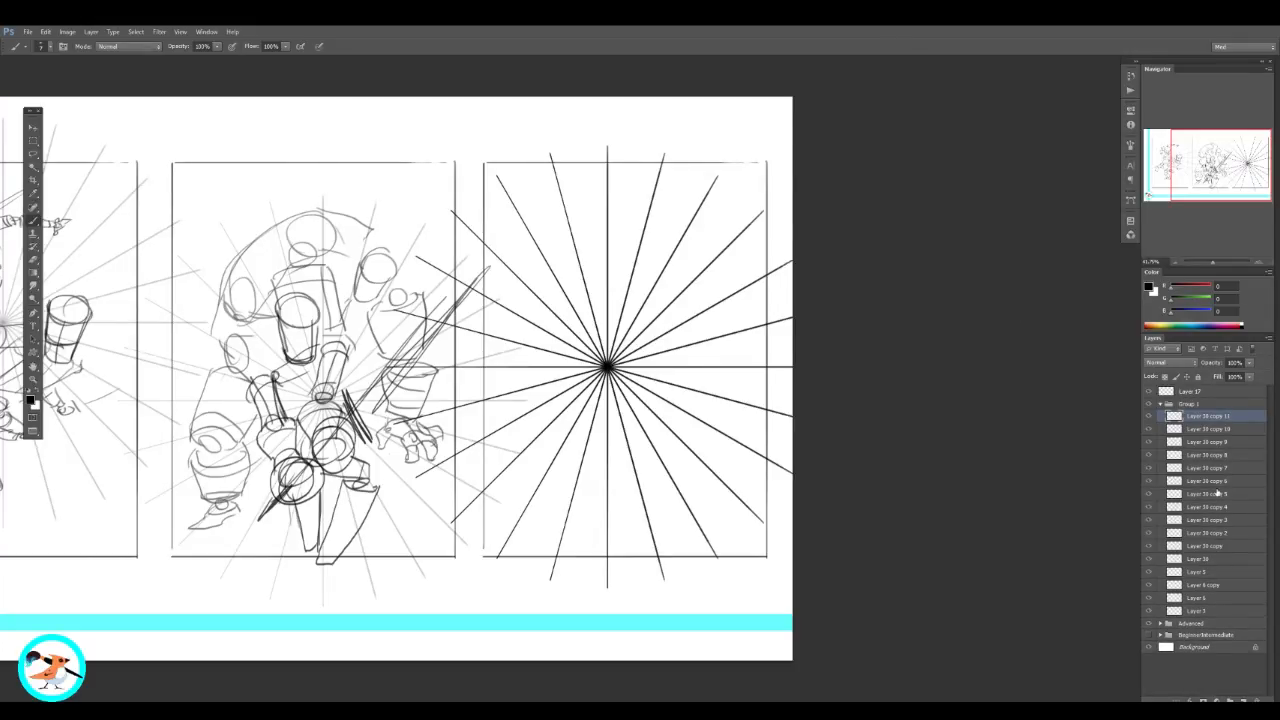
Step: Merge all the radial line layers into one layer and lower its opacity to 25%
shift+click(1219, 560)
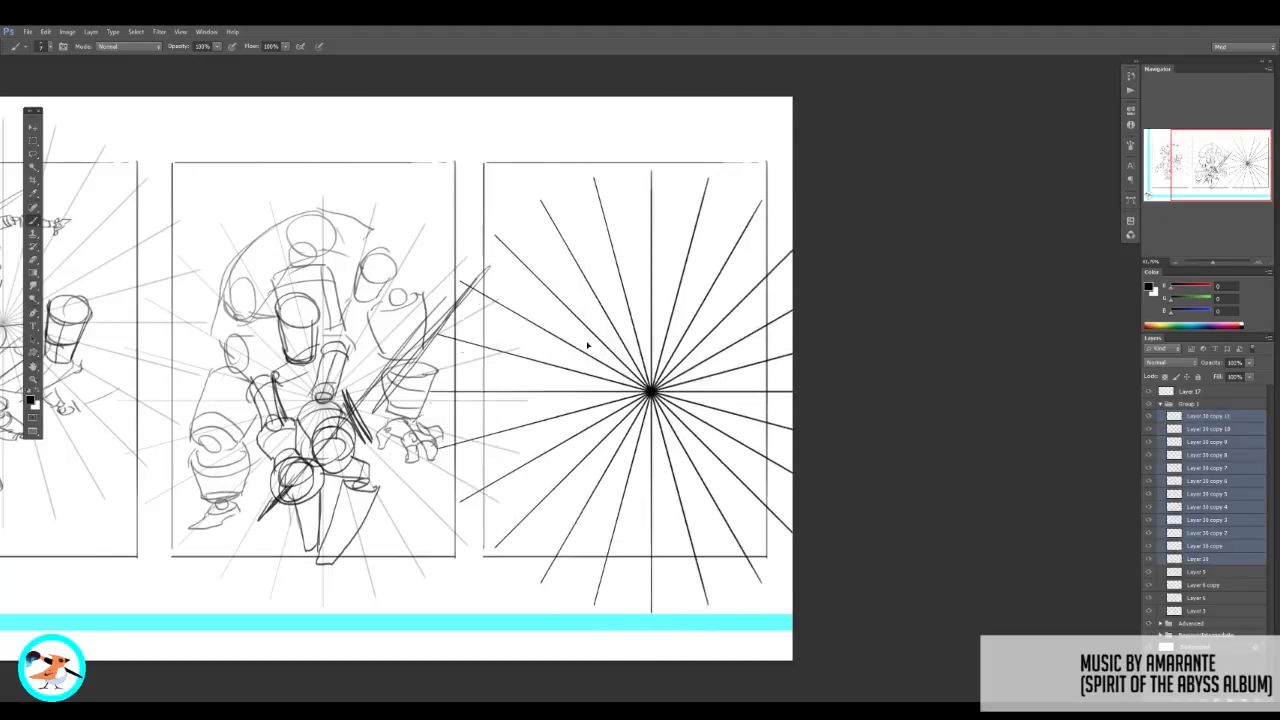
key(ctrl+e)
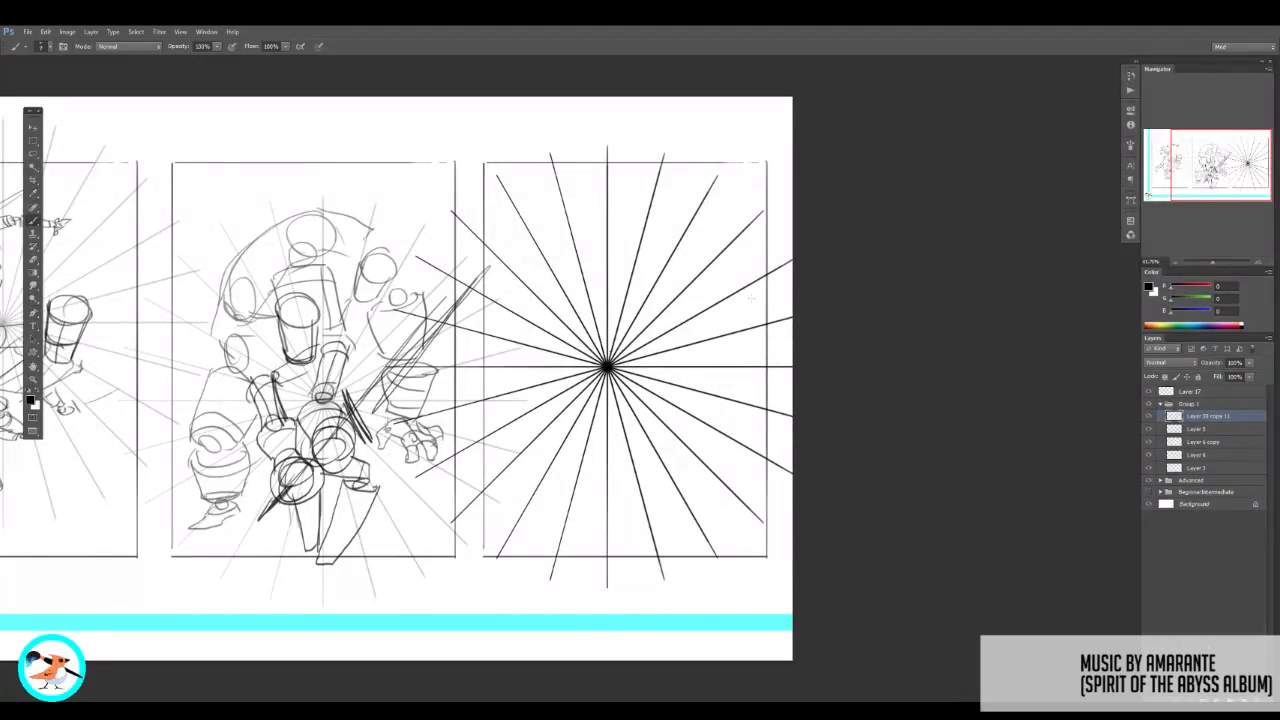
drag(1216, 366, 1219, 368)
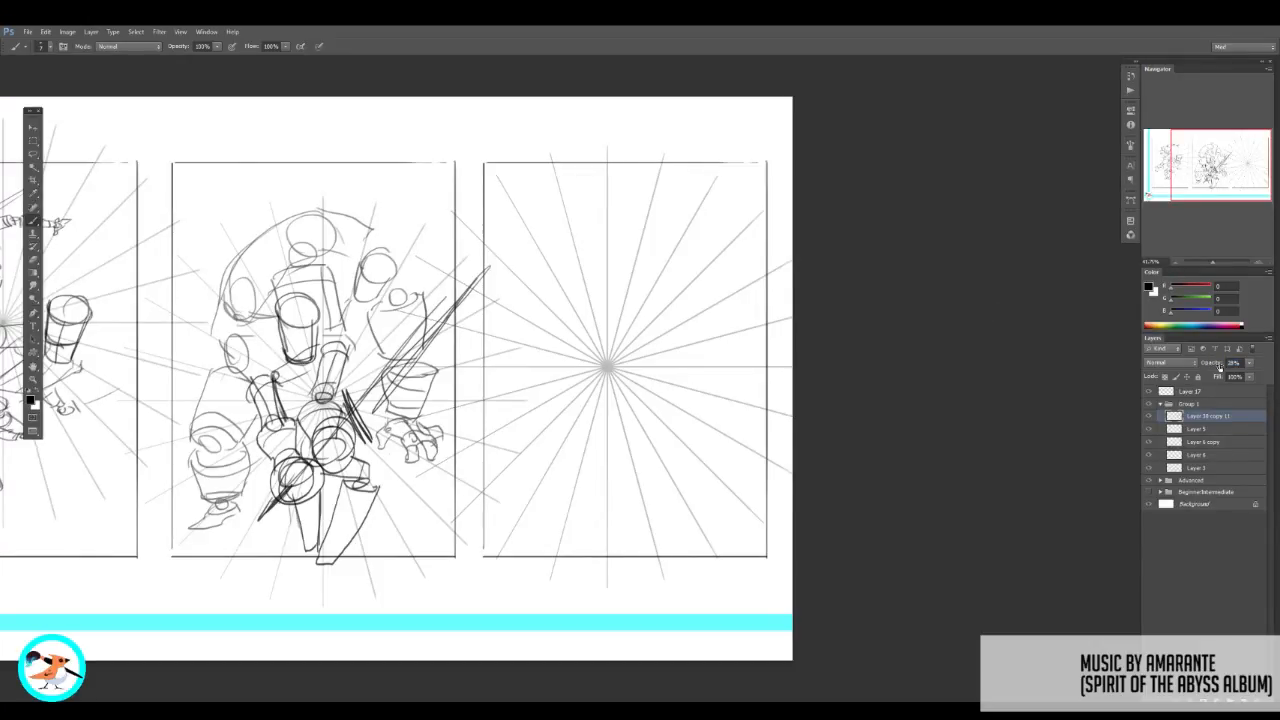
Step: Place the starburst at the third frame's left side, copy it to the right side and bottom centre, and merge all three
drag(624, 450, 537, 437)
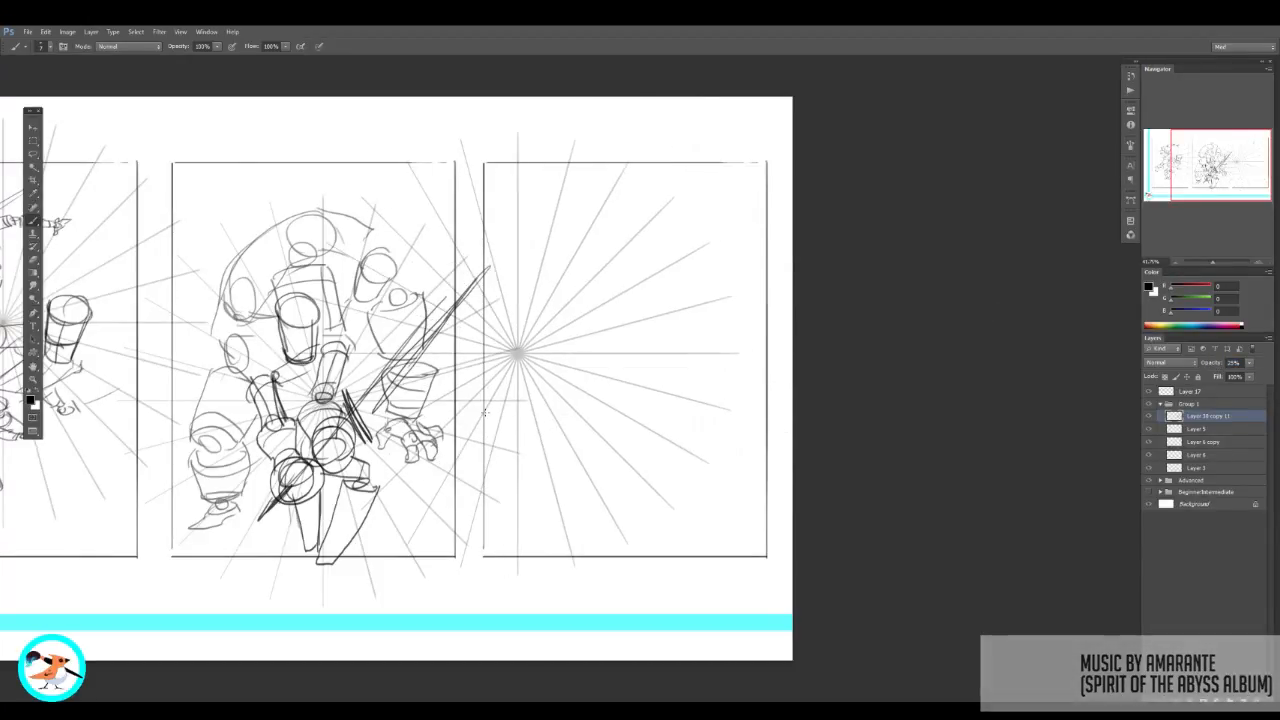
drag(464, 400, 678, 401)
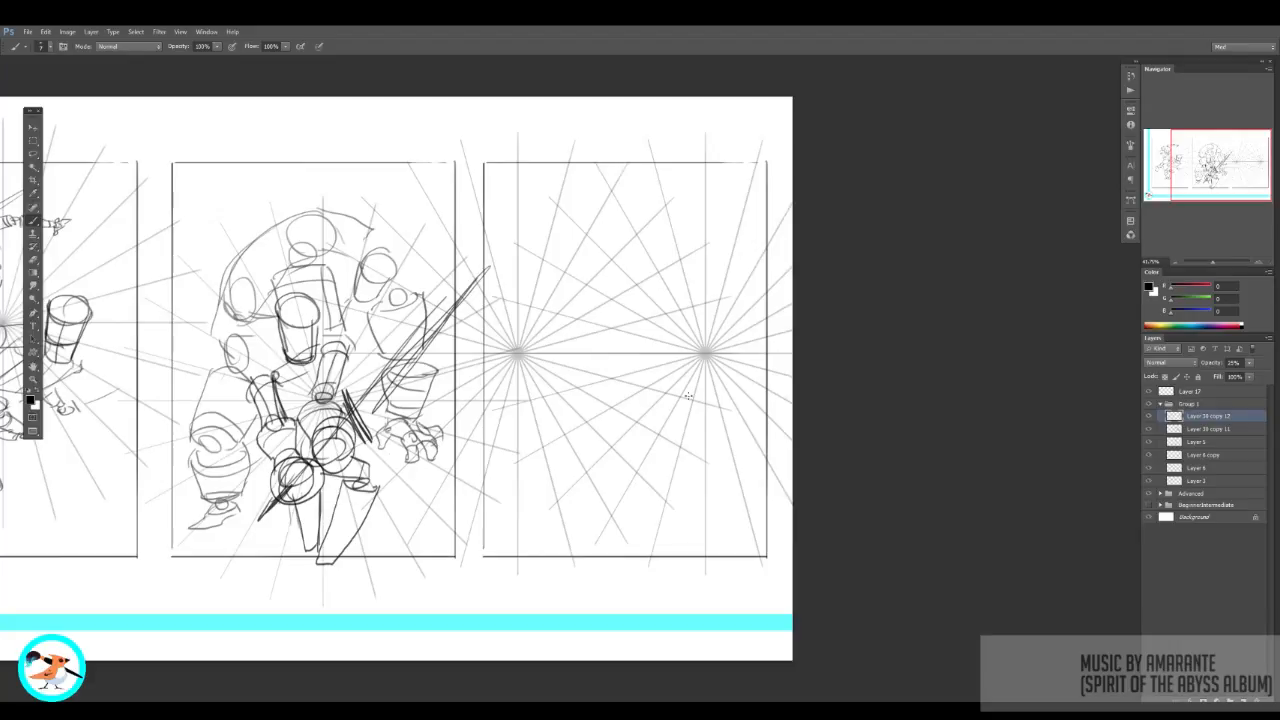
drag(757, 457, 701, 564)
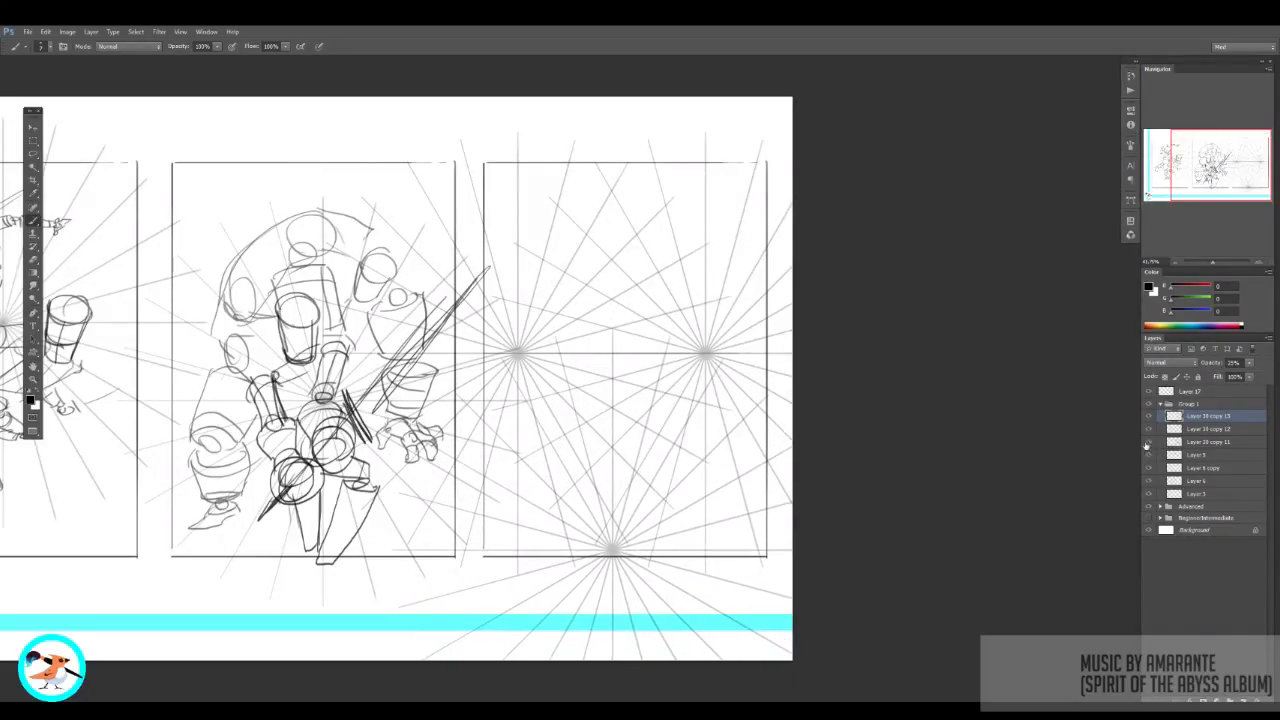
key(ctrl+e)
key(ctrl+e)
Step: Crop the merged three-point grid to a rectangle around its vanishing points by copying the selected area and deleting the original layer
drag(681, 395, 750, 526)
key(m)
key(ctrl+j)
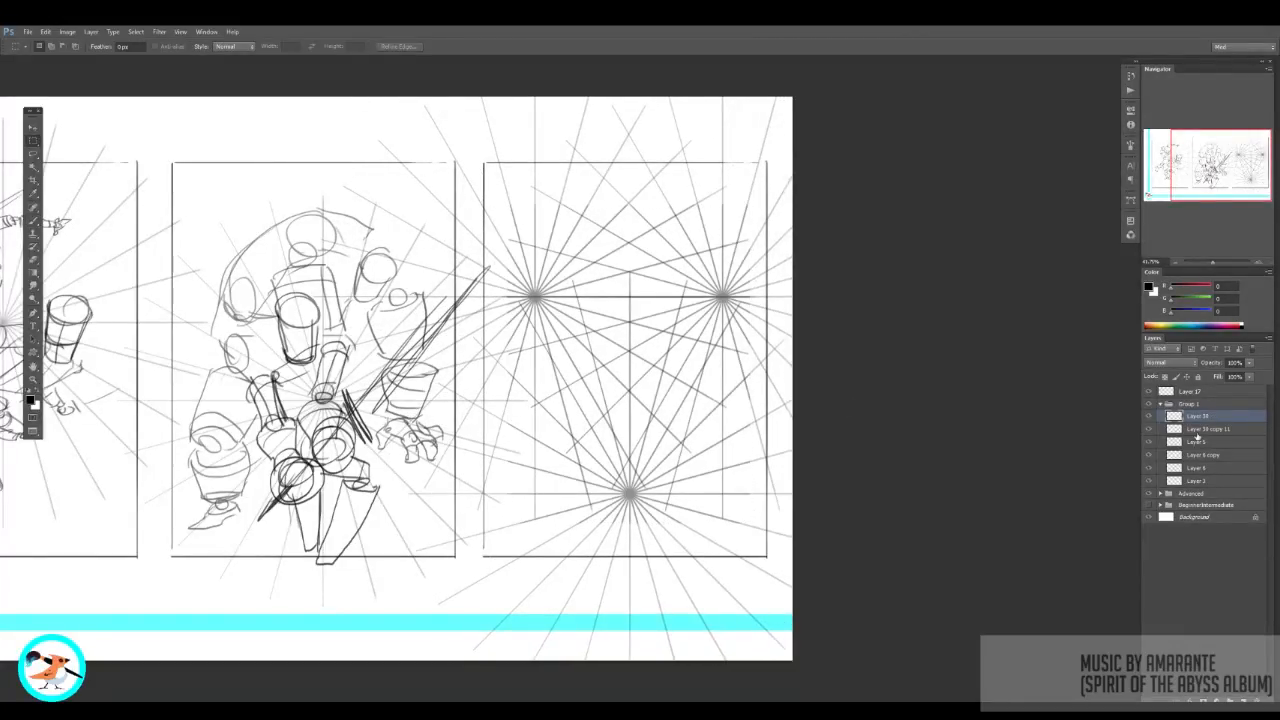
click(1197, 430)
key(Delete)
Step: Move the cropped grid up and scale it to about 153% so it extends past the third frame on all sides
key(v)
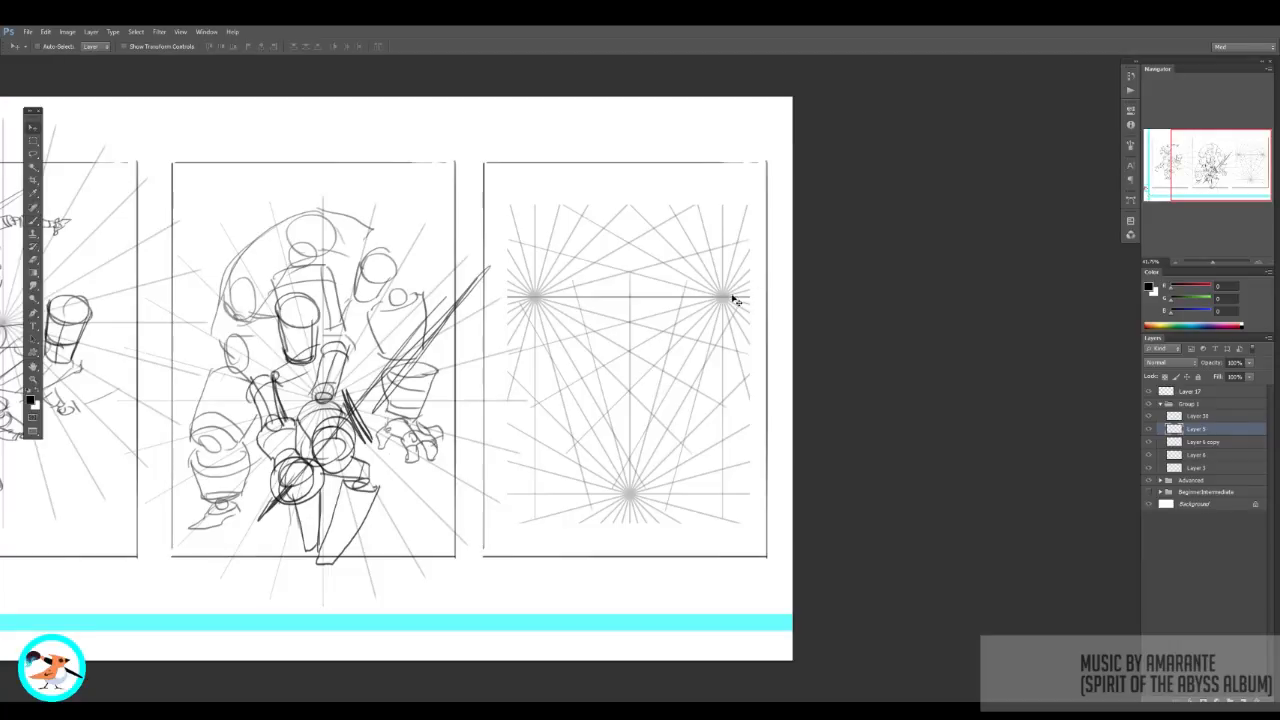
drag(735, 299, 723, 250)
key(ctrl+t)
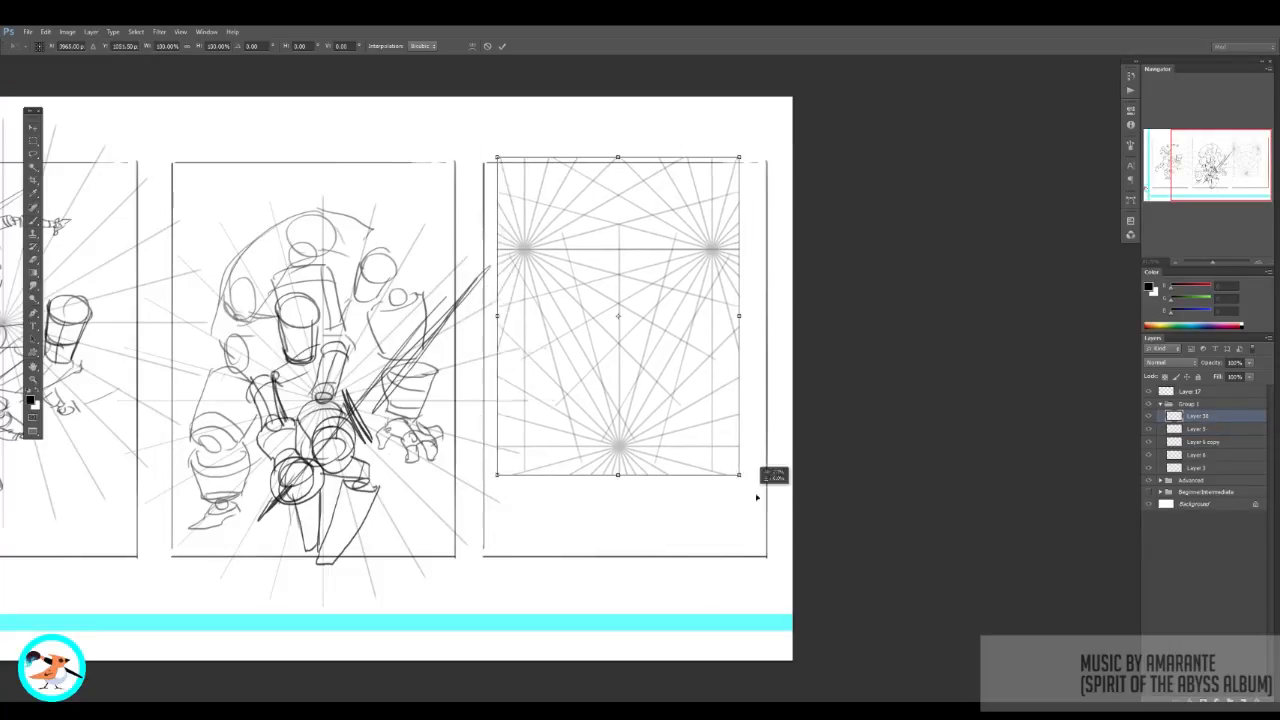
drag(757, 497, 822, 589)
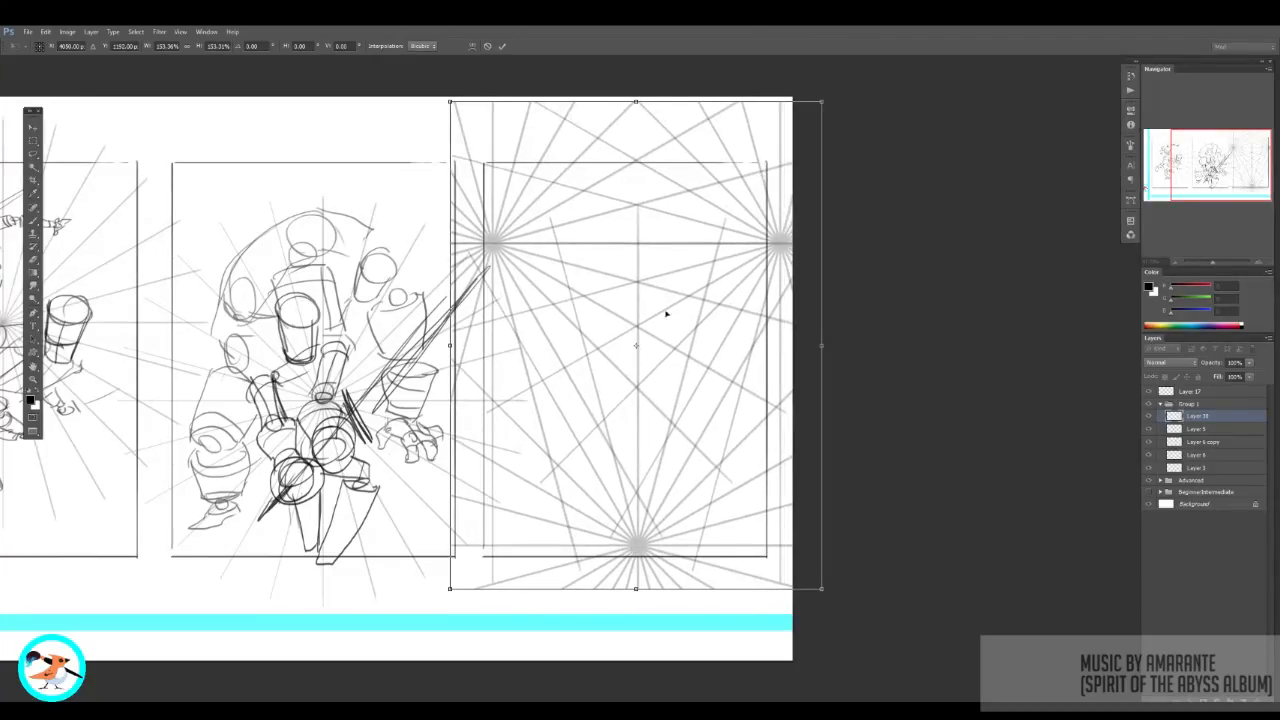
key(Return)
Step: Trim the enlarged grid to the third frame by copying the area inside the frame to a new layer and deleting the original
key(m)
drag(485, 163, 785, 553)
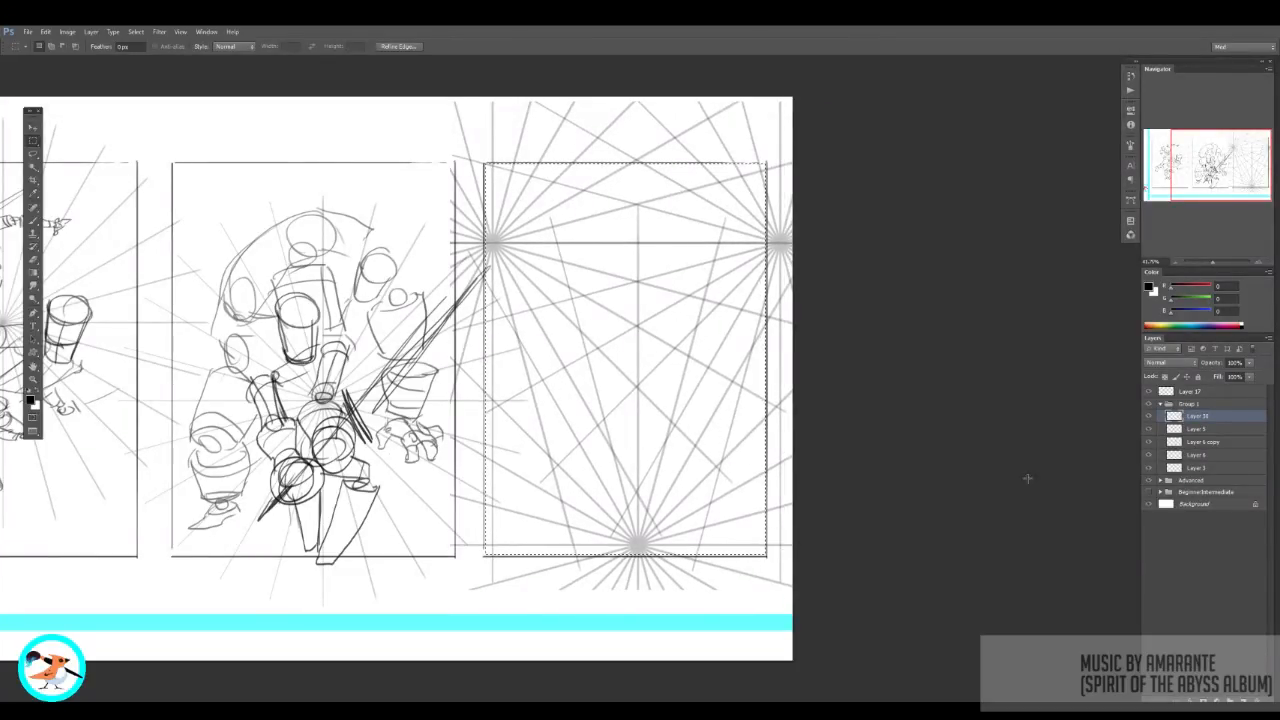
key(ctrl+j)
click(1208, 433)
key(Delete)
click(1207, 418)
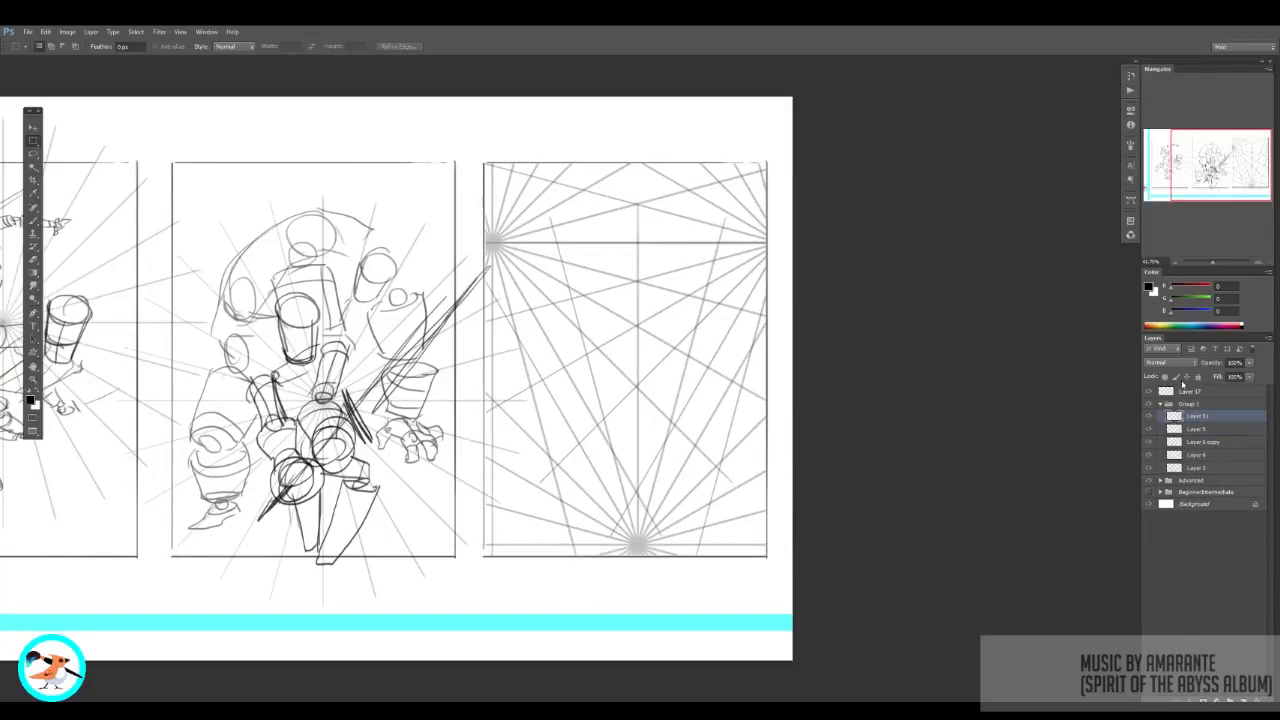
Step: Add a new empty layer above the trimmed perspective grid
key(b)
drag(653, 309, 642, 309)
drag(714, 352, 720, 353)
key(ctrl+shift+alt+n)
key(z)
drag(475, 341, 923, 369)
key(b)
mouse_move(430, 453)
mouse_down()
mouse_move(334, 350)
mouse_move(414, 468)
mouse_up()
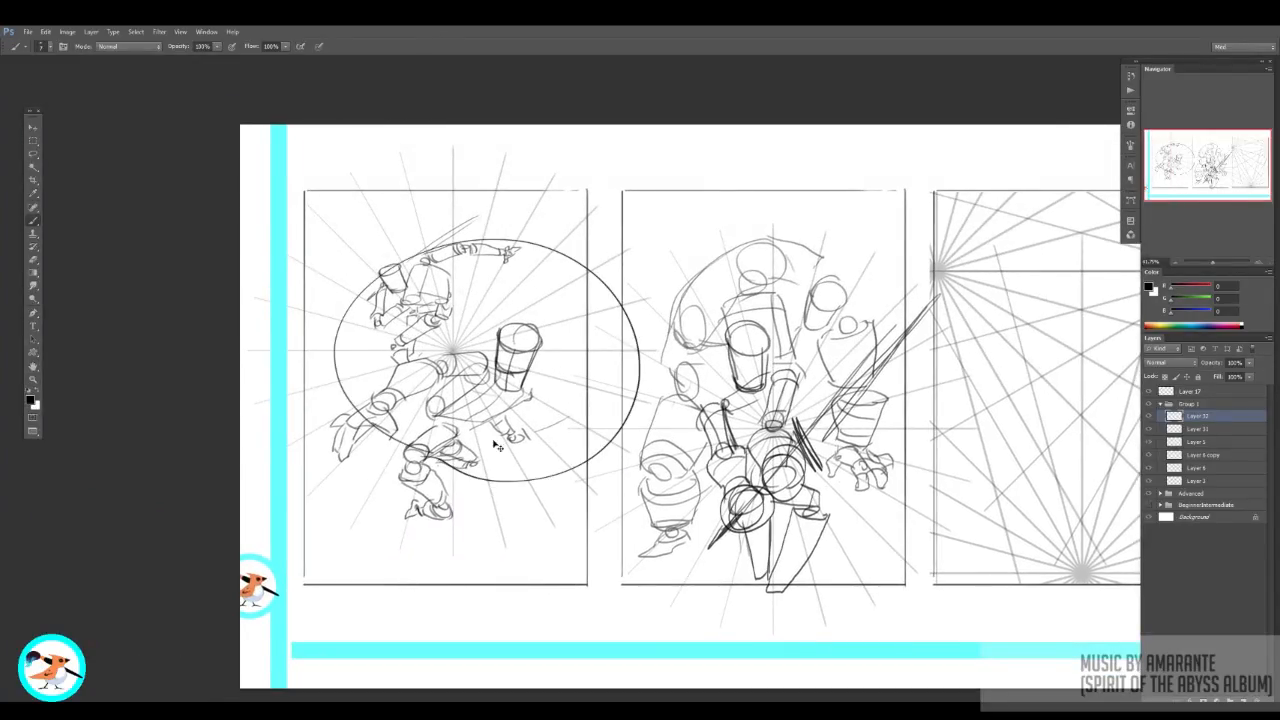
key(ctrl+z)
mouse_move(1034, 383)
mouse_down()
mouse_move(719, 361)
mouse_move(682, 371)
mouse_up()
drag(762, 479, 768, 477)
key(ctrl+z)
Step: Lower the grid layer's opacity to 40% and make the empty layer above it active again
key(z)
drag(856, 372, 925, 371)
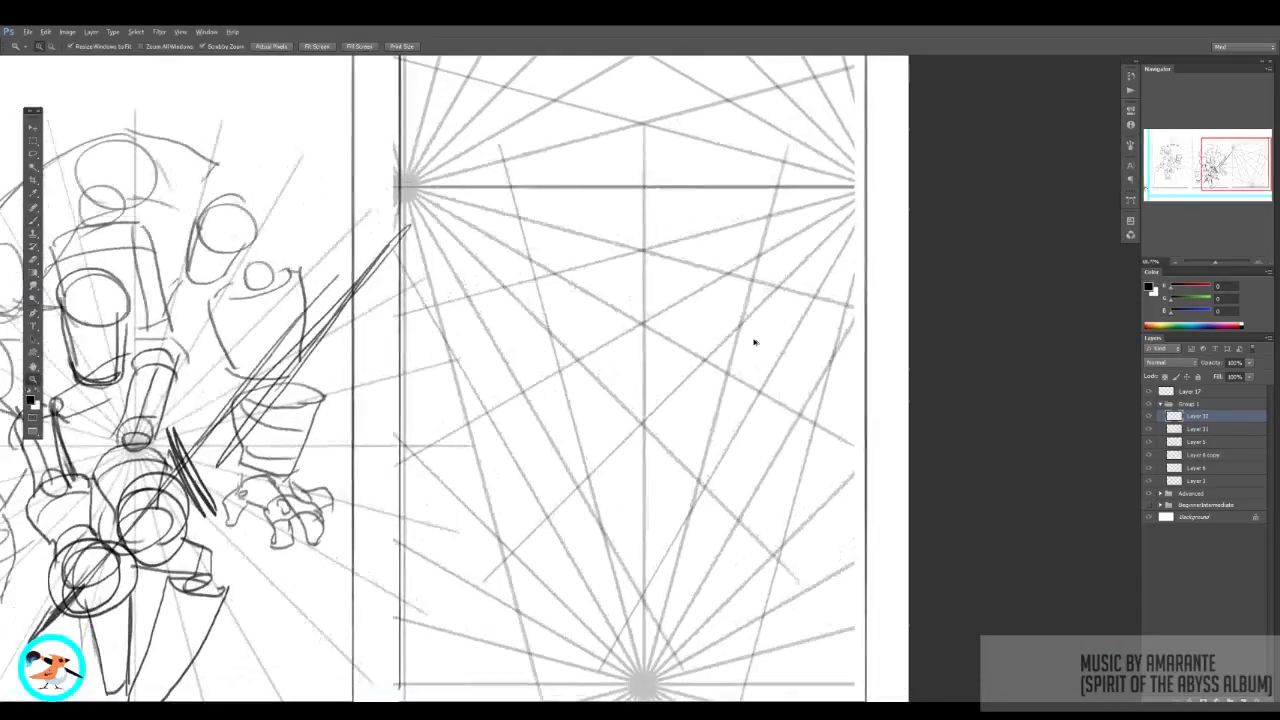
key(b)
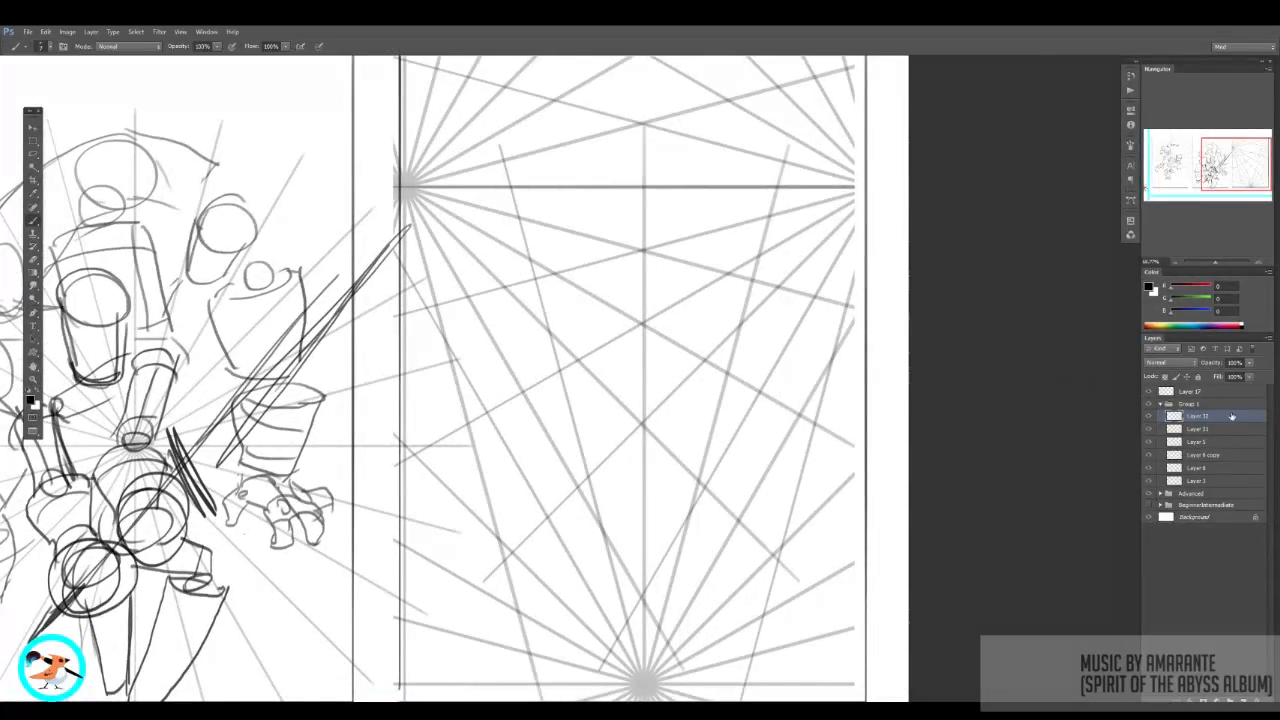
mouse_move(1218, 365)
mouse_down()
mouse_move(1207, 368)
mouse_move(1216, 379)
mouse_move(1218, 365)
mouse_up()
click(1198, 430)
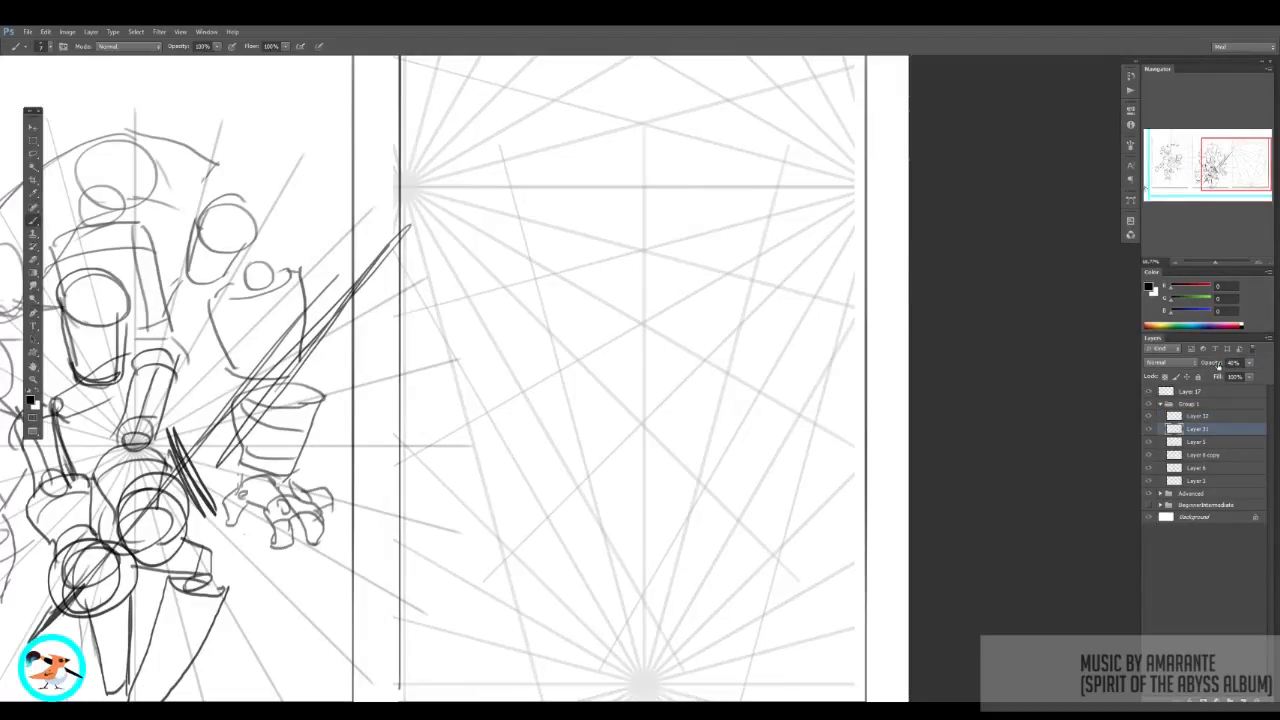
click(1201, 416)
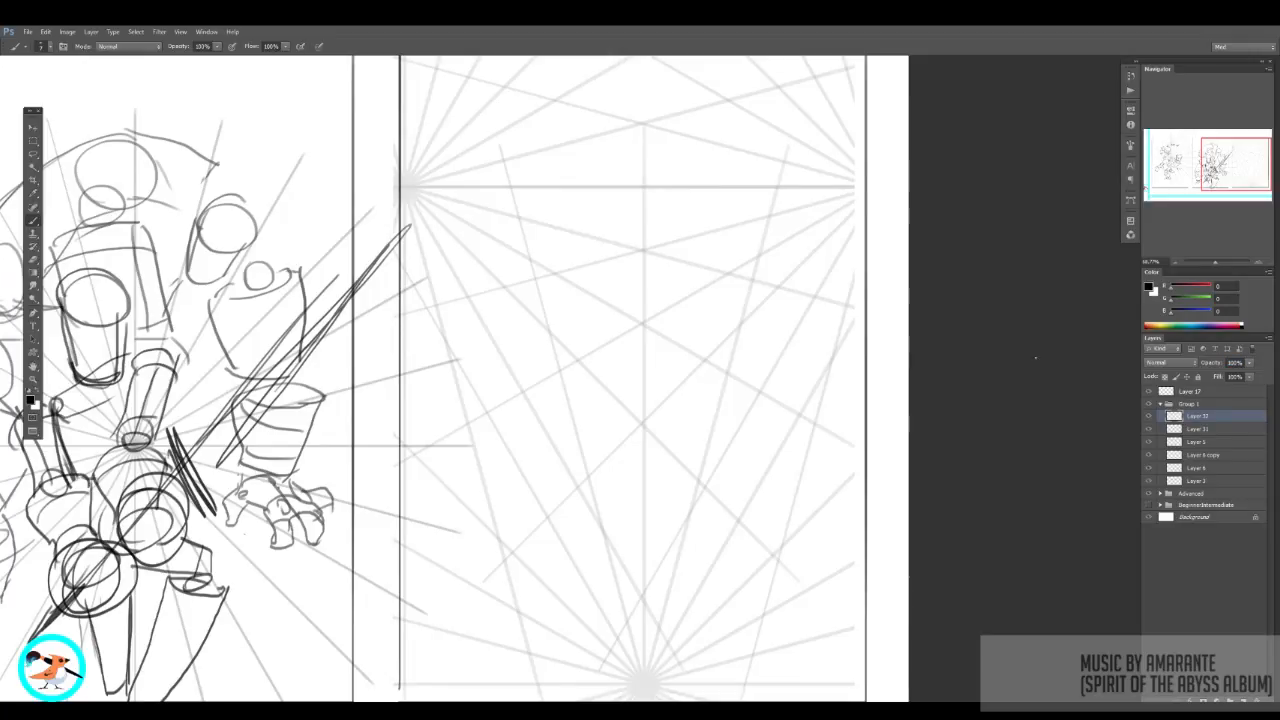
Step: On a new layer, sketch a tilted chest cylinder in the third frame following the grid, with a cross-contour near each end
key(ctrl+shift+alt+n)
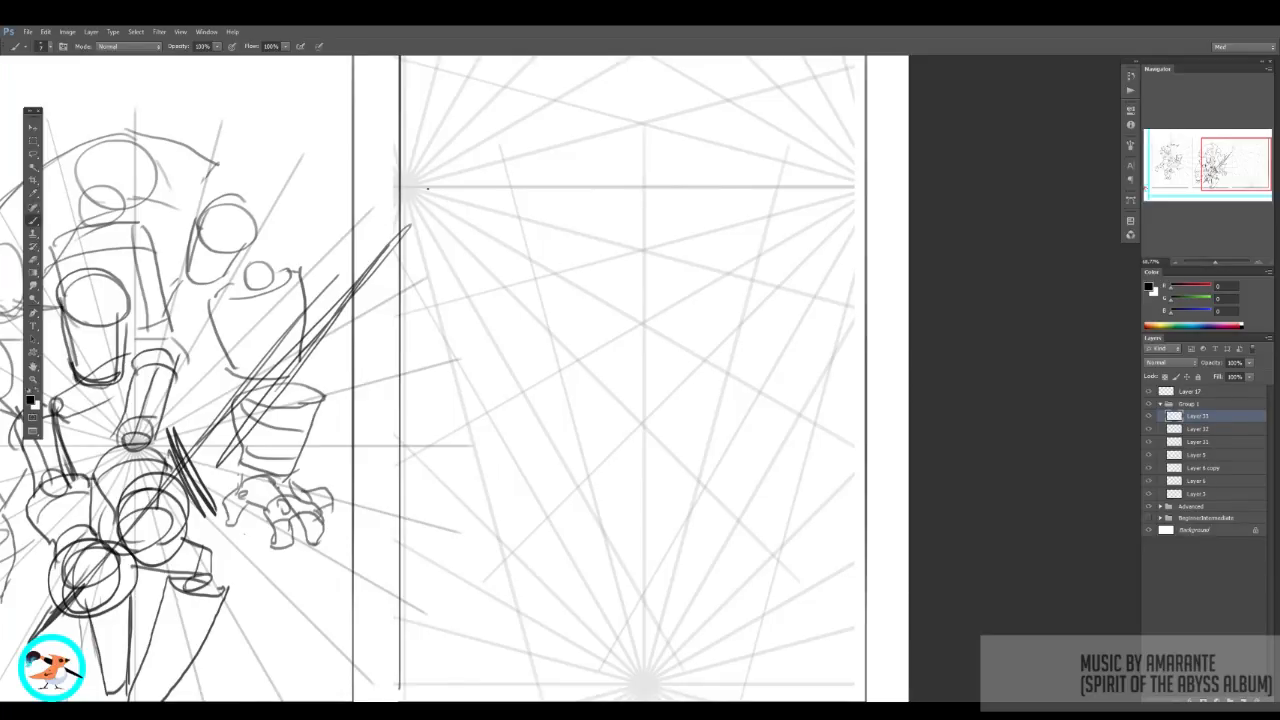
drag(428, 187, 714, 323)
key(ctrl+z)
mouse_move(736, 281)
mouse_down()
mouse_move(706, 344)
mouse_move(722, 300)
mouse_up()
key(ctrl+z)
drag(615, 242, 597, 290)
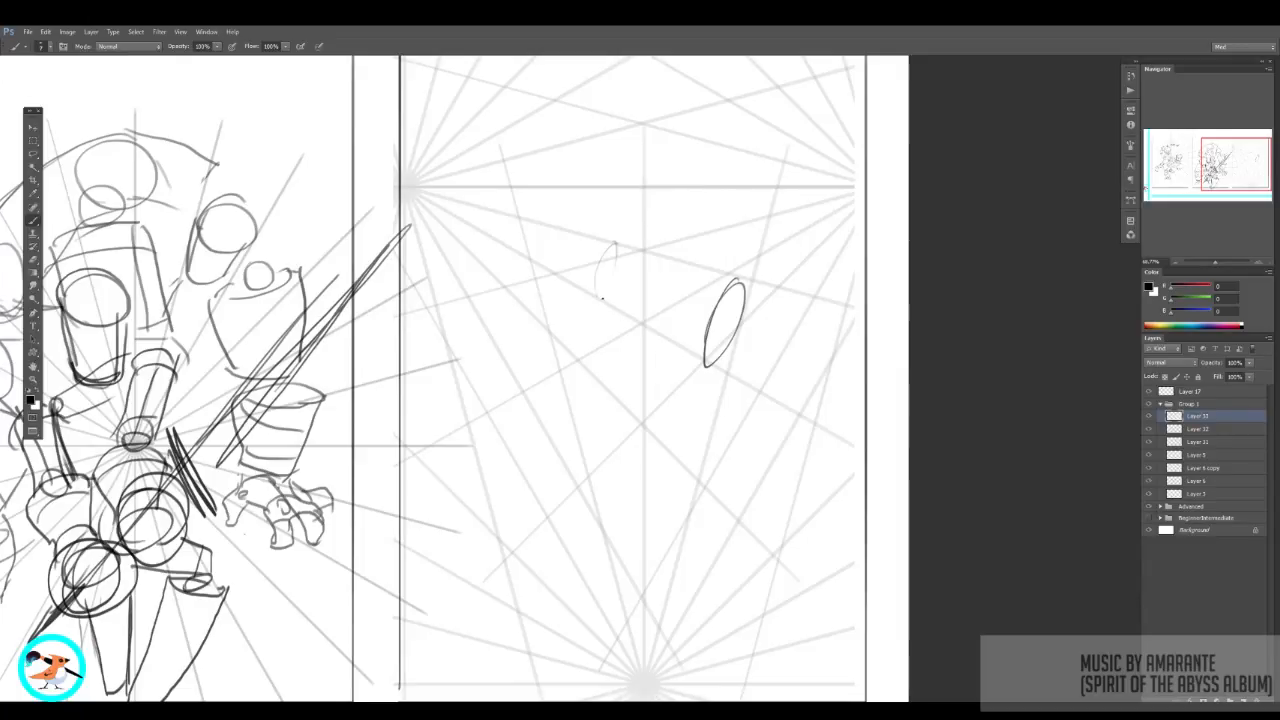
click(598, 295)
shift+click(706, 362)
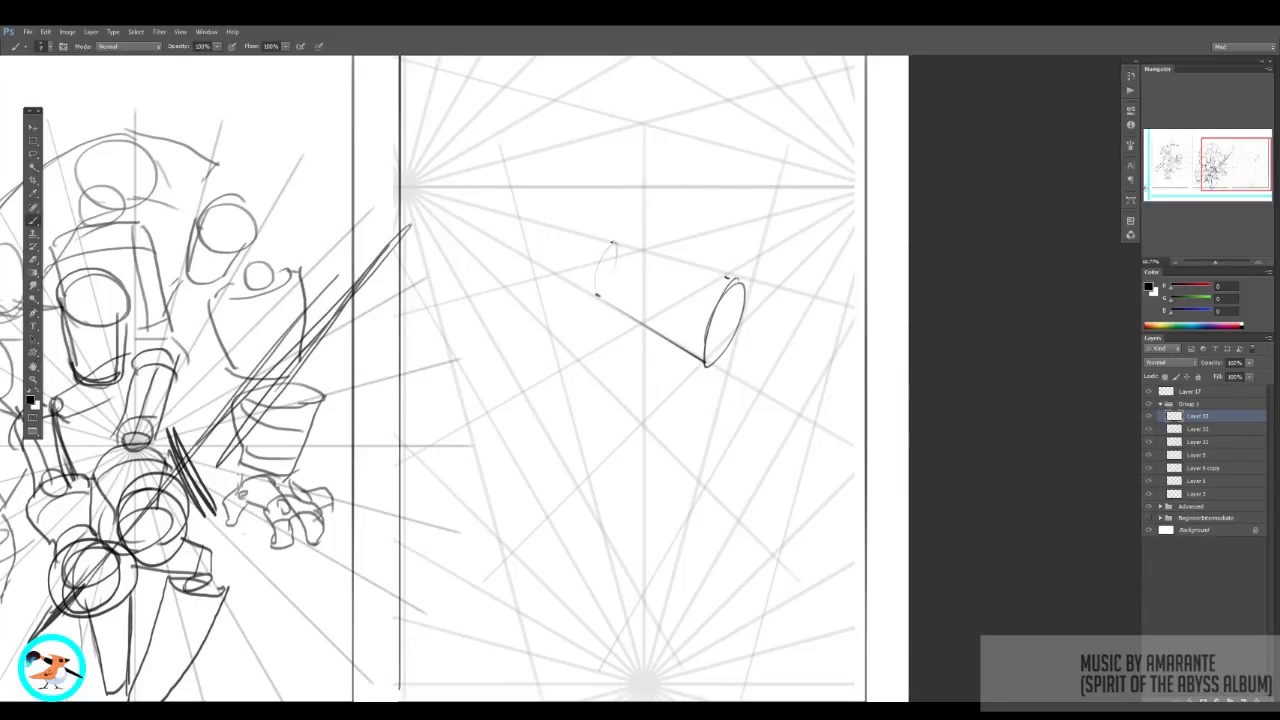
shift+click(728, 277)
drag(717, 274, 682, 355)
drag(626, 247, 612, 310)
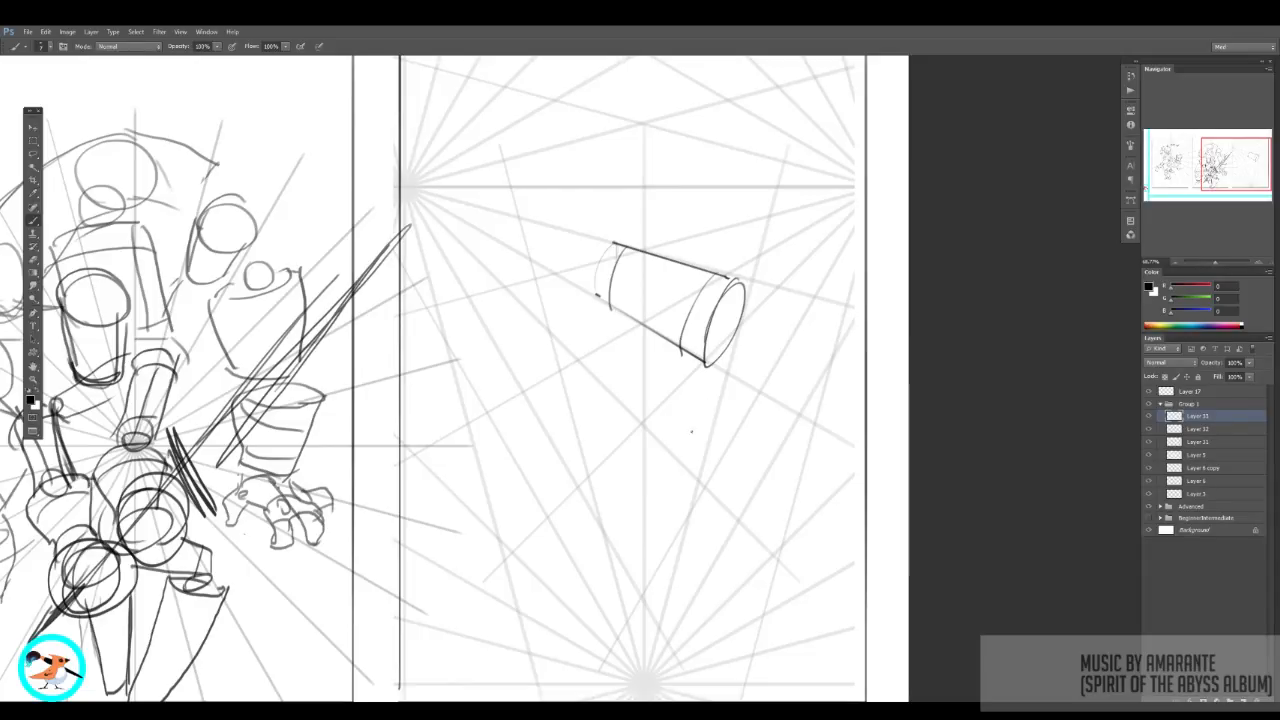
Step: Sketch the lower torso below the chest cylinder, with side contours, an end ellipse and a small rounded waist joint underneath
drag(700, 396, 701, 399)
drag(706, 354, 681, 434)
drag(716, 366, 697, 422)
mouse_move(599, 290)
mouse_down()
mouse_move(603, 372)
mouse_move(690, 433)
mouse_up()
drag(677, 332, 661, 407)
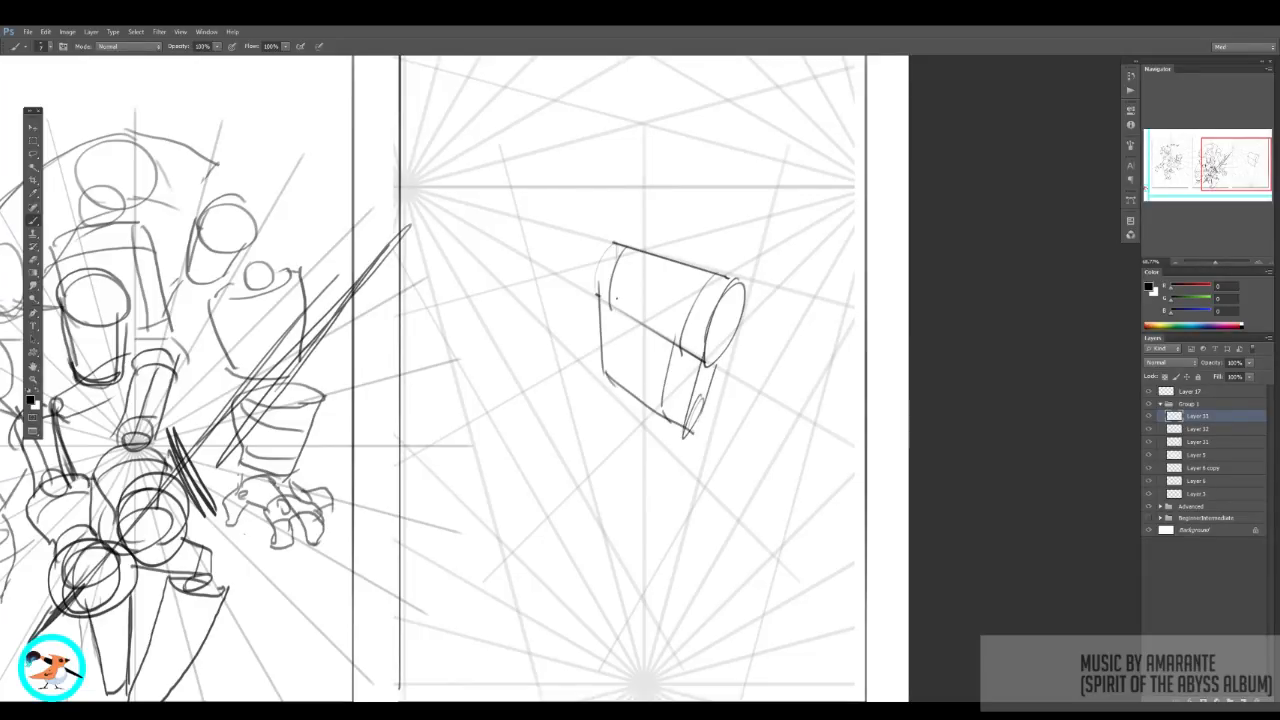
drag(612, 306, 616, 380)
drag(617, 389, 629, 402)
drag(738, 303, 715, 210)
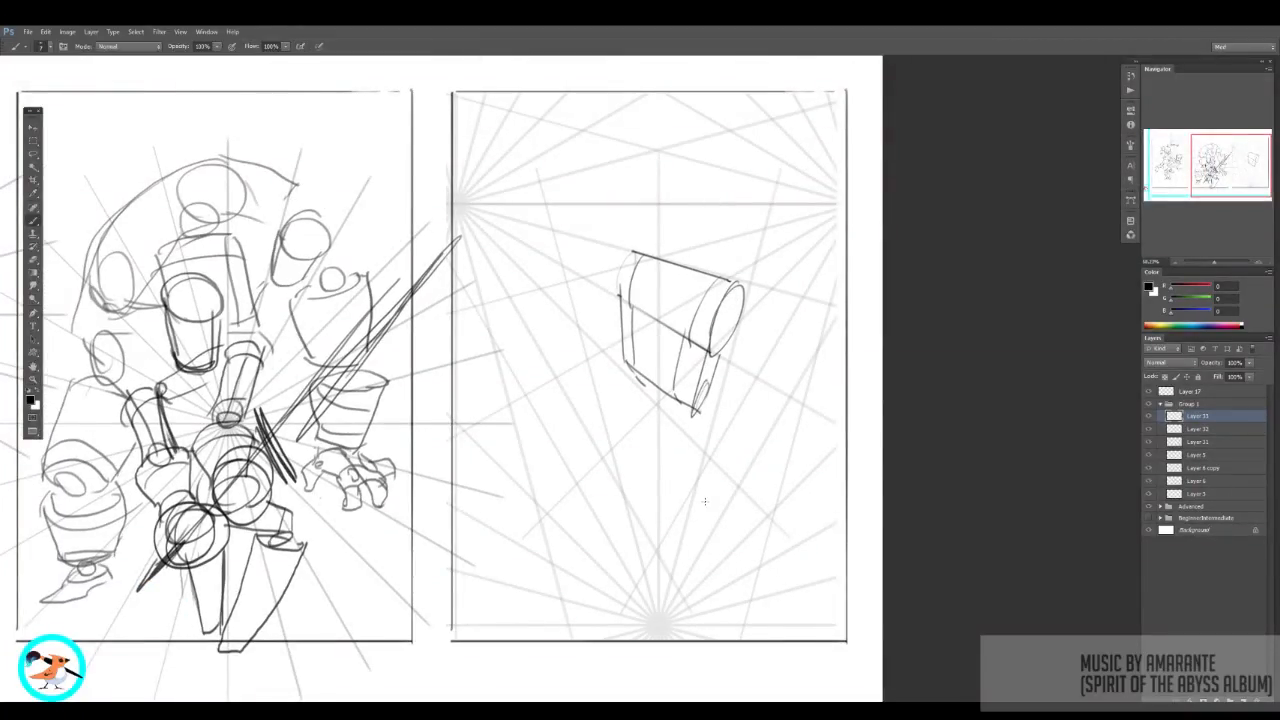
drag(652, 398, 674, 403)
Step: On a new layer, sketch a large hand ball below the torso and a bent arm line with shoulder, elbow and wrist joint circles
key(ctrl+shift+alt+n)
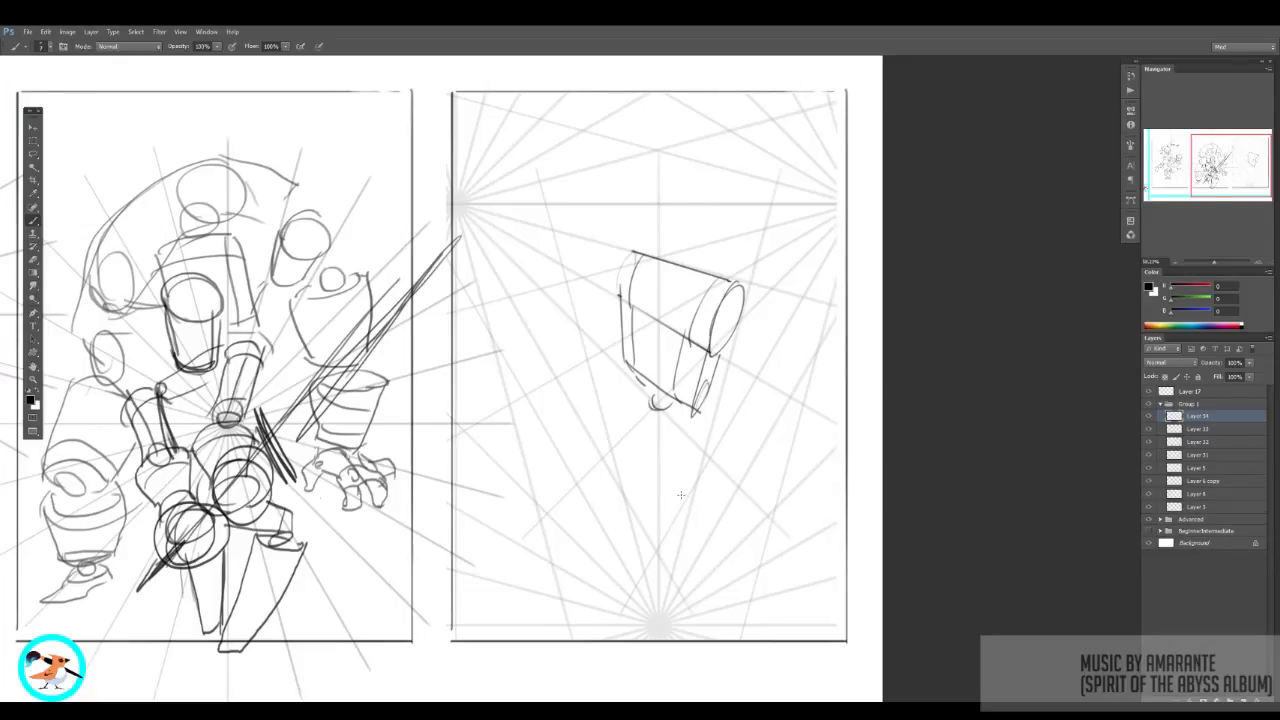
drag(616, 502, 605, 549)
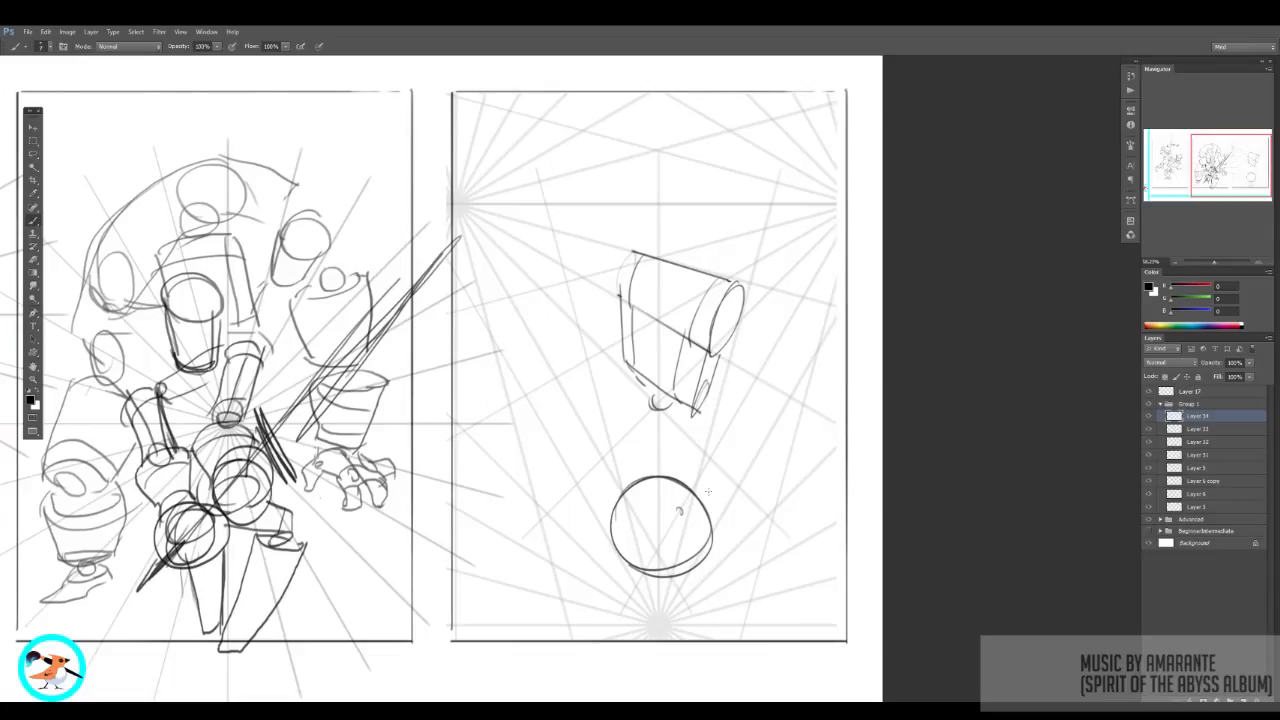
drag(696, 501, 805, 398)
drag(740, 308, 803, 391)
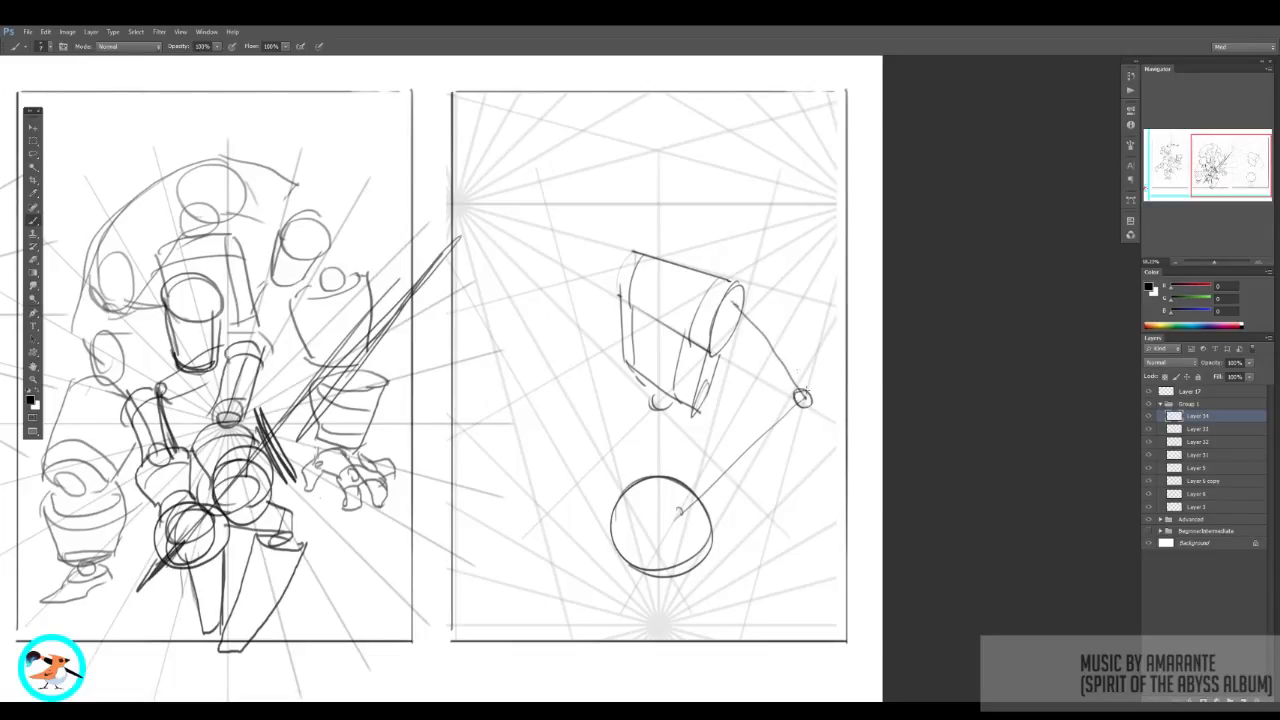
drag(741, 304, 737, 299)
drag(713, 492, 711, 487)
key(ctrl+shift+alt+n)
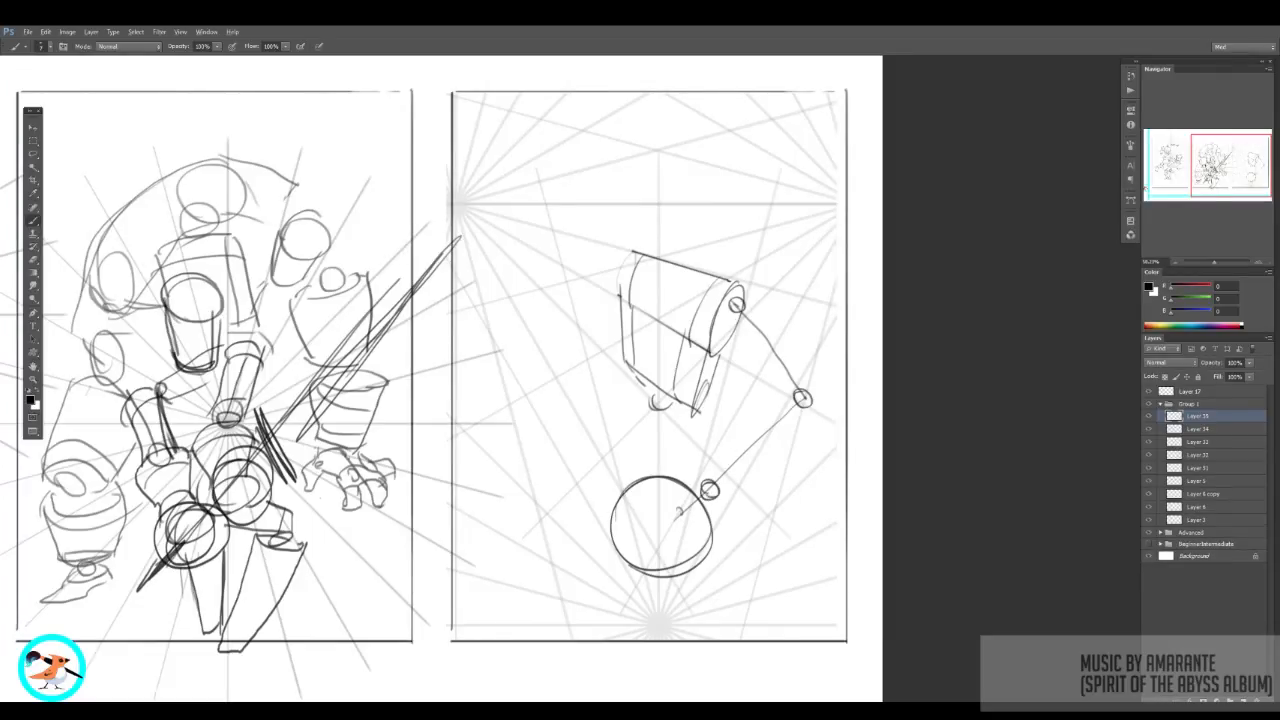
mouse_move(622, 498)
mouse_down()
mouse_move(642, 570)
mouse_move(706, 500)
mouse_up()
key(ctrl+z)
mouse_move(624, 488)
mouse_down()
mouse_move(540, 525)
mouse_move(630, 547)
mouse_move(663, 450)
mouse_move(688, 490)
mouse_up()
drag(680, 508, 660, 620)
key(Delete)
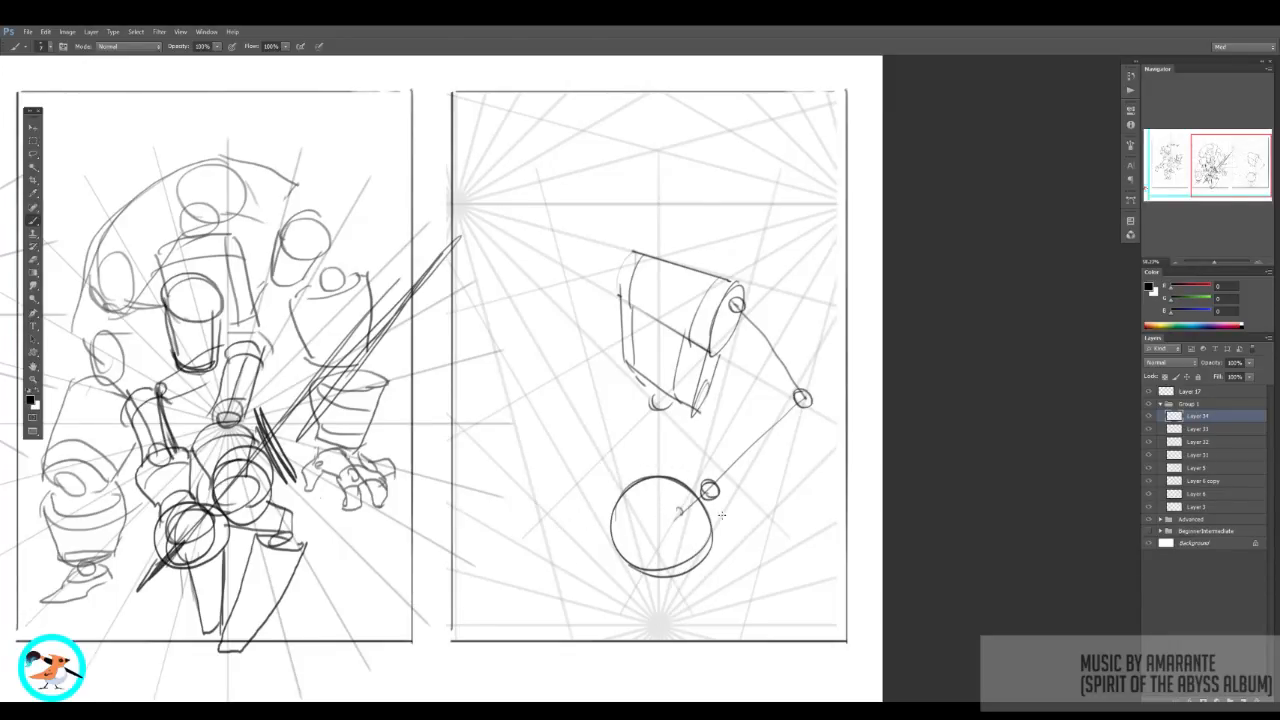
Step: On a new layer, sketch the forearm cylinder between the wrist and elbow joints, with cross-contours near both ends
key(ctrl+shift+alt+n)
key(z)
click(842, 469)
key(b)
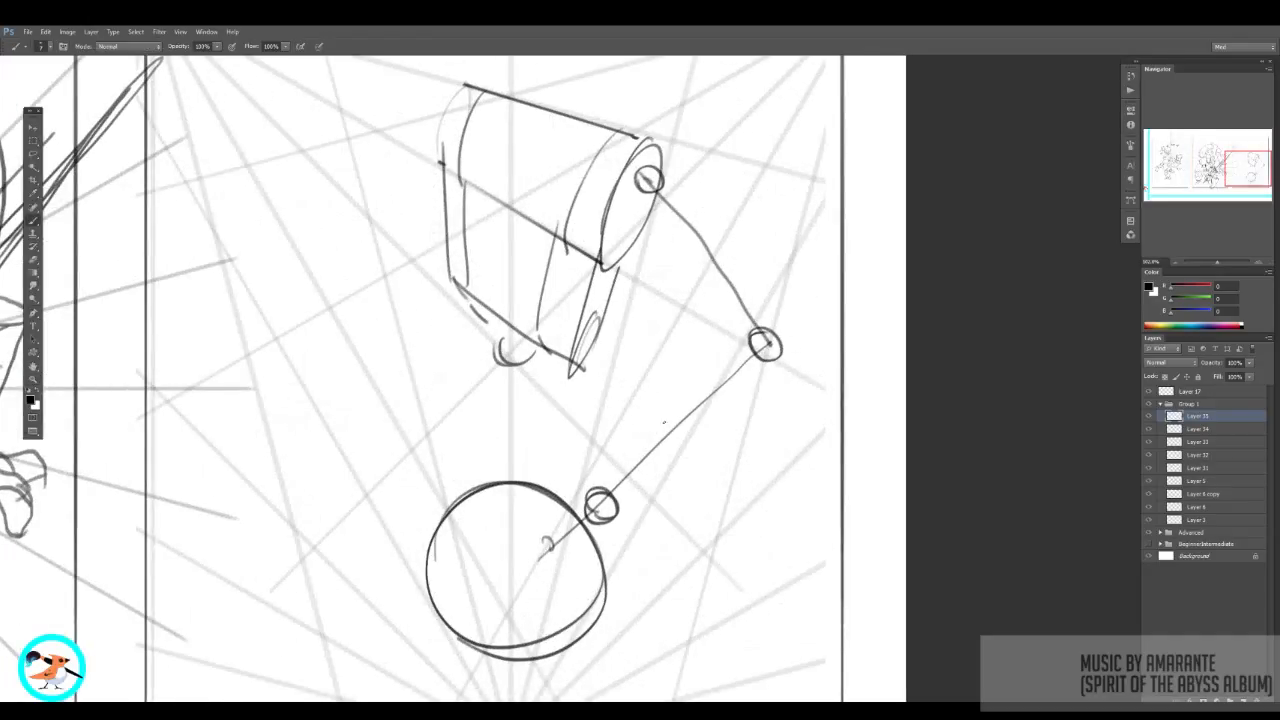
mouse_move(586, 490)
mouse_down()
mouse_move(641, 468)
mouse_move(655, 506)
mouse_move(622, 520)
mouse_up()
mouse_move(580, 446)
mouse_down()
mouse_move(722, 334)
mouse_move(750, 333)
mouse_move(782, 360)
mouse_move(788, 422)
mouse_up()
drag(640, 524, 788, 418)
drag(706, 351, 752, 350)
drag(752, 354, 773, 428)
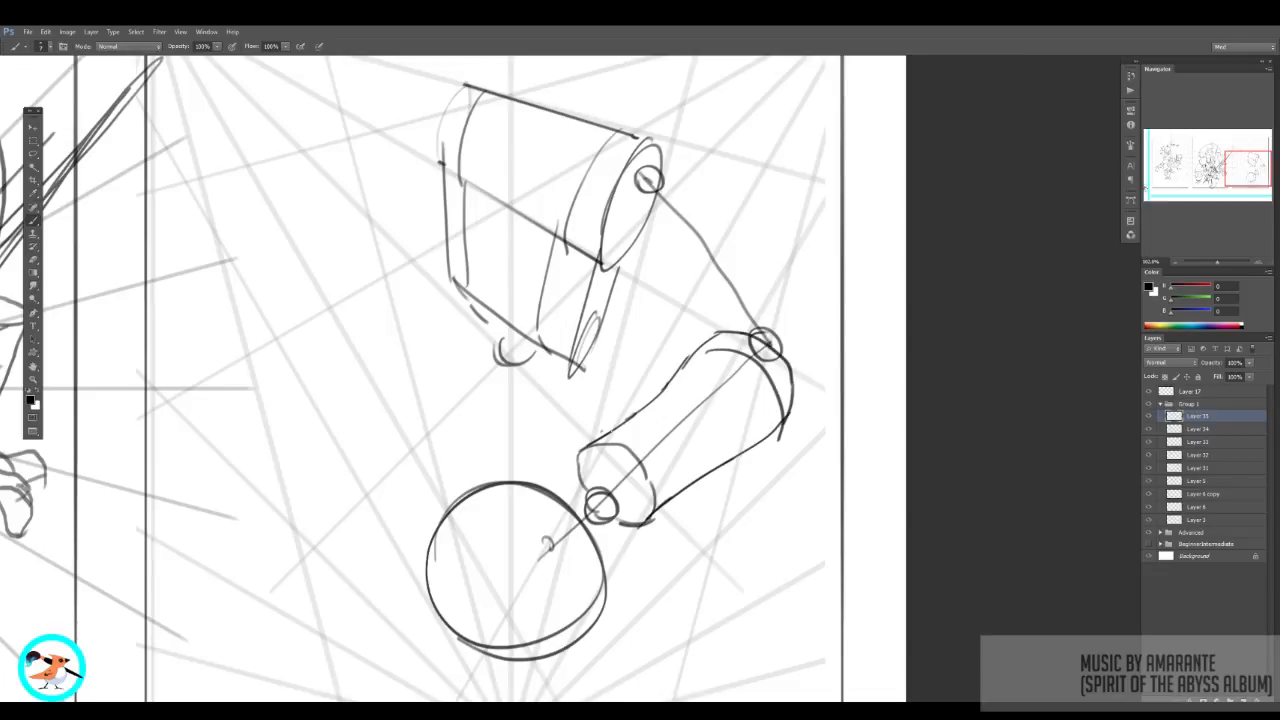
drag(603, 433, 673, 497)
Step: Sketch the upper arm cylinder between the shoulder and elbow joints, with rounded cross-contours near both ends
mouse_move(706, 340)
mouse_down()
mouse_move(770, 300)
mouse_move(784, 333)
mouse_up()
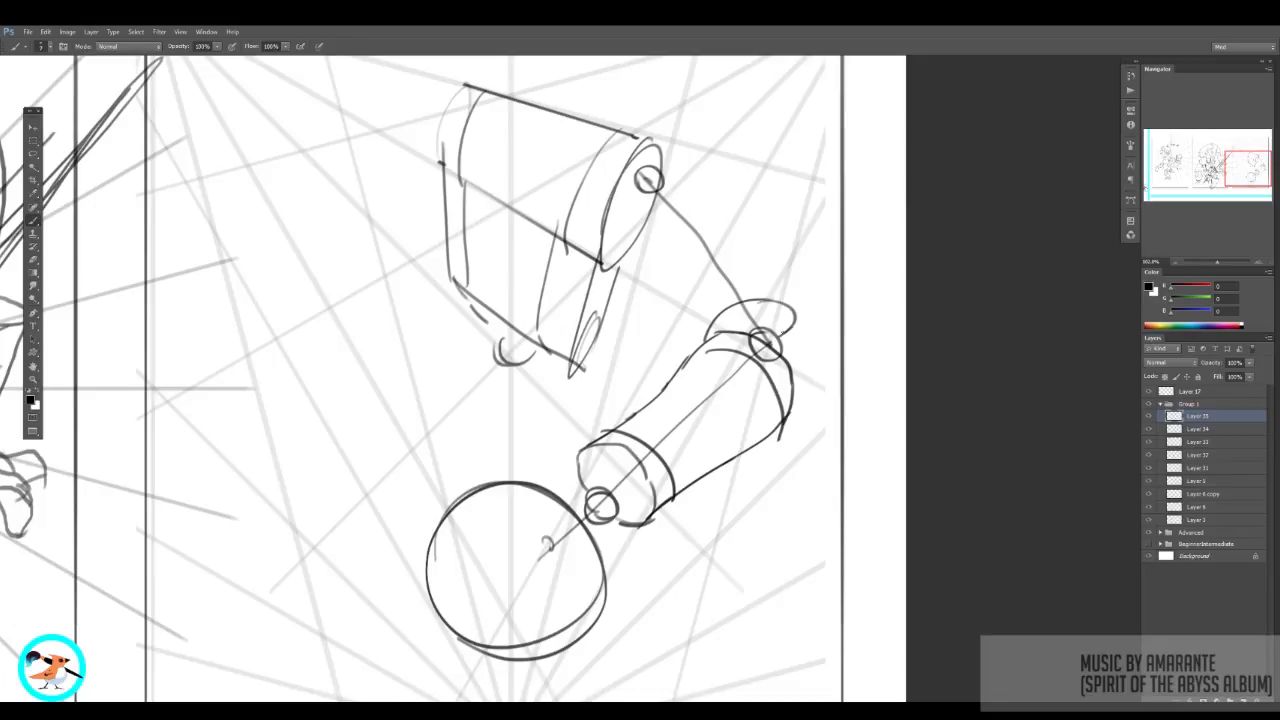
mouse_move(640, 222)
mouse_down()
mouse_move(690, 177)
mouse_move(682, 304)
mouse_move(708, 336)
mouse_up()
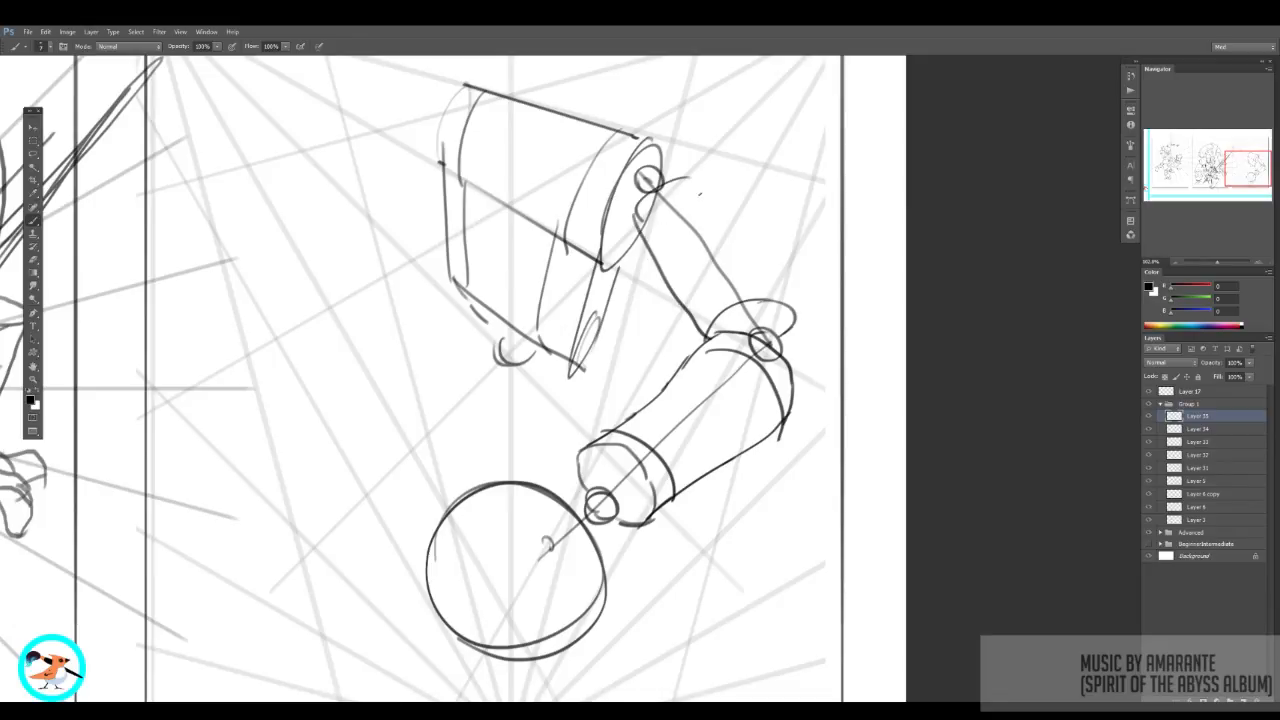
drag(690, 178, 792, 305)
drag(702, 325, 790, 292)
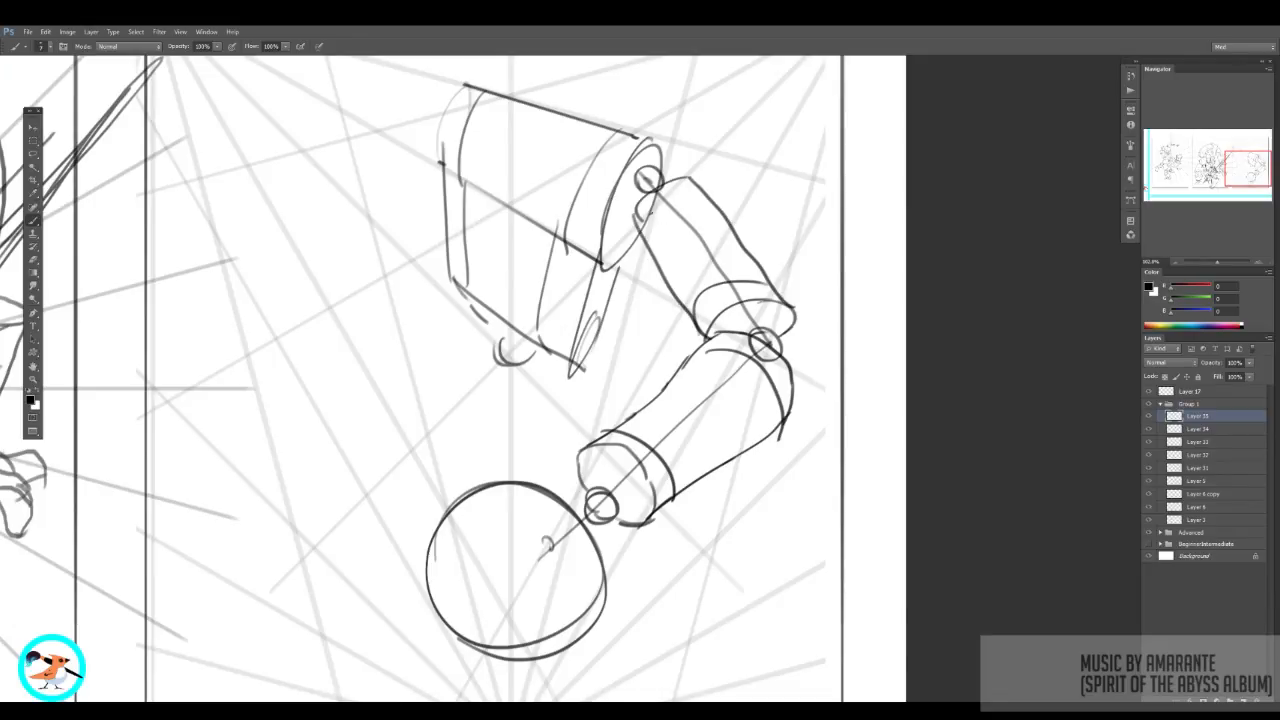
mouse_move(645, 238)
mouse_down()
mouse_move(724, 212)
mouse_move(704, 185)
mouse_move(708, 245)
mouse_up()
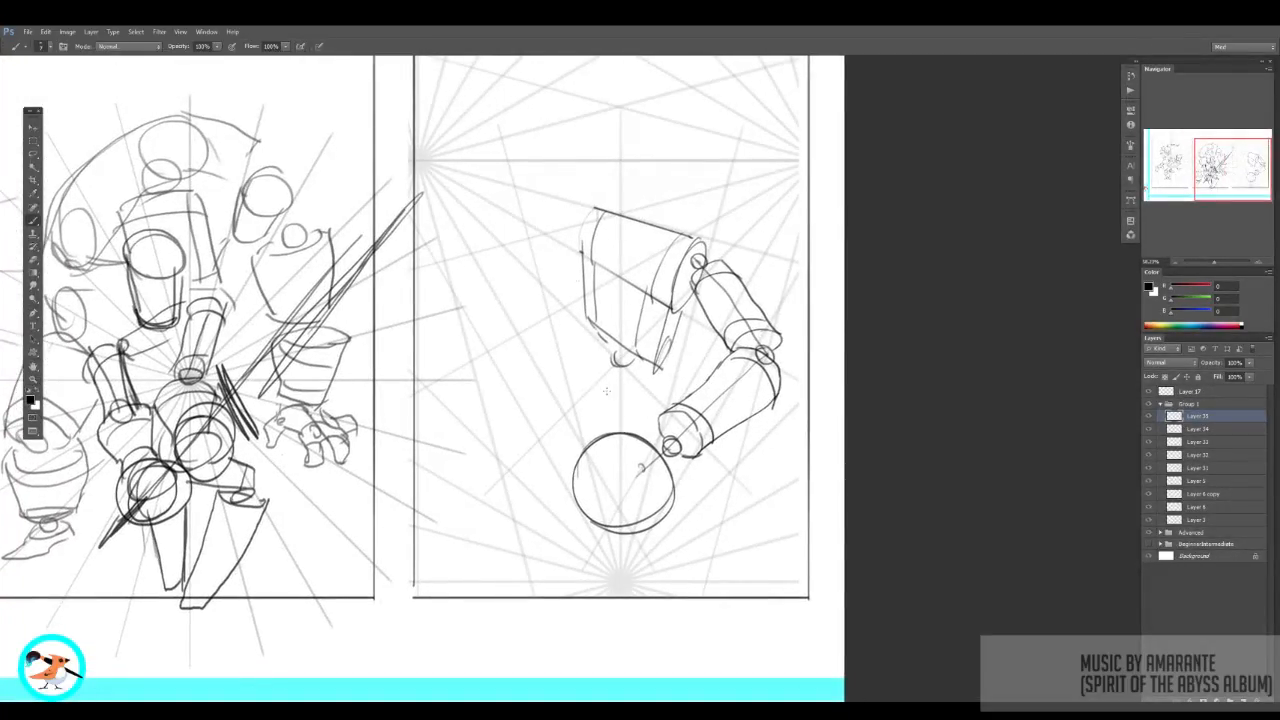
Step: Erase the large hand ball on its layer and redraw it as a smaller, flatter ellipse against the wrist
key(e)
ctrl+click(655, 449)
mouse_move(674, 474)
mouse_down()
mouse_move(682, 498)
mouse_move(640, 532)
mouse_move(580, 465)
mouse_move(680, 486)
mouse_up()
key(b)
drag(592, 443, 690, 478)
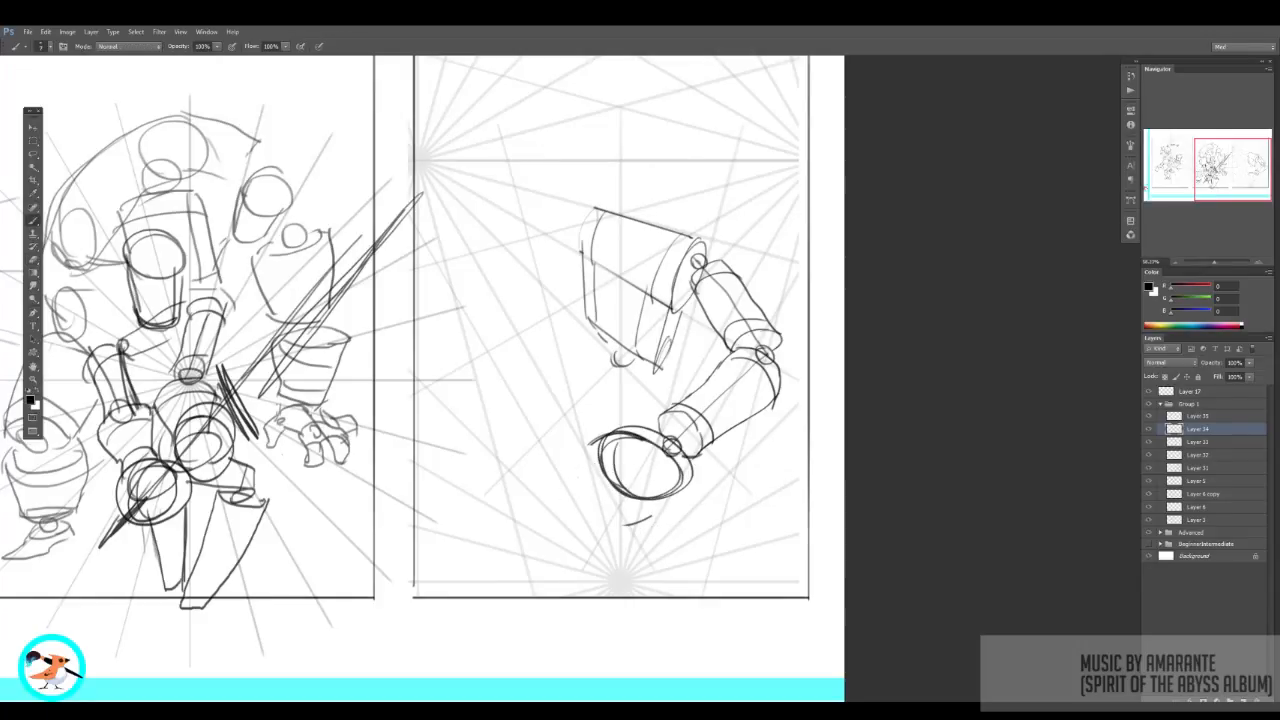
Step: Sketch bold finger direction lines radiating outward from the hand ellipse
drag(612, 463, 522, 506)
mouse_move(585, 390)
mouse_down()
mouse_move(640, 450)
mouse_move(640, 372)
mouse_up()
drag(692, 416, 646, 464)
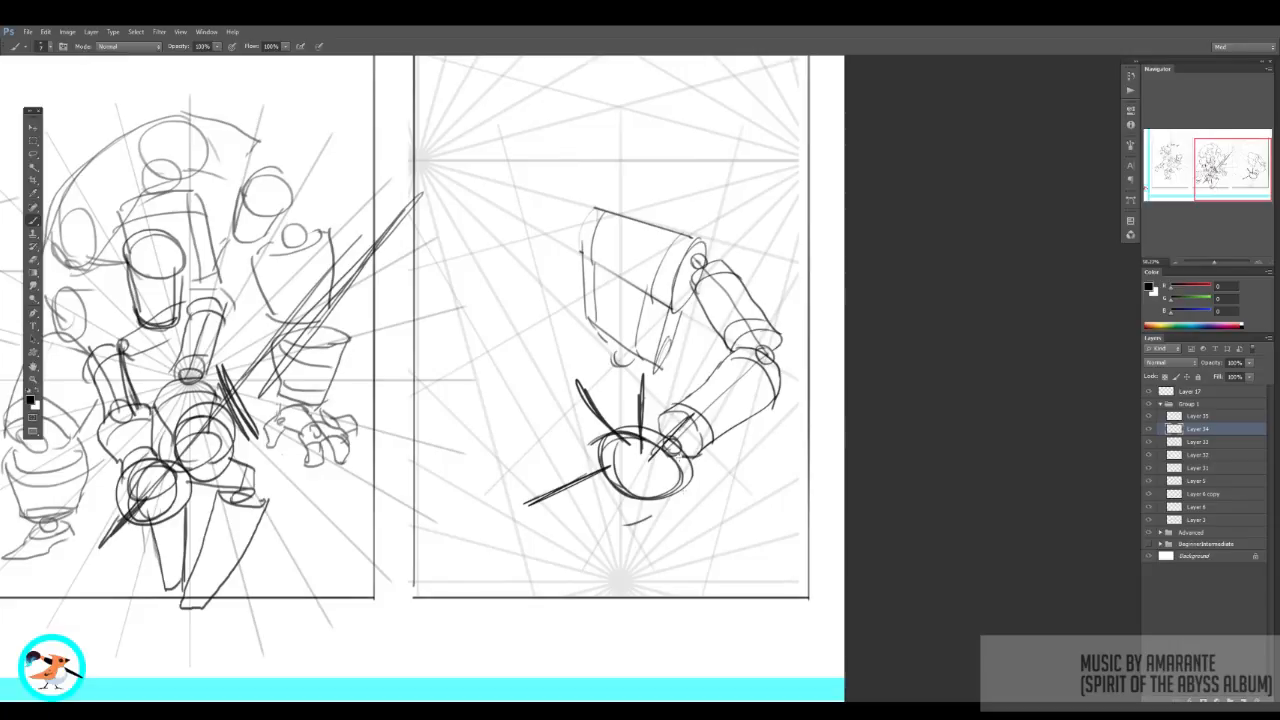
mouse_move(700, 528)
mouse_down()
mouse_move(663, 466)
mouse_move(704, 536)
mouse_up()
Step: On a new layer, sketch the head cylinder with a downward arrow to the chest and a small light source with three rays
drag(638, 300, 744, 414)
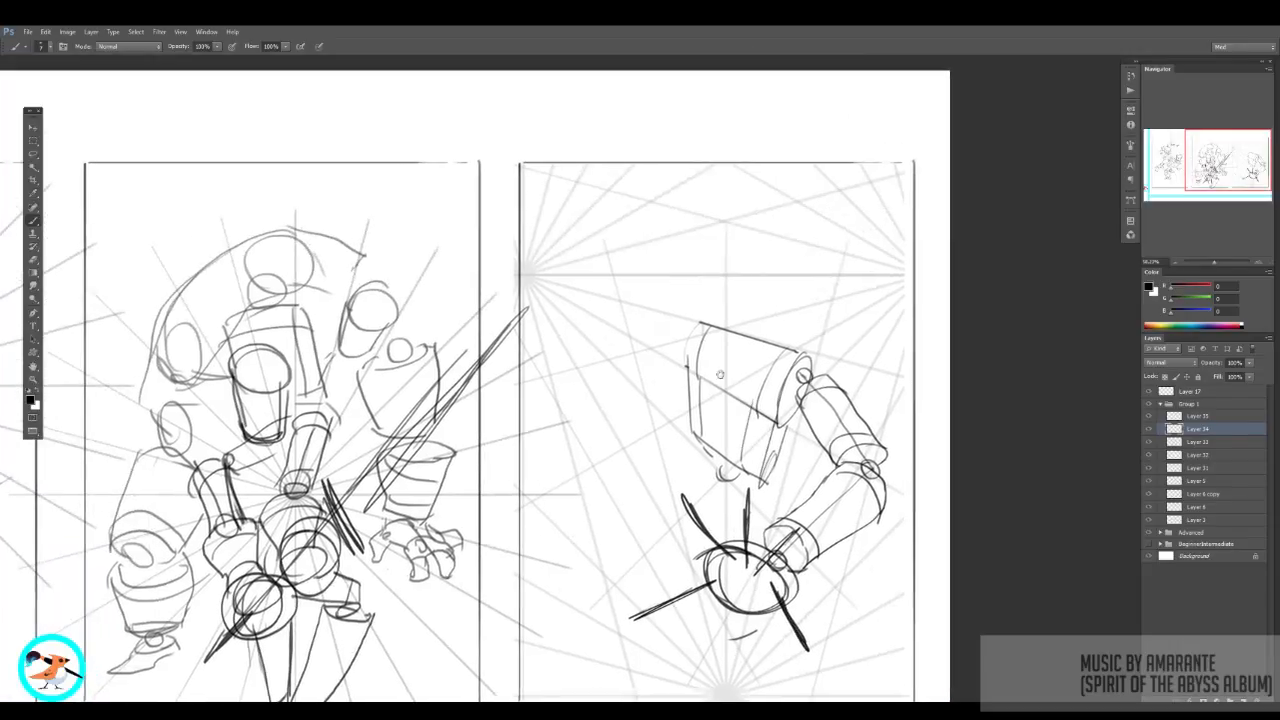
drag(748, 286, 785, 280)
key(ctrl+alt+shift+n)
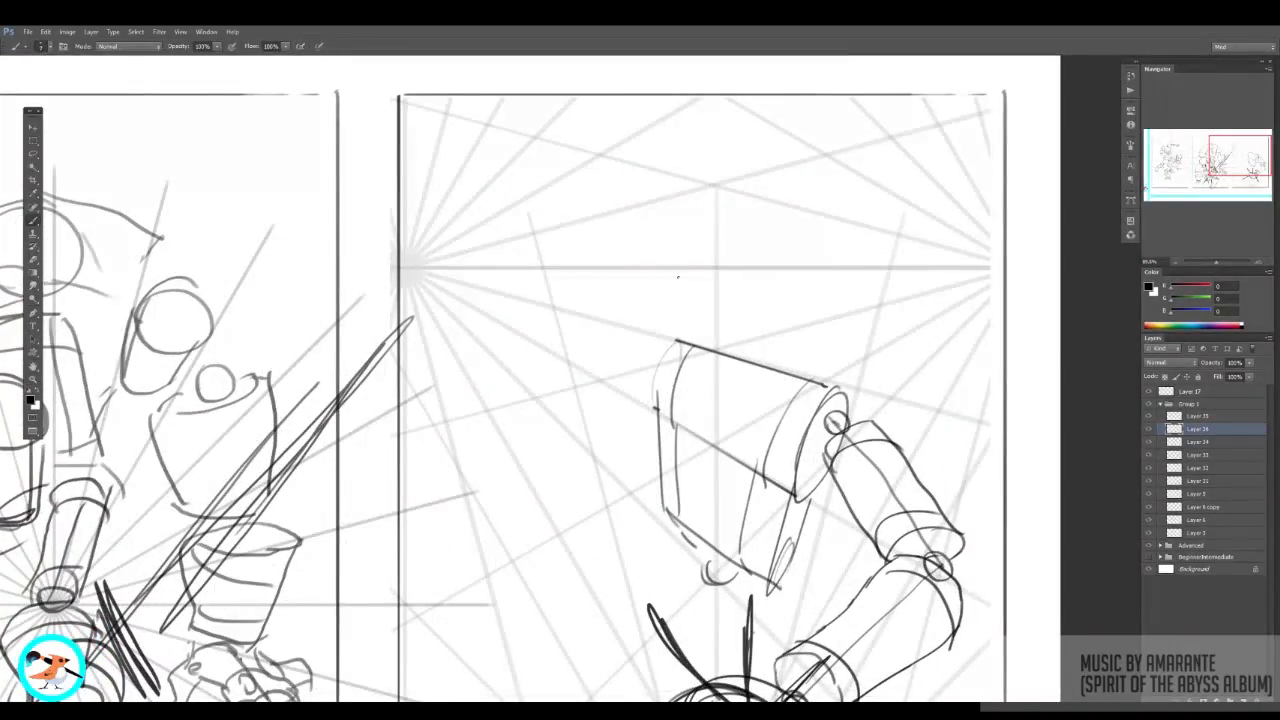
mouse_move(727, 185)
mouse_down()
mouse_move(662, 292)
mouse_move(718, 370)
mouse_move(788, 328)
mouse_up()
drag(769, 241, 792, 348)
mouse_move(683, 313)
mouse_down()
mouse_move(706, 331)
mouse_move(774, 291)
mouse_move(719, 446)
mouse_move(732, 428)
mouse_up()
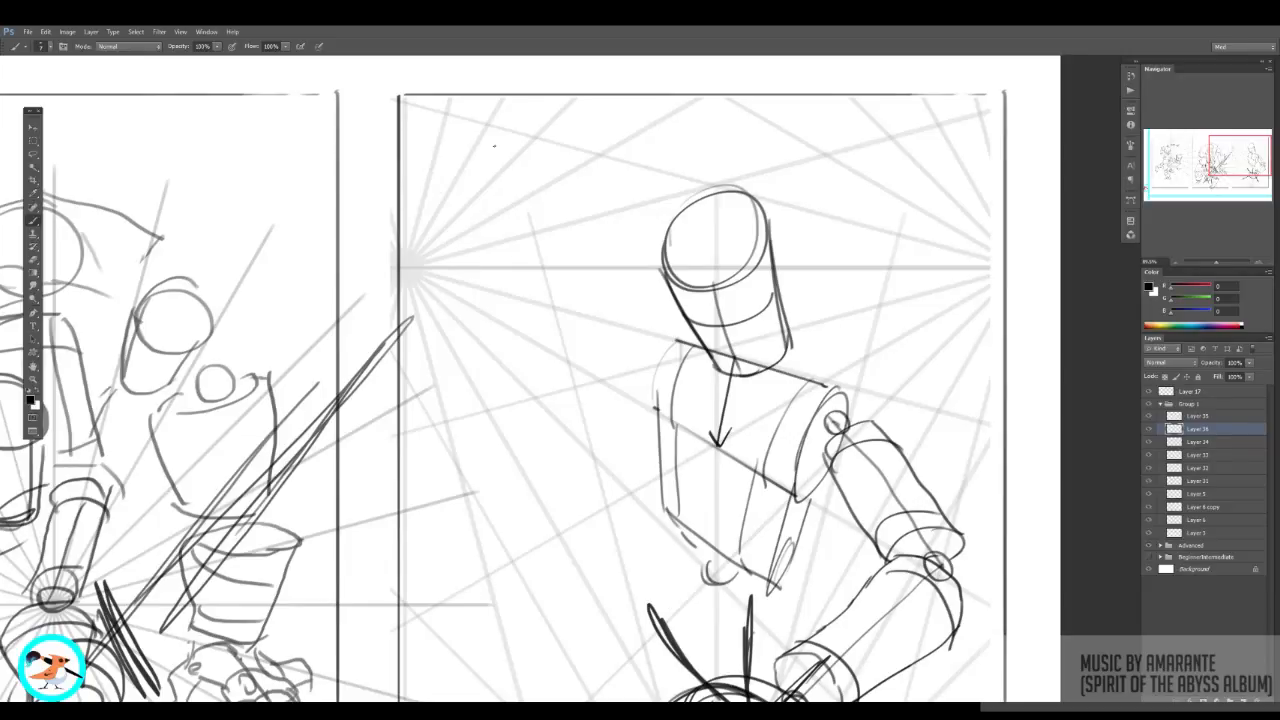
drag(532, 144, 516, 216)
mouse_move(530, 182)
mouse_down()
mouse_move(544, 200)
mouse_move(578, 192)
mouse_up()
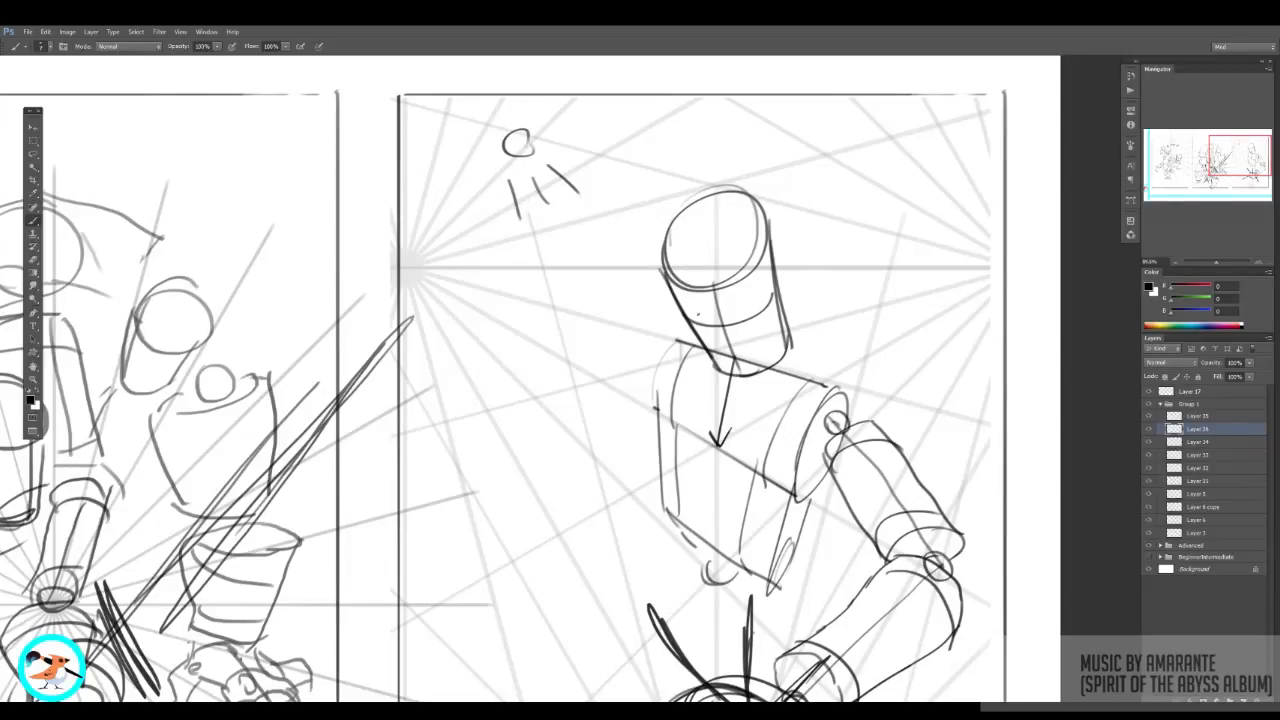
drag(694, 318, 728, 346)
drag(706, 292, 742, 374)
drag(742, 284, 800, 380)
mouse_move(792, 358)
mouse_down()
mouse_move(754, 424)
mouse_move(794, 354)
mouse_up()
mouse_move(744, 420)
mouse_down()
mouse_move(800, 364)
mouse_move(768, 402)
mouse_move(796, 402)
mouse_up()
key(ctrl+alt+z)
key(ctrl+alt+z)
key(ctrl+alt+z)
key(ctrl+alt+z)
key(ctrl+alt+z)
key(ctrl+alt+z)
key(ctrl+alt+z)
key(ctrl+alt+z)
key(z)
key(b)
Step: On a new layer, sketch the second arm's shoulder circle, short upper arm and forearm cylinder on the torso's free side
key(ctrl+alt+shift+n)
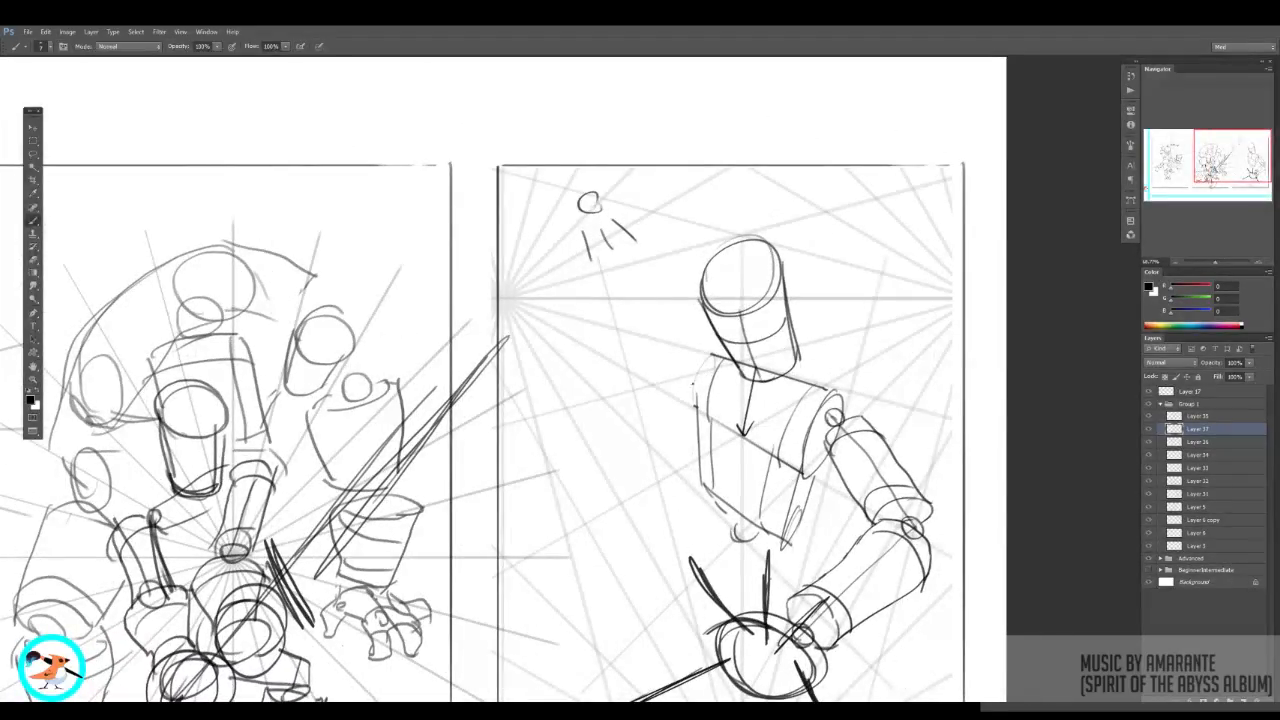
mouse_move(692, 383)
mouse_down()
mouse_move(688, 372)
mouse_move(650, 405)
mouse_move(690, 357)
mouse_move(680, 391)
mouse_move(688, 365)
mouse_up()
drag(694, 389, 660, 401)
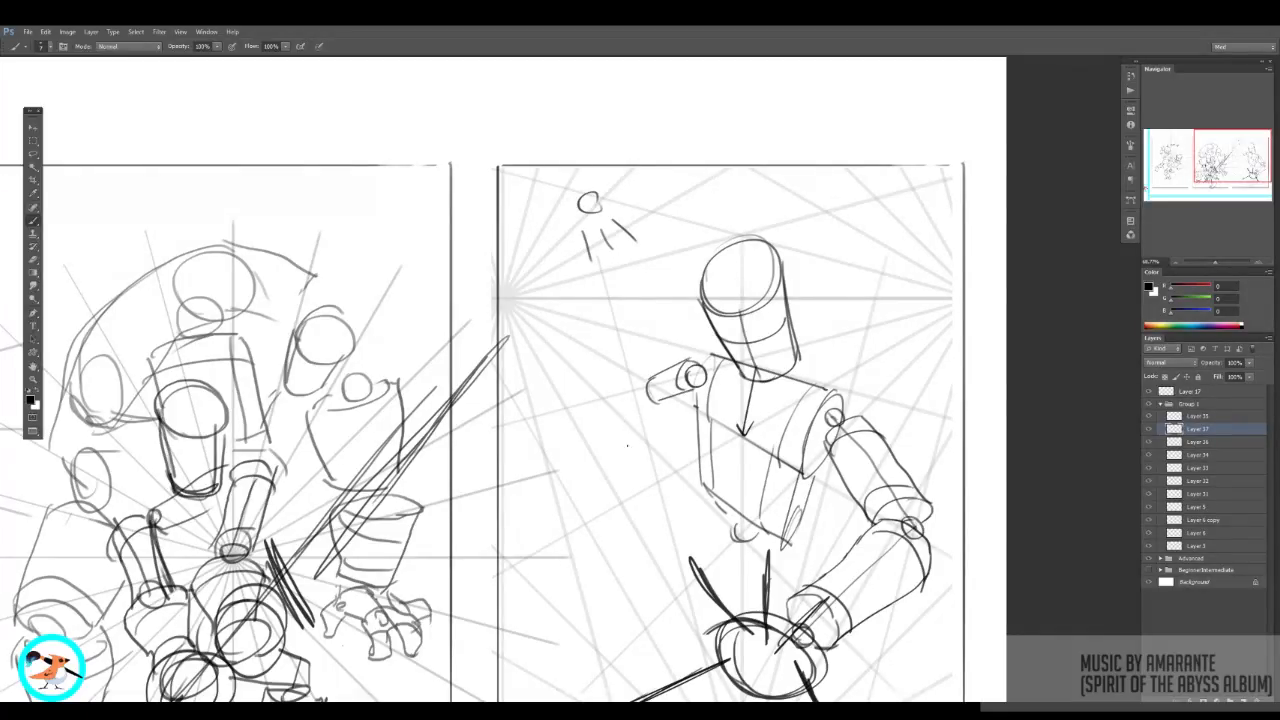
drag(624, 446, 640, 447)
mouse_move(636, 400)
mouse_down()
mouse_move(622, 445)
mouse_move(648, 404)
mouse_up()
mouse_move(656, 410)
mouse_down()
mouse_move(640, 452)
mouse_move(647, 398)
mouse_up()
mouse_move(720, 378)
mouse_down()
mouse_move(694, 391)
mouse_move(728, 391)
mouse_up()
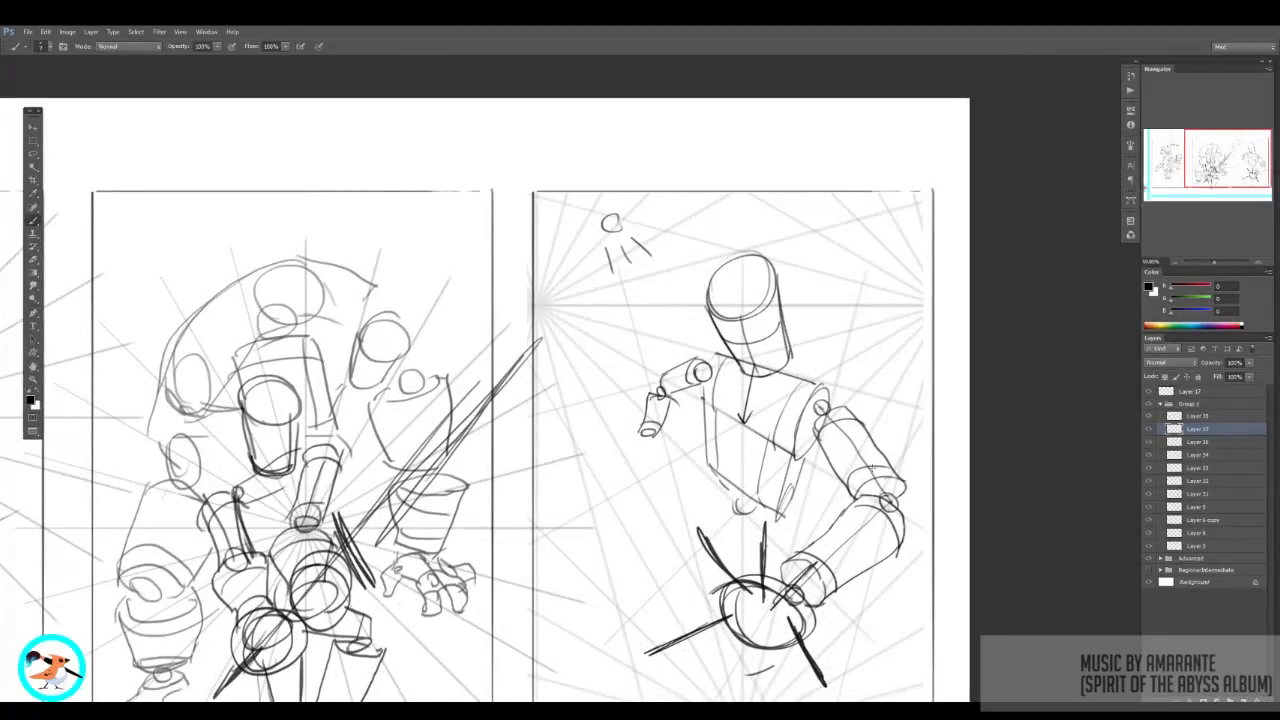
Step: Sketch a small hand at the end of the second arm's forearm
mouse_move(795, 585)
mouse_down()
mouse_move(762, 480)
mouse_move(830, 572)
mouse_up()
key(ctrl+z)
drag(685, 391, 715, 391)
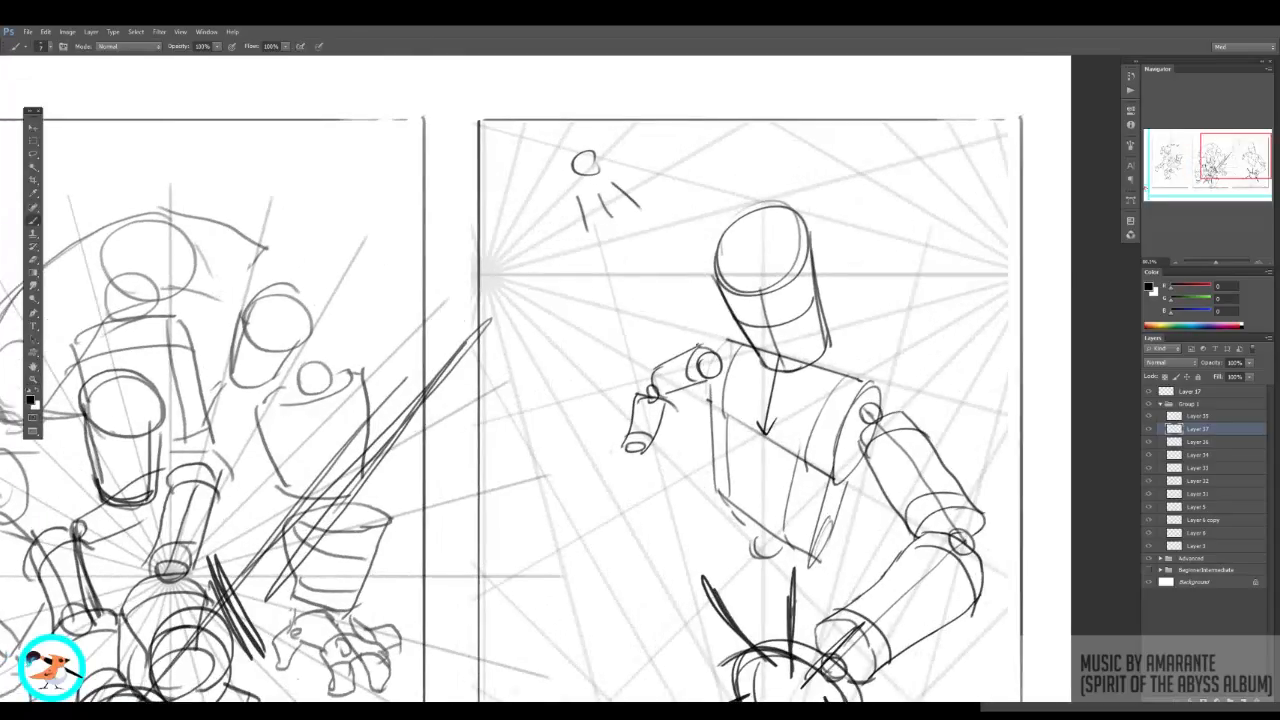
drag(621, 459, 614, 477)
drag(767, 399, 759, 398)
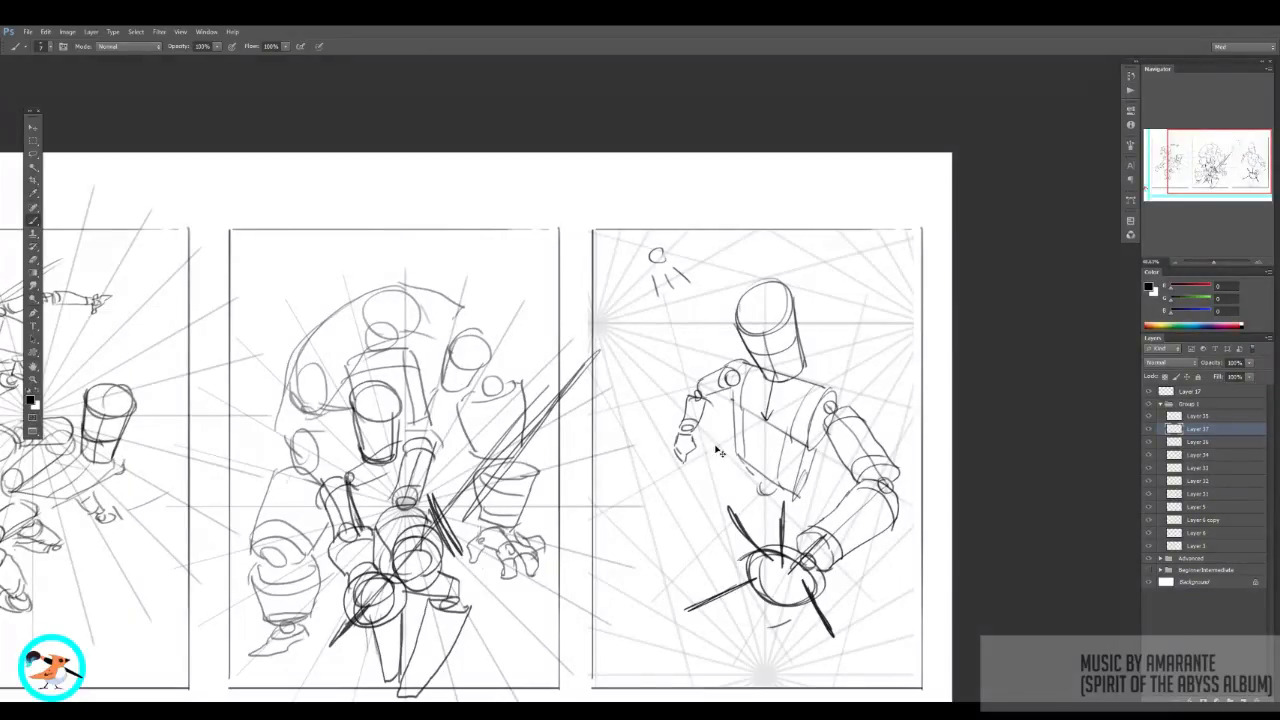
Step: Transform the second arm's layer so the arm is larger and its hand reaches farther down and away from the torso
key(ctrl+t)
mouse_move(666, 467)
mouse_down()
mouse_move(652, 487)
mouse_move(702, 464)
mouse_up()
key(Return)
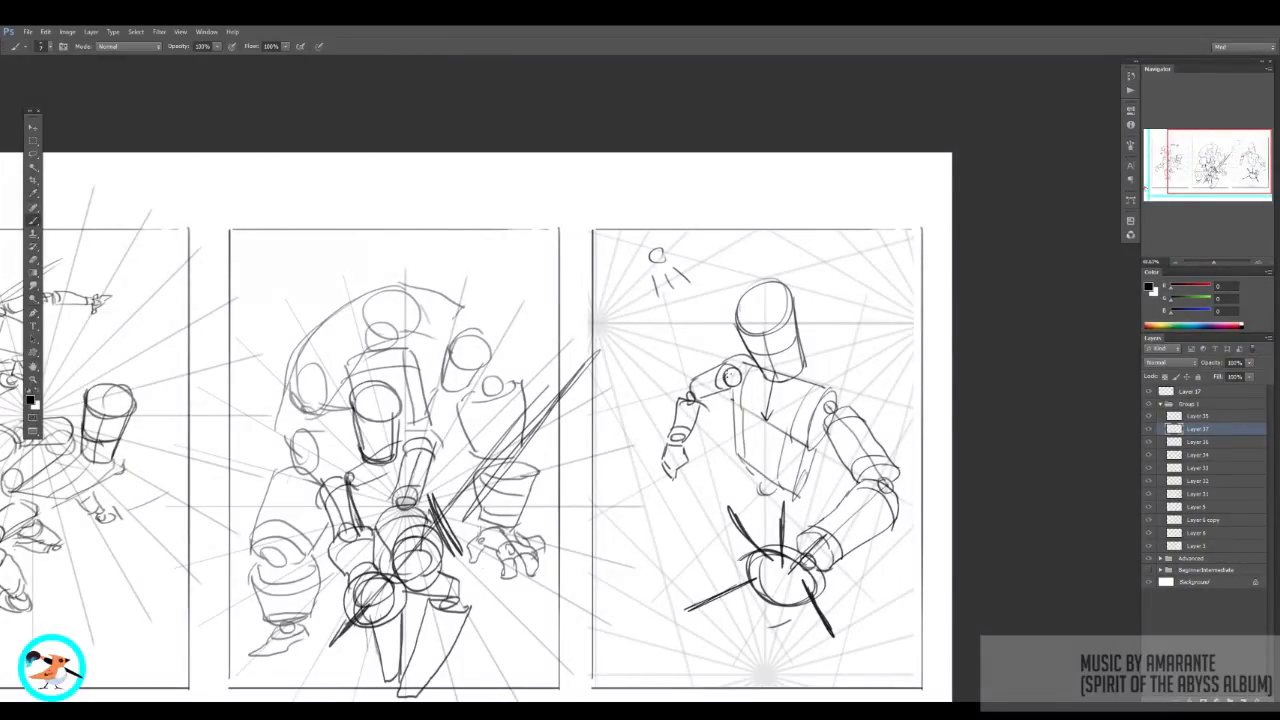
drag(743, 393, 855, 557)
key(ctrl+z)
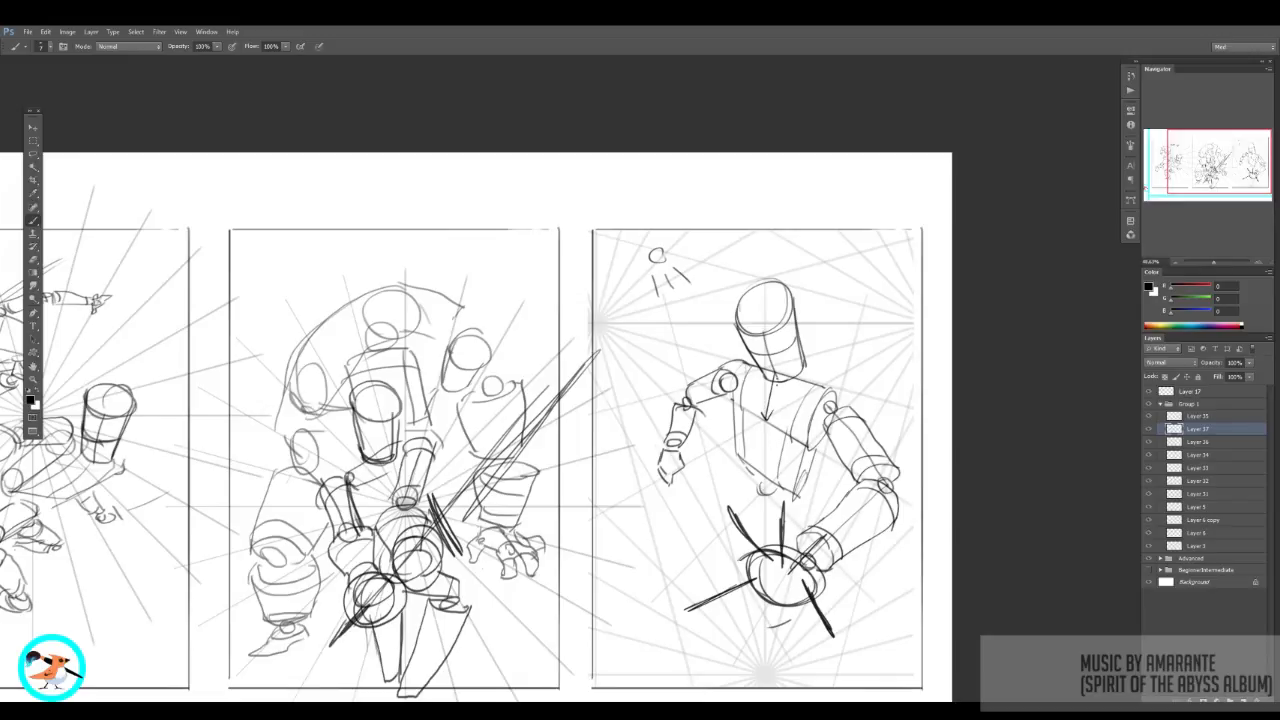
Step: On a new layer, sketch the pelvis cylinder beneath the figure's torso in the third frame
drag(748, 558, 736, 497)
key(ctrl+alt+shift+n)
mouse_move(716, 418)
mouse_down()
mouse_move(721, 444)
mouse_move(782, 452)
mouse_move(796, 434)
mouse_move(792, 457)
mouse_up()
key(e)
key(b)
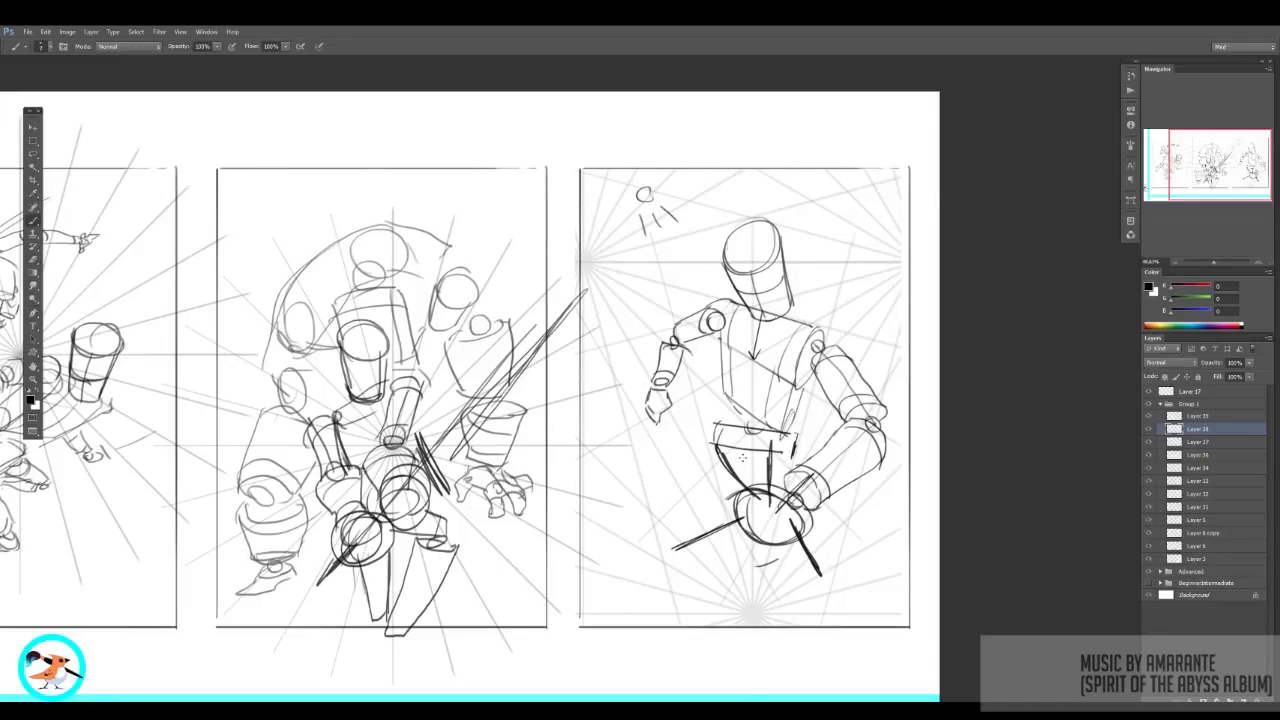
Step: On the layer holding the dark guide strokes, erase those around the pelvis and foreground hand, keeping the hand's oval
key(v)
mouse_move(703, 452)
mouse_down()
mouse_move(719, 449)
mouse_move(742, 518)
mouse_up()
key(ctrl+z)
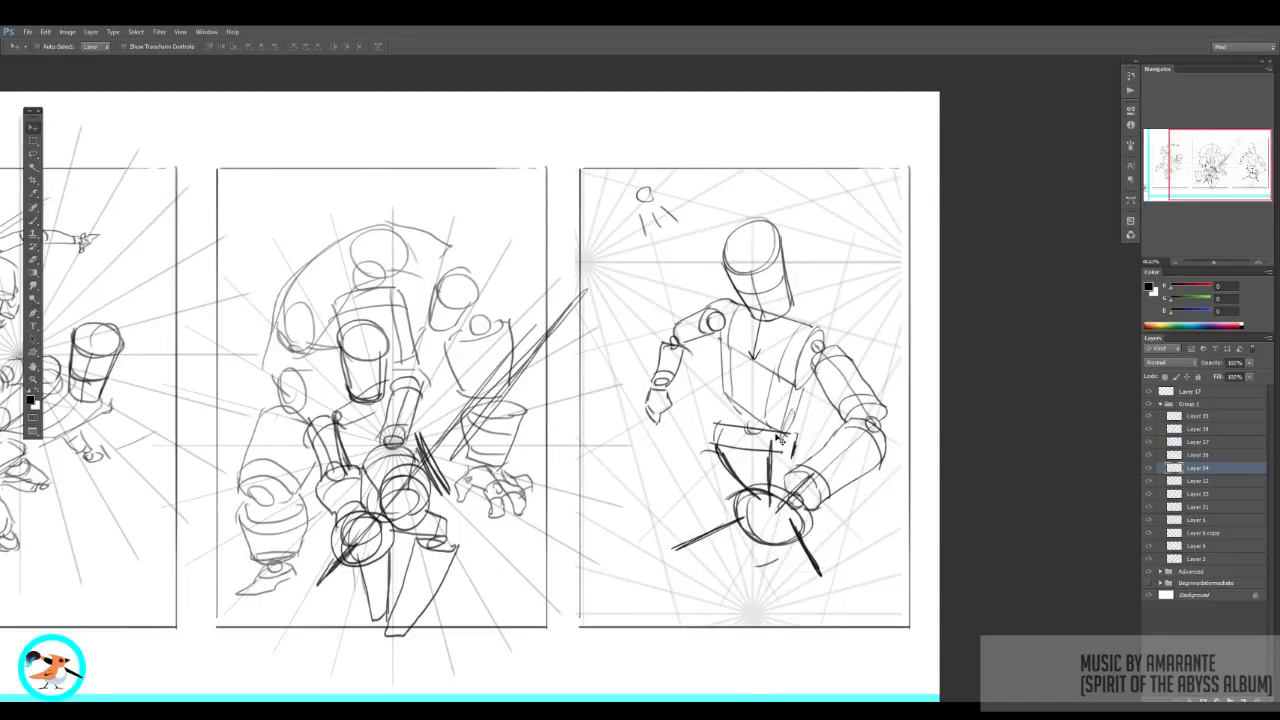
key(e)
right_click(759, 429)
click(835, 345)
mouse_move(692, 456)
mouse_down()
mouse_move(683, 517)
mouse_move(804, 579)
mouse_up()
key(b)
drag(748, 499, 803, 518)
key(v)
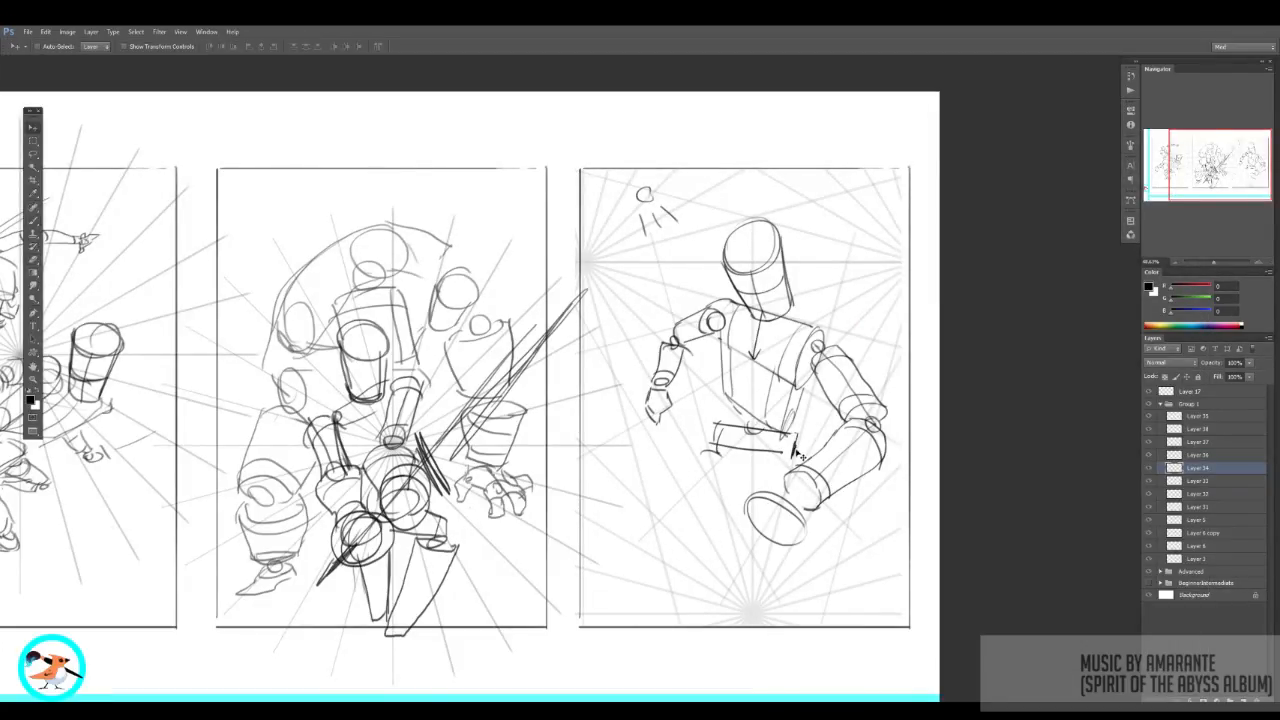
Step: On the pelvis layer, sketch the hip joint and the first leg's foreshortened thigh, shin and foot
ctrl+click(791, 447)
key(ctrl+z)
key(ctrl+z)
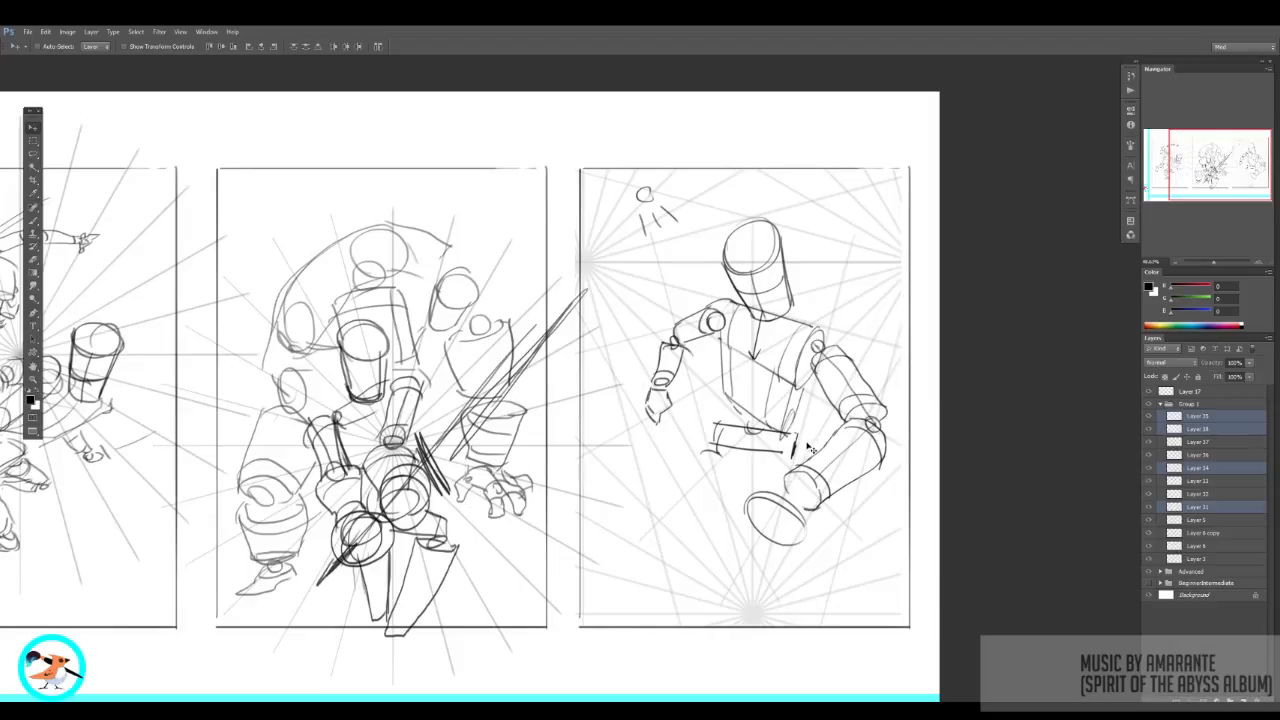
ctrl+click(807, 446)
click(799, 456)
key(b)
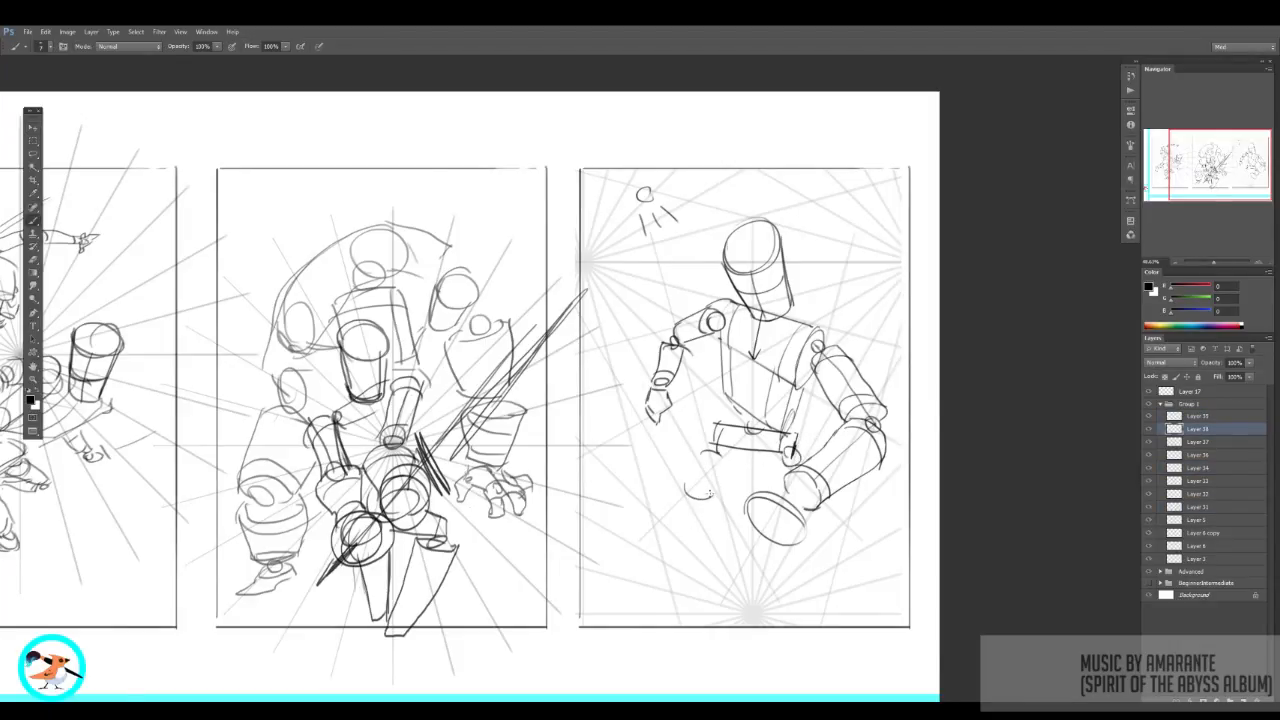
mouse_move(700, 451)
mouse_down()
mouse_move(685, 484)
mouse_move(732, 456)
mouse_move(697, 500)
mouse_up()
mouse_move(690, 493)
mouse_down()
mouse_move(713, 482)
mouse_move(696, 518)
mouse_move(736, 494)
mouse_move(731, 508)
mouse_move(679, 520)
mouse_up()
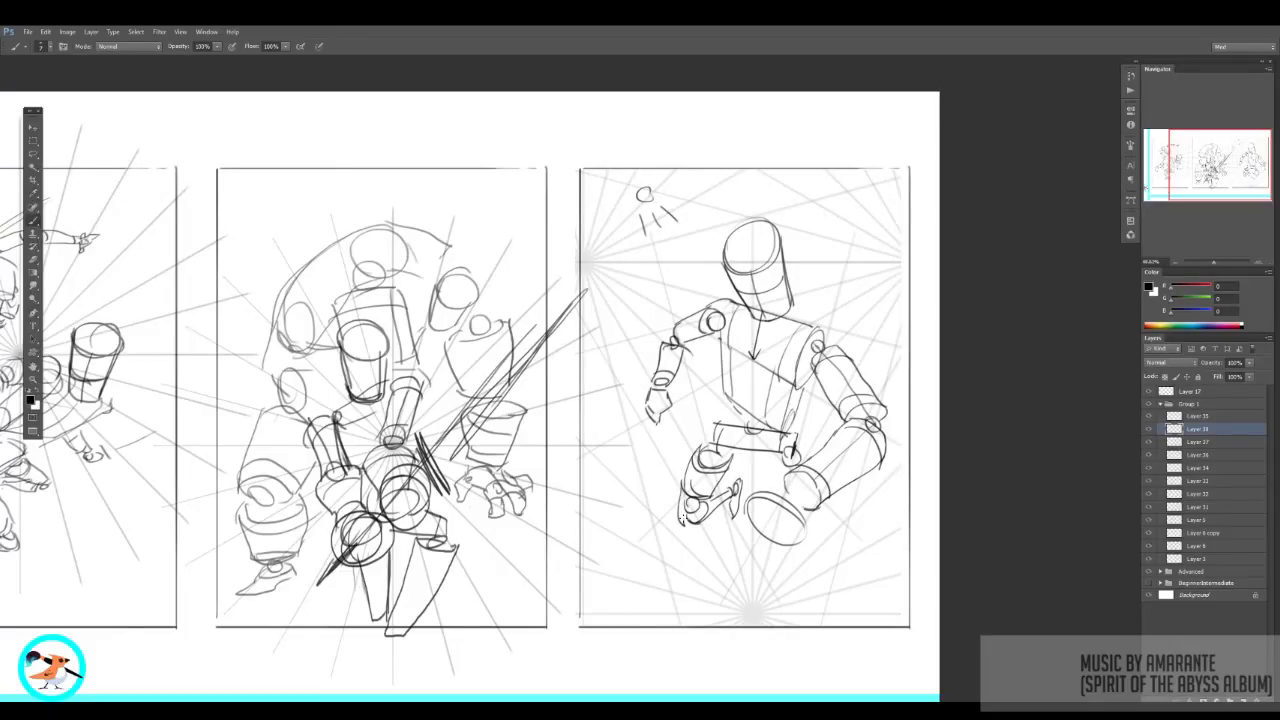
Step: Sketch the second leg's thigh, shin and foot, with heavy sweeping strokes across the legs
mouse_move(764, 450)
mouse_down()
mouse_move(778, 484)
mouse_move(806, 464)
mouse_up()
mouse_move(825, 524)
mouse_down()
mouse_move(797, 545)
mouse_move(812, 570)
mouse_move(798, 574)
mouse_move(780, 548)
mouse_move(794, 556)
mouse_up()
drag(782, 490, 692, 542)
mouse_move(770, 462)
mouse_down()
mouse_move(772, 516)
mouse_move(850, 510)
mouse_move(845, 596)
mouse_up()
drag(885, 434, 855, 436)
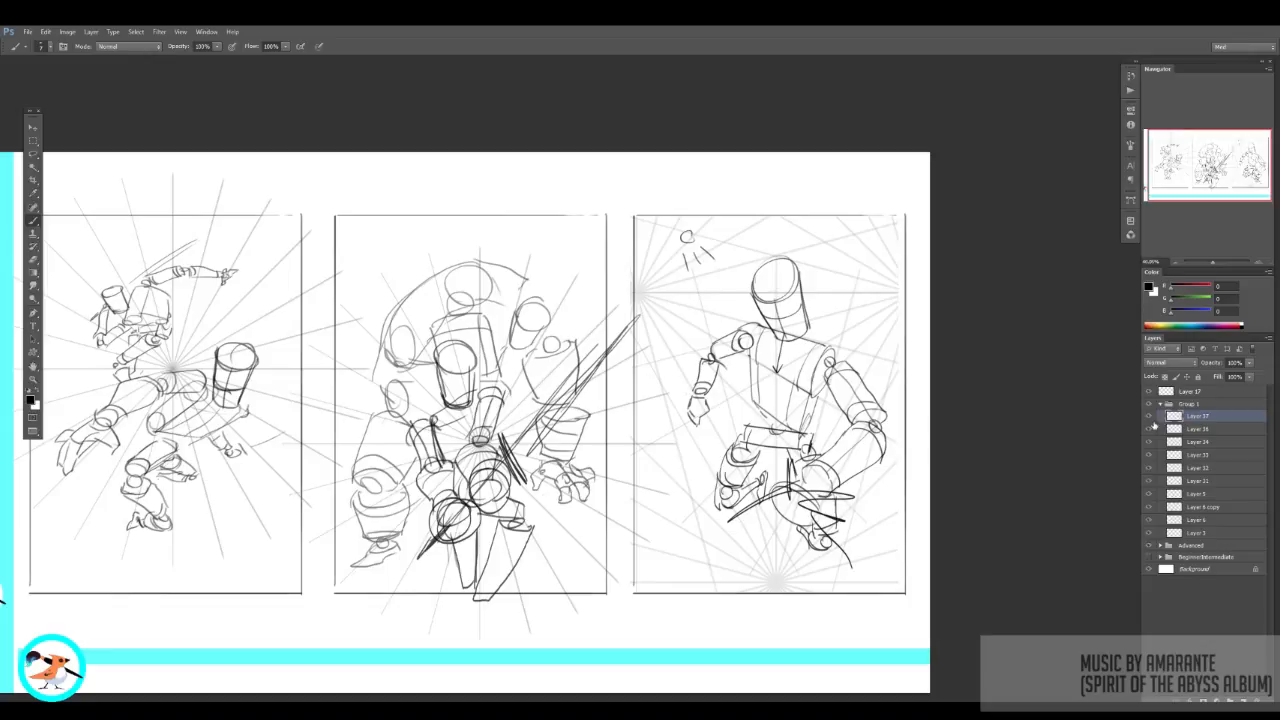
Step: Merge the third frame's separate figure layers into one layer and hide it
click(1149, 416)
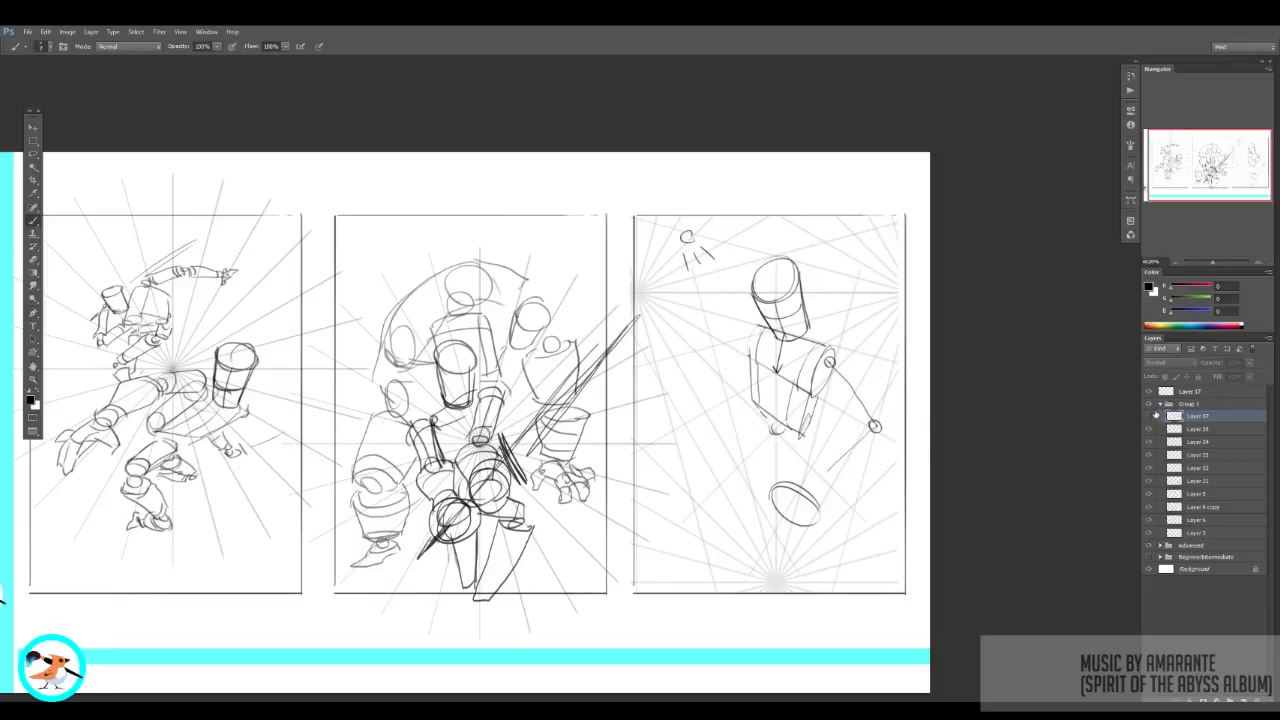
click(1149, 416)
key(ctrl+e)
click(1149, 416)
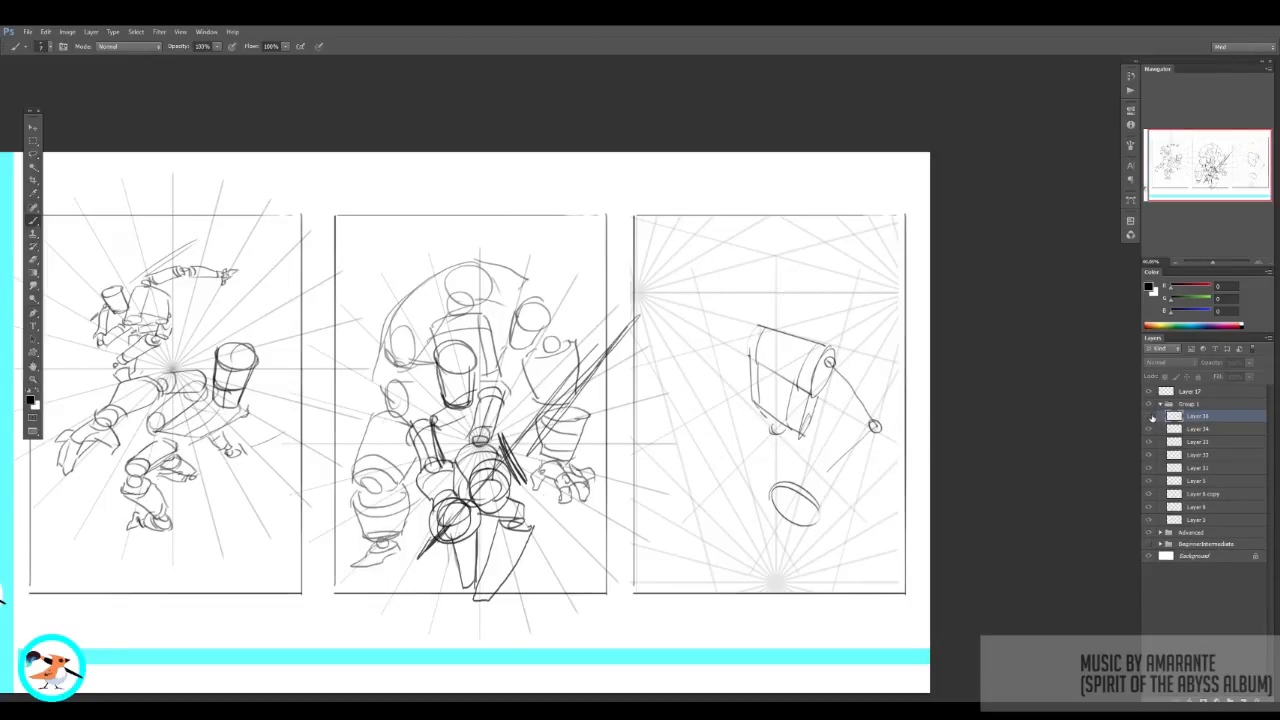
click(1149, 416)
key(ctrl+e)
click(1150, 417)
click(1150, 418)
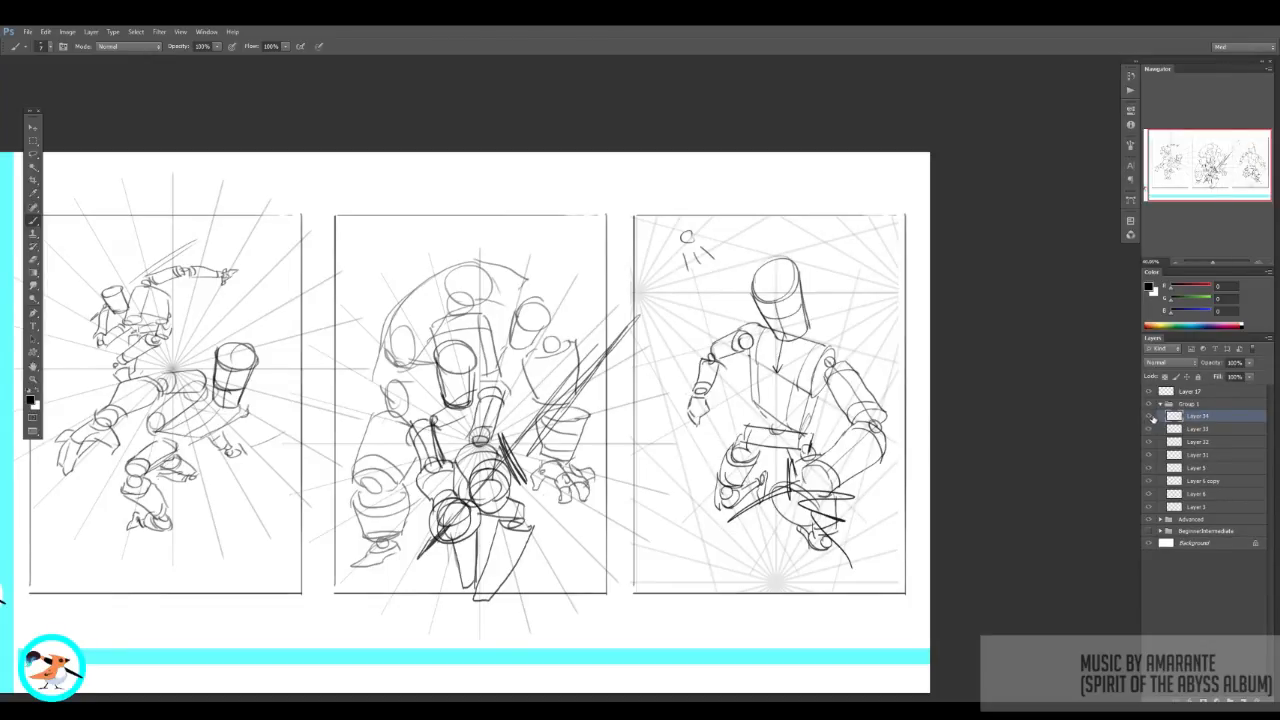
key(ctrl+e)
click(1150, 417)
Step: On a new layer in the third frame, sketch a tilted torso with a cylindrical shoulder section tapering to the waist
key(ctrl+alt+shift+n)
scroll(800, 338, up, 1)
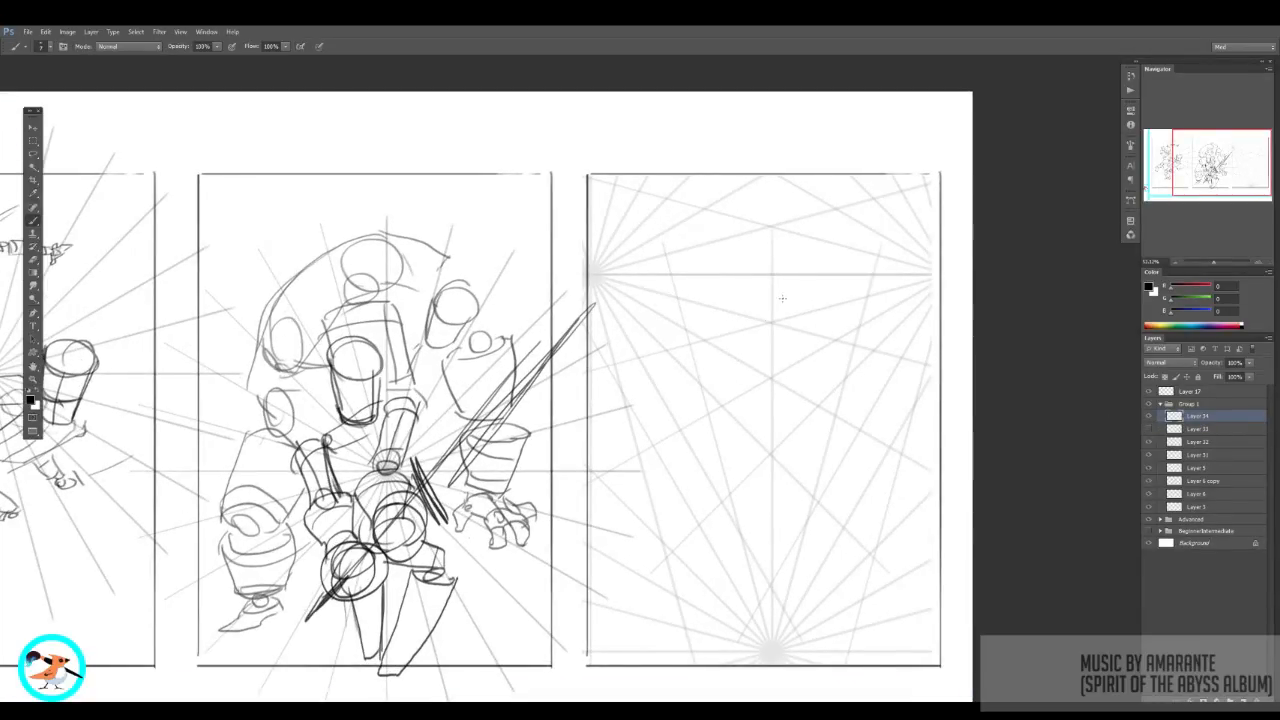
drag(688, 358, 886, 282)
key(ctrl+z)
drag(738, 368, 770, 322)
mouse_move(770, 322)
mouse_down()
mouse_move(743, 358)
mouse_move(790, 303)
mouse_up()
mouse_move(796, 300)
mouse_down()
mouse_move(818, 320)
mouse_move(770, 392)
mouse_move(825, 345)
mouse_up()
drag(788, 433, 768, 420)
drag(740, 376, 788, 440)
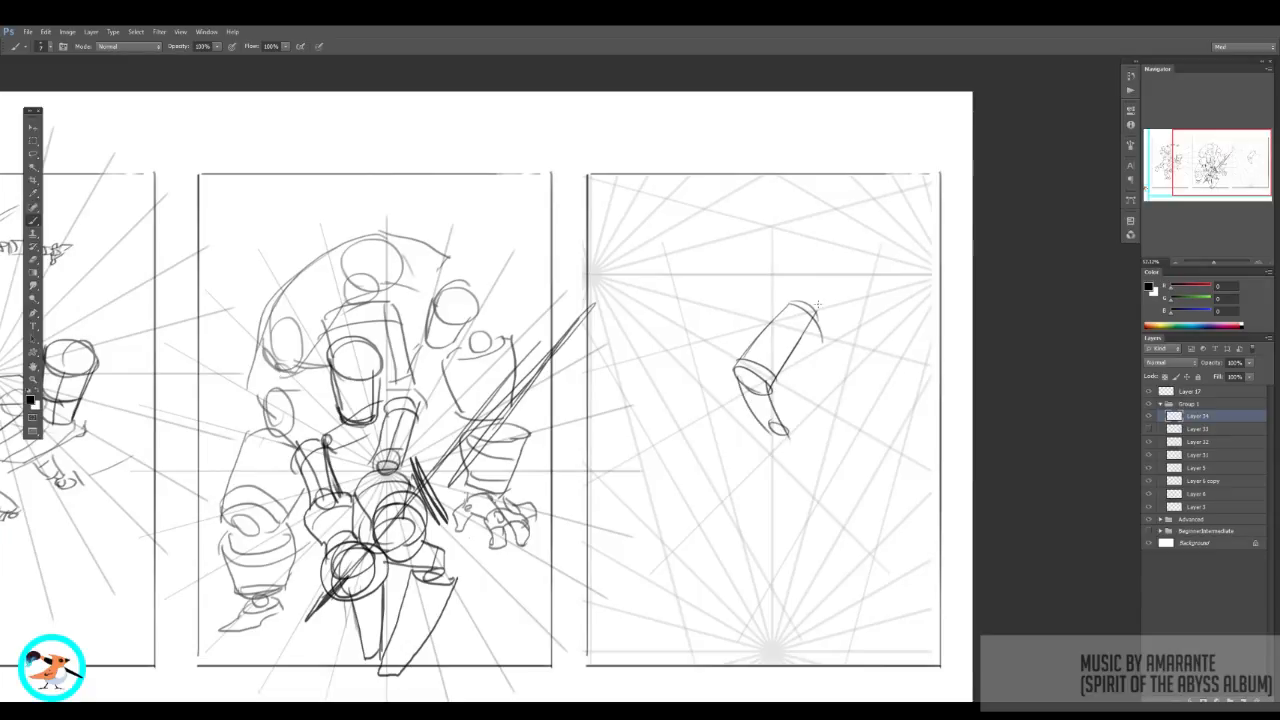
mouse_move(818, 302)
mouse_down()
mouse_move(818, 371)
mouse_move(786, 440)
mouse_up()
drag(785, 372, 783, 416)
drag(808, 316, 812, 398)
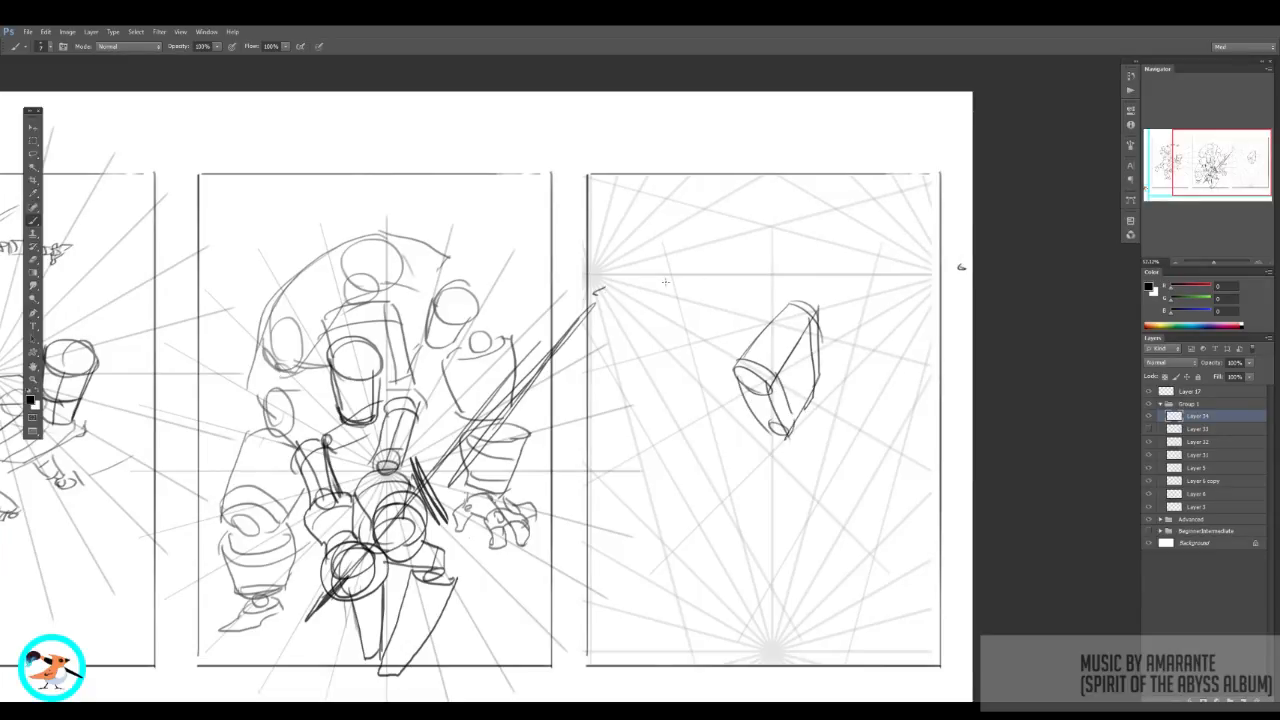
drag(712, 433, 850, 232)
drag(746, 482, 905, 196)
key(ctrl+alt+z)
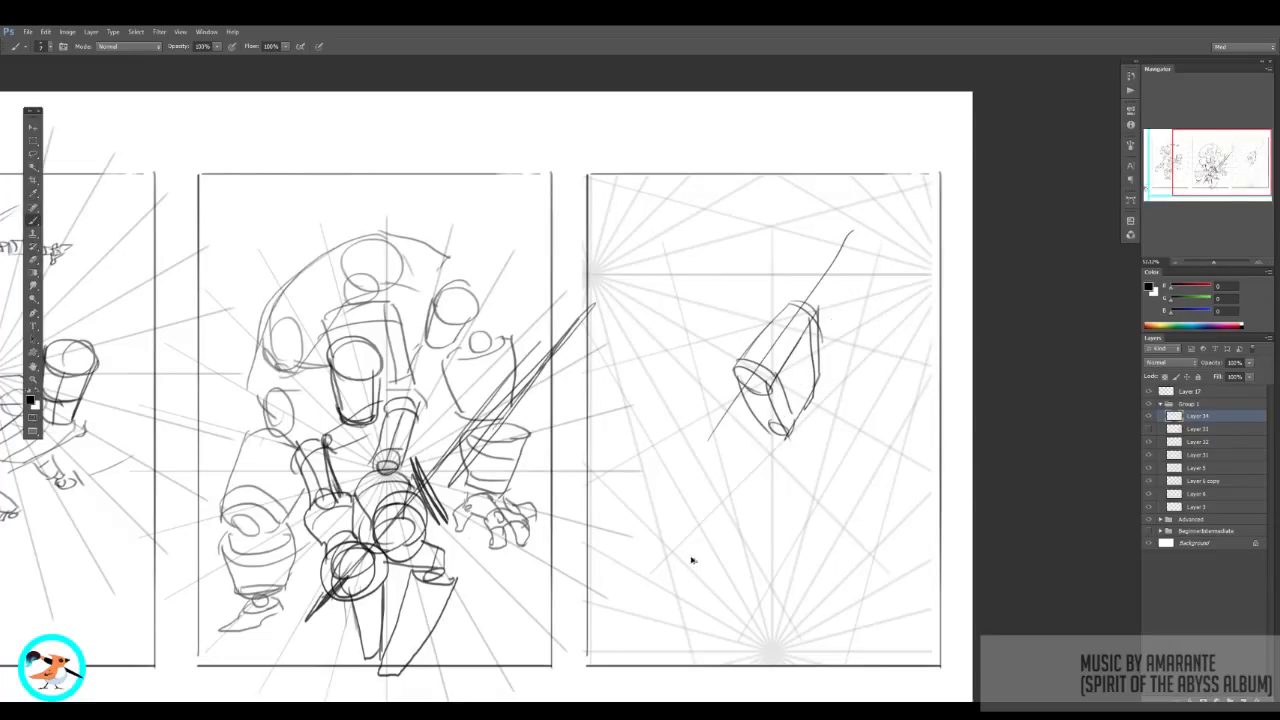
key(ctrl+alt+z)
Step: Sketch the pelvis as a narrow upright cylinder below the torso, with hip-joint circles at its ends and a waist joint
drag(852, 478, 876, 478)
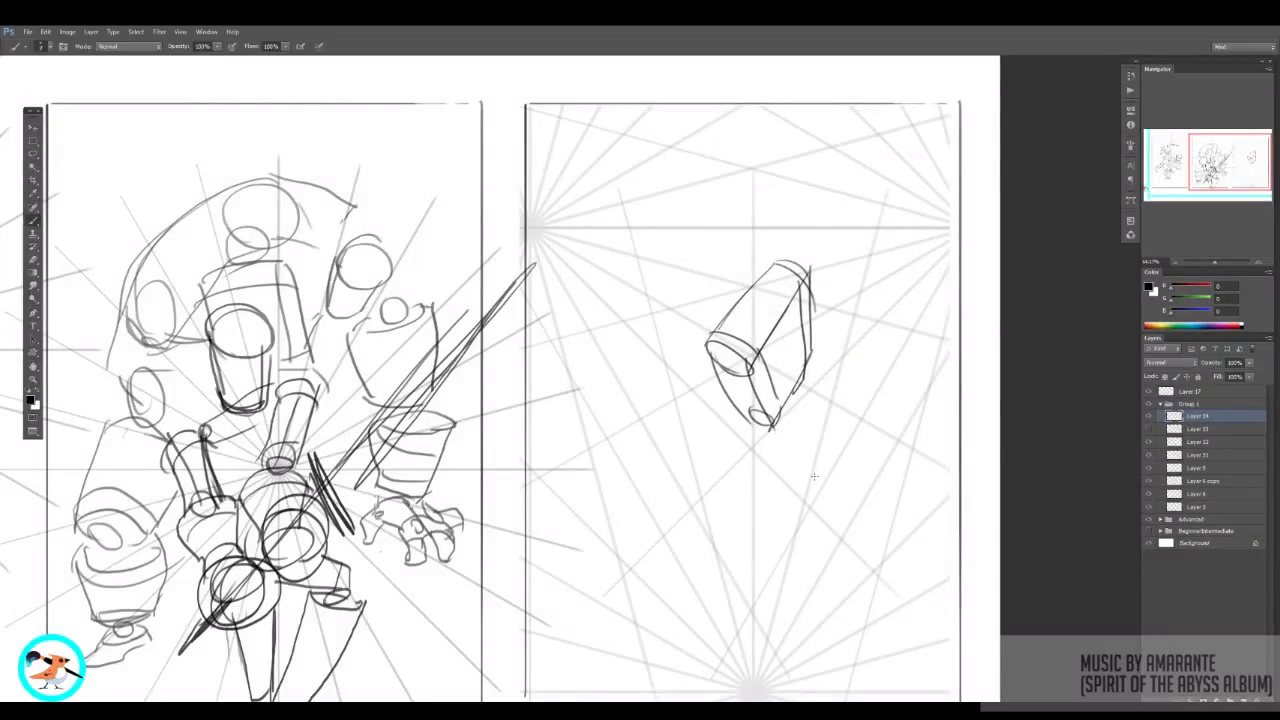
mouse_move(814, 476)
mouse_down()
mouse_move(800, 474)
mouse_move(826, 478)
mouse_up()
mouse_move(798, 404)
mouse_down()
mouse_move(800, 478)
mouse_move(813, 462)
mouse_move(845, 467)
mouse_move(855, 428)
mouse_move(872, 433)
mouse_up()
mouse_move(776, 372)
mouse_down()
mouse_move(812, 436)
mouse_move(814, 402)
mouse_up()
key(ctrl+alt+z)
key(ctrl+alt+z)
drag(799, 468, 821, 464)
key(e)
mouse_move(851, 466)
mouse_down()
mouse_move(864, 458)
mouse_move(870, 474)
mouse_up()
key(ctrl+alt+z)
drag(755, 503, 750, 490)
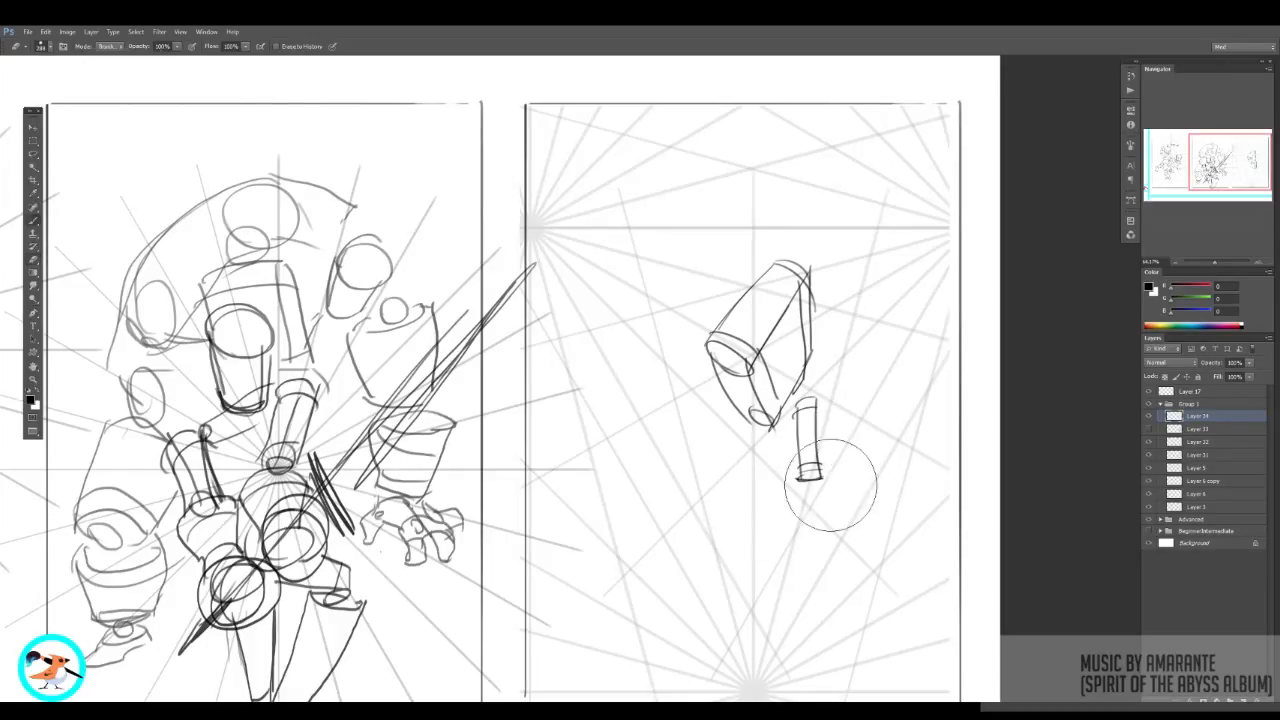
key(b)
drag(824, 478, 810, 487)
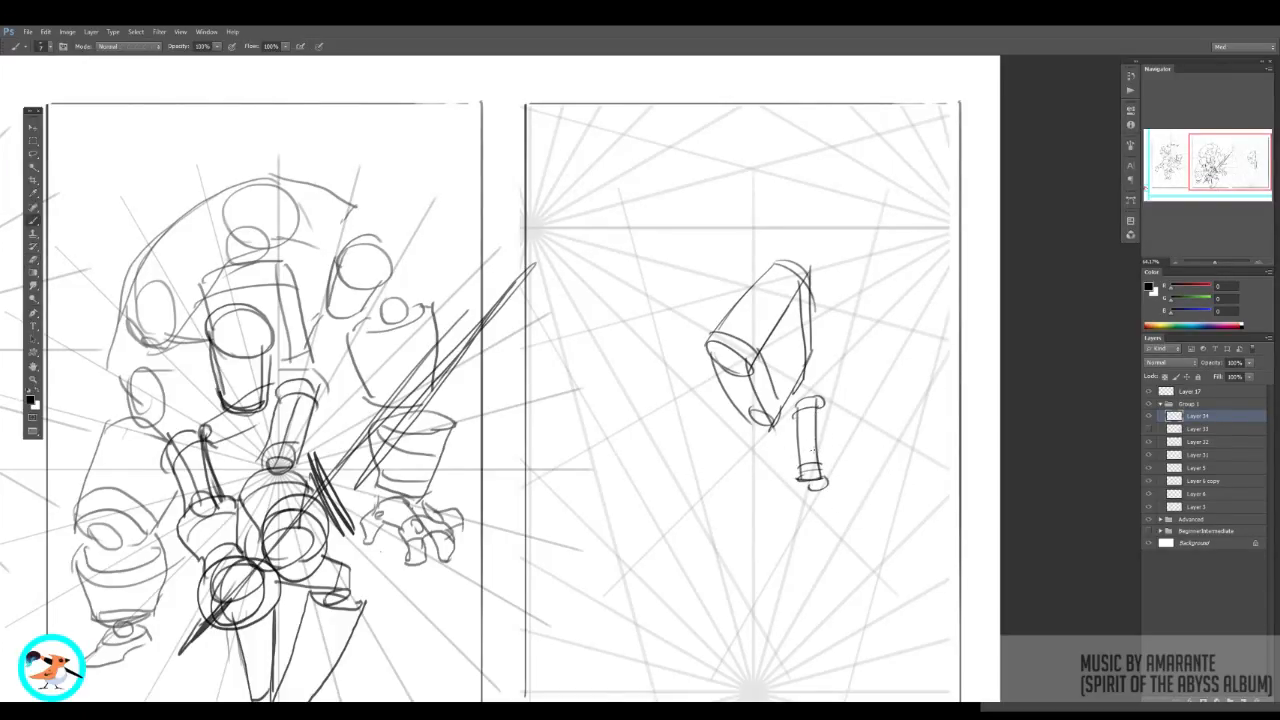
drag(793, 408, 796, 420)
Step: Sketch the near arm's forearm and upper-arm cylinders with a round elbow joint, reaching down from the shoulder
mouse_move(740, 552)
mouse_down()
mouse_move(754, 547)
mouse_move(736, 552)
mouse_up()
drag(729, 568, 642, 507)
drag(642, 505, 682, 468)
mouse_move(684, 464)
mouse_down()
mouse_move(763, 545)
mouse_move(748, 530)
mouse_up()
mouse_move(657, 517)
mouse_down()
mouse_move(699, 474)
mouse_move(655, 458)
mouse_move(688, 468)
mouse_move(690, 351)
mouse_move(741, 376)
mouse_up()
drag(738, 374, 693, 467)
drag(683, 363, 733, 391)
drag(668, 419, 712, 450)
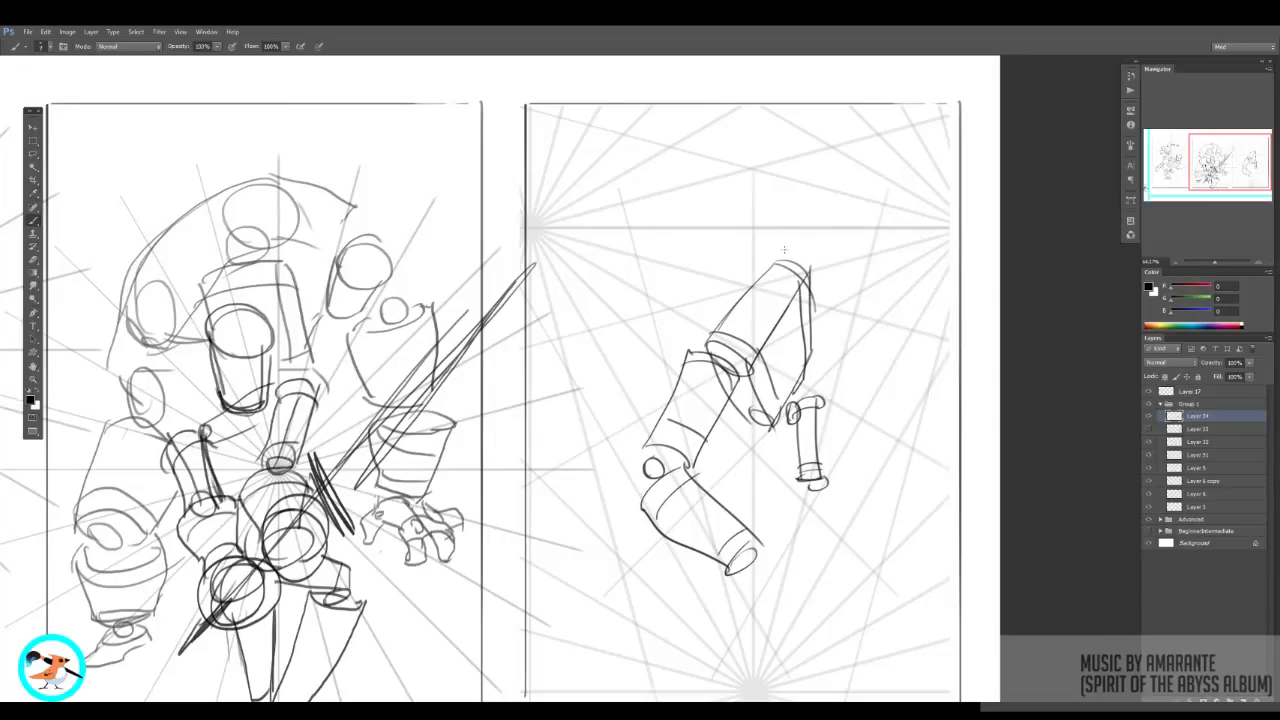
Step: Erase the top of the torso and sketch a large head cylinder over it with a curved contour band
key(e)
drag(773, 285, 800, 262)
key(b)
mouse_move(760, 202)
mouse_down()
mouse_move(818, 196)
mouse_move(822, 228)
mouse_up()
mouse_move(755, 200)
mouse_down()
mouse_move(740, 290)
mouse_move(798, 312)
mouse_up()
drag(824, 228, 800, 312)
mouse_move(816, 258)
mouse_down()
mouse_move(788, 263)
mouse_move(742, 232)
mouse_move(767, 324)
mouse_up()
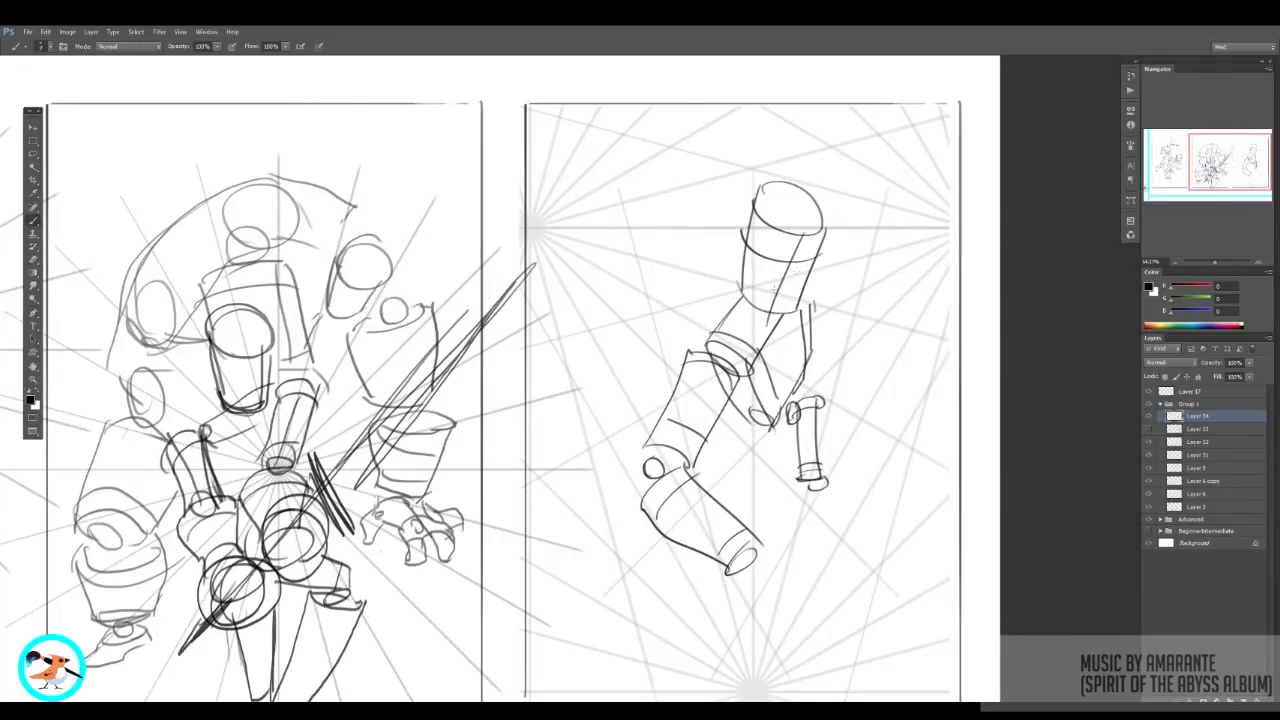
Step: Sketch the small far arm with its hand behind the head and an oval for the near arm's hand
drag(818, 282, 817, 286)
mouse_move(820, 272)
mouse_down()
mouse_move(858, 260)
mouse_move(860, 274)
mouse_move(832, 288)
mouse_move(862, 274)
mouse_move(850, 288)
mouse_move(896, 292)
mouse_move(882, 290)
mouse_move(889, 308)
mouse_move(902, 300)
mouse_up()
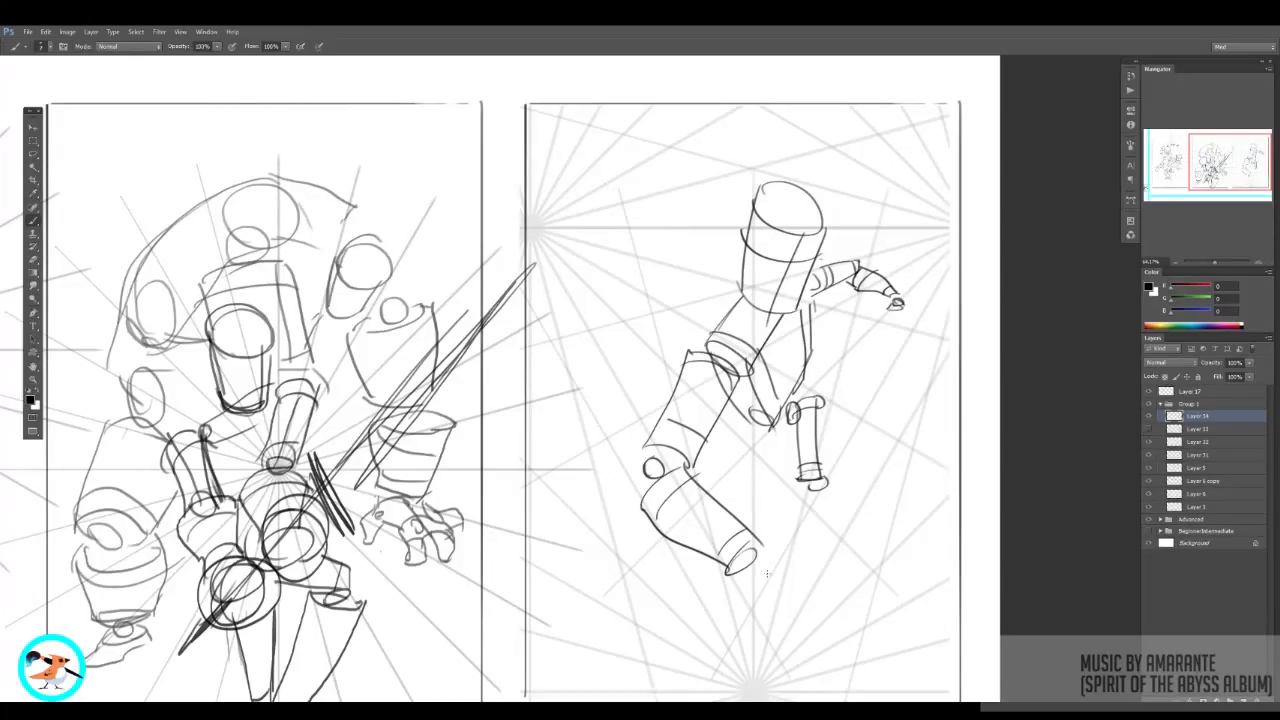
drag(767, 574, 785, 553)
Step: Sketch the far leg as a small thigh cylinder from the upper hip joint with a bent shin and foot
mouse_move(806, 398)
mouse_down()
mouse_move(824, 388)
mouse_move(826, 416)
mouse_up()
mouse_move(812, 390)
mouse_down()
mouse_move(872, 378)
mouse_move(862, 396)
mouse_up()
mouse_move(838, 384)
mouse_down()
mouse_move(840, 402)
mouse_move(878, 390)
mouse_up()
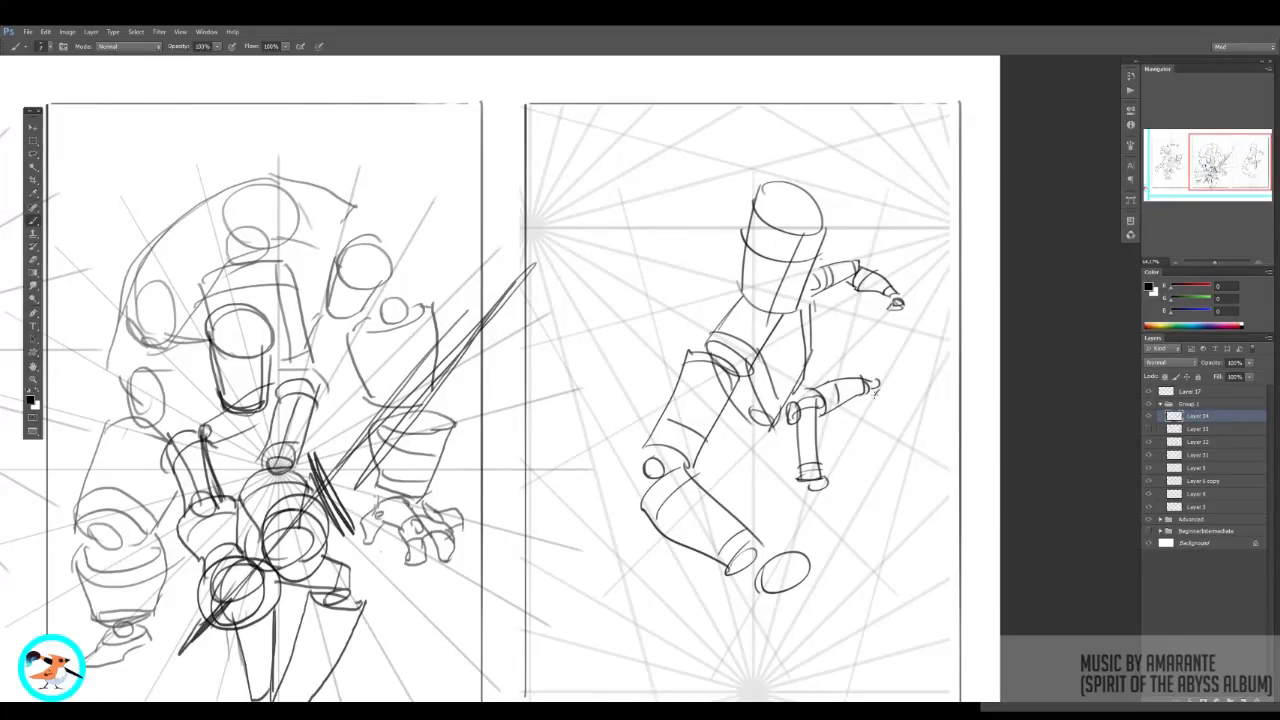
mouse_move(880, 392)
mouse_down()
mouse_move(848, 420)
mouse_move(846, 409)
mouse_move(873, 417)
mouse_move(835, 419)
mouse_move(848, 437)
mouse_move(842, 470)
mouse_move(823, 480)
mouse_move(828, 457)
mouse_move(858, 452)
mouse_move(908, 467)
mouse_move(901, 502)
mouse_move(802, 496)
mouse_up()
Step: Sketch the near leg as a larger thigh cylinder from the lower hip joint with a folded shin and foot
drag(900, 470, 884, 506)
drag(838, 452, 814, 502)
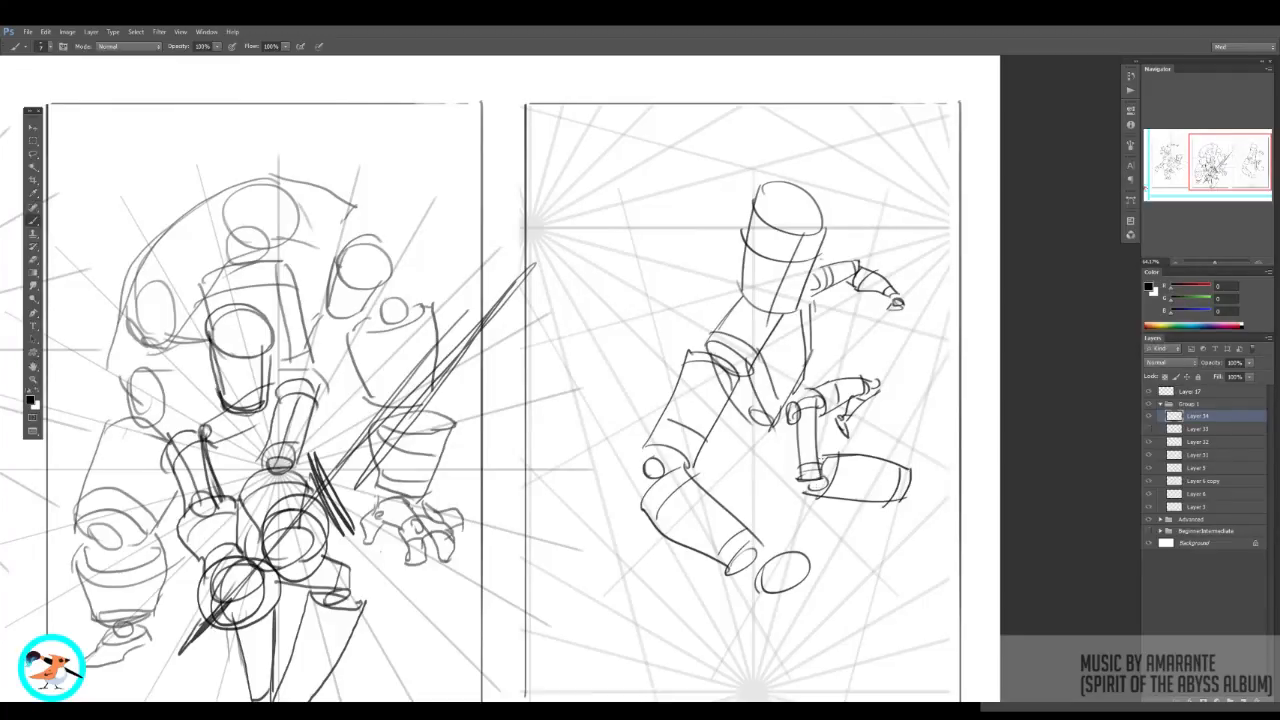
drag(830, 459, 812, 496)
mouse_move(913, 482)
mouse_down()
mouse_move(928, 496)
mouse_move(842, 532)
mouse_move(888, 498)
mouse_move(848, 534)
mouse_move(815, 531)
mouse_move(818, 544)
mouse_up()
mouse_move(832, 538)
mouse_down()
mouse_move(821, 558)
mouse_move(820, 524)
mouse_up()
key(ctrl+space)
drag(908, 471, 848, 468)
drag(801, 420, 834, 474)
Step: Complete the near hand with angular strokes around its oval
drag(788, 542, 828, 578)
mouse_move(820, 578)
mouse_down()
mouse_move(862, 543)
mouse_move(826, 581)
mouse_up()
drag(866, 364, 864, 372)
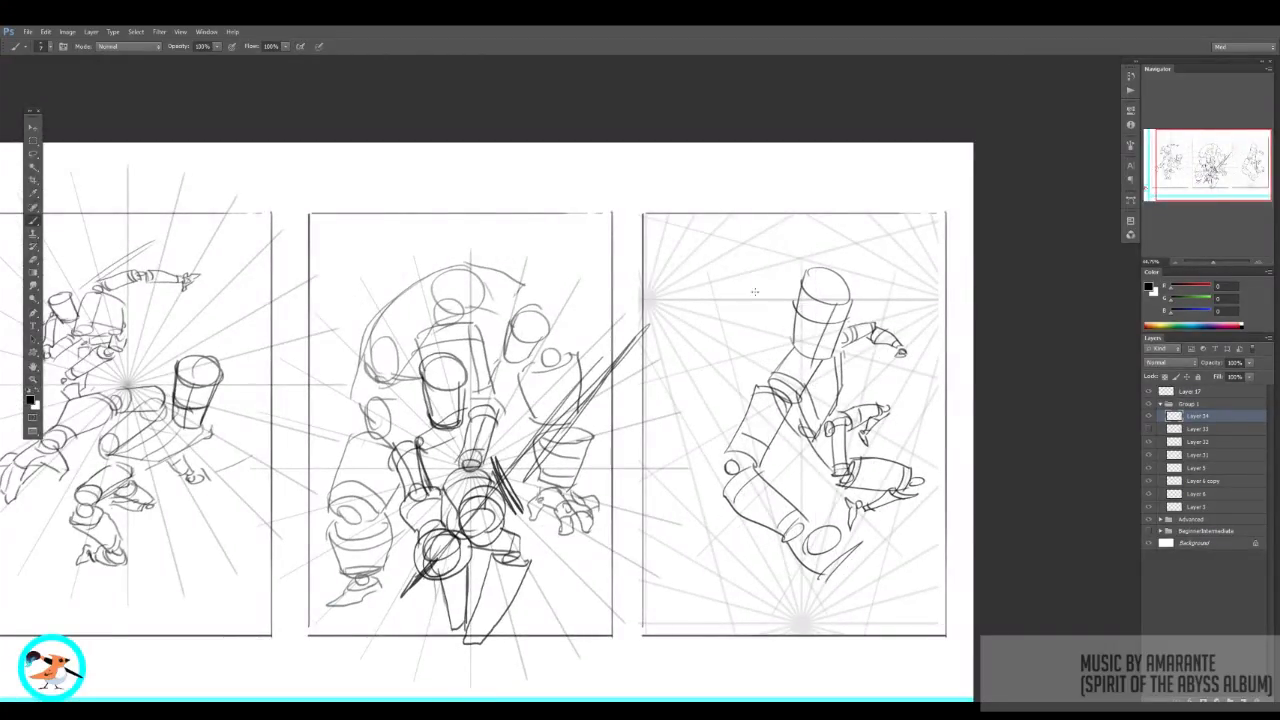
Step: Sketch a small background figure's head, torso, pelvis and bent arm, with the other arm raising a sword
mouse_move(683, 281)
mouse_down()
mouse_move(746, 258)
mouse_move(777, 339)
mouse_move(703, 292)
mouse_move(740, 280)
mouse_move(704, 302)
mouse_move(720, 325)
mouse_move(744, 327)
mouse_up()
key(ctrl+z)
mouse_move(736, 284)
mouse_down()
mouse_move(738, 340)
mouse_move(762, 326)
mouse_up()
mouse_move(741, 339)
mouse_down()
mouse_move(767, 327)
mouse_move(757, 317)
mouse_move(770, 327)
mouse_up()
mouse_move(743, 273)
mouse_down()
mouse_move(753, 282)
mouse_move(716, 281)
mouse_move(677, 302)
mouse_move(683, 323)
mouse_move(692, 294)
mouse_up()
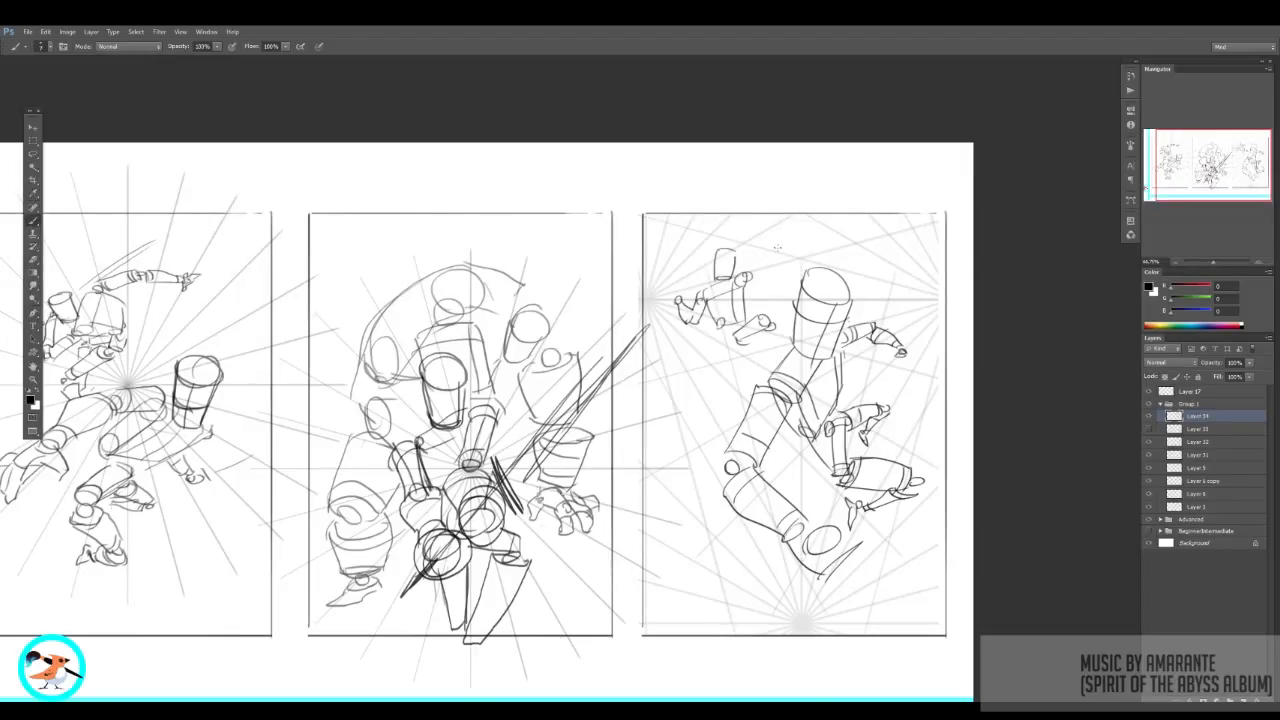
mouse_move(786, 257)
mouse_down()
mouse_move(800, 251)
mouse_move(767, 264)
mouse_move(797, 255)
mouse_move(776, 281)
mouse_up()
mouse_move(816, 233)
mouse_down()
mouse_move(848, 196)
mouse_move(826, 234)
mouse_up()
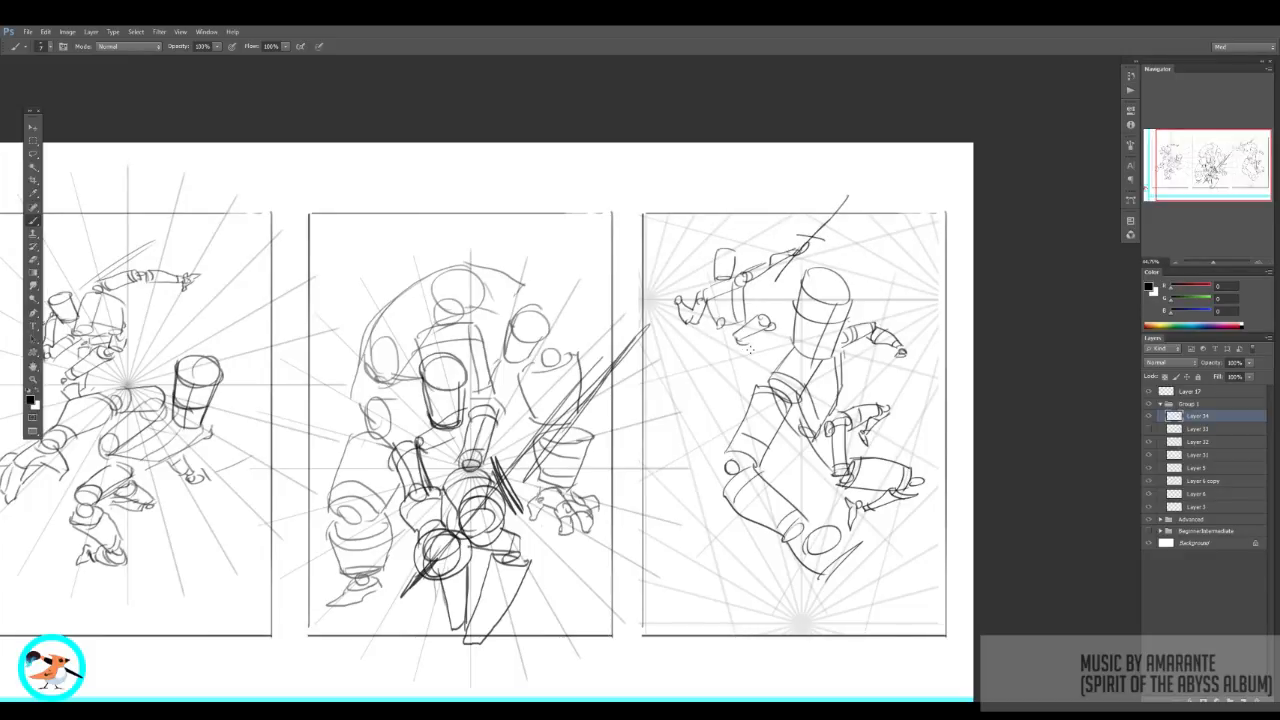
Step: Sketch the small background figure's legs below its pelvis, behind the main figure
drag(729, 352, 698, 398)
mouse_move(698, 398)
mouse_down()
mouse_move(752, 348)
mouse_move(731, 351)
mouse_up()
mouse_move(731, 340)
mouse_down()
mouse_move(770, 326)
mouse_move(772, 342)
mouse_move(714, 373)
mouse_move(738, 381)
mouse_move(694, 406)
mouse_move(742, 409)
mouse_up()
Step: Handwrite "10 - 15" above the frames, between the second and third ones
key(z)
mouse_move(634, 404)
mouse_down()
mouse_move(827, 385)
mouse_move(756, 352)
mouse_up()
key(b)
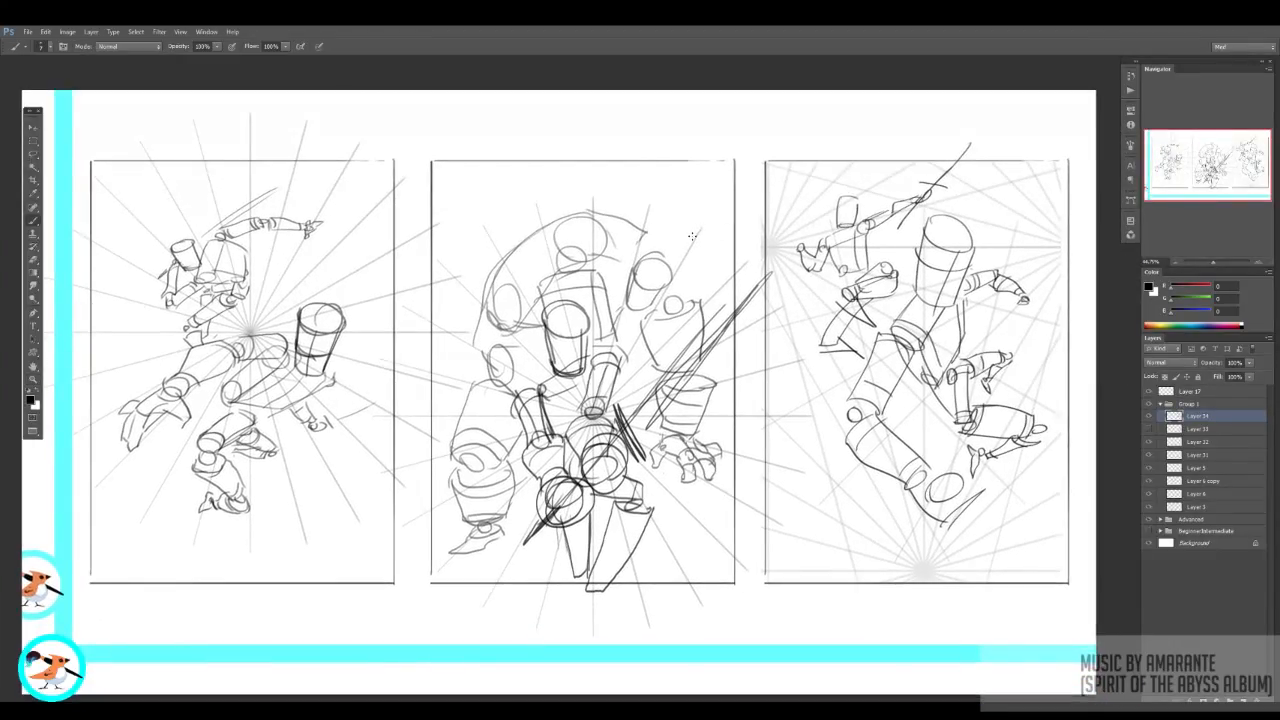
drag(737, 108, 738, 123)
drag(748, 110, 781, 115)
drag(795, 103, 802, 120)
drag(804, 102, 815, 102)
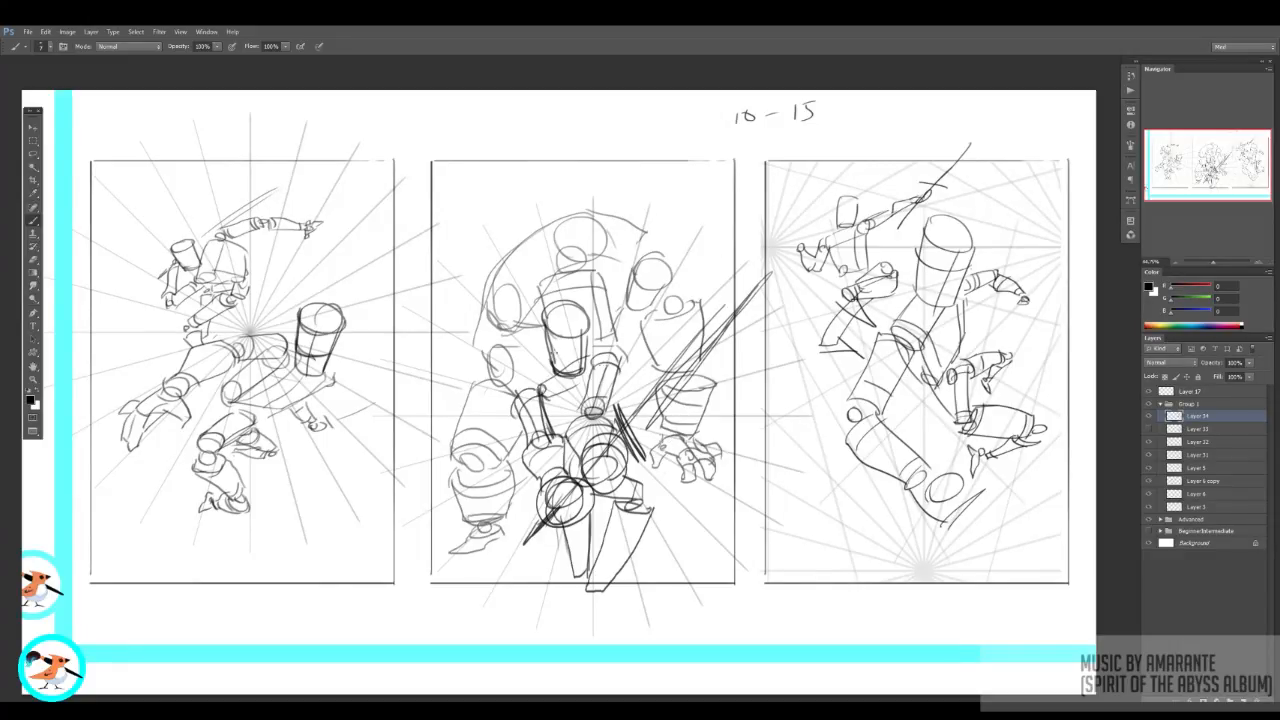
Step: Reselect the third frame's sketch layer and add a short stroke to the small background figure's waist
key(v)
drag(556, 373, 546, 392)
key(ctrl+z)
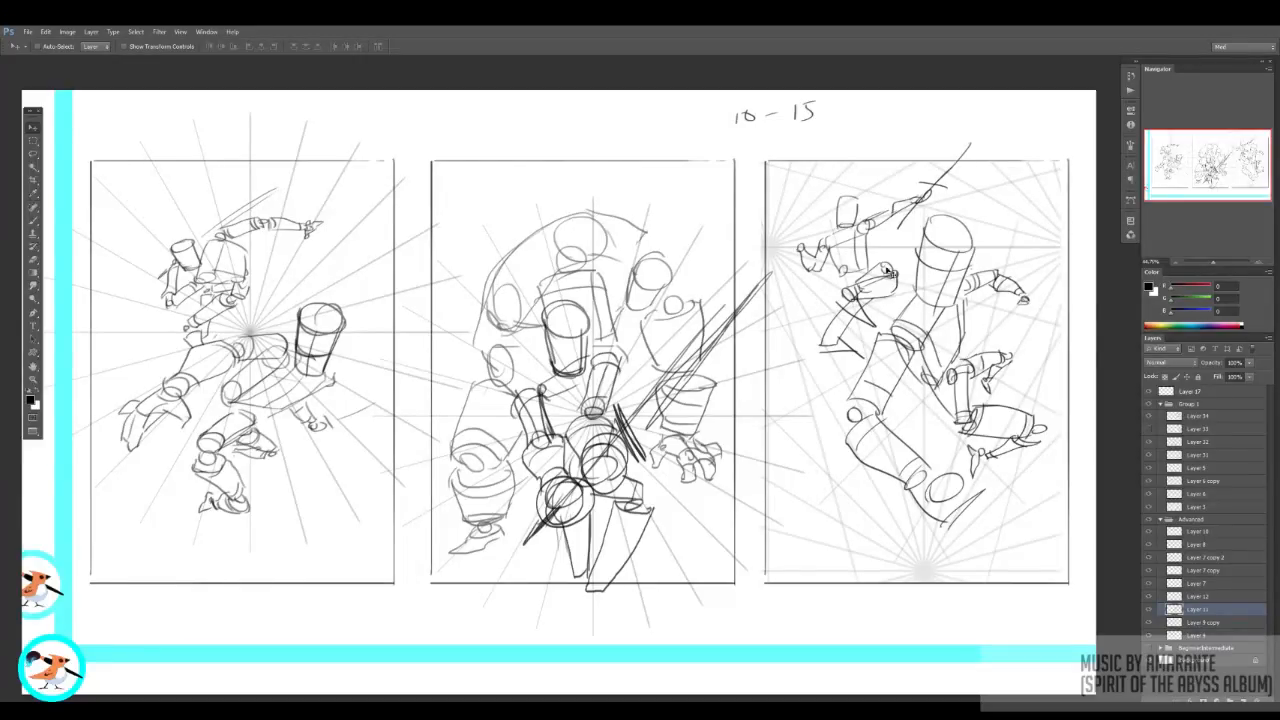
ctrl+click(860, 304)
key(b)
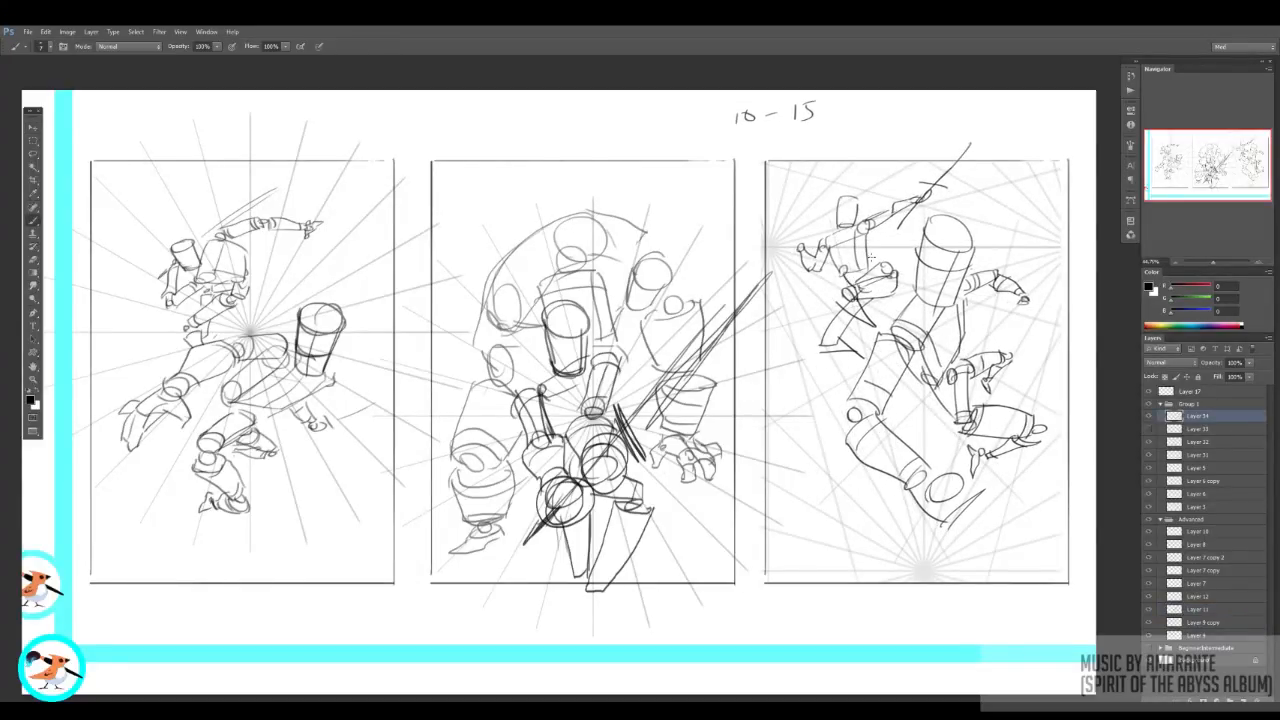
drag(870, 255, 899, 272)
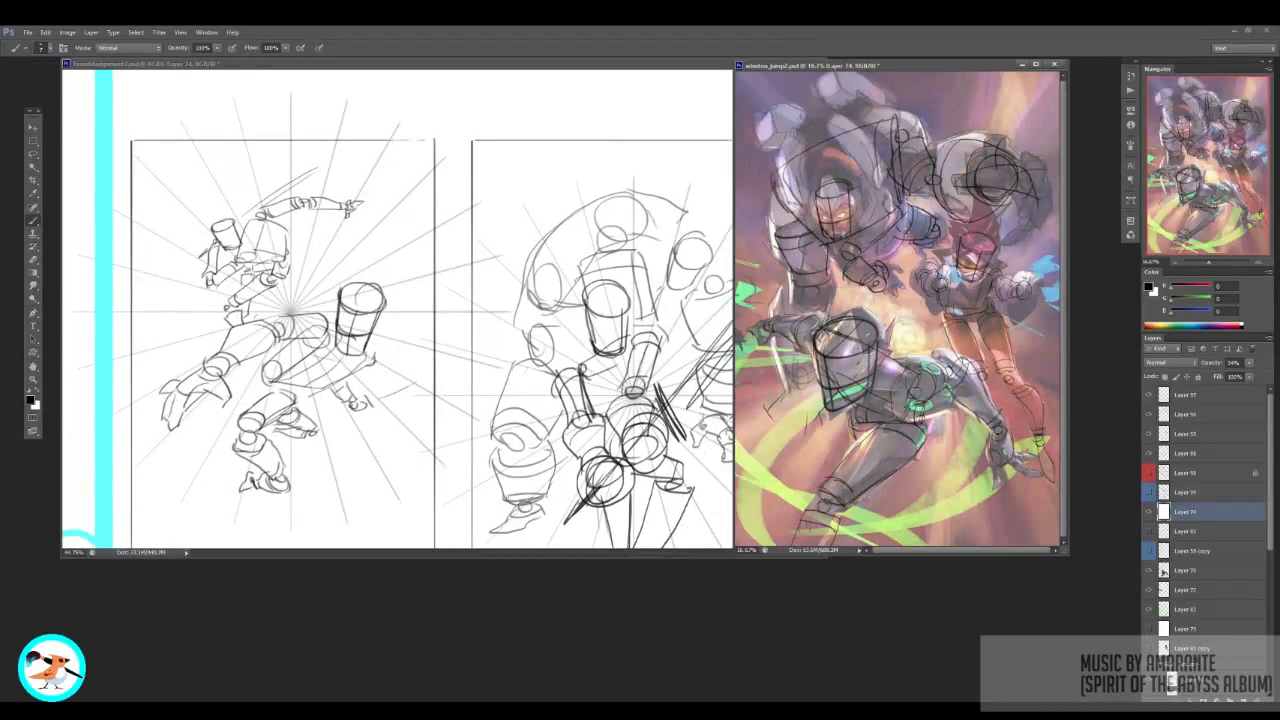
Step: Examine the color painting with its cylinder overlay beside the complete three-frame assignment sheet
key(z)
mouse_move(882, 373)
mouse_down()
mouse_move(846, 373)
mouse_move(876, 373)
mouse_up()
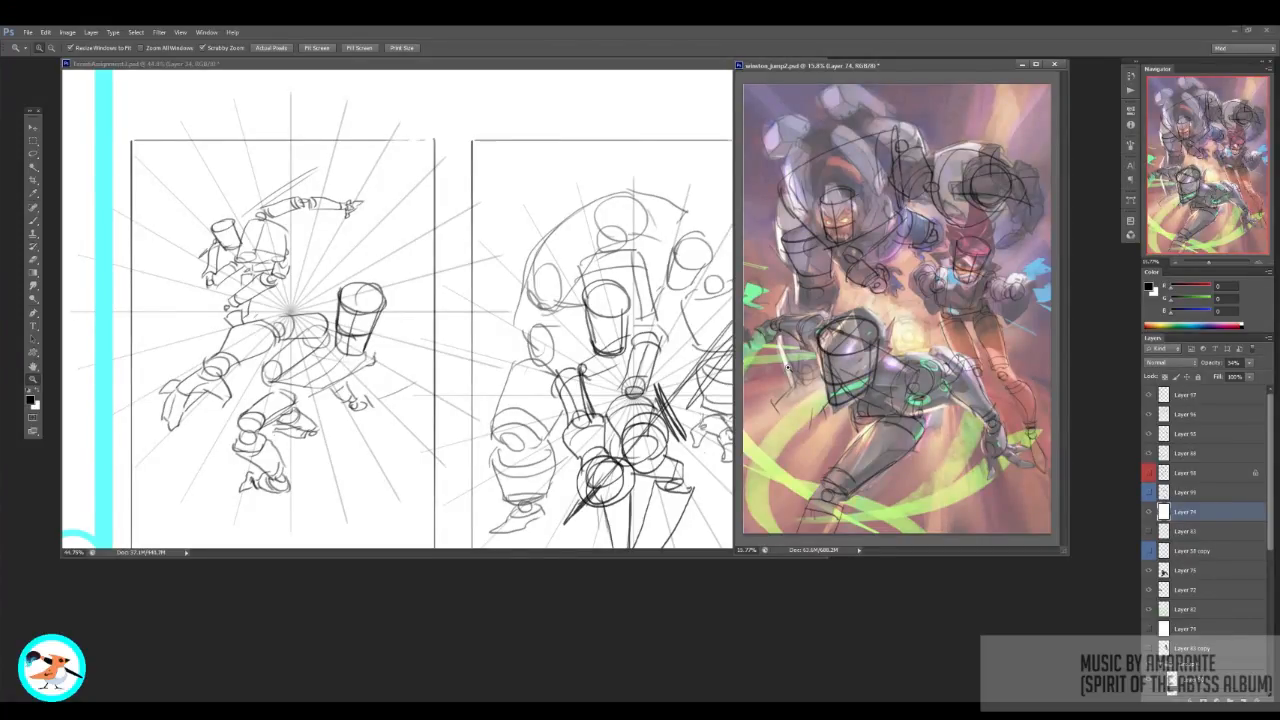
click(628, 314)
drag(733, 302, 703, 286)
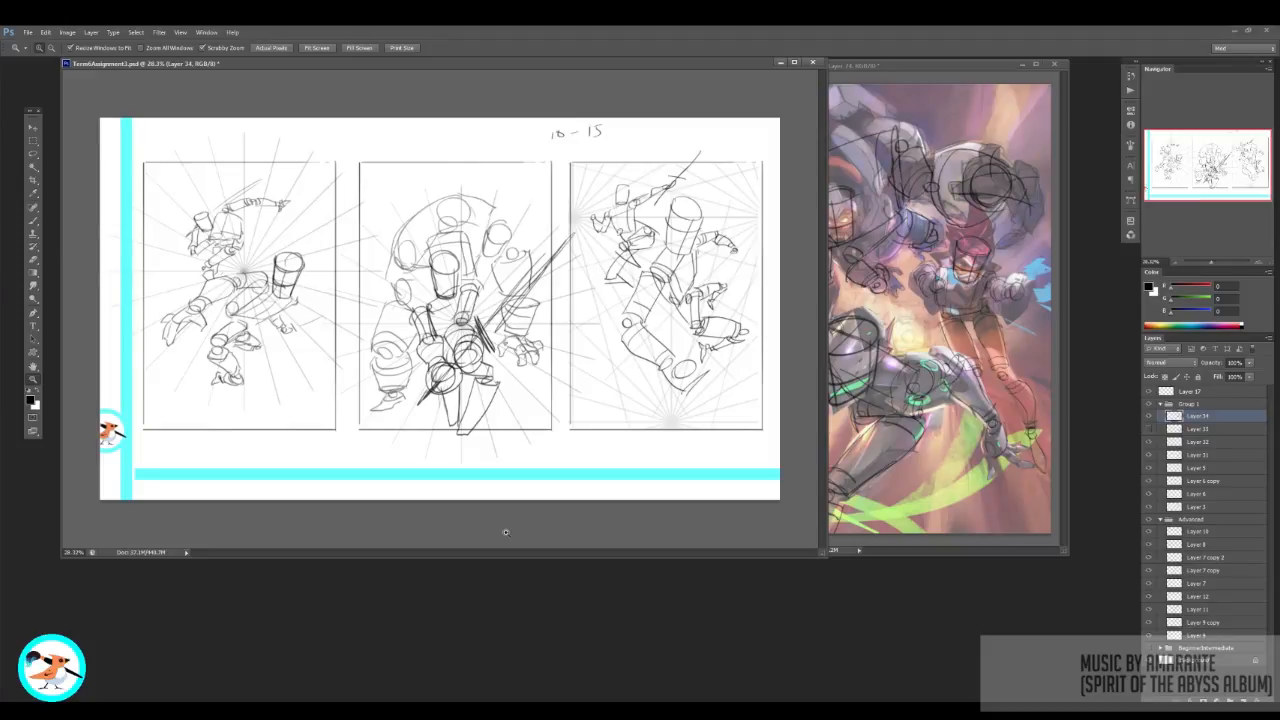
key(v)
drag(118, 438, 136, 470)
key(z)
click(338, 364)
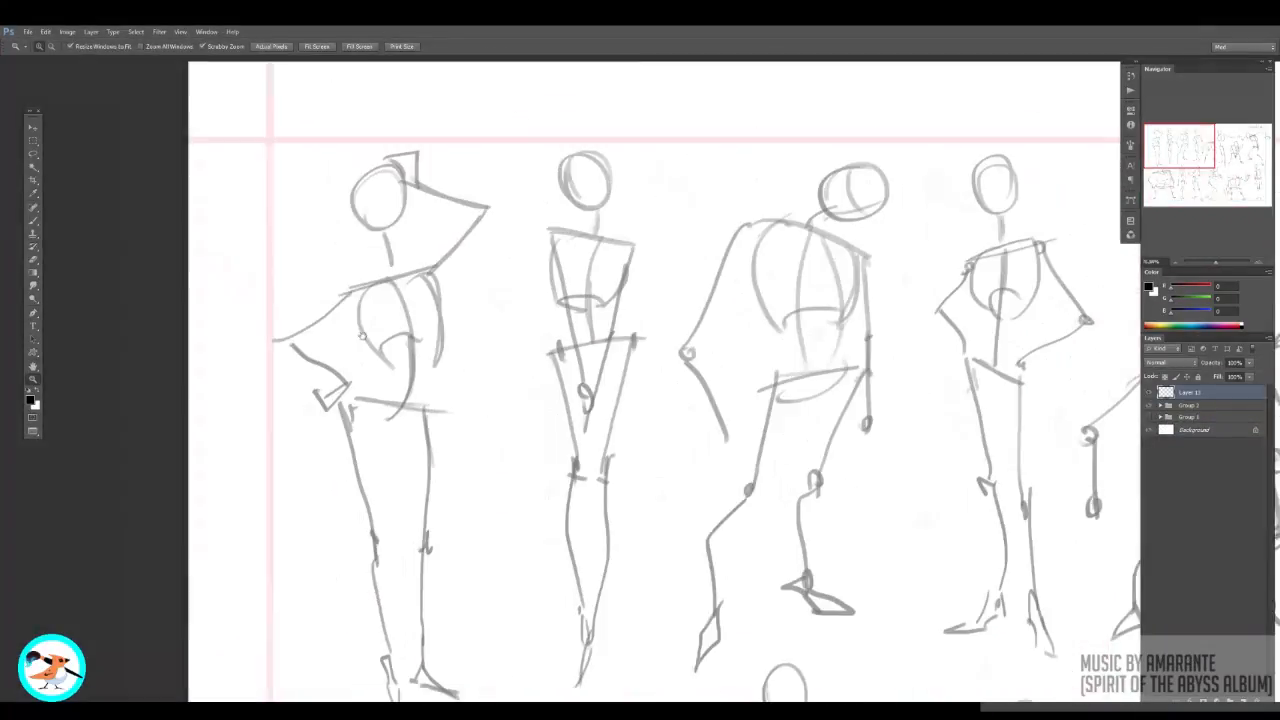
Step: Over the first gesture figure on the pose sheet, sketch the torso and pelvis cylinders with shoulder joints
drag(362, 290, 448, 266)
drag(384, 340, 458, 330)
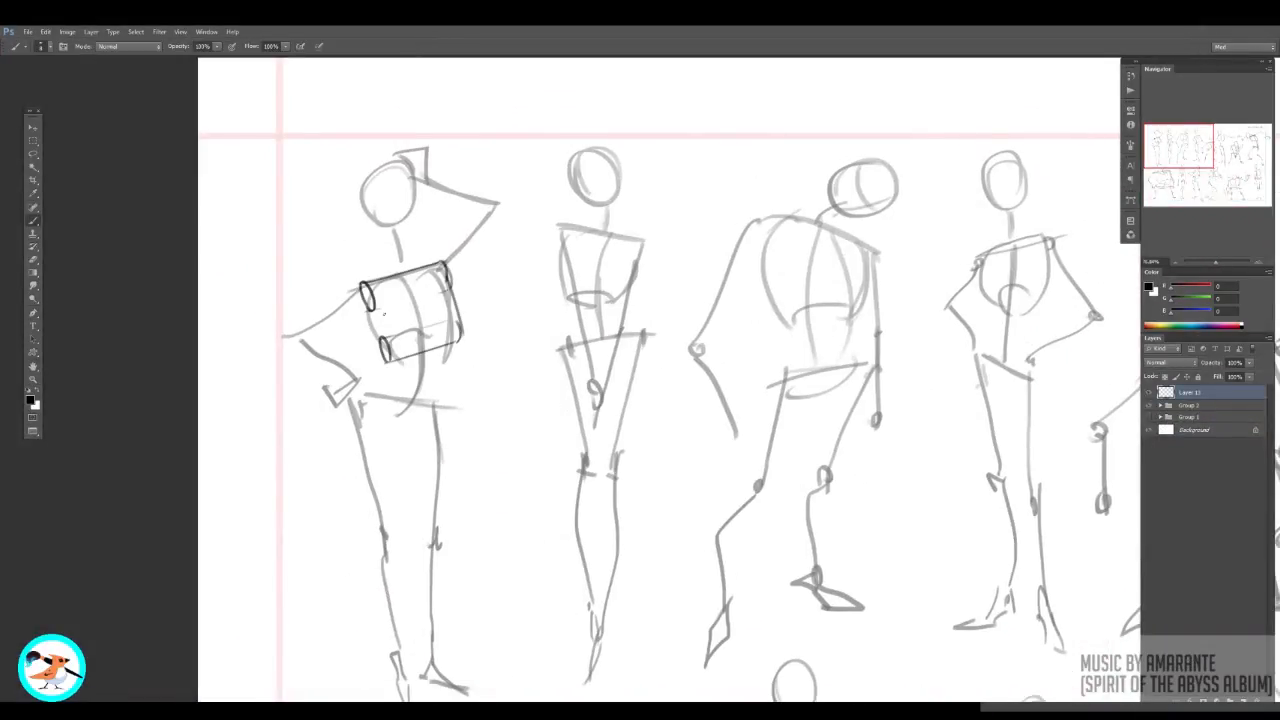
drag(372, 282, 388, 352)
mouse_move(440, 266)
mouse_down()
mouse_move(446, 346)
mouse_move(418, 376)
mouse_up()
mouse_move(360, 380)
mouse_down()
mouse_move(436, 392)
mouse_move(436, 416)
mouse_up()
drag(354, 290, 356, 306)
mouse_move(446, 258)
mouse_down()
mouse_move(498, 212)
mouse_move(462, 264)
mouse_up()
Step: Build cylinders over the first gesture figure's raised arm and its bent arm resting on the hip
drag(496, 190, 432, 176)
mouse_move(496, 206)
mouse_down()
mouse_move(430, 192)
mouse_move(442, 190)
mouse_up()
drag(292, 346, 356, 370)
mouse_move(326, 324)
mouse_down()
mouse_move(296, 340)
mouse_move(346, 292)
mouse_up()
drag(320, 336, 360, 308)
drag(314, 392, 356, 382)
Step: Sketch a head cylinder over the first gesture figure's head circle
drag(362, 232, 414, 240)
drag(378, 164, 362, 230)
drag(427, 168, 414, 239)
drag(405, 168, 397, 234)
Step: Sketch the first gesture figure's hip joints, both thigh cylinders and the knee joints
drag(369, 389, 385, 286)
drag(360, 312, 376, 316)
drag(442, 317, 454, 319)
drag(438, 438, 452, 434)
drag(343, 332, 380, 430)
mouse_move(408, 328)
mouse_down()
mouse_move(468, 330)
mouse_move(434, 422)
mouse_up()
drag(402, 550, 398, 489)
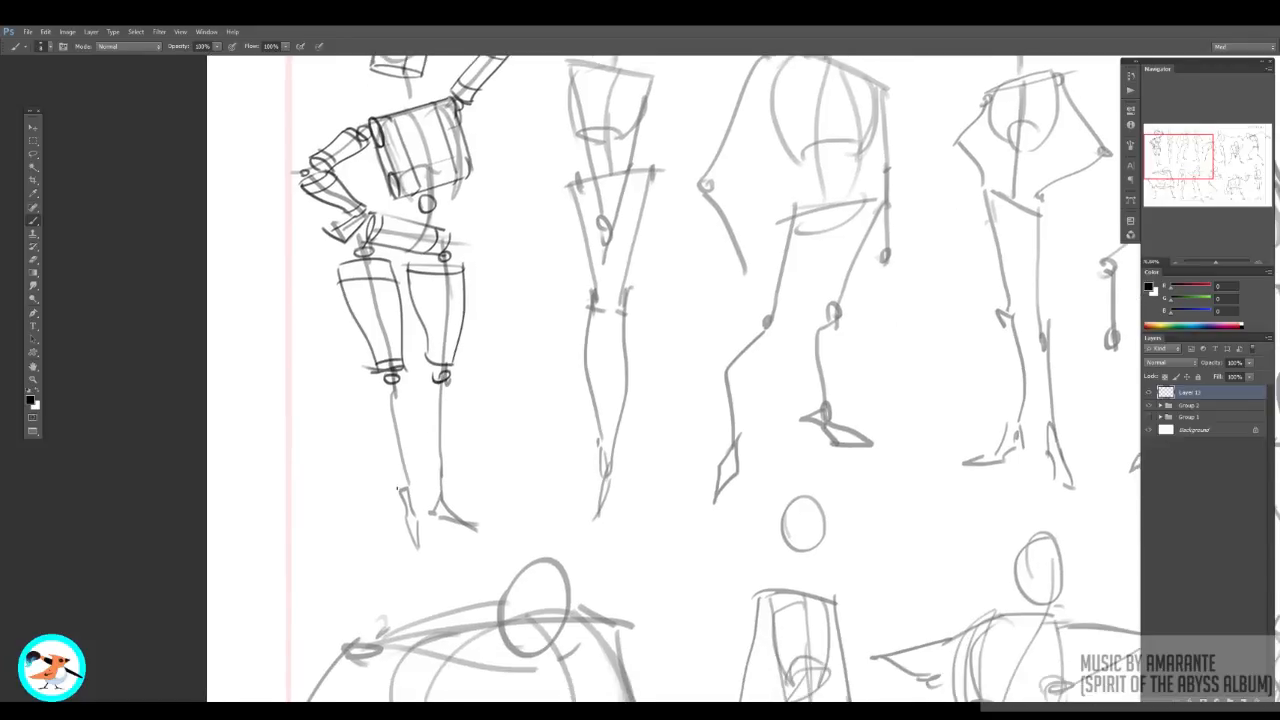
Step: Sketch the first gesture figure's lower-leg cylinders with ankle joints and feet
drag(373, 404, 401, 482)
mouse_move(375, 400)
mouse_down()
mouse_move(405, 397)
mouse_move(410, 484)
mouse_up()
drag(423, 400, 444, 486)
drag(440, 384, 369, 496)
drag(339, 398, 405, 400)
mouse_move(331, 611)
mouse_down()
mouse_move(385, 450)
mouse_move(400, 500)
mouse_up()
drag(424, 450, 460, 478)
Step: Over the second gesture figure, mark the shoulder and elbow joints and sketch the forearm cylinders meeting in front of the pelvis
drag(520, 240, 413, 477)
drag(500, 344, 505, 352)
drag(460, 338, 464, 346)
drag(520, 266, 525, 273)
drag(489, 358, 487, 402)
drag(516, 357, 495, 403)
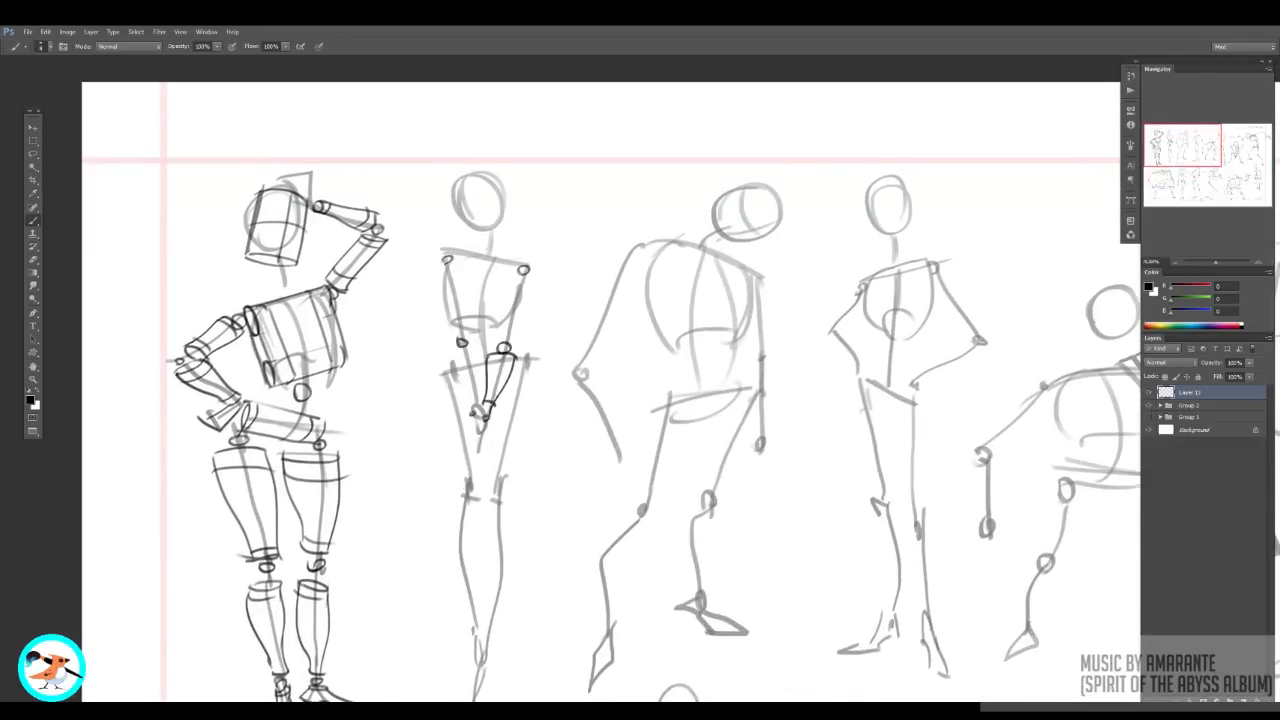
drag(448, 354, 467, 402)
drag(473, 349, 477, 398)
Step: Sketch both upper-arm cylinders and the tapered torso cylinder over the second gesture figure
drag(507, 283, 497, 341)
drag(533, 288, 516, 345)
drag(435, 273, 452, 334)
mouse_move(462, 269)
mouse_down()
mouse_move(473, 329)
mouse_move(519, 264)
mouse_up()
mouse_move(456, 272)
mouse_down()
mouse_move(511, 281)
mouse_move(471, 322)
mouse_up()
drag(503, 278, 497, 326)
drag(472, 320, 499, 327)
Step: Sketch the second figure's pelvis cylinder and thigh cylinders with knee joints
mouse_move(483, 336)
mouse_down()
mouse_move(487, 350)
mouse_move(452, 386)
mouse_up()
drag(520, 349, 528, 367)
drag(453, 380, 522, 369)
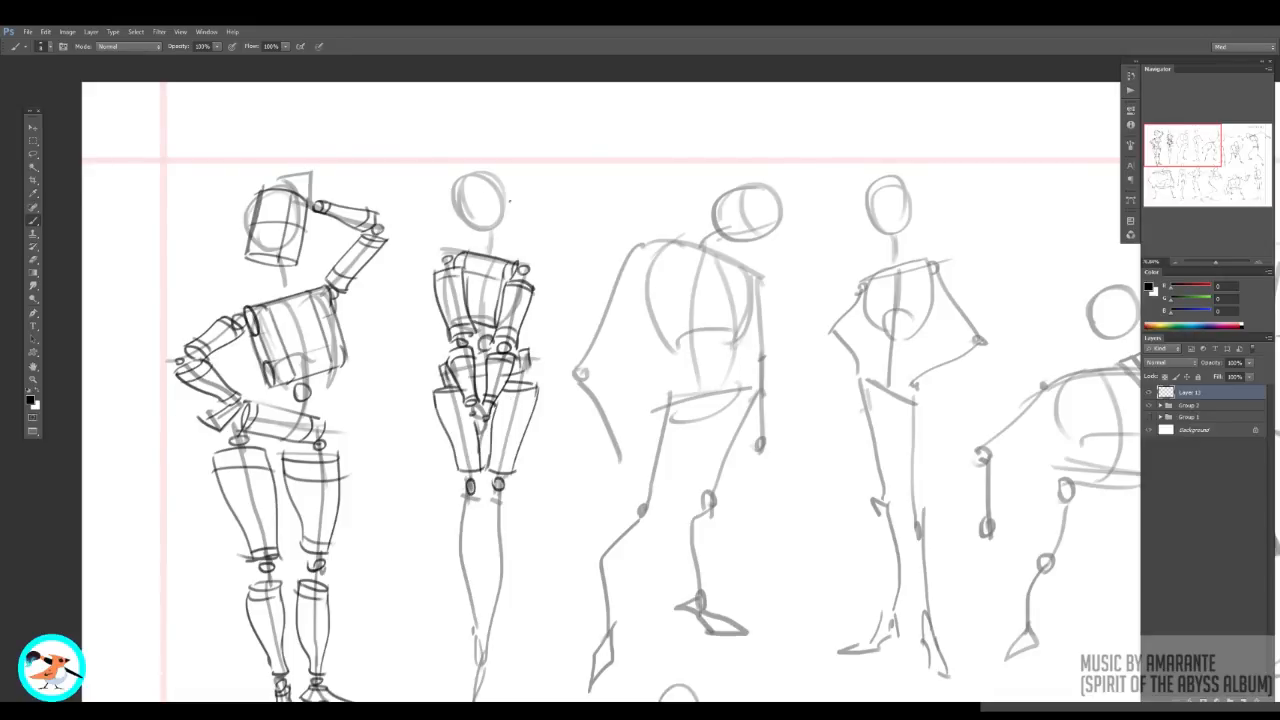
Step: Add a tilted head cylinder and both lower-leg cylinders to the second gesture figure
drag(470, 232, 511, 218)
drag(452, 187, 469, 232)
drag(497, 174, 511, 218)
drag(509, 420, 515, 303)
drag(521, 394, 498, 526)
mouse_move(493, 392)
mouse_down()
mouse_move(488, 526)
mouse_move(480, 511)
mouse_up()
drag(490, 388, 488, 511)
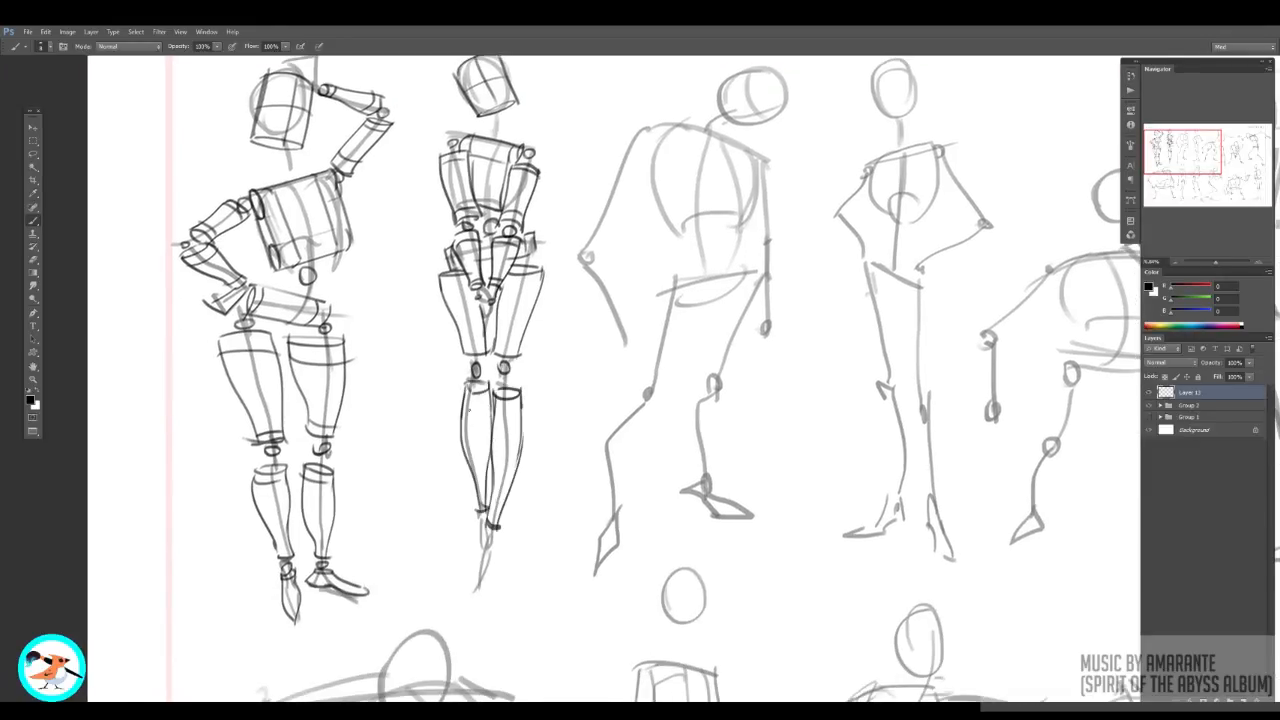
Step: Over the third, bulky gesture figure, sketch the forearm and upper-arm cylinders of the near arm with an elbow joint
drag(580, 376, 459, 522)
drag(453, 432, 499, 399)
drag(499, 399, 520, 457)
drag(451, 434, 496, 488)
drag(496, 488, 518, 459)
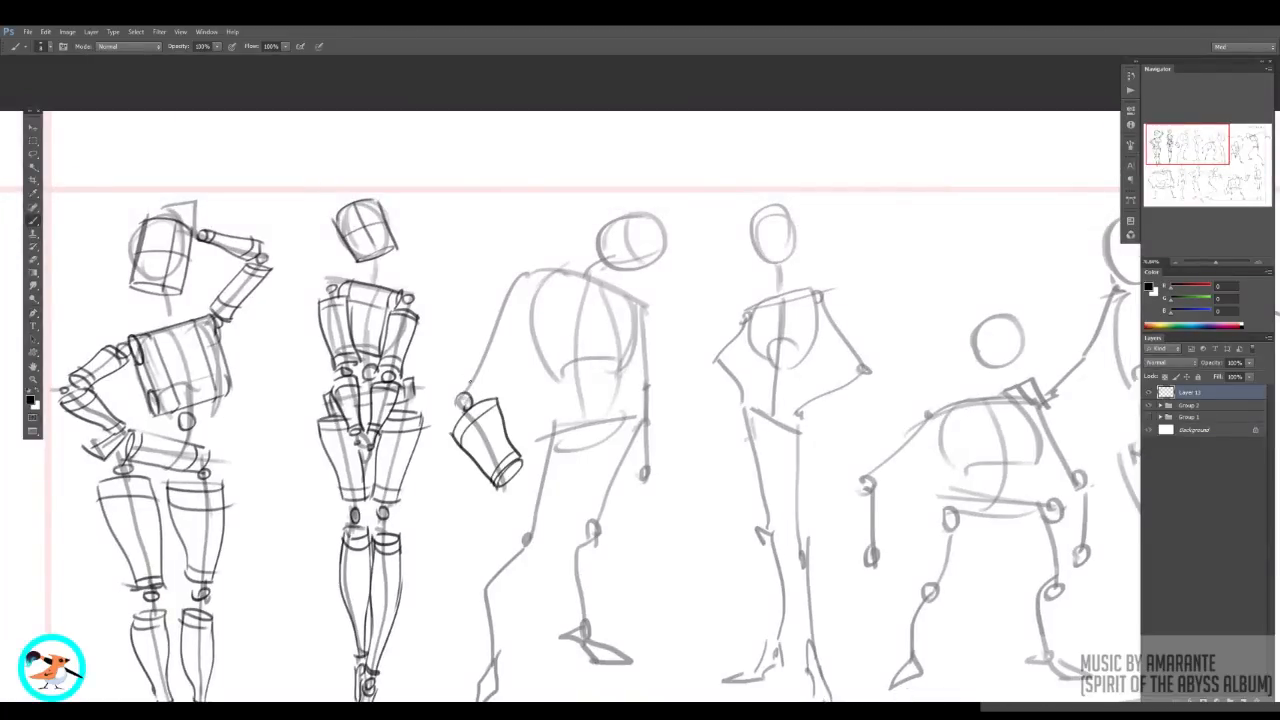
drag(497, 312, 470, 380)
mouse_move(549, 323)
mouse_down()
mouse_move(515, 391)
mouse_move(525, 376)
mouse_up()
Step: Sketch the third gesture figure's torso cylinder and its sideways-leaning head cylinder
drag(570, 273, 639, 304)
drag(545, 336, 561, 384)
drag(561, 384, 636, 371)
drag(639, 314, 637, 371)
drag(616, 386, 605, 321)
drag(579, 211, 600, 314)
drag(610, 300, 604, 342)
drag(640, 187, 633, 217)
Step: Sketch the upper-arm and forearm cylinders of the third gesture figure's hanging far arm
drag(622, 407, 624, 377)
drag(622, 346, 625, 408)
drag(666, 343, 652, 411)
drag(656, 278, 662, 322)
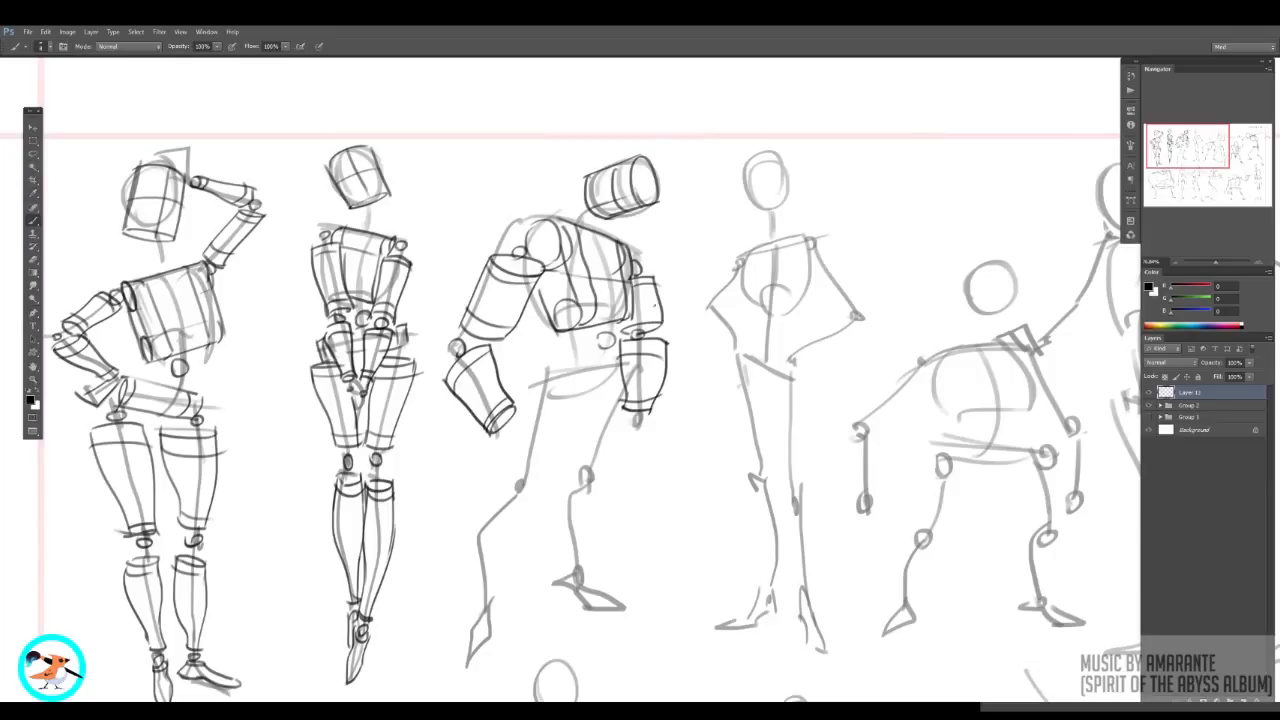
Step: Sketch the third figure's pelvis cylinder, both thigh cylinders and the lower-leg cylinder of the outstretched leg
drag(560, 367, 628, 352)
drag(556, 402, 631, 387)
drag(510, 428, 508, 472)
drag(562, 424, 545, 476)
drag(537, 584, 547, 526)
drag(502, 463, 534, 455)
drag(498, 466, 495, 542)
drag(535, 450, 510, 544)
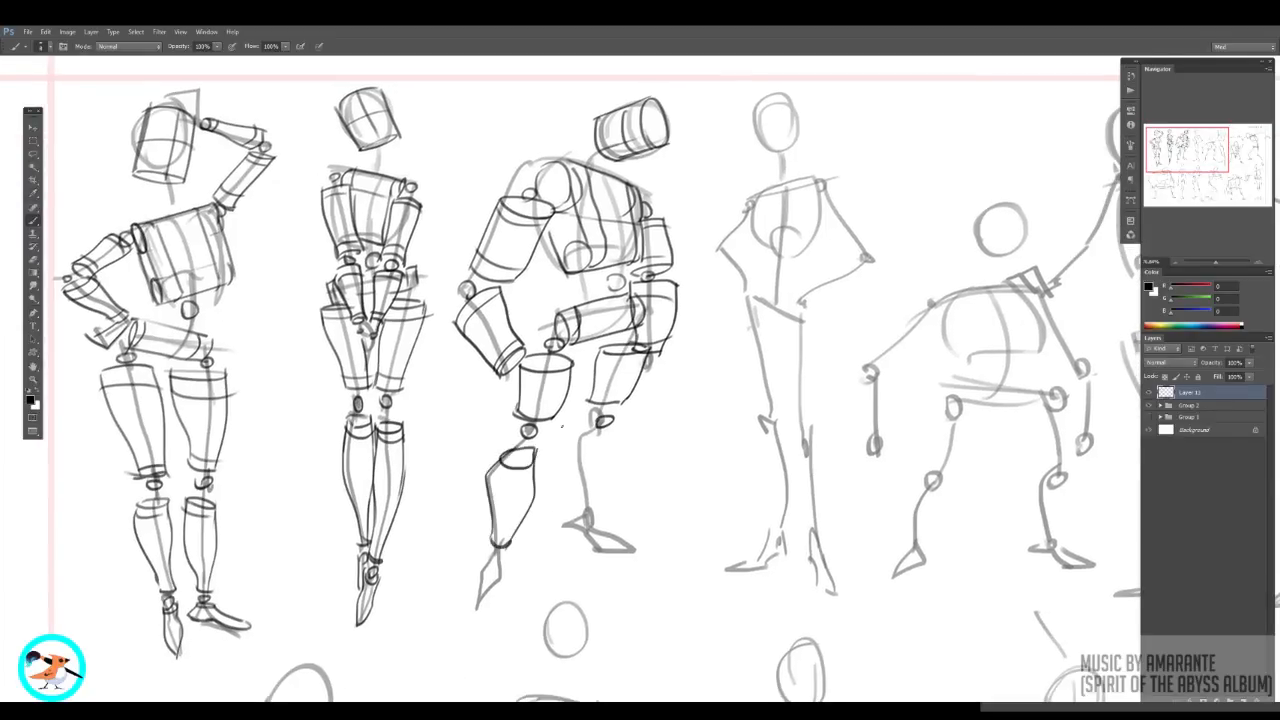
Step: Complete the third figure's legs with the remaining lower-leg cylinder, ankle joints and both feet
drag(579, 436, 609, 437)
drag(610, 438, 597, 500)
drag(575, 431, 577, 502)
mouse_move(575, 502)
mouse_down()
mouse_move(596, 507)
mouse_move(592, 480)
mouse_up()
drag(496, 500, 485, 544)
drag(509, 500, 486, 544)
drag(590, 458, 571, 465)
drag(571, 465, 602, 470)
drag(600, 461, 641, 486)
drag(600, 483, 641, 487)
Step: Over the fourth gesture figure, sketch the pelvis and torso cylinders with a waist joint between them
drag(696, 289, 562, 387)
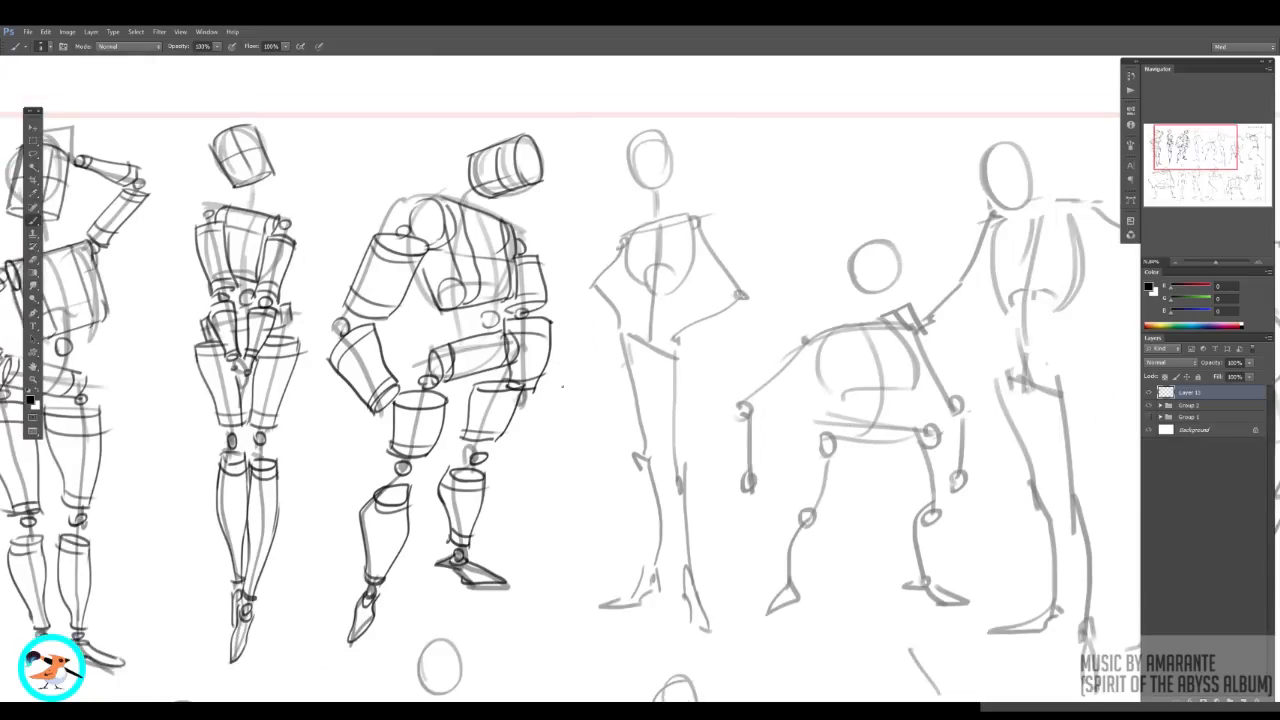
drag(622, 322, 662, 358)
drag(628, 319, 681, 338)
drag(650, 301, 652, 302)
drag(628, 237, 634, 291)
drag(628, 235, 690, 214)
mouse_move(691, 216)
mouse_down()
mouse_move(688, 280)
mouse_move(692, 223)
mouse_up()
mouse_move(692, 247)
mouse_down()
mouse_move(727, 291)
mouse_move(678, 321)
mouse_up()
Step: Build the fourth figure's arm cylinders bent to the hips and its leg cylinders with hip and knee joints
drag(738, 301, 688, 331)
drag(609, 310, 620, 320)
drag(664, 360, 666, 361)
mouse_move(650, 374)
mouse_down()
mouse_move(652, 466)
mouse_move(690, 378)
mouse_up()
drag(690, 378, 688, 462)
drag(670, 472, 676, 474)
drag(612, 368, 632, 440)
drag(614, 350, 644, 372)
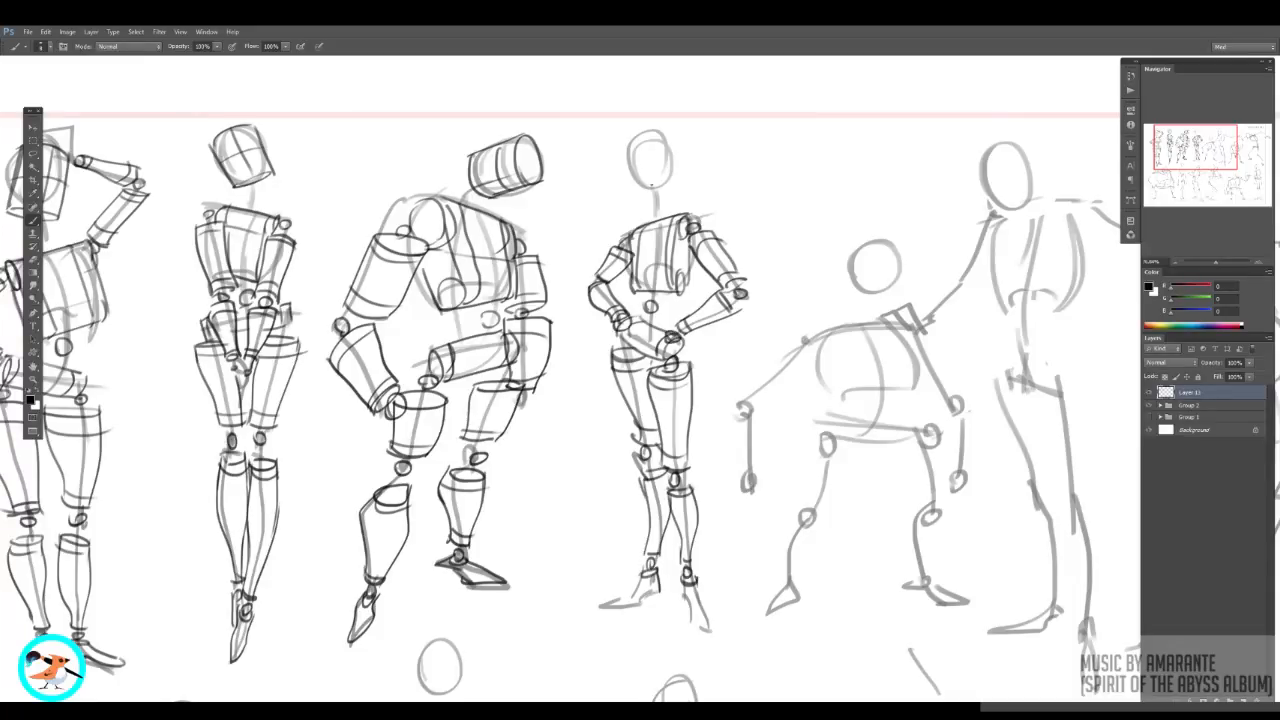
Step: Sketch head cylinders over the fourth and fifth gesture figures, adding a gaze-direction arrow beside the fifth figure's head
drag(631, 152, 638, 198)
drag(673, 152, 669, 197)
drag(860, 290, 652, 252)
drag(645, 209, 658, 250)
drag(658, 250, 704, 237)
drag(646, 207, 704, 236)
drag(708, 202, 728, 187)
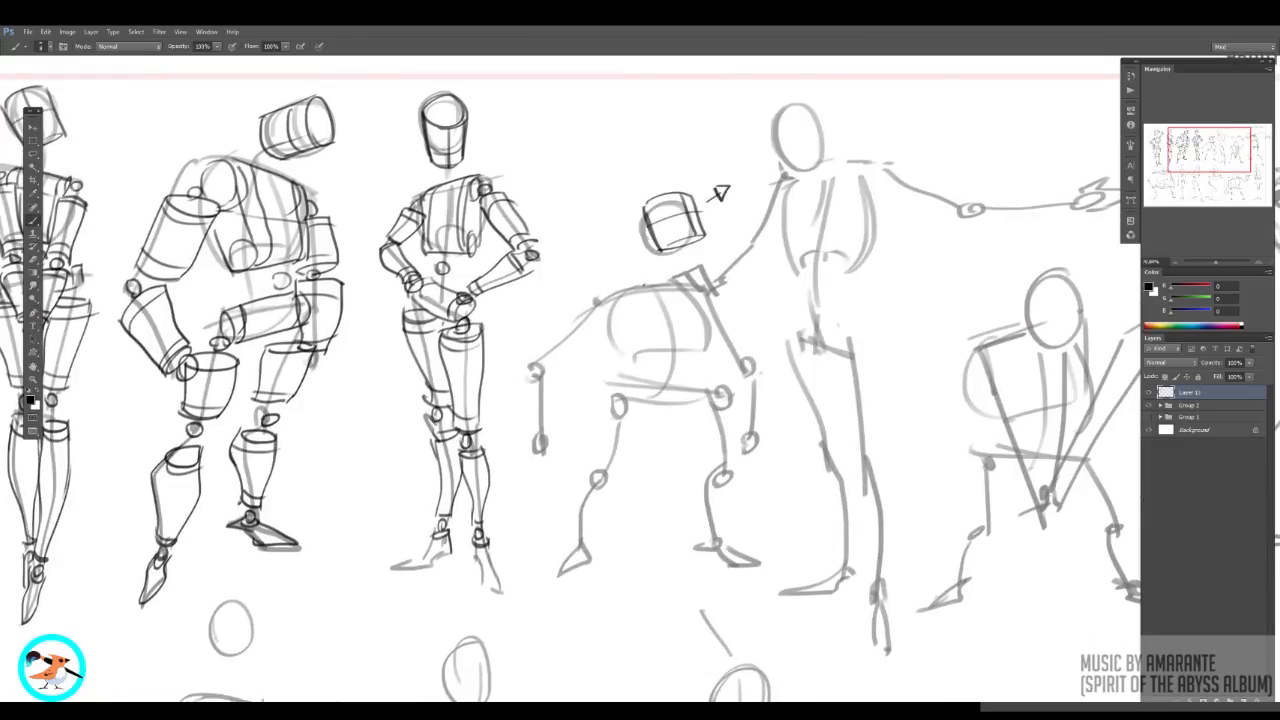
Step: Sketch the crouching fifth figure's outer arm with upper-arm and forearm cylinders, a wrist joint and the start of the hand
mouse_move(572, 306)
mouse_down()
mouse_move(536, 356)
mouse_move(528, 428)
mouse_up()
drag(573, 378, 562, 430)
drag(526, 424, 562, 429)
drag(519, 386, 573, 377)
drag(566, 312, 602, 338)
drag(541, 347, 573, 364)
drag(620, 440, 548, 434)
drag(507, 447, 484, 445)
key(ctrl+z)
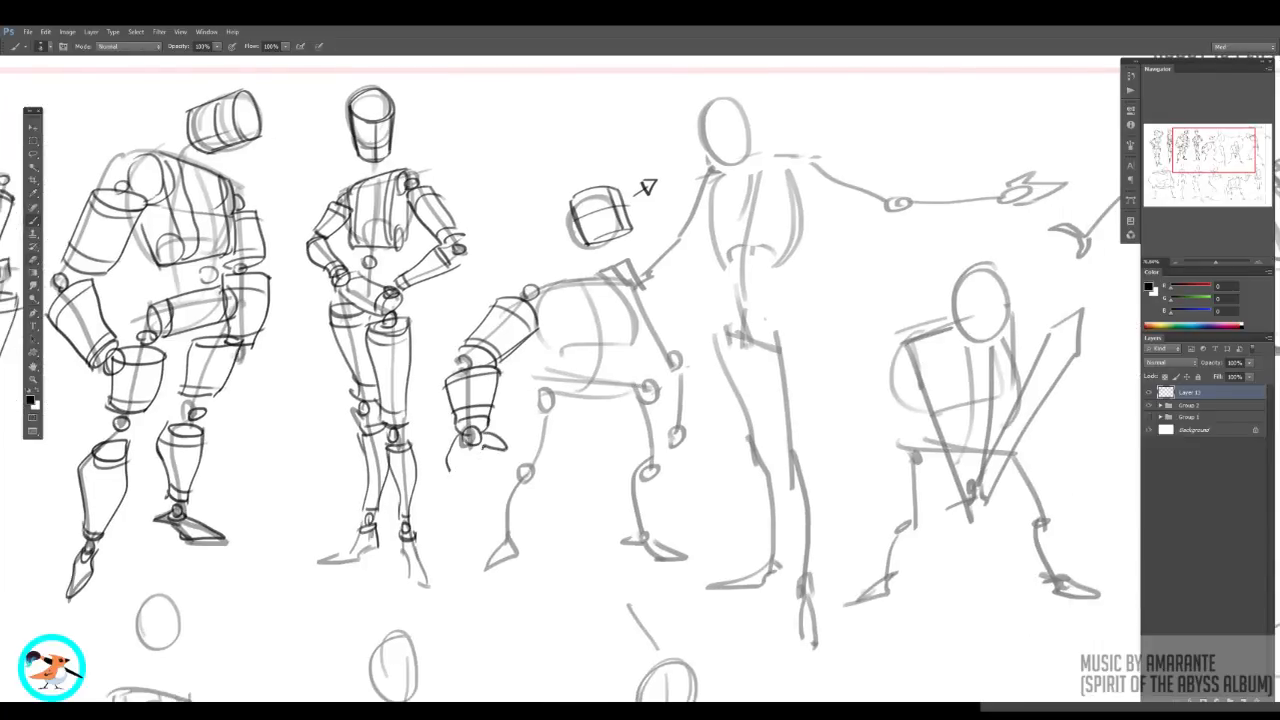
Step: Sketch the fifth gesture figure's wide torso cylinder and horizontal pelvis cylinder
drag(533, 290, 630, 276)
drag(540, 355, 632, 350)
drag(556, 290, 560, 345)
drag(630, 300, 640, 352)
drag(558, 375, 640, 380)
Step: Sketch the fifth figure's thigh cylinders and the cylinders of its other arm
mouse_move(540, 395)
mouse_down()
mouse_move(635, 405)
mouse_move(565, 455)
mouse_up()
mouse_move(612, 400)
mouse_down()
mouse_move(660, 430)
mouse_move(670, 455)
mouse_up()
drag(626, 390, 668, 350)
drag(634, 286, 680, 362)
drag(652, 350, 698, 378)
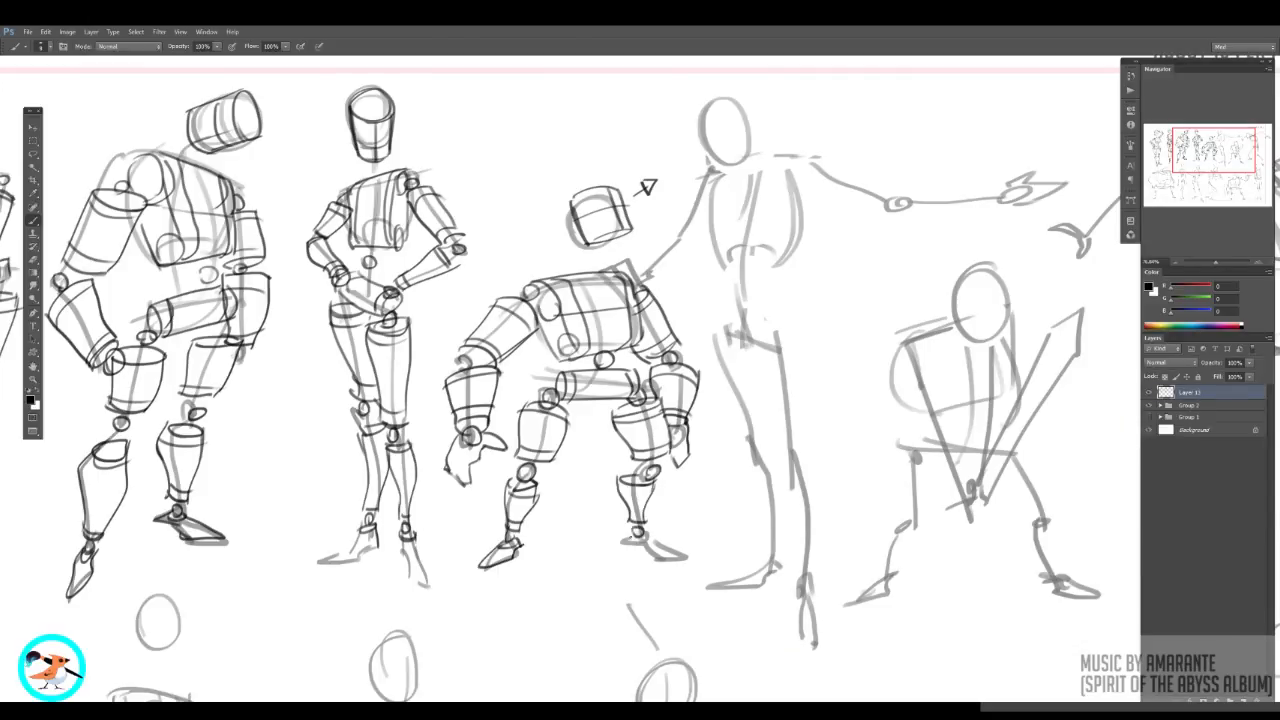
Step: Over the sixth, standing gesture figure with the outstretched arm, sketch the head and torso cylinders
drag(810, 367, 630, 480)
drag(522, 243, 541, 290)
drag(570, 232, 571, 286)
drag(525, 254, 570, 257)
drag(530, 268, 570, 273)
mouse_move(538, 289)
mouse_down()
mouse_move(570, 285)
mouse_move(540, 347)
mouse_up()
drag(620, 312, 608, 370)
Step: Sketch the sixth gesture figure's pelvis and both thigh cylinders
mouse_move(548, 408)
mouse_down()
mouse_move(608, 424)
mouse_move(604, 460)
mouse_up()
mouse_move(600, 480)
mouse_down()
mouse_move(572, 410)
mouse_move(568, 484)
mouse_up()
drag(592, 408, 592, 486)
drag(506, 388, 540, 470)
drag(521, 388, 551, 466)
drag(516, 386, 544, 394)
drag(552, 402, 590, 406)
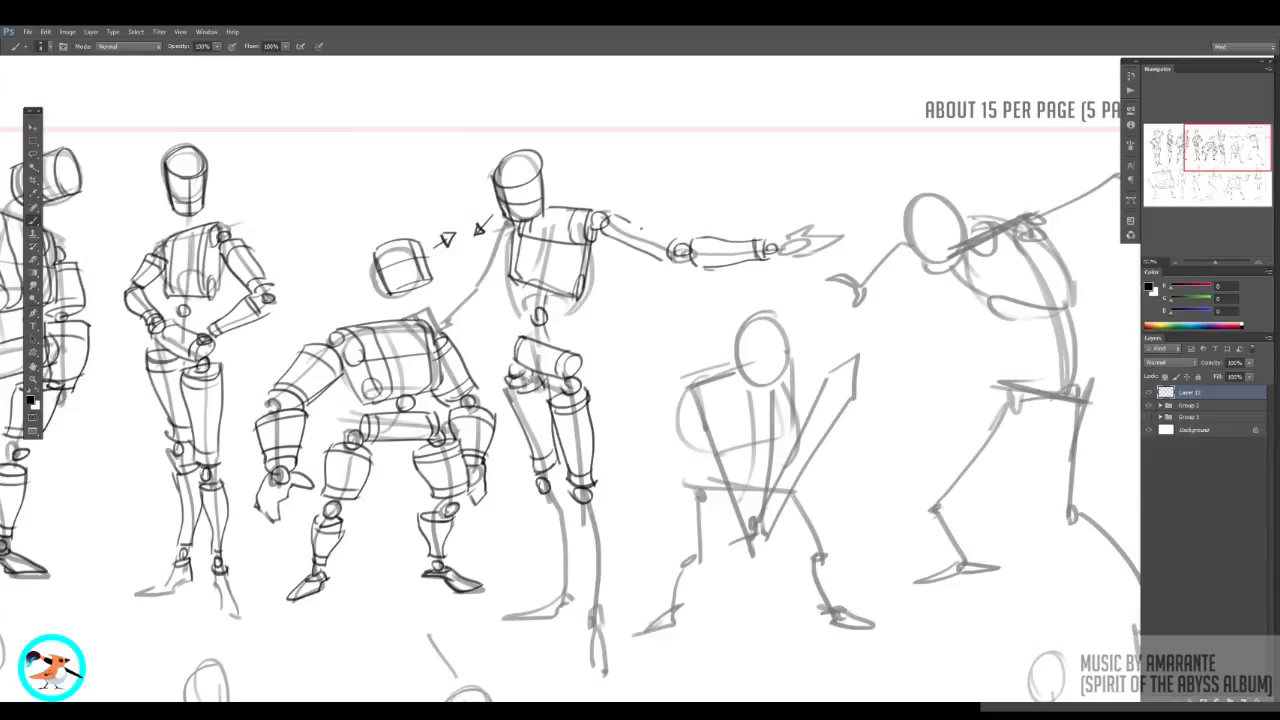
Step: Sketch the sixth figure's arm reaching down to the crouching figure and both of its lower-leg cylinders
drag(470, 295, 443, 325)
drag(560, 480, 552, 387)
drag(575, 412, 586, 508)
drag(606, 416, 592, 508)
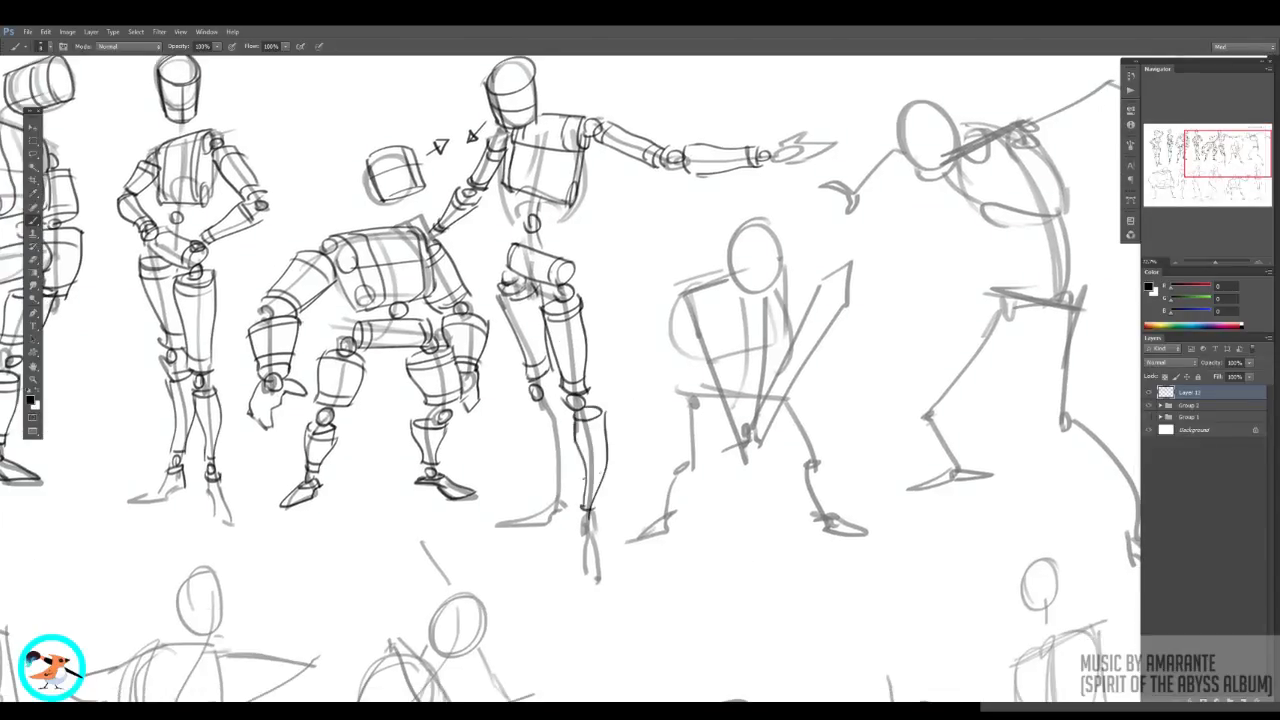
drag(535, 403, 562, 402)
drag(571, 423, 606, 424)
drag(571, 408, 563, 488)
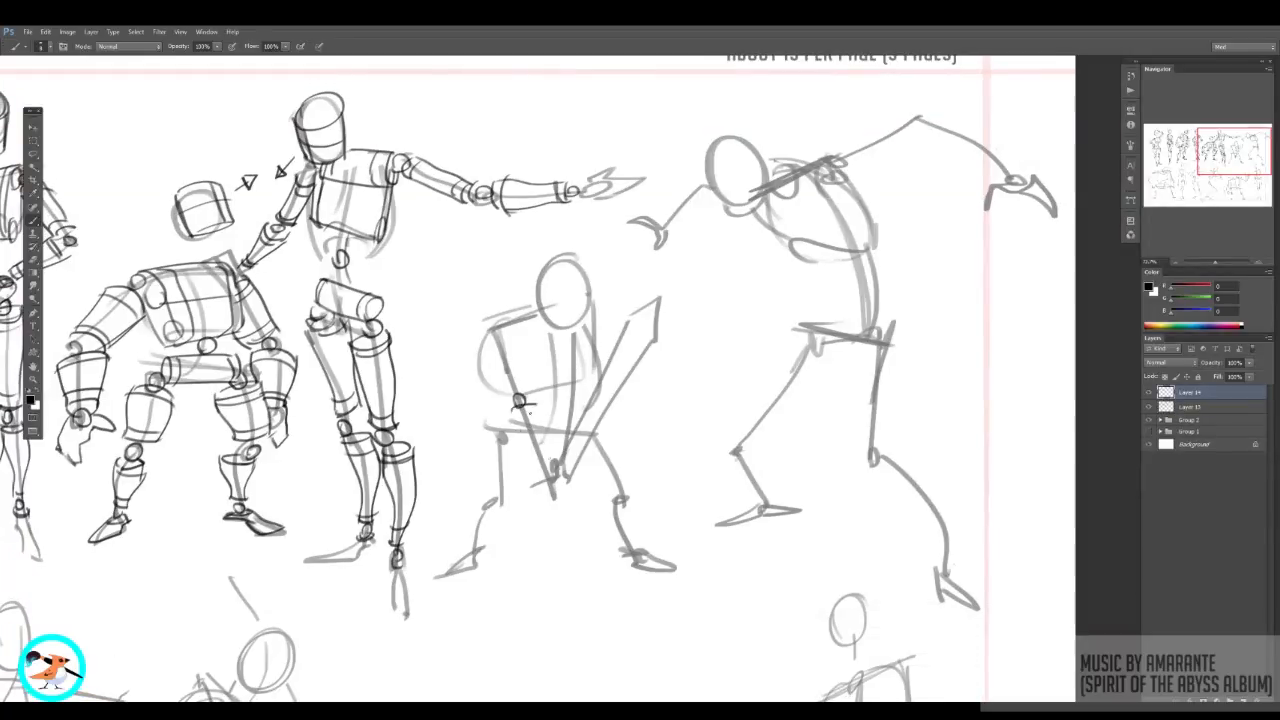
Step: Over the seventh gesture figure holding the sword, sketch the head cylinder and the arm cylinders meeting at the hilt
drag(548, 262, 544, 320)
drag(548, 260, 592, 280)
drag(592, 280, 586, 330)
drag(546, 296, 588, 300)
drag(564, 404, 563, 452)
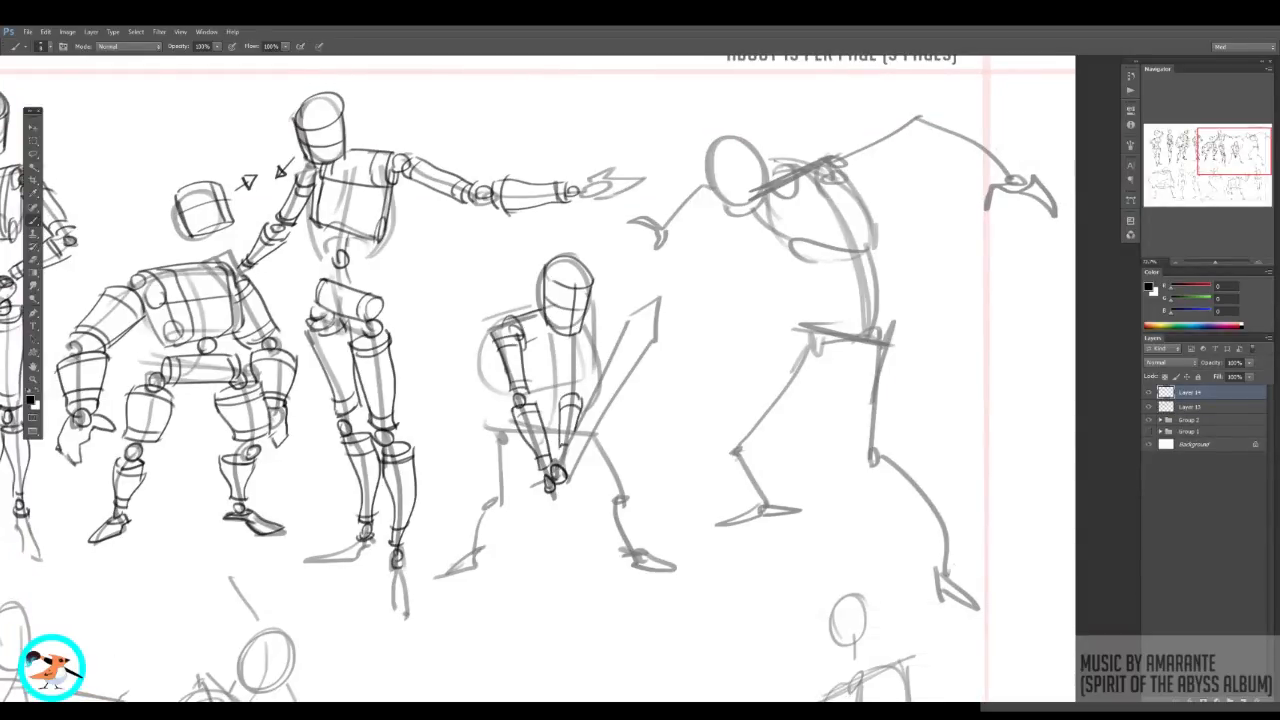
Step: Sketch the seventh figure's torso cylinder and the thigh and lower-leg cylinders of its spread legs
mouse_move(528, 328)
mouse_down()
mouse_move(540, 402)
mouse_move(490, 505)
mouse_up()
drag(512, 432, 500, 490)
drag(582, 436, 632, 546)
drag(468, 506, 496, 520)
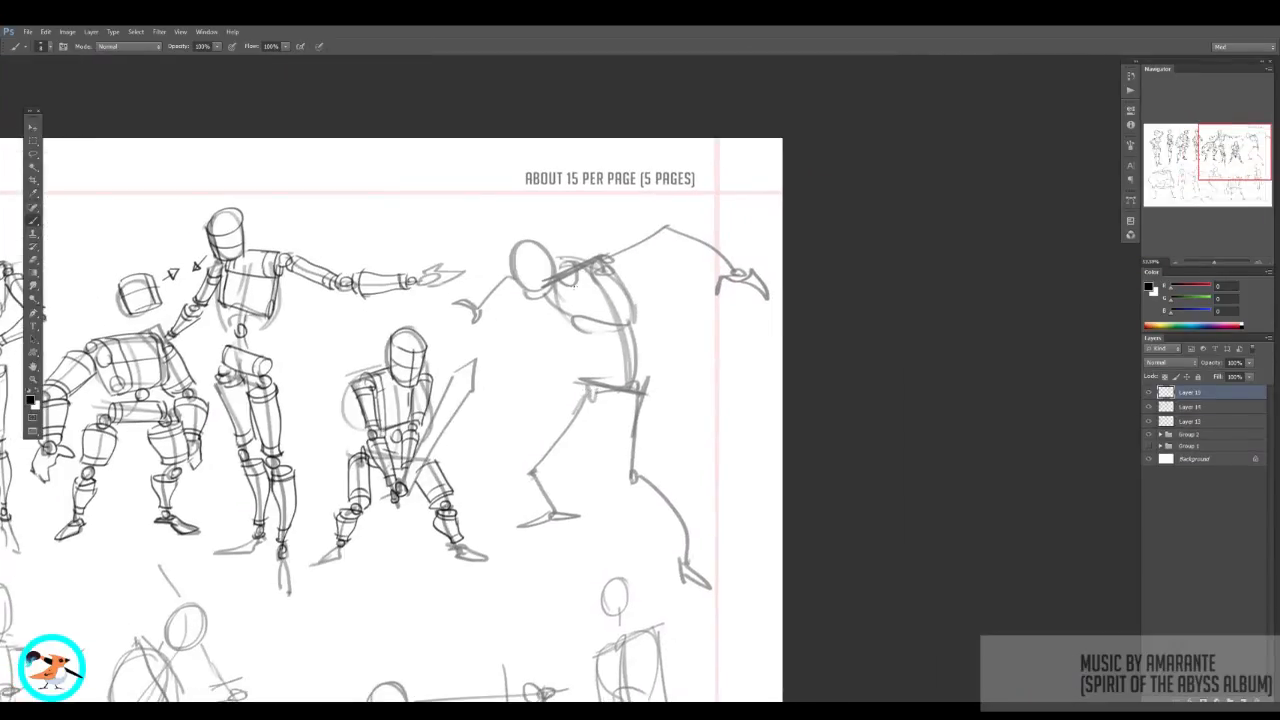
Step: Over the lunging figure at the end of the upper row, sketch the torso, head and raised-arm cylinders
drag(540, 292, 610, 250)
drag(604, 266, 634, 322)
drag(510, 242, 554, 294)
drag(668, 226, 738, 266)
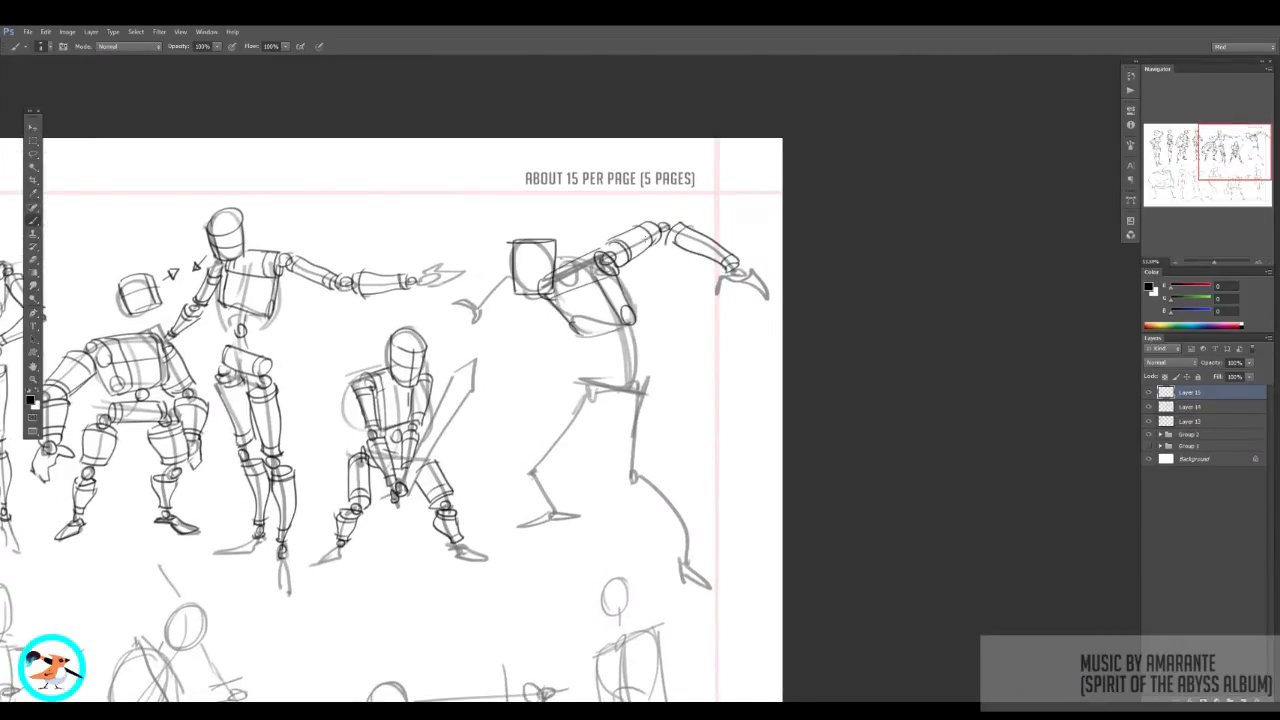
Step: Sketch the lunging figure's thigh cylinders with knee joints and its lower-leg cylinders
drag(535, 470, 600, 392)
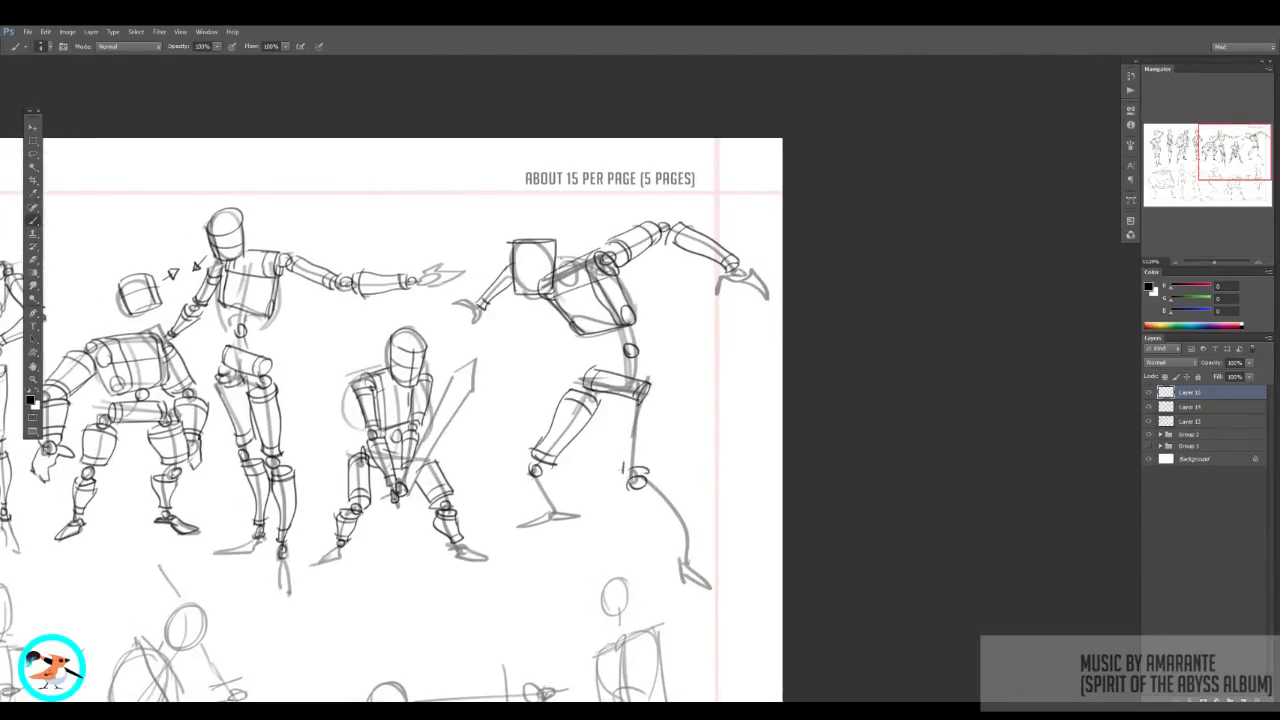
drag(620, 394, 658, 472)
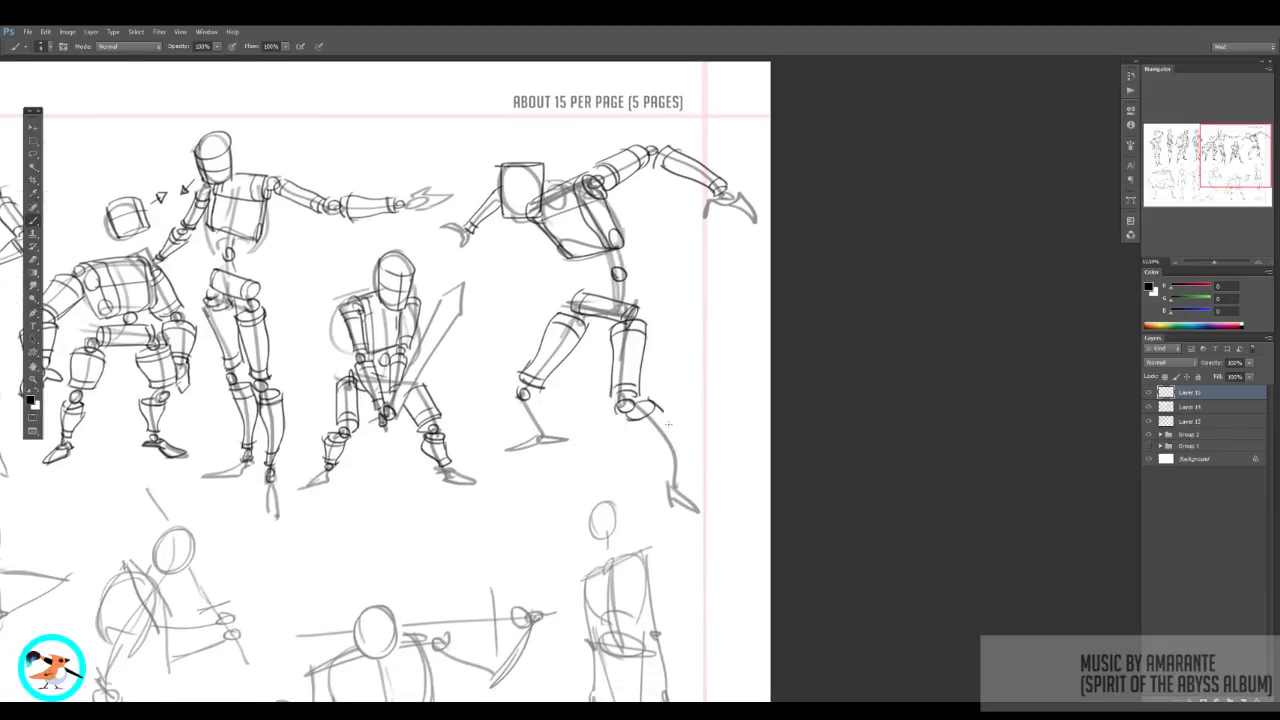
drag(518, 434, 550, 398)
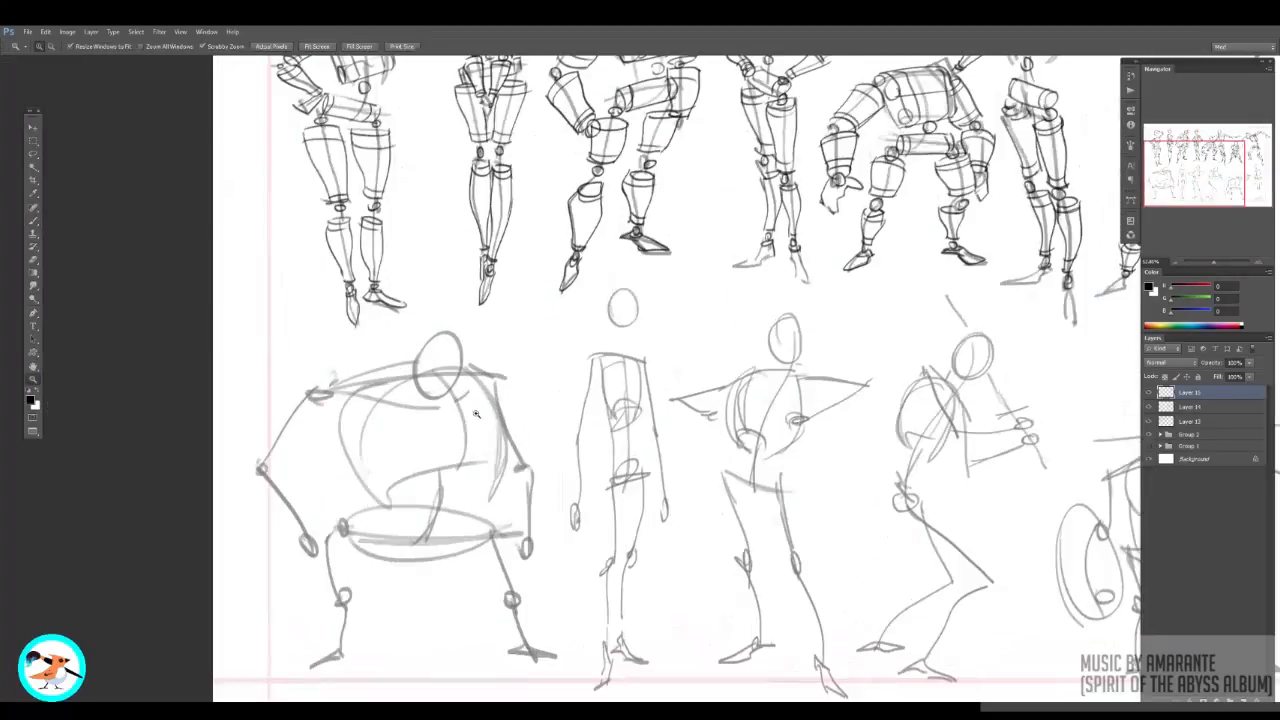
Step: Over the bulky first figure of the lower row, sketch the upper-arm and forearm cylinders with shoulder and wrist joints
drag(295, 395, 340, 445)
drag(475, 395, 535, 450)
drag(260, 480, 320, 530)
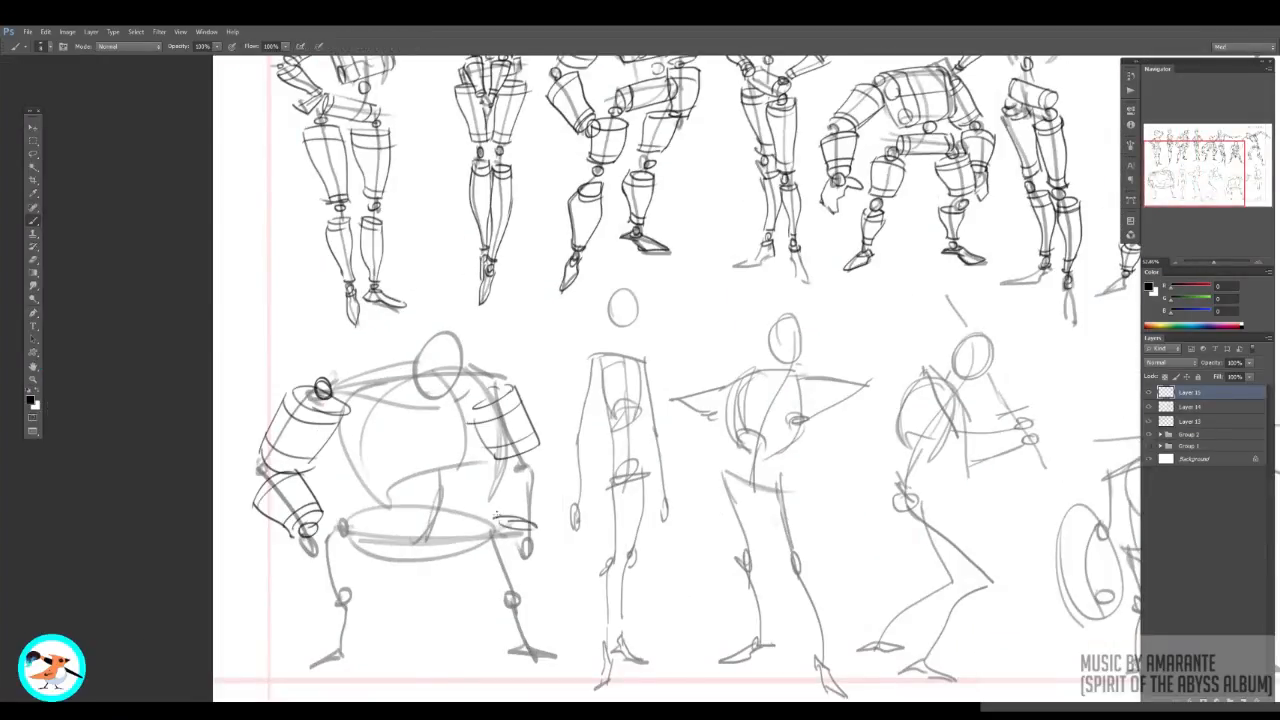
drag(497, 515, 495, 472)
drag(546, 474, 534, 528)
Step: Sketch the bulky figure's head cylinder, wide torso cylinder and horizontal pelvis cylinder
drag(345, 378, 352, 420)
drag(478, 376, 480, 418)
drag(427, 340, 416, 388)
drag(470, 355, 454, 397)
drag(346, 400, 368, 492)
mouse_move(373, 378)
mouse_down()
mouse_move(390, 484)
mouse_move(391, 394)
mouse_up()
drag(358, 426, 480, 424)
Step: Sketch the bulky figure's thigh and lower-leg cylinders with knee joints and cross-contours
drag(326, 458, 334, 495)
drag(382, 454, 379, 496)
drag(455, 460, 502, 496)
drag(511, 446, 527, 492)
drag(381, 514, 350, 553)
drag(496, 514, 522, 546)
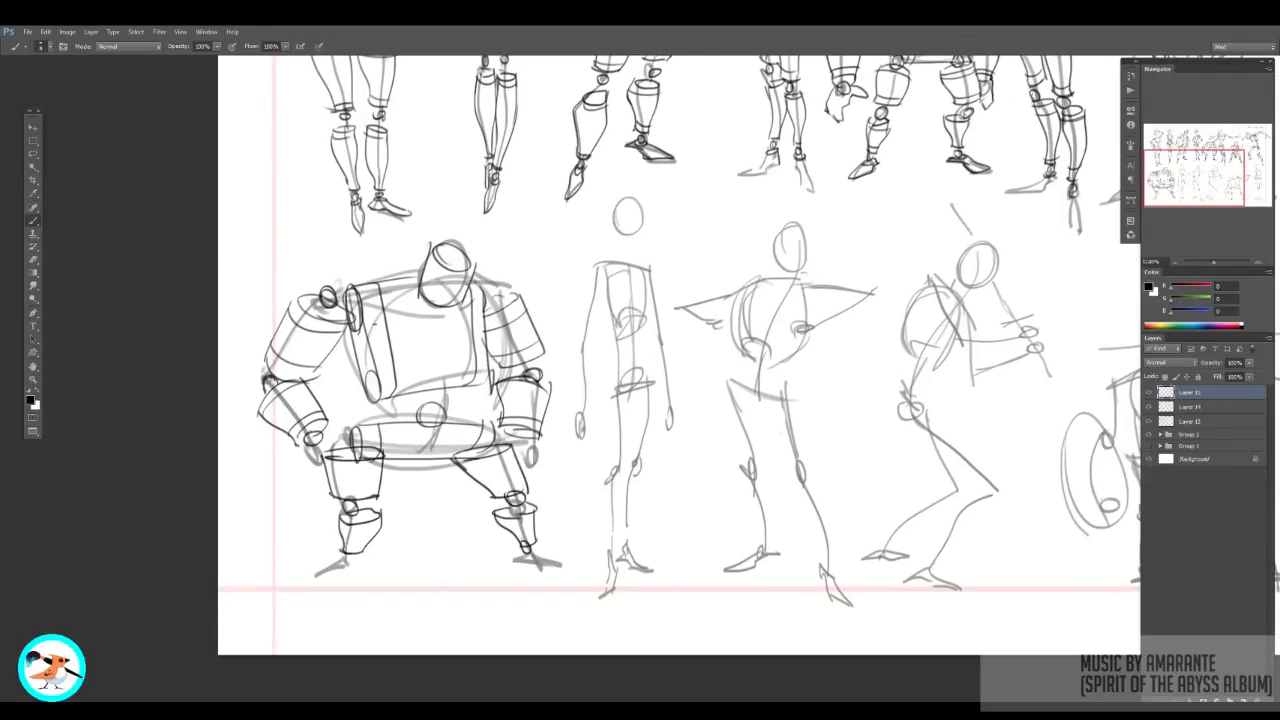
drag(340, 520, 390, 528)
drag(496, 518, 534, 524)
drag(322, 464, 386, 470)
drag(454, 458, 520, 462)
Step: On a new layer, sketch the slim second figure's head, torso, arm and leg cylinders
drag(628, 300, 464, 389)
key(ctrl+shift+n)
drag(419, 405, 415, 424)
drag(417, 428, 425, 427)
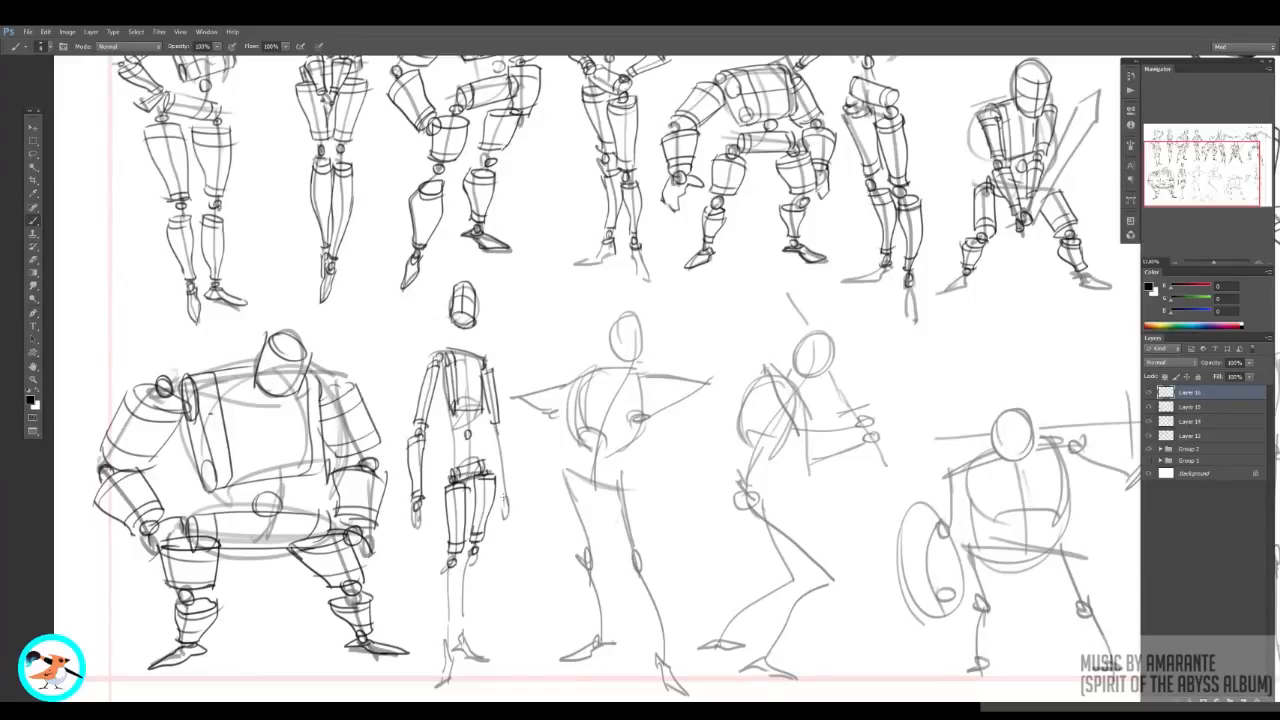
drag(491, 424, 502, 492)
drag(498, 424, 509, 490)
drag(502, 490, 509, 491)
drag(452, 646, 459, 573)
drag(467, 497, 485, 497)
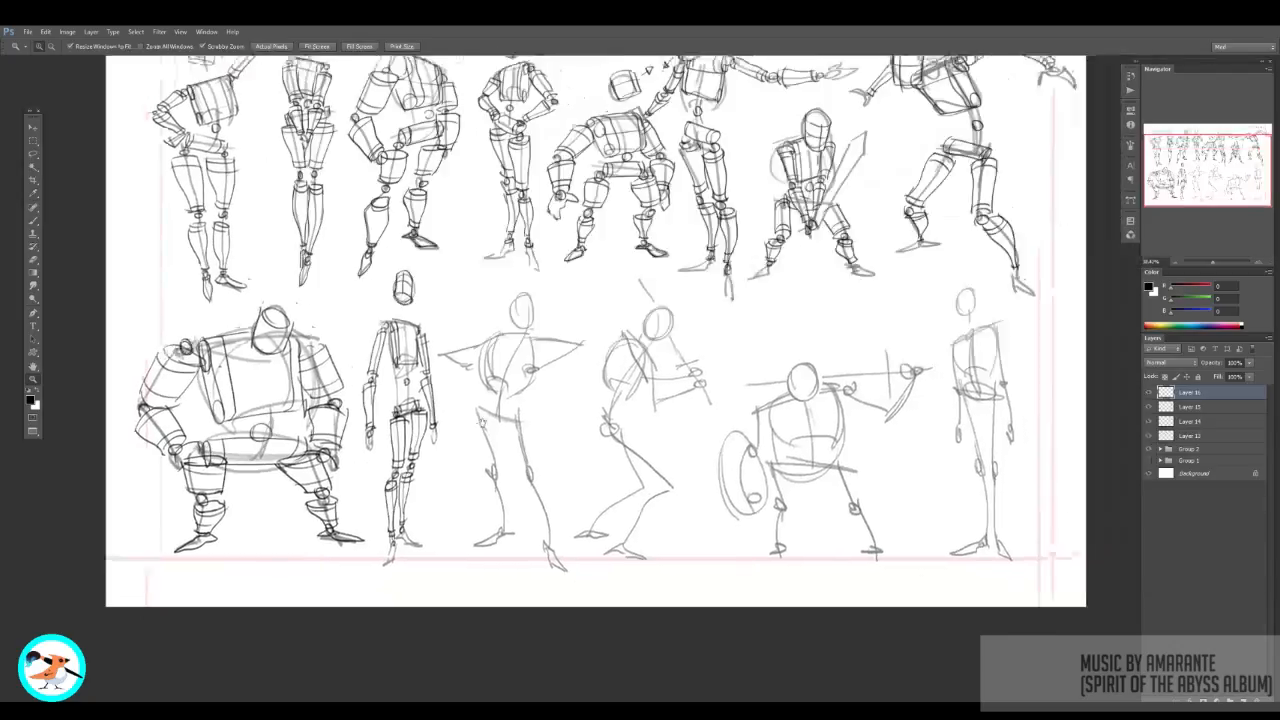
Step: Merge the upper sketch layers down, then sketch the third lower figure's torso, pelvis and bent-arm cylinders
key(ctrl+e)
key(ctrl+e)
mouse_move(546, 381)
mouse_down()
mouse_move(510, 397)
mouse_move(560, 397)
mouse_up()
drag(411, 438, 484, 468)
drag(428, 415, 496, 436)
drag(518, 291, 521, 292)
drag(408, 379, 482, 405)
drag(533, 317, 488, 404)
drag(437, 286, 407, 377)
mouse_move(440, 282)
mouse_down()
mouse_move(518, 289)
mouse_move(414, 384)
mouse_up()
mouse_move(536, 337)
mouse_down()
mouse_move(628, 322)
mouse_move(567, 358)
mouse_up()
drag(540, 281, 620, 287)
drag(321, 338, 369, 318)
drag(362, 328, 396, 337)
drag(380, 340, 382, 342)
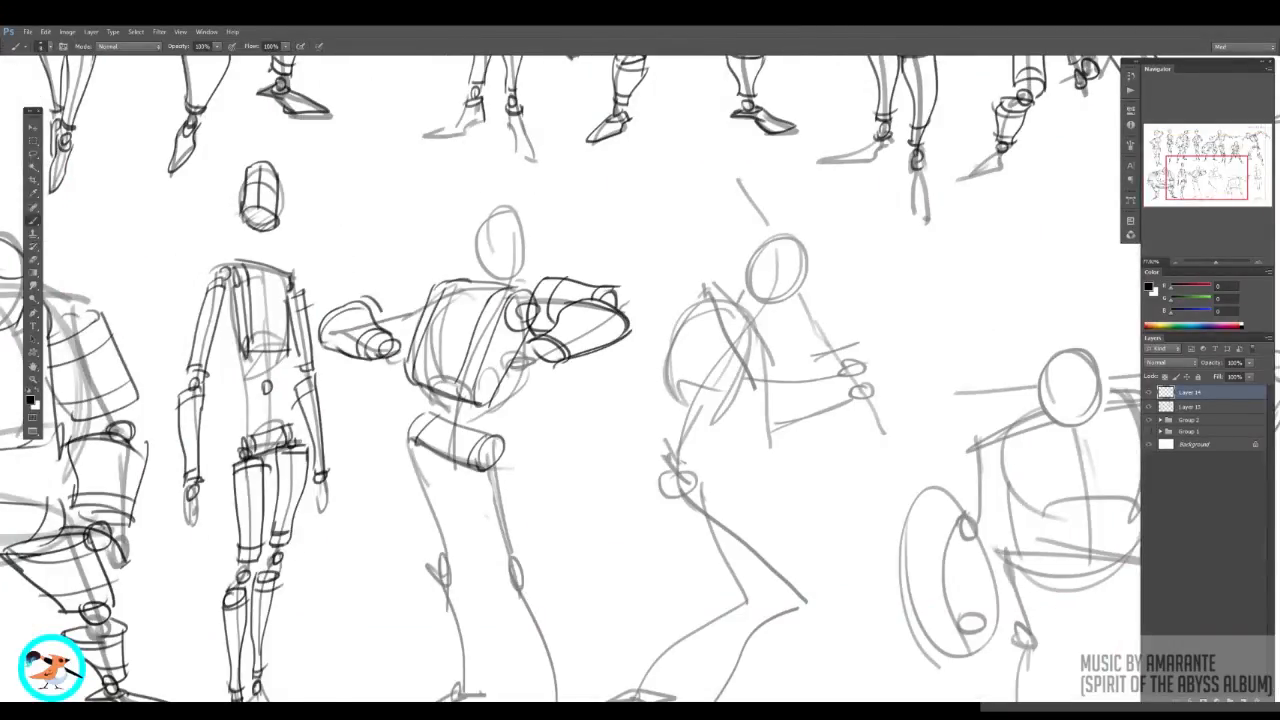
mouse_move(344, 298)
mouse_down()
mouse_move(432, 272)
mouse_move(420, 280)
mouse_up()
key(ctrl+alt+z)
key(ctrl+alt+z)
Step: Complete the third figure's upper arm and sketch its head cylinder with two dot eyes
drag(412, 283, 415, 315)
drag(451, 200, 571, 180)
drag(451, 200, 456, 325)
click(523, 274)
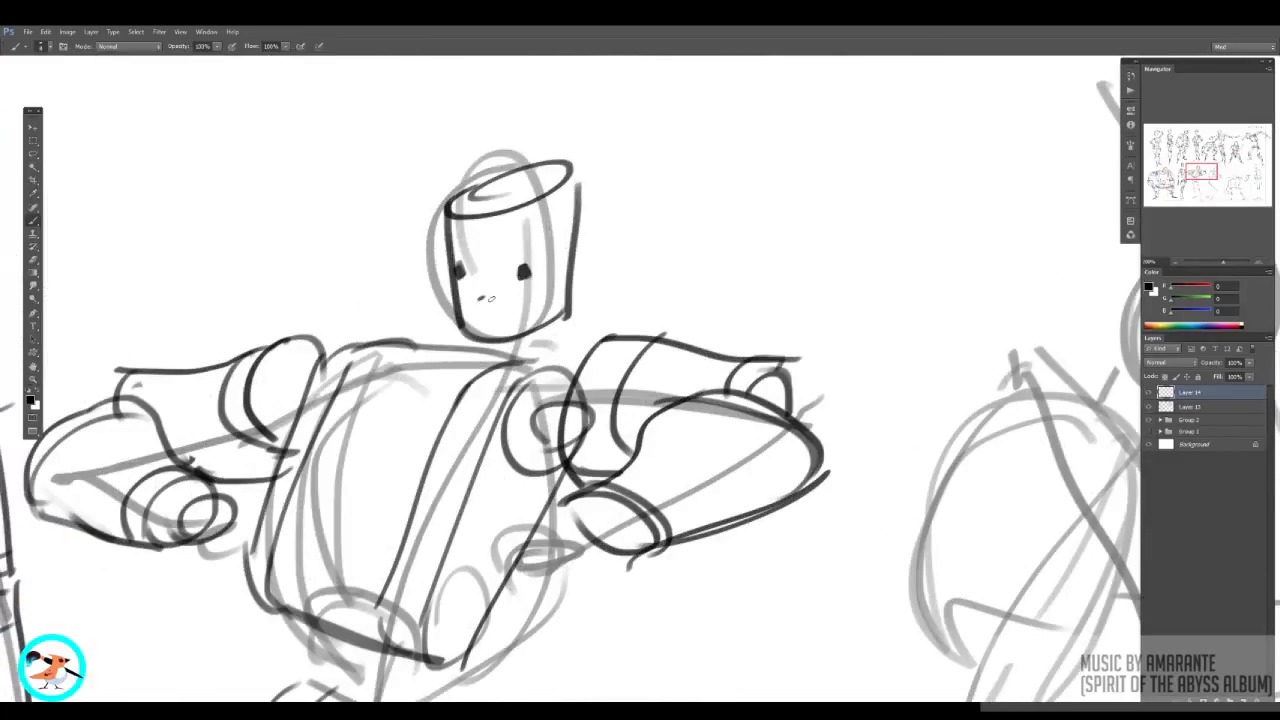
Step: Sketch the third figure's thigh and lower-leg cylinders with knee joints, down to the pointed feet
drag(510, 378, 528, 380)
drag(468, 460, 480, 470)
drag(434, 370, 460, 450)
drag(497, 392, 532, 466)
mouse_move(534, 370)
mouse_down()
mouse_move(542, 386)
mouse_move(517, 347)
mouse_up()
drag(503, 426, 530, 430)
drag(530, 431, 546, 520)
drag(506, 433, 535, 522)
mouse_move(532, 526)
mouse_down()
mouse_move(552, 527)
mouse_move(574, 583)
mouse_up()
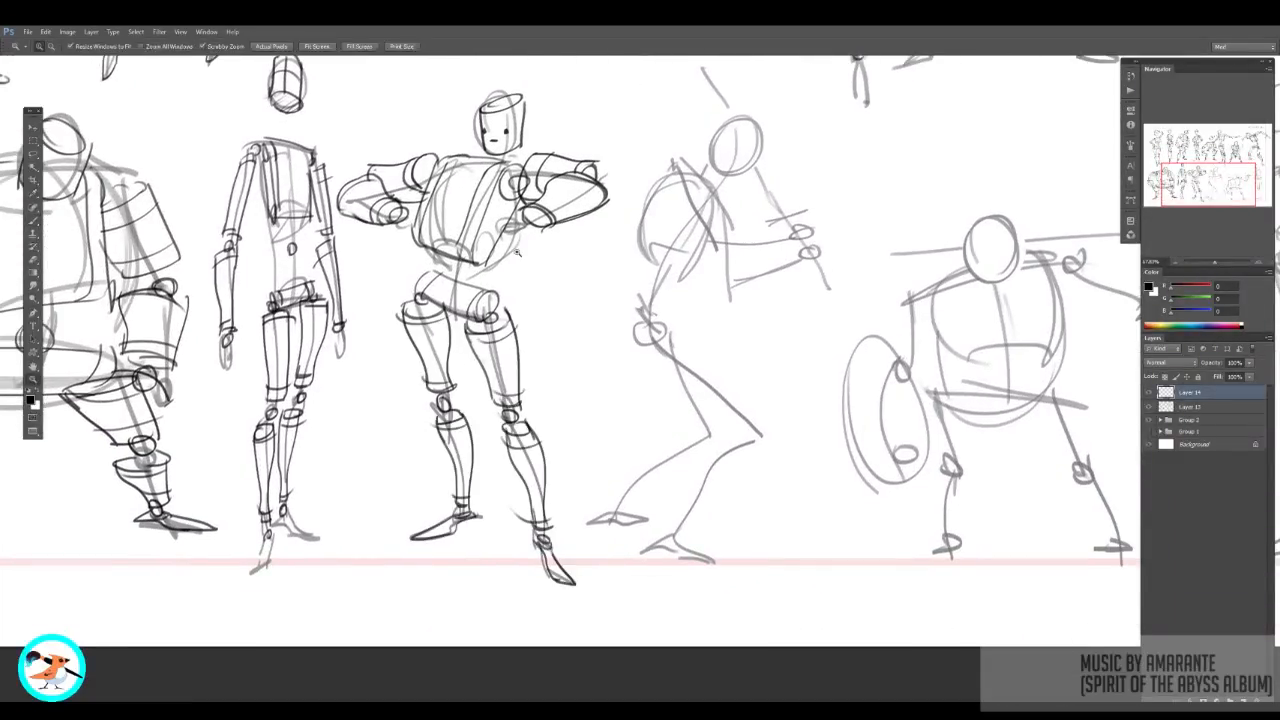
Step: On a new layer, sketch the near upper-arm and forearm cylinders of the crouching fourth figure with an elbow joint
drag(342, 360, 290, 360)
key(ctrl+shift+alt+n)
drag(635, 245, 720, 245)
drag(482, 332, 486, 334)
mouse_move(504, 318)
mouse_down()
mouse_move(510, 358)
mouse_move(604, 324)
mouse_up()
drag(511, 366, 612, 346)
drag(421, 244, 458, 330)
drag(473, 236, 498, 304)
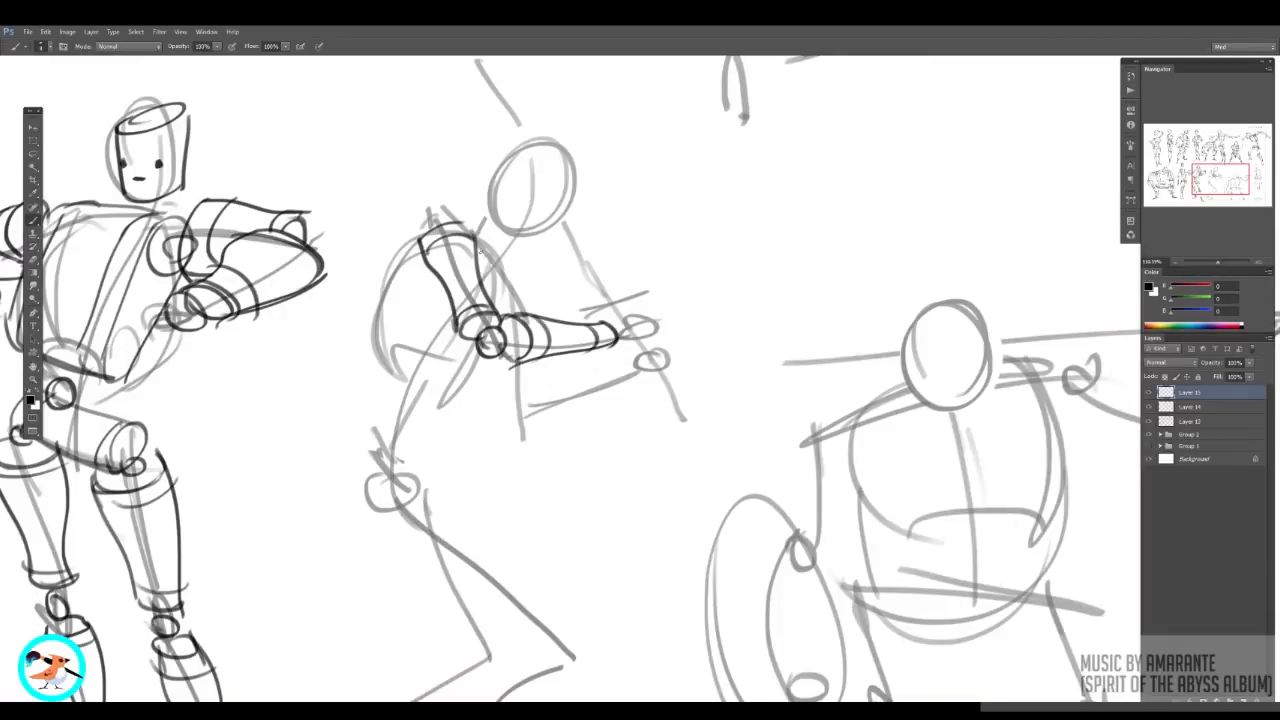
Step: Sketch the fourth figure's far arm cylinders, the hand circles and the tilted torso cylinder
drag(426, 232, 455, 228)
mouse_move(508, 362)
mouse_down()
mouse_move(509, 408)
mouse_move(628, 372)
mouse_up()
mouse_move(544, 436)
mouse_down()
mouse_move(637, 391)
mouse_move(642, 352)
mouse_up()
drag(622, 320, 624, 318)
drag(480, 240, 519, 306)
drag(429, 276, 402, 350)
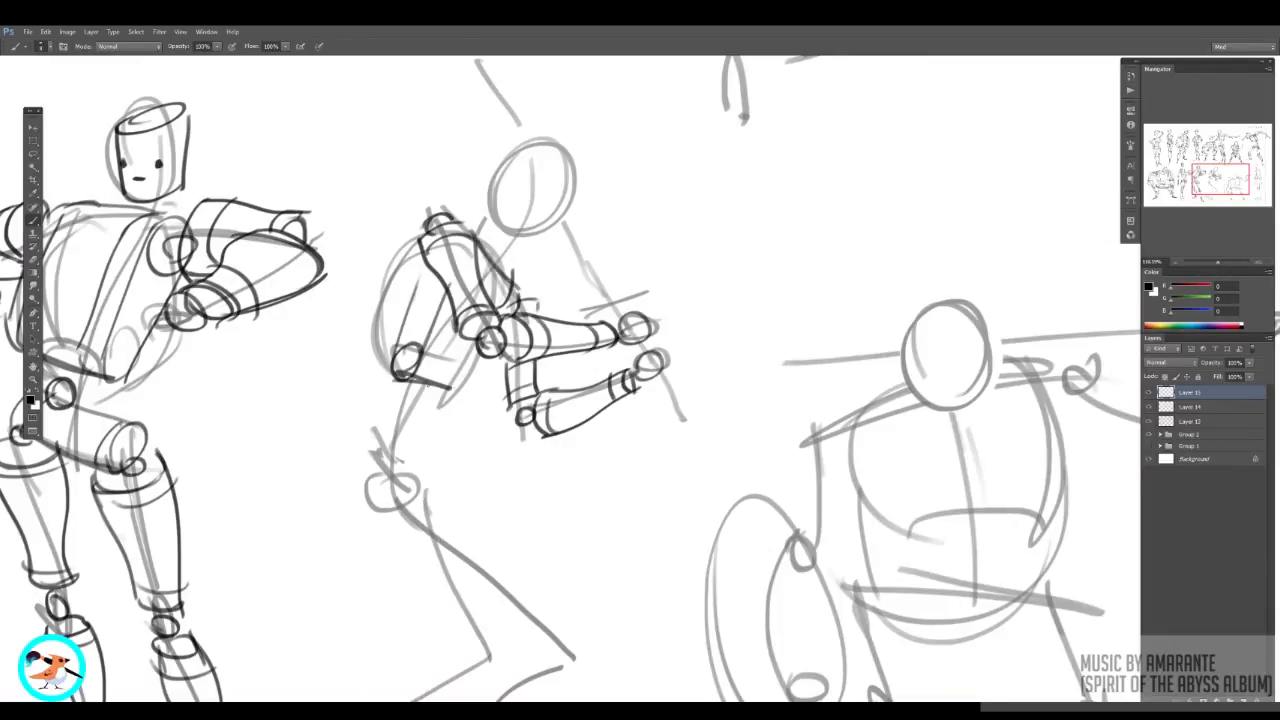
Step: Sketch the fourth figure's waist and hip joints and the thigh and lower-leg cylinders of its near leg
drag(412, 404, 415, 406)
drag(400, 470, 345, 470)
drag(411, 436, 495, 490)
drag(461, 402, 527, 474)
mouse_move(492, 494)
mouse_down()
mouse_move(458, 574)
mouse_move(470, 576)
mouse_up()
drag(480, 498, 522, 508)
drag(457, 570, 476, 574)
drag(386, 564, 406, 563)
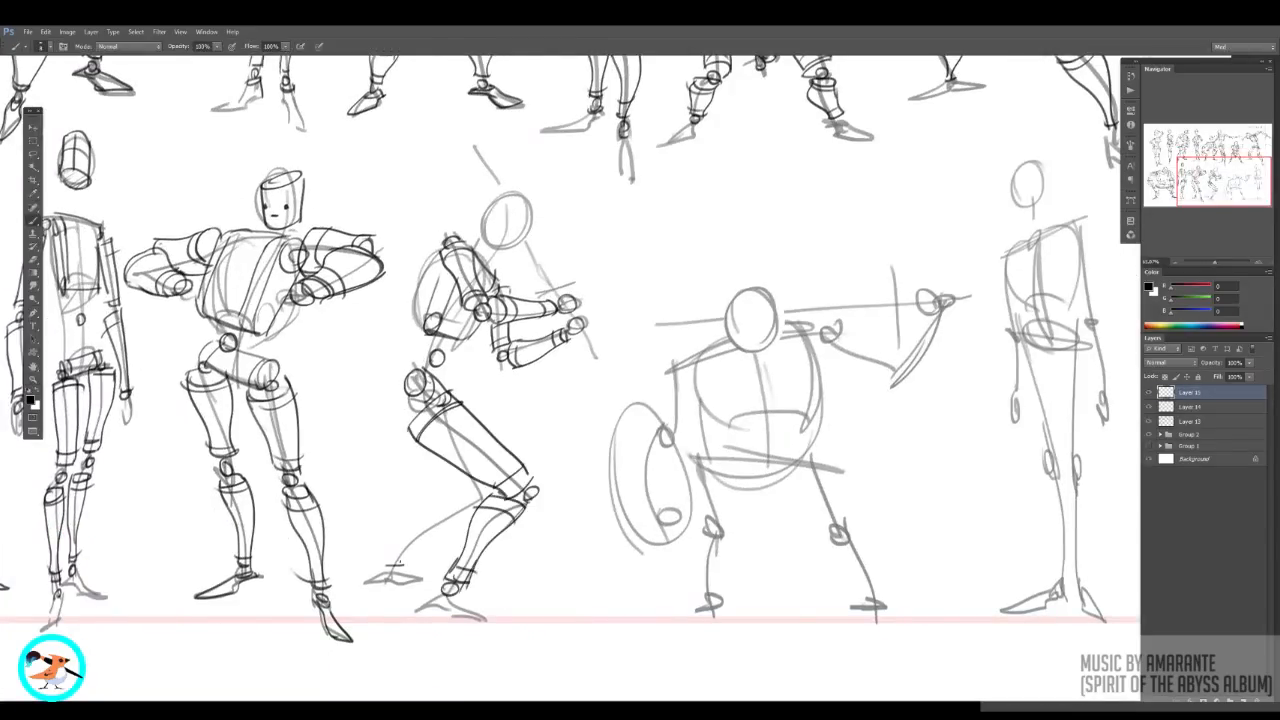
Step: Sketch the fourth figure's far lower-leg cylinder and its forward-tilted head cylinder
drag(476, 493, 394, 558)
drag(479, 510, 402, 567)
drag(424, 444, 462, 412)
drag(496, 192, 478, 245)
drag(540, 205, 515, 258)
Step: Over the squatting figure with the shield, sketch the head, broad torso and pelvis cylinders
drag(640, 400, 465, 367)
drag(552, 268, 605, 270)
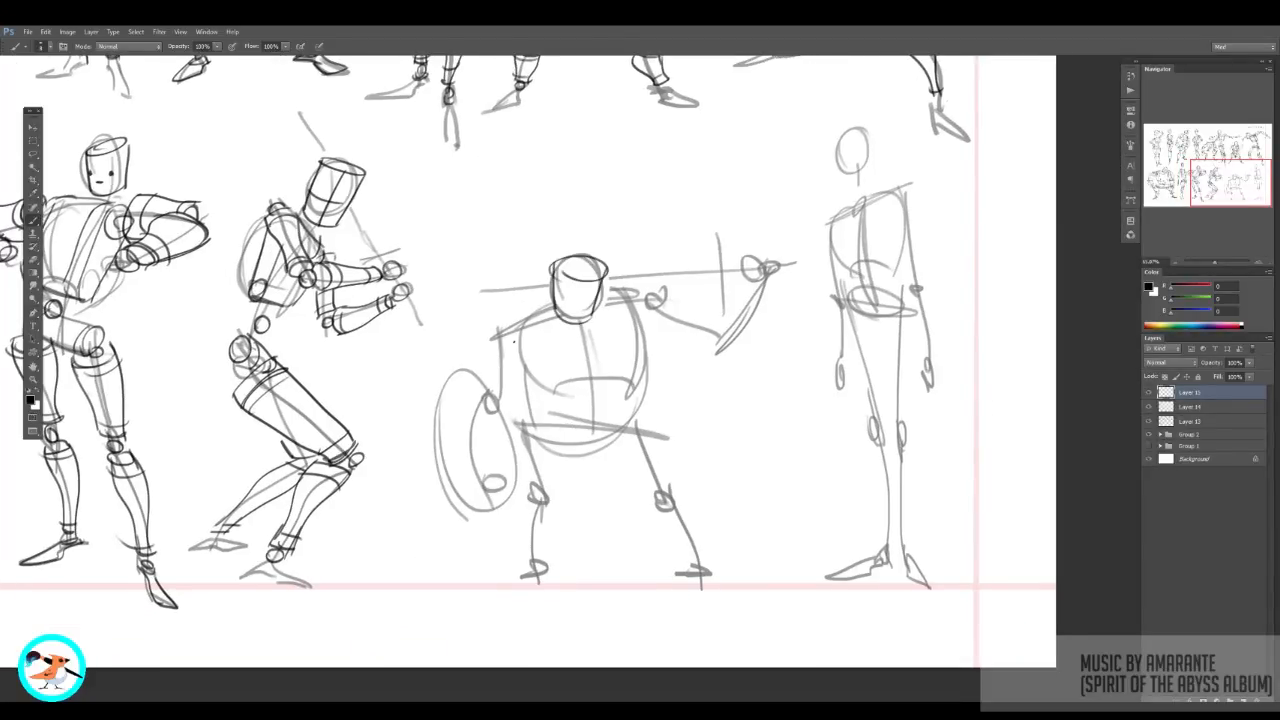
drag(555, 307, 502, 332)
mouse_move(516, 356)
mouse_down()
mouse_move(642, 328)
mouse_move(628, 396)
mouse_up()
drag(526, 432, 635, 445)
drag(528, 408, 636, 420)
drag(526, 440, 636, 444)
drag(634, 420, 640, 444)
Step: Sketch the shield figure's two thigh cylinders ending at the knee joints
drag(512, 448, 524, 492)
drag(524, 484, 556, 490)
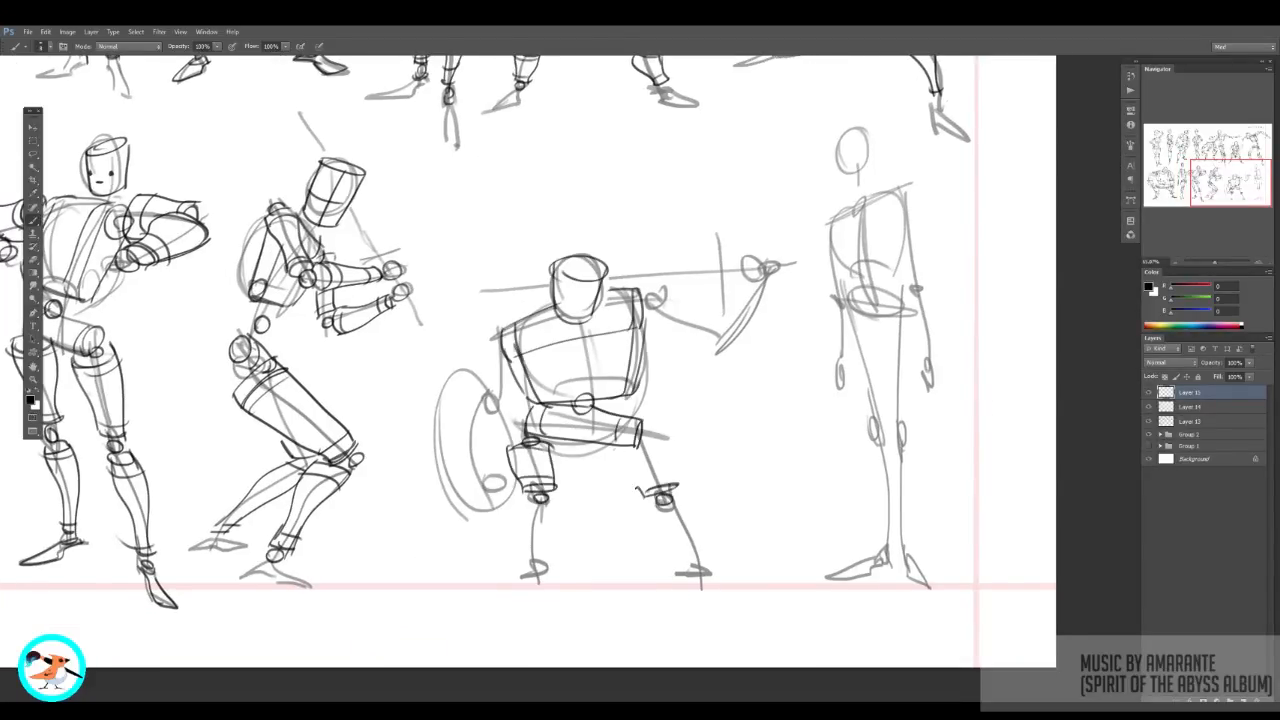
drag(613, 449, 648, 496)
drag(664, 440, 681, 486)
Step: Sketch the shield figure's raised arm and lowered shield arm as upper-arm and forearm cylinders
drag(662, 300, 645, 348)
drag(662, 300, 718, 319)
drag(646, 350, 708, 356)
drag(739, 291, 720, 326)
drag(771, 290, 752, 341)
drag(464, 412, 473, 468)
mouse_move(502, 343)
mouse_down()
mouse_move(485, 398)
mouse_move(530, 560)
mouse_up()
Step: Sketch the shield figure's lower-leg cylinders and feet, and outline its raised fist
drag(655, 511, 689, 556)
drag(700, 504, 708, 552)
drag(510, 511, 566, 508)
drag(750, 264, 767, 270)
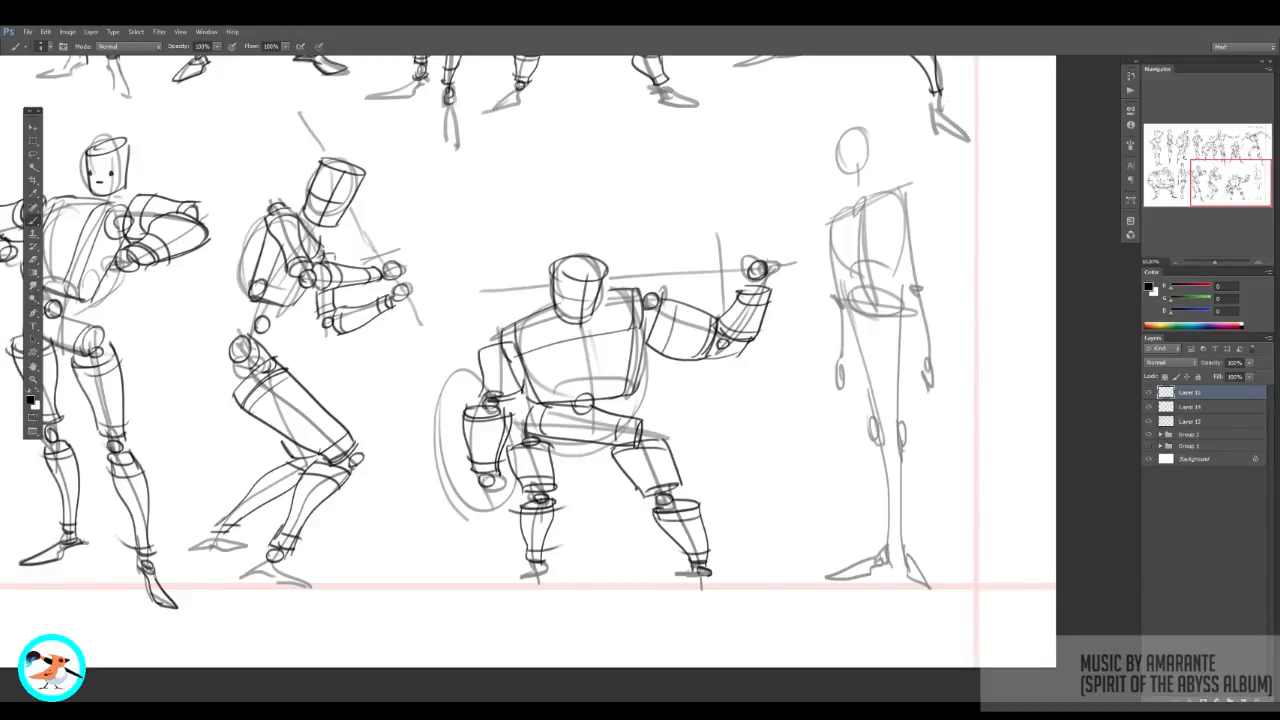
drag(544, 570, 500, 590)
Step: Over the standing last figure of the lower row, sketch the slanted torso cylinder with side joints and the pelvis cylinder
scroll(623, 520, down, 3)
drag(700, 400, 598, 388)
scroll(780, 277, up, 5)
drag(504, 320, 602, 270)
drag(518, 343, 624, 305)
drag(511, 345, 526, 412)
drag(532, 411, 616, 396)
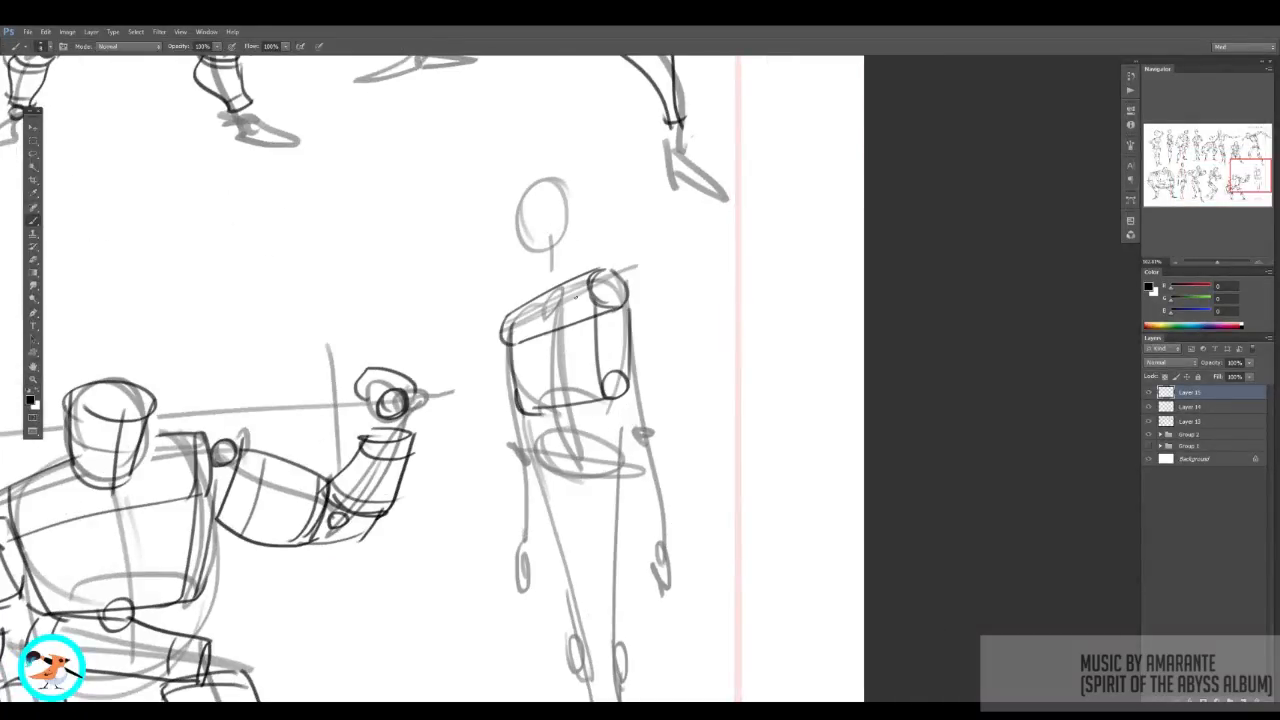
drag(577, 284, 585, 395)
mouse_move(532, 464)
mouse_down()
mouse_move(624, 479)
mouse_move(622, 449)
mouse_up()
Step: Sketch the last figure's upper-arm and forearm cylinders hanging at both sides
drag(619, 409, 664, 397)
drag(653, 309, 659, 394)
drag(560, 450, 541, 361)
drag(655, 347, 651, 442)
drag(484, 362, 505, 482)
Step: Sketch the last figure's thigh and lower-leg cylinders with knee joints
scroll(650, 395, down, 4)
drag(578, 402, 600, 486)
mouse_move(616, 405)
mouse_down()
mouse_move(633, 488)
mouse_move(616, 518)
mouse_up()
scroll(632, 500, up, 3)
drag(632, 405, 629, 520)
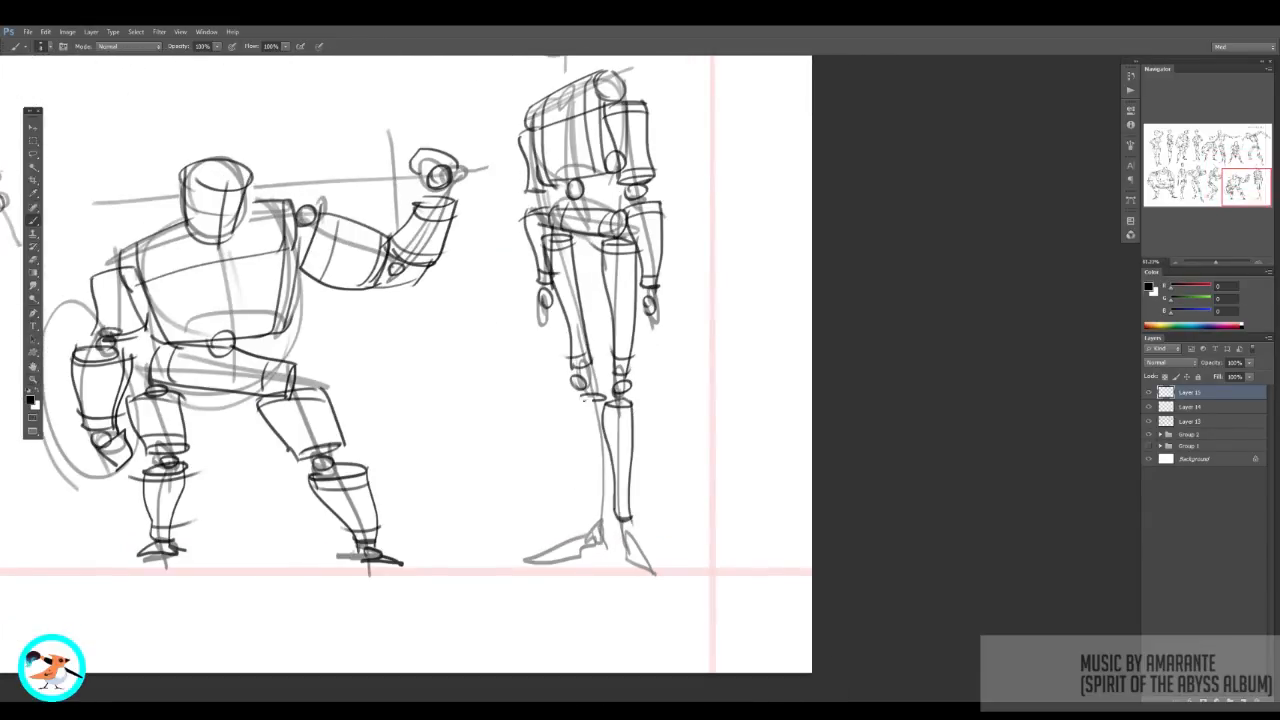
drag(581, 402, 593, 506)
mouse_move(606, 402)
mouse_down()
mouse_move(606, 506)
mouse_move(582, 550)
mouse_up()
Step: Finish the last figure with its pointed feet and head cylinder, and bring the whole pose sheet into view
drag(584, 542, 528, 561)
drag(620, 528, 646, 558)
drag(600, 200, 640, 440)
drag(542, 240, 590, 305)
drag(900, 345, 785, 338)
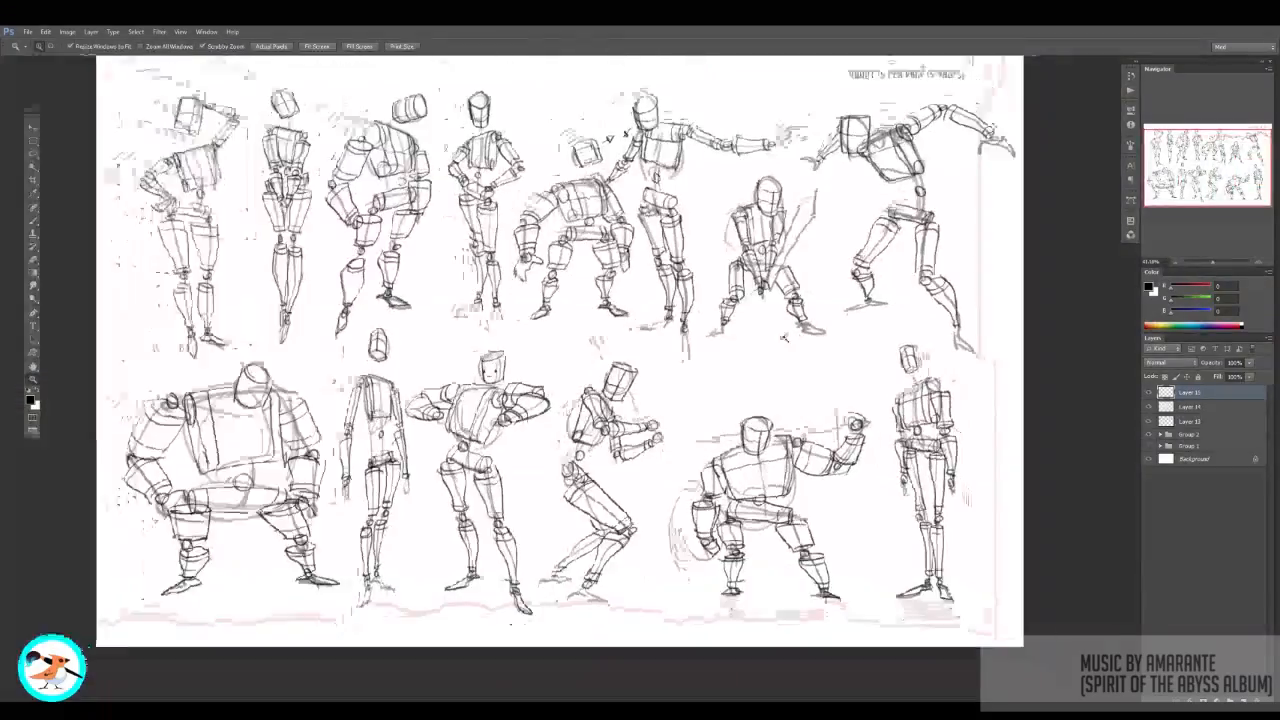